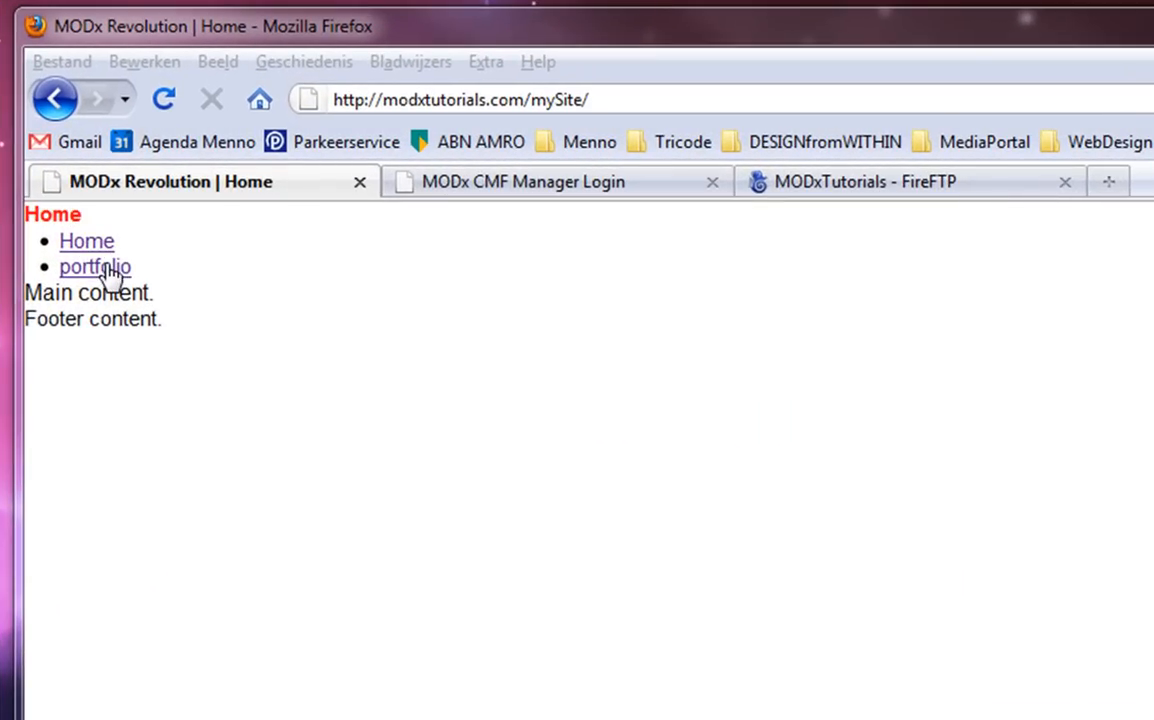
Review the website's Home and portfolio pages, examining the address, heading, navigation links and footer content.
{"action": "left_click", "coordinate": [207, 205]}
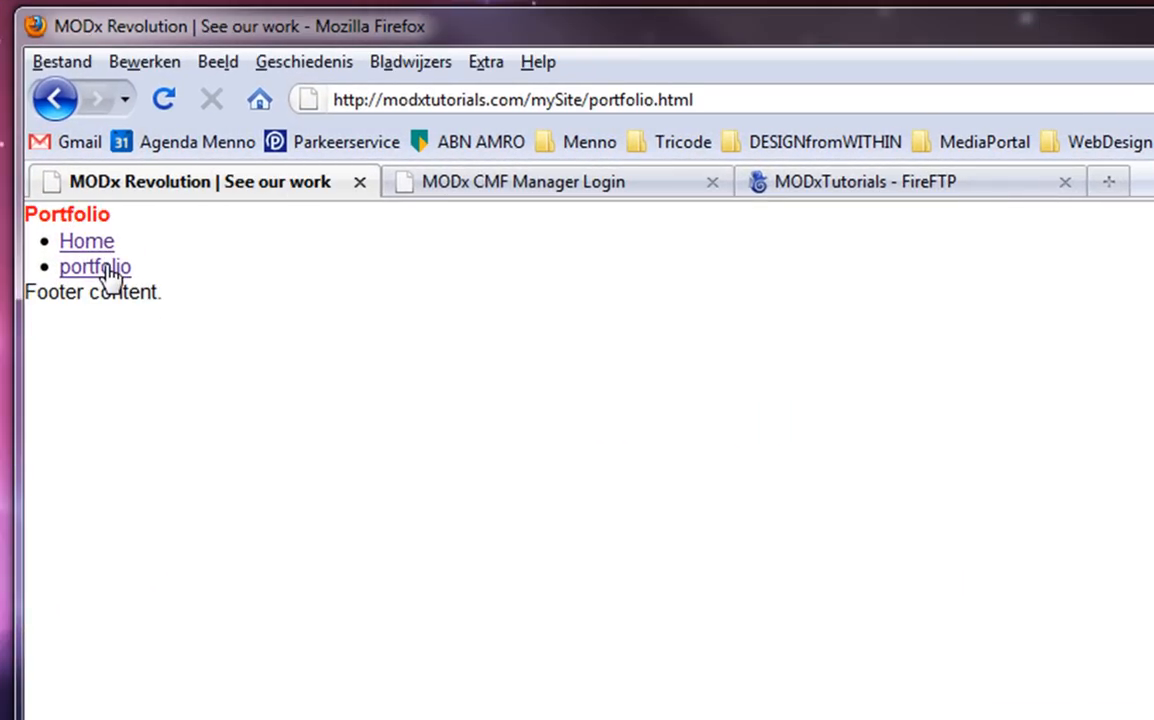
{"action": "left_click", "coordinate": [88, 245]}
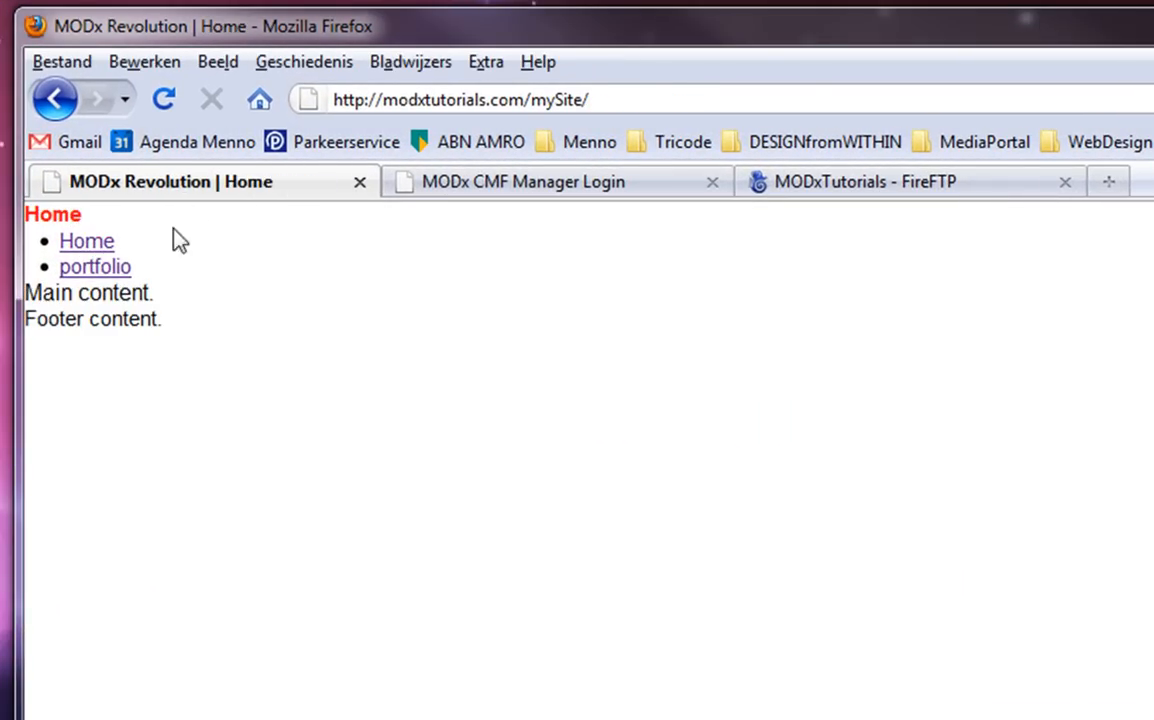
{"action": "left_click_drag", "start_coordinate": [694, 100], "coordinate": [538, 117]}
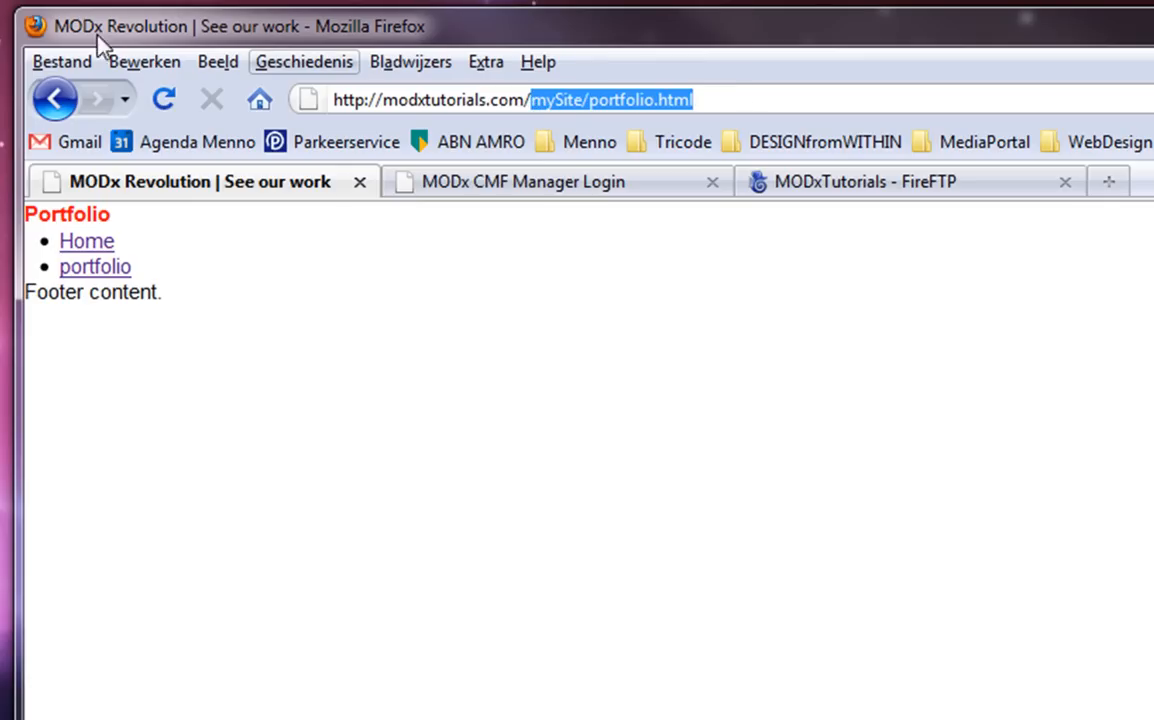
{"action": "left_click_drag", "start_coordinate": [115, 220], "coordinate": [27, 222]}
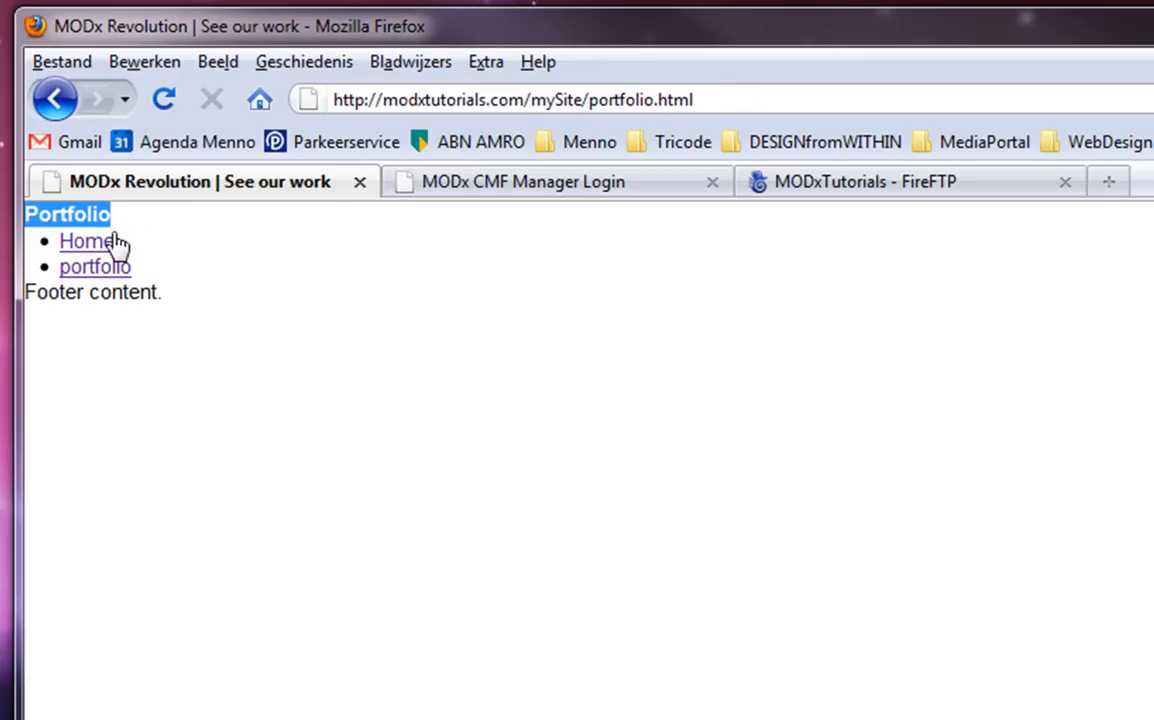
{"action": "left_click_drag", "start_coordinate": [216, 278], "coordinate": [57, 258]}
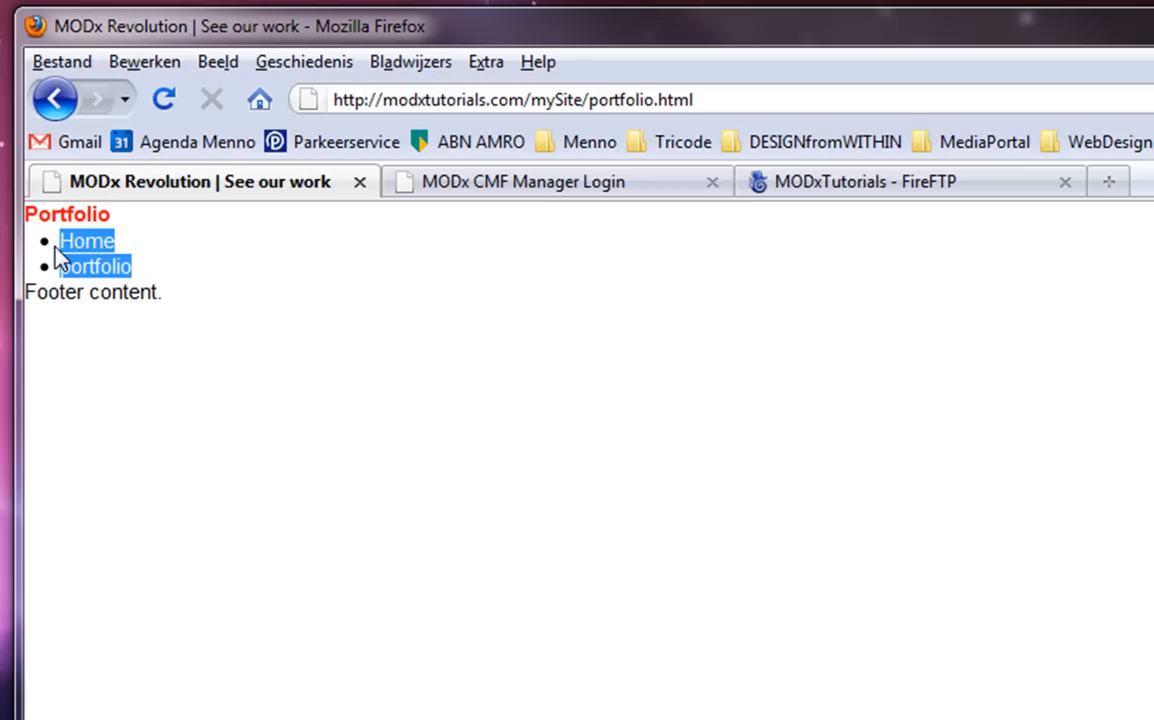
{"action": "left_click", "coordinate": [95, 298]}
{"action": "left_click_drag", "start_coordinate": [190, 300], "coordinate": [51, 297]}
{"action": "left_click", "coordinate": [86, 290]}
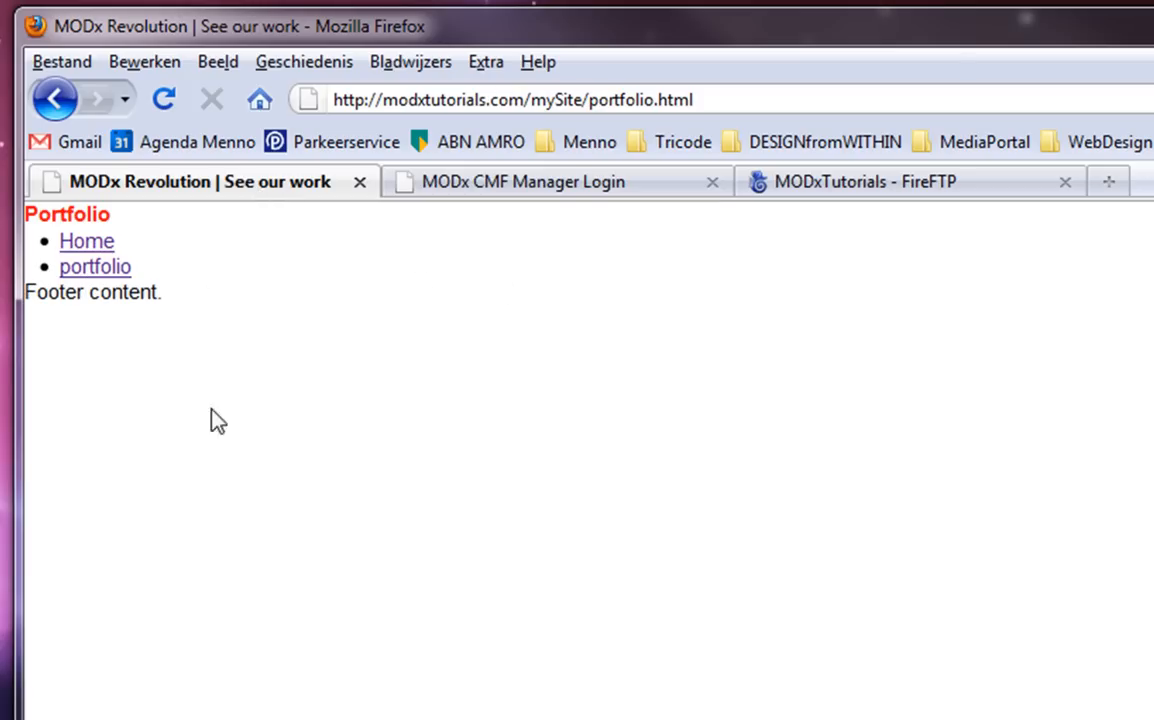
Switch to Photoshop and create a new document 960 pixels wide and 1200 pixels high.
{"action": "left_click", "coordinate": [400, 719]}
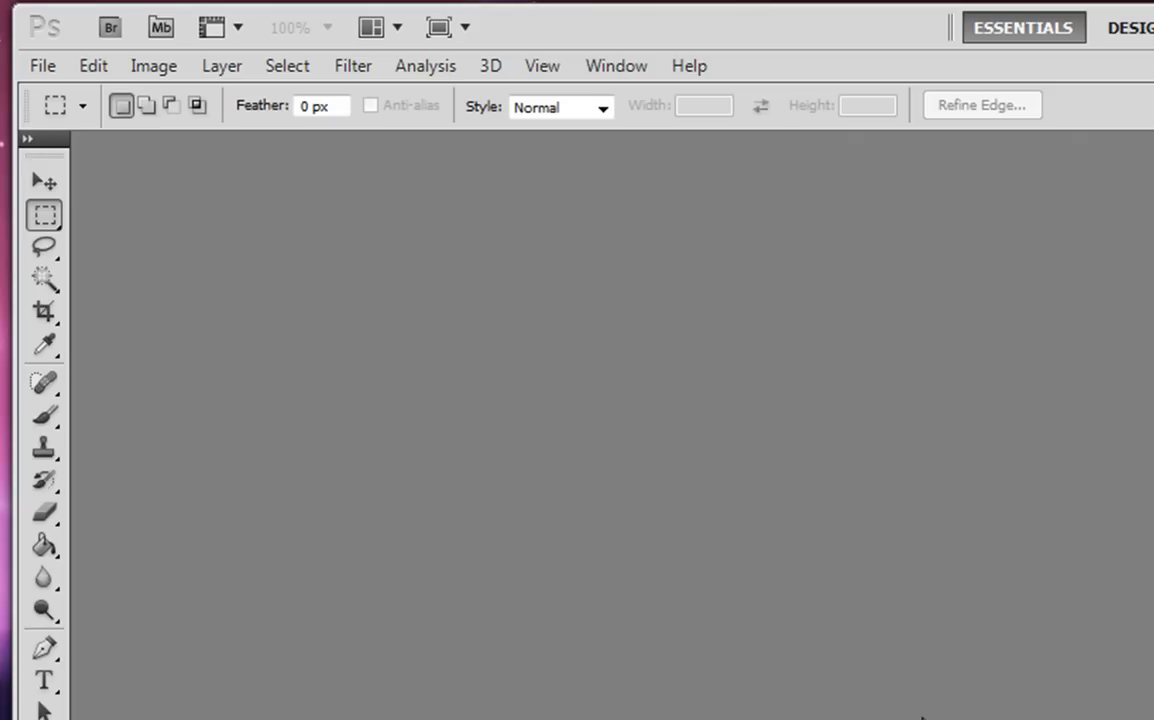
{"action": "left_click", "coordinate": [42, 65]}
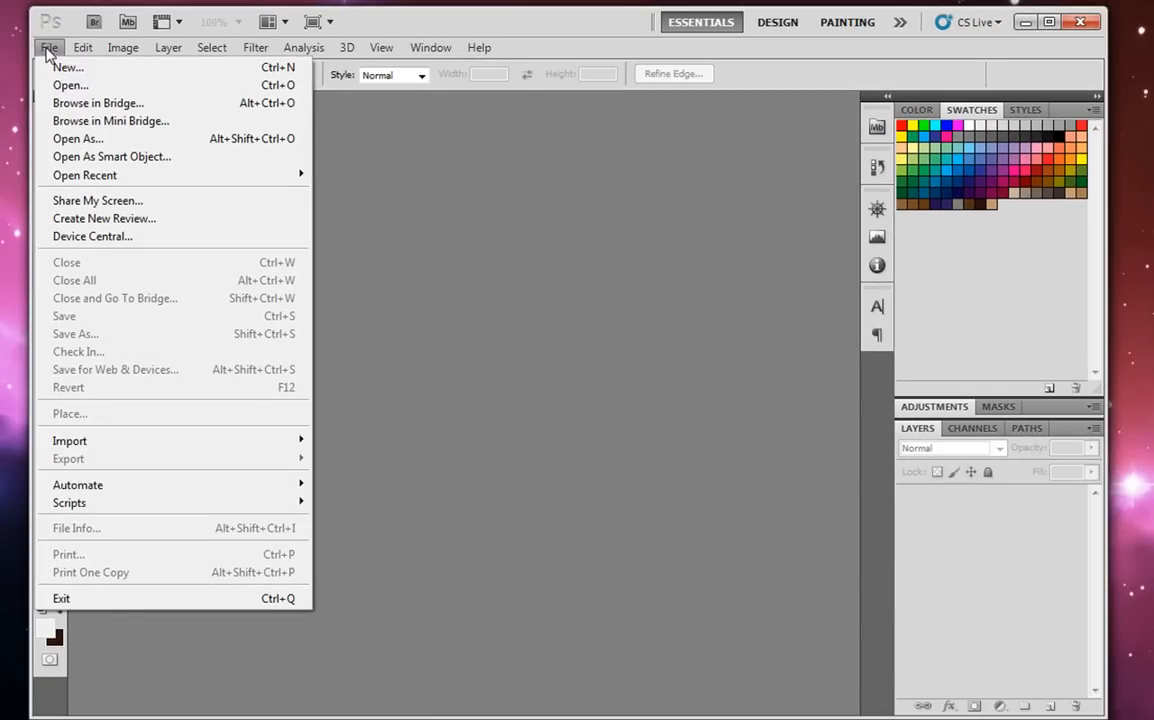
{"action": "left_click", "coordinate": [70, 67]}
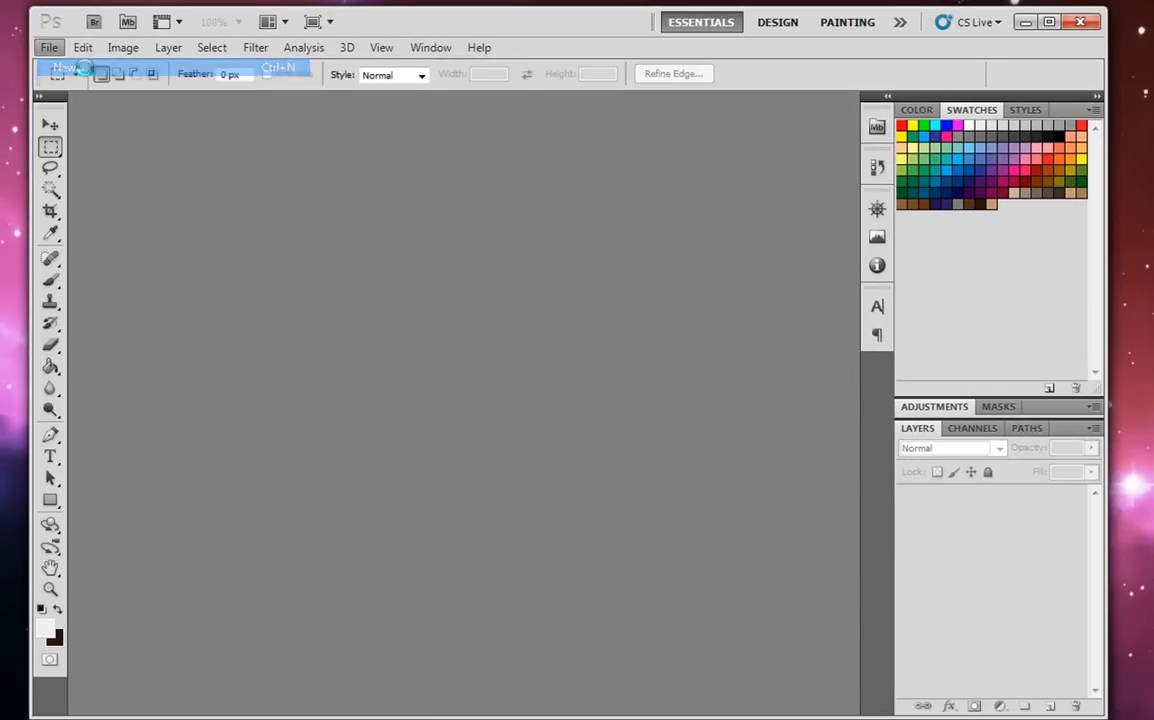
{"action": "double_click", "coordinate": [515, 235]}
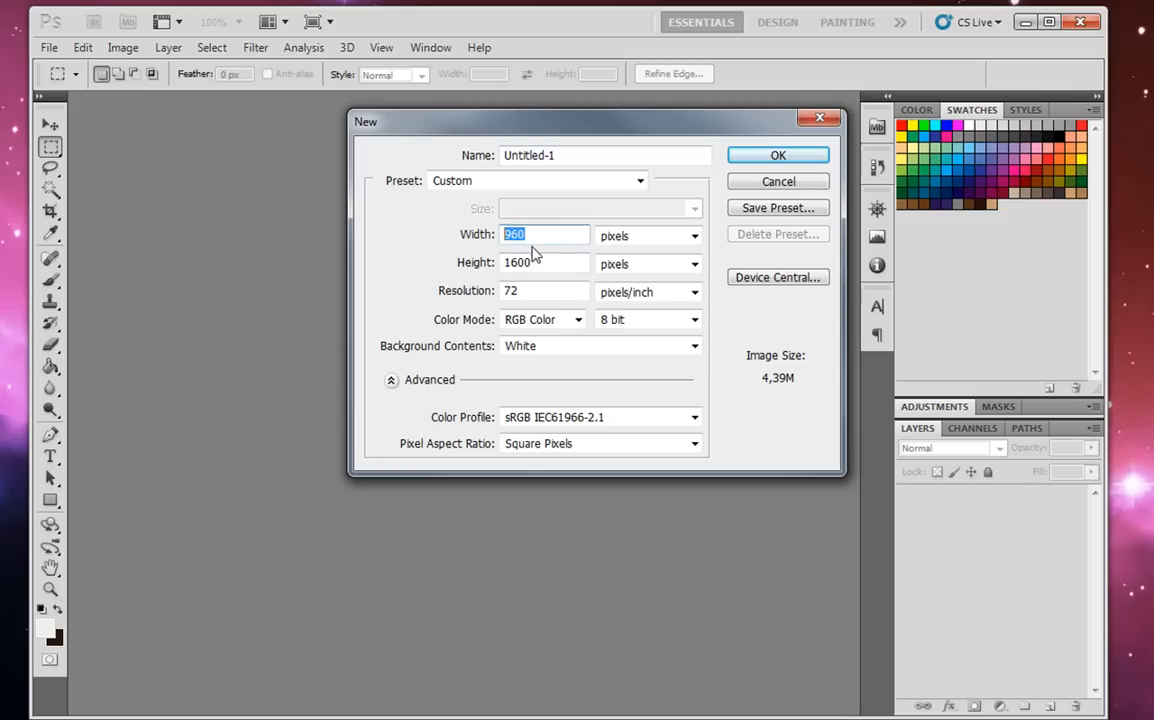
{"action": "left_click", "coordinate": [517, 265]}
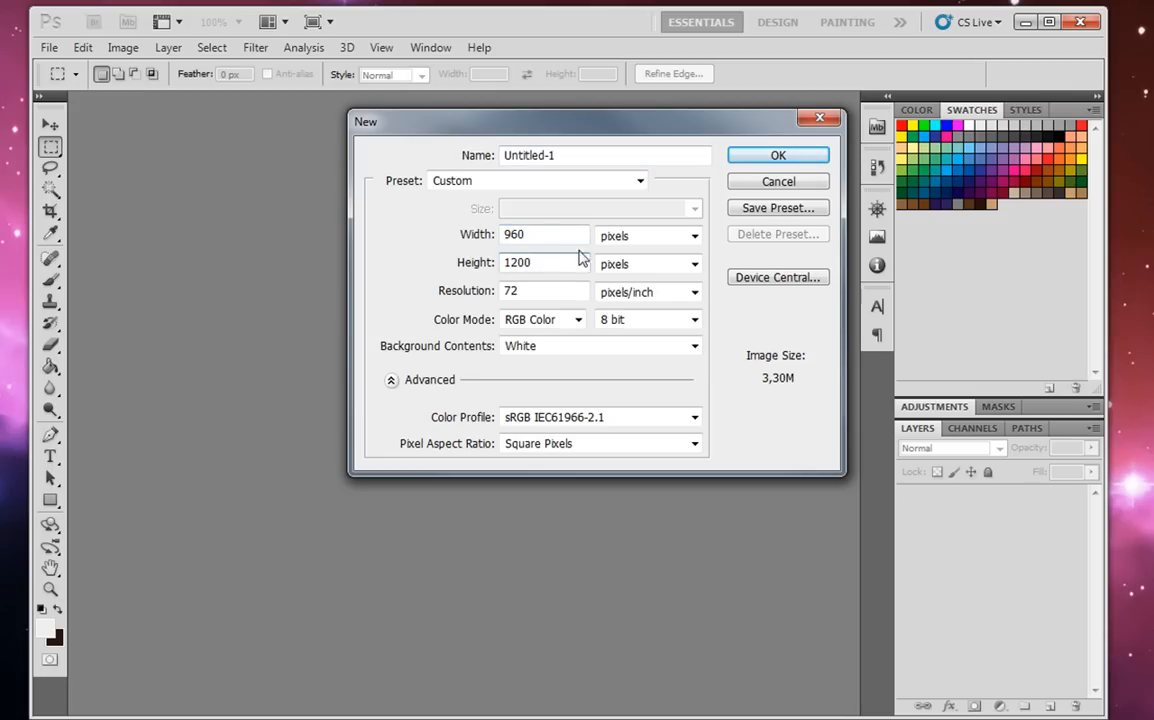
{"action": "left_click", "coordinate": [774, 157]}
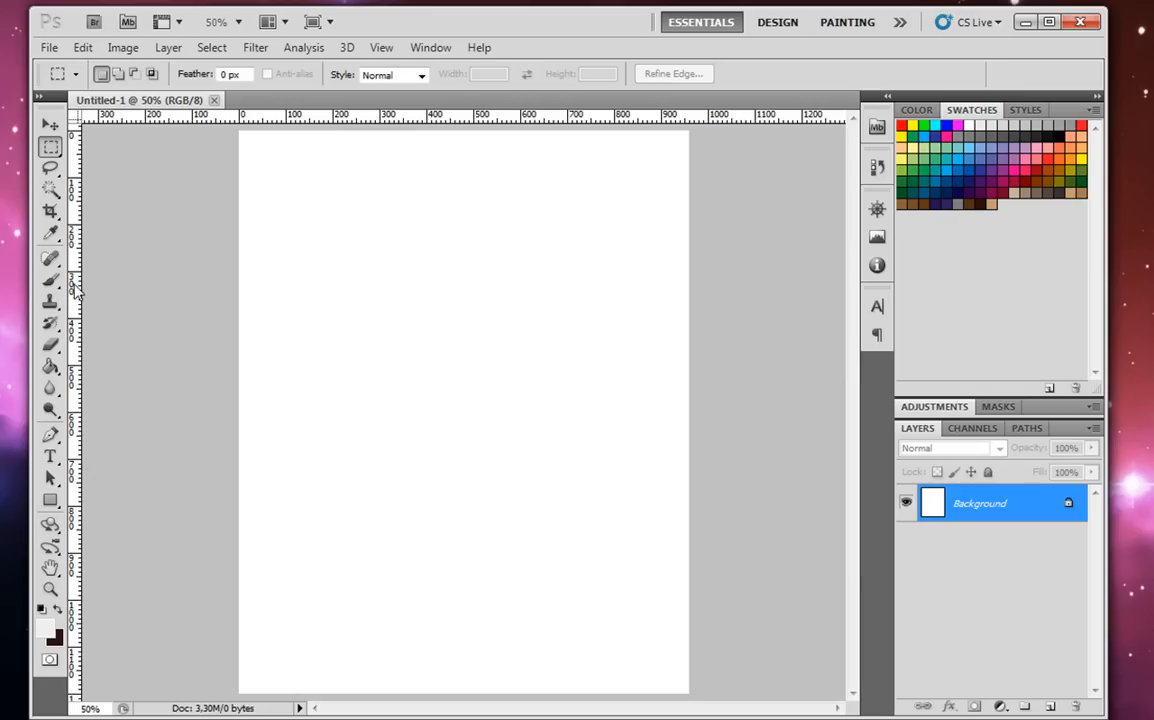
Place vertical guides on both side edges of the page and widen the canvas to 1280 pixels, anchored at top centre.
{"action": "left_click_drag", "start_coordinate": [212, 290], "coordinate": [240, 288]}
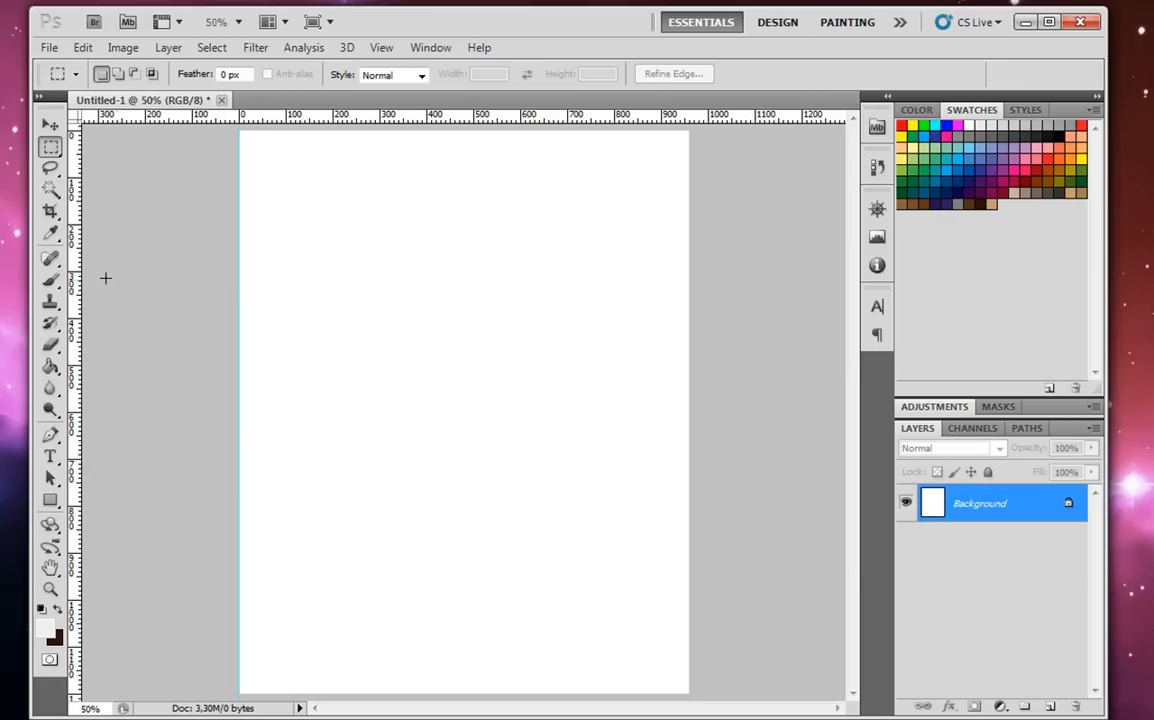
{"action": "left_click_drag", "start_coordinate": [471, 275], "coordinate": [684, 272]}
{"action": "left_click", "coordinate": [123, 47]}
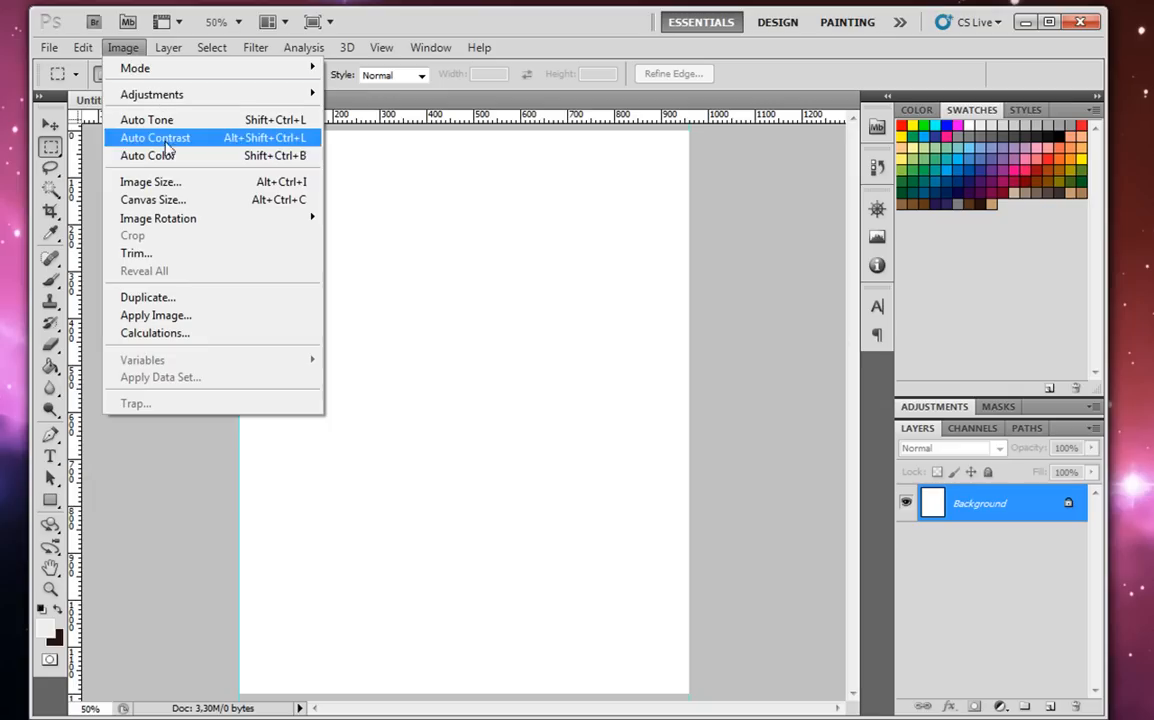
{"action": "left_click", "coordinate": [153, 199]}
{"action": "left_click", "coordinate": [588, 315]}
{"action": "left_click_drag", "start_coordinate": [528, 233], "coordinate": [482, 237]}
{"action": "type", "text": "1280"}
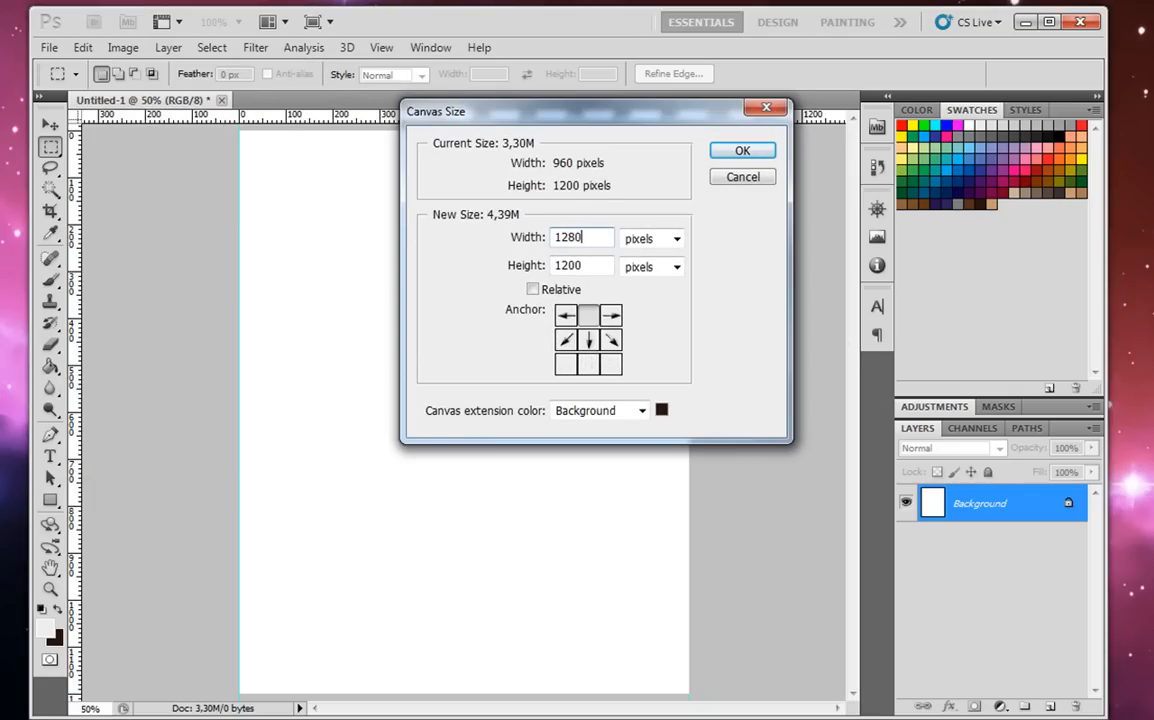
{"action": "left_click", "coordinate": [742, 150]}
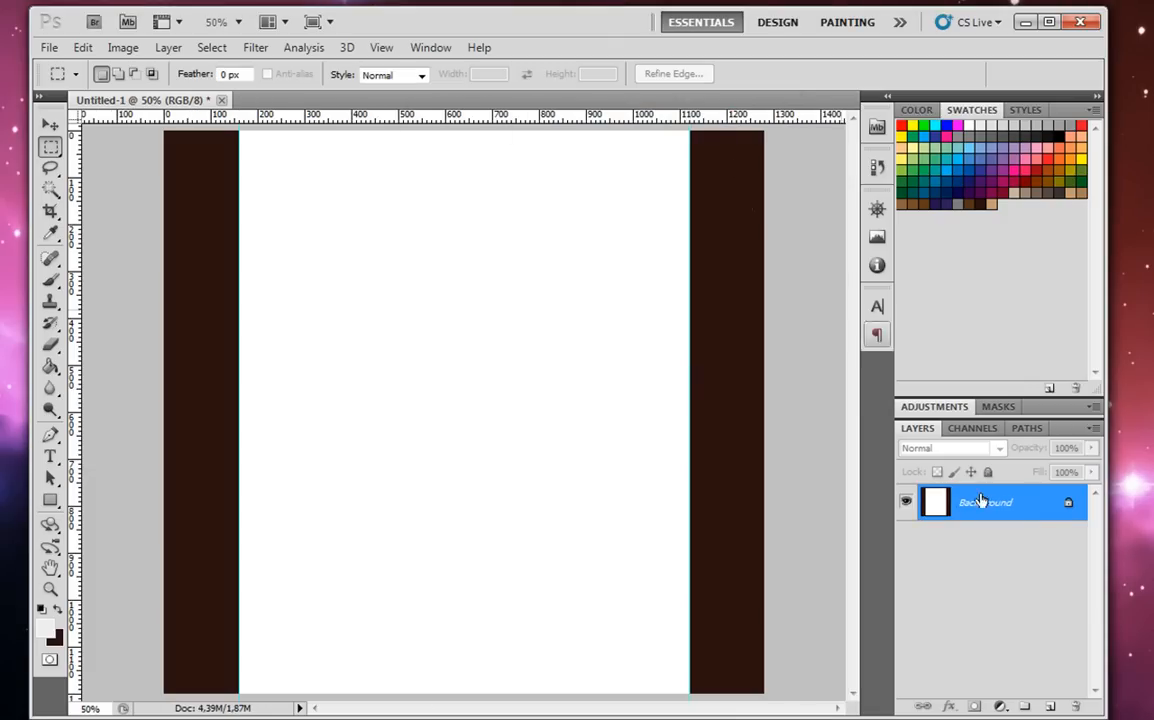
Add a new layer and draw a white rectangle covering the full page area between the two guides.
{"action": "left_click", "coordinate": [1051, 707]}
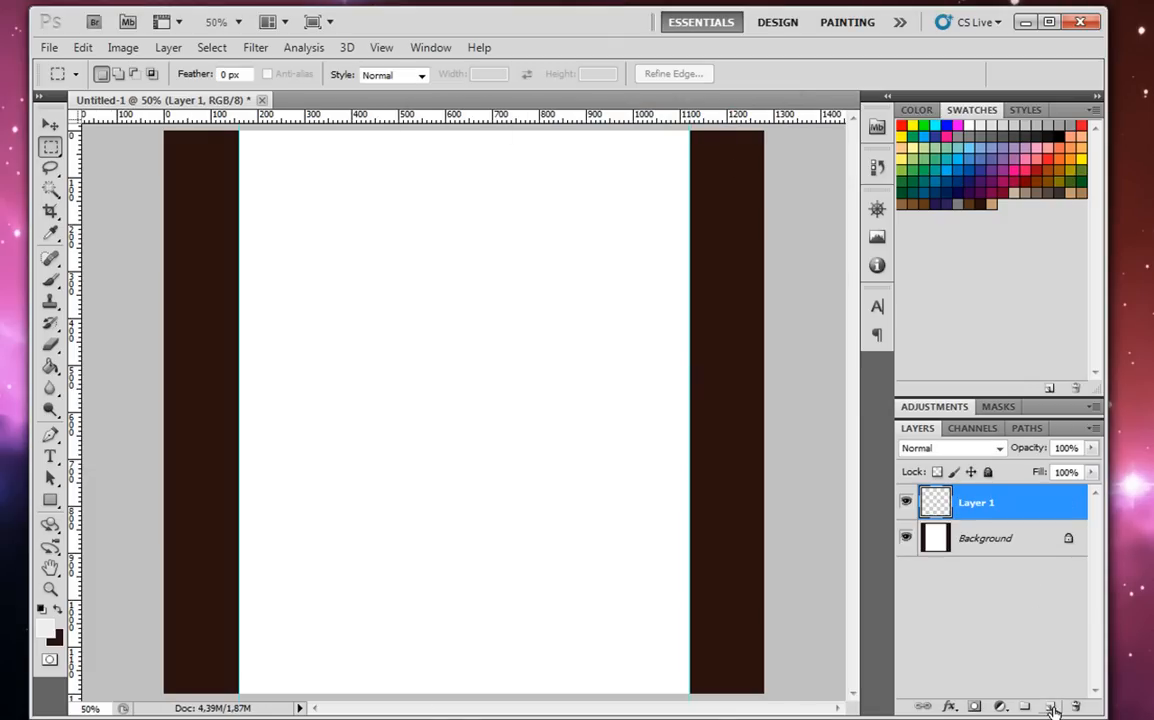
{"action": "left_click", "coordinate": [50, 499]}
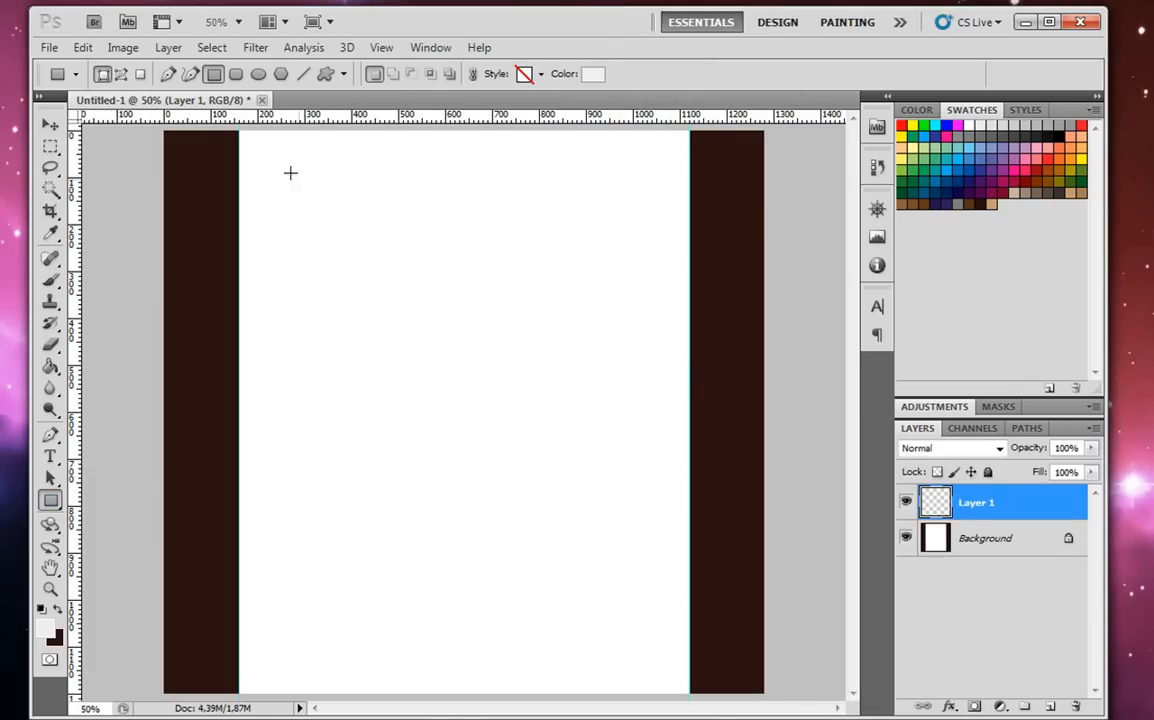
{"action": "left_click_drag", "start_coordinate": [239, 130], "coordinate": [688, 693]}
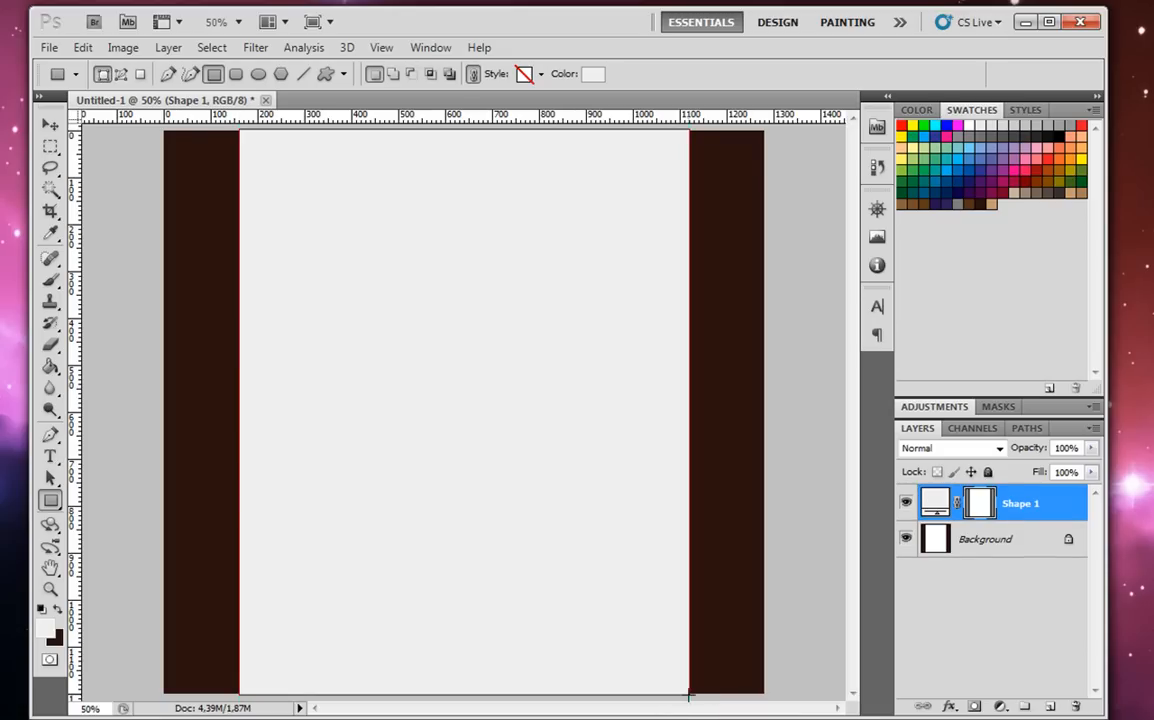
{"action": "double_click", "coordinate": [935, 518]}
{"action": "left_click", "coordinate": [334, 481]}
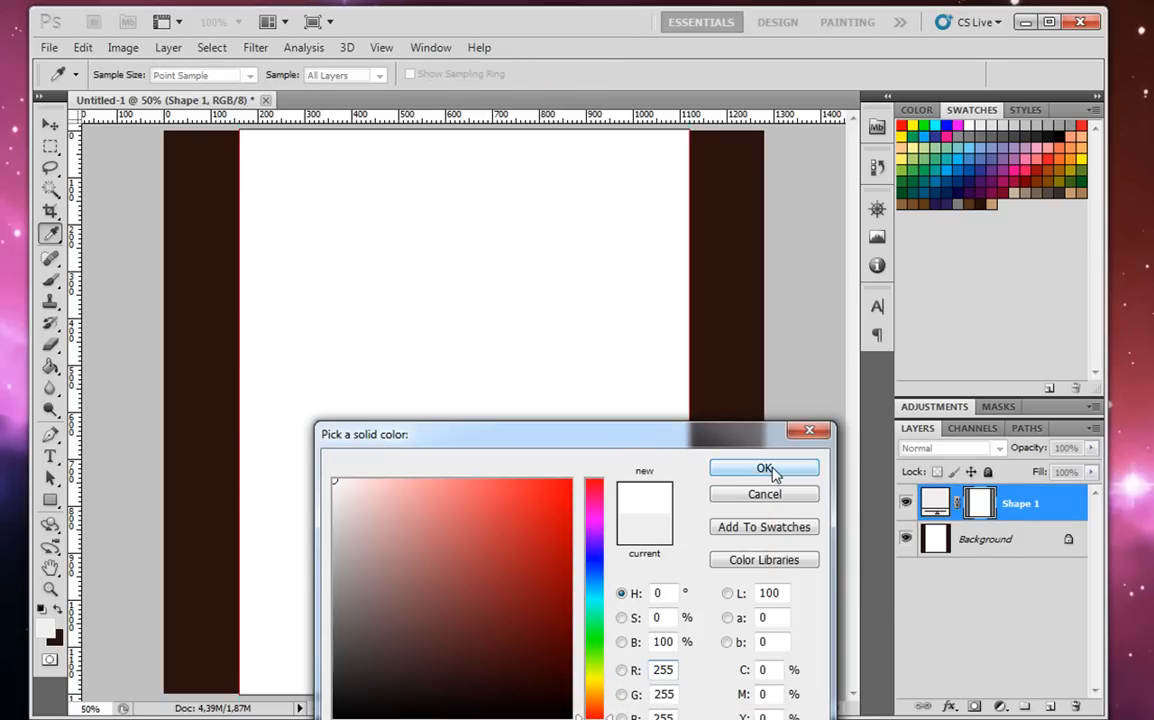
{"action": "left_click", "coordinate": [765, 469]}
Convert the locked Background layer into a regular layer, keeping the default name and settings.
{"action": "left_click", "coordinate": [1020, 542]}
{"action": "double_click", "coordinate": [1018, 541]}
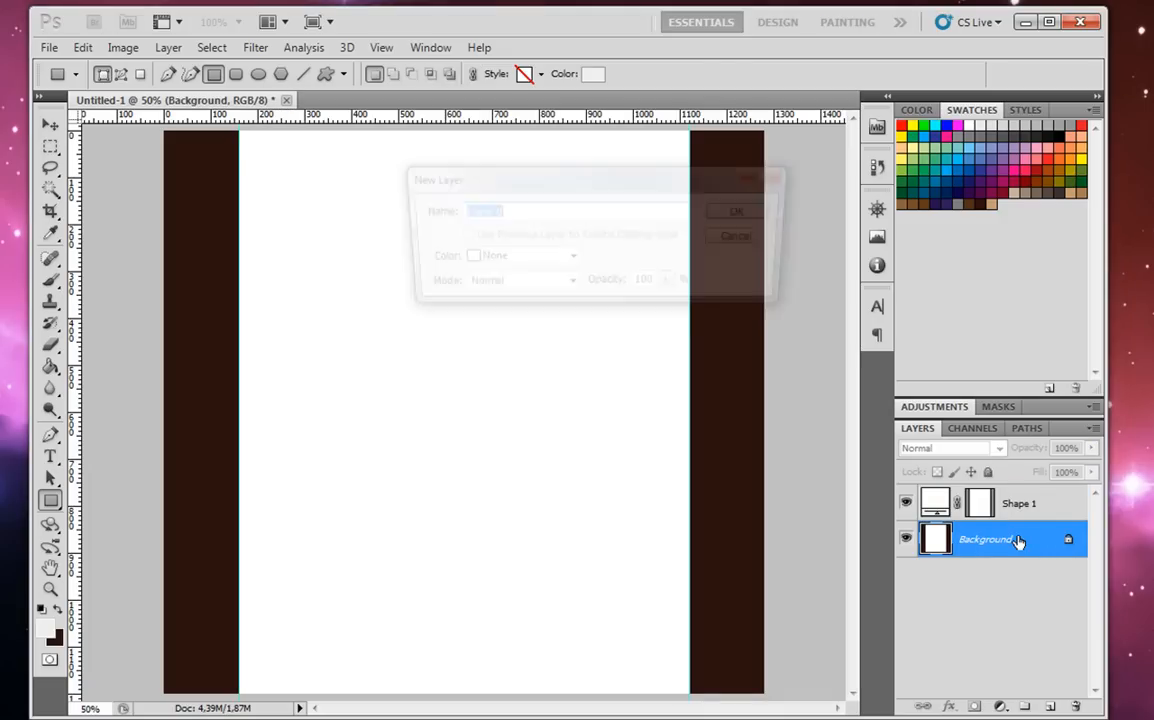
{"action": "left_click", "coordinate": [736, 211]}
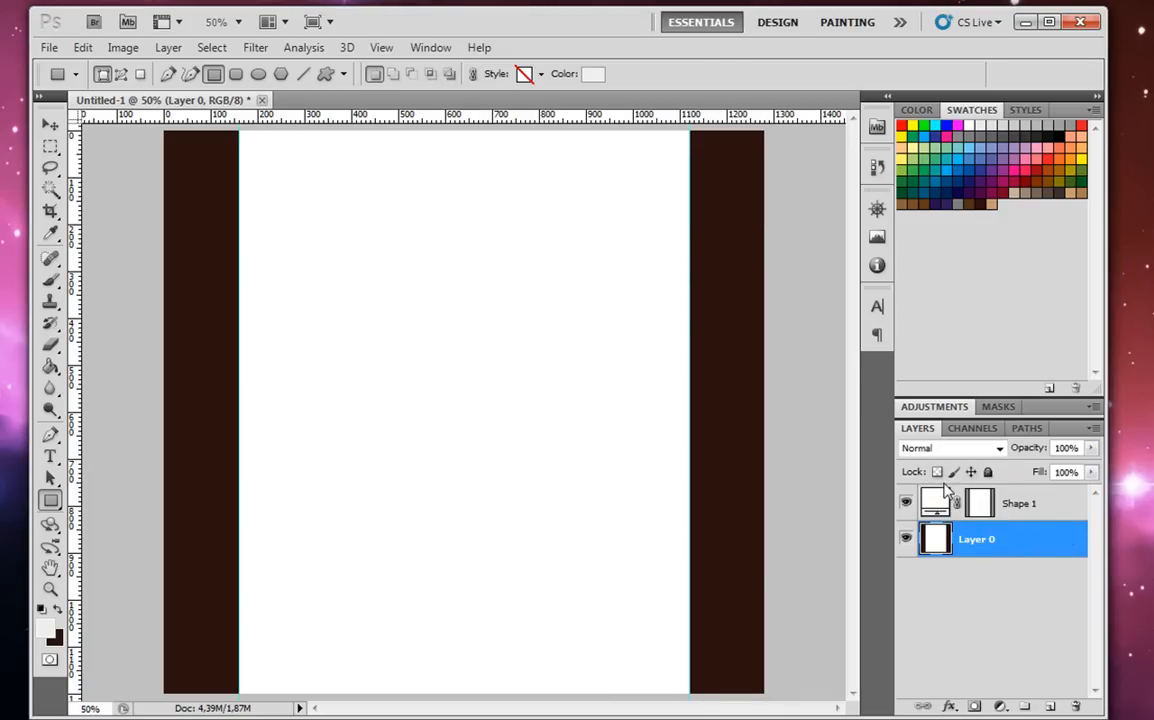
Set the foreground colour to light grey with RGB values of 241 and save it as a swatch under the default name.
{"action": "left_click", "coordinate": [44, 625]}
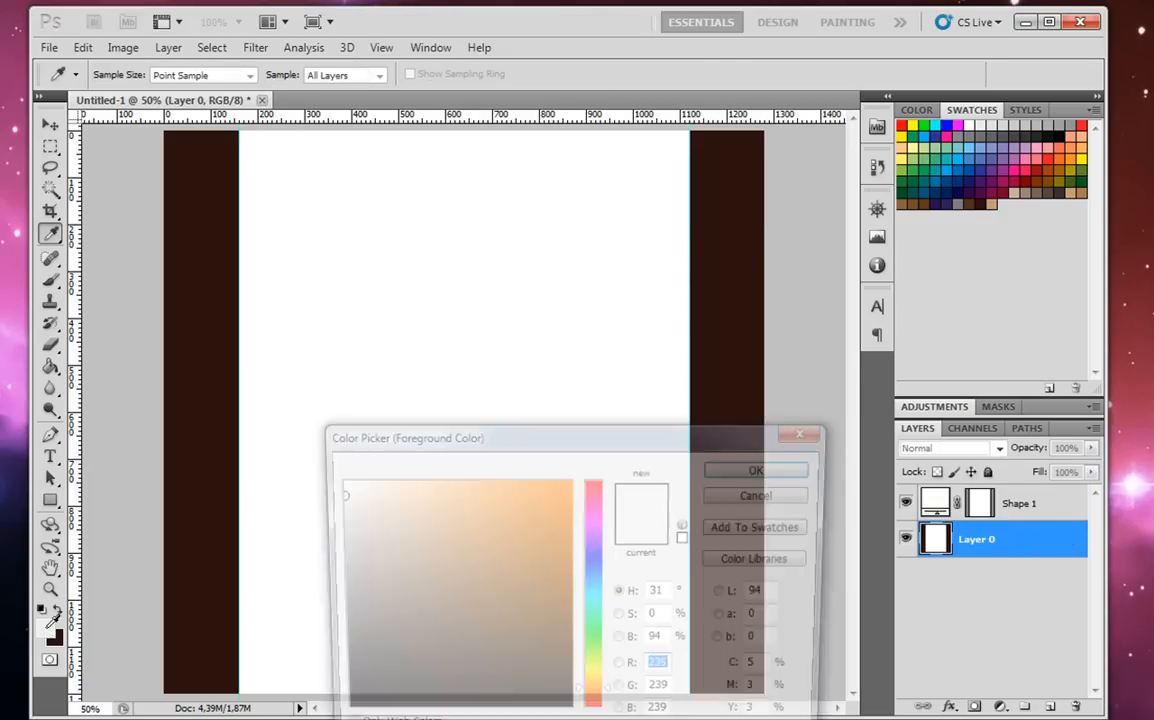
{"action": "left_click", "coordinate": [334, 491]}
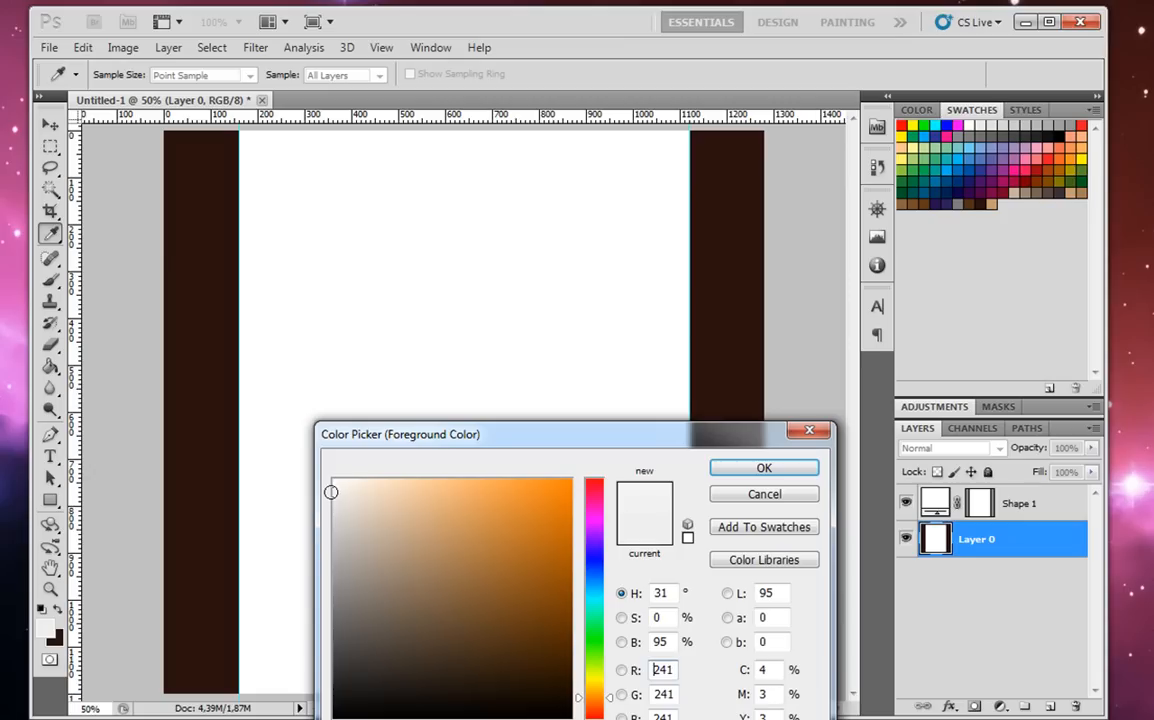
{"action": "left_click", "coordinate": [792, 530]}
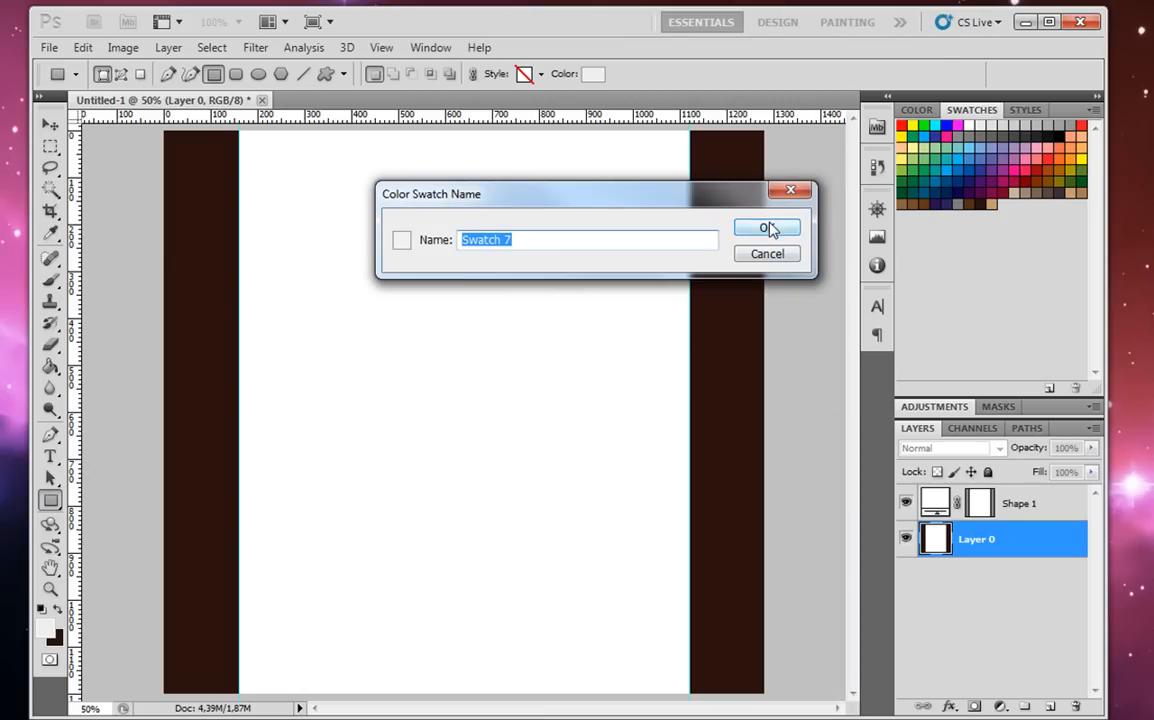
{"action": "left_click", "coordinate": [768, 229]}
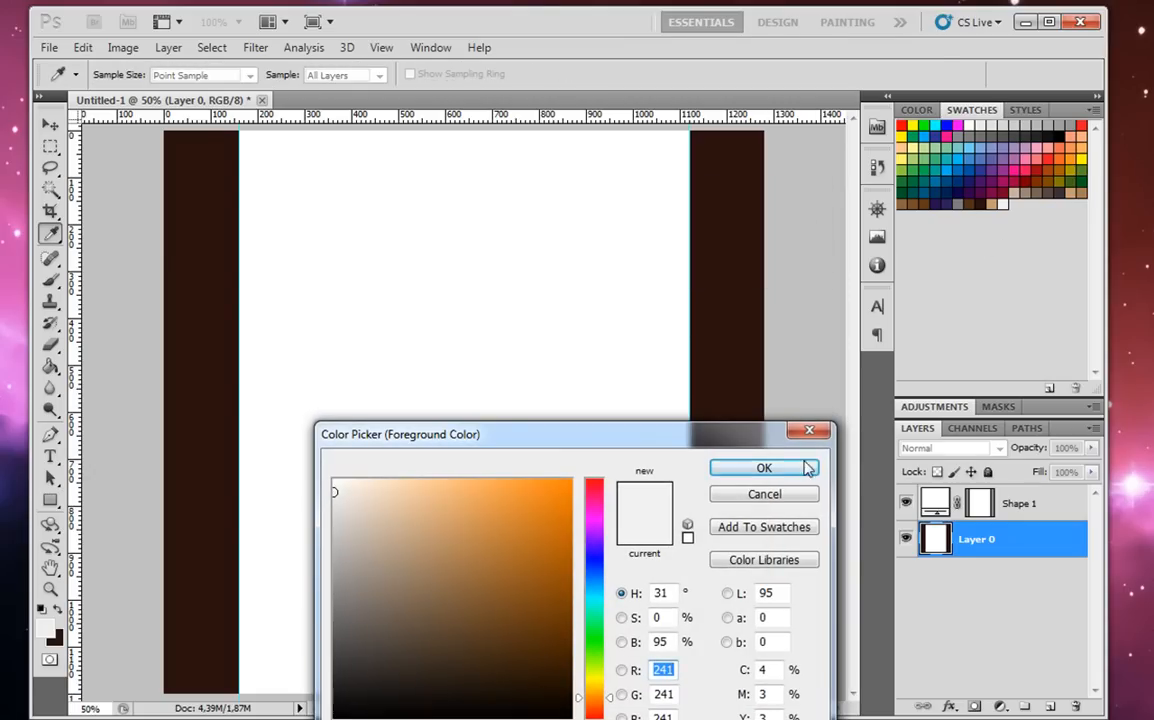
{"action": "left_click", "coordinate": [764, 468]}
Fill both dark side bands of the bottom layer with the light grey foreground colour and hide the guides.
{"action": "left_click", "coordinate": [50, 366]}
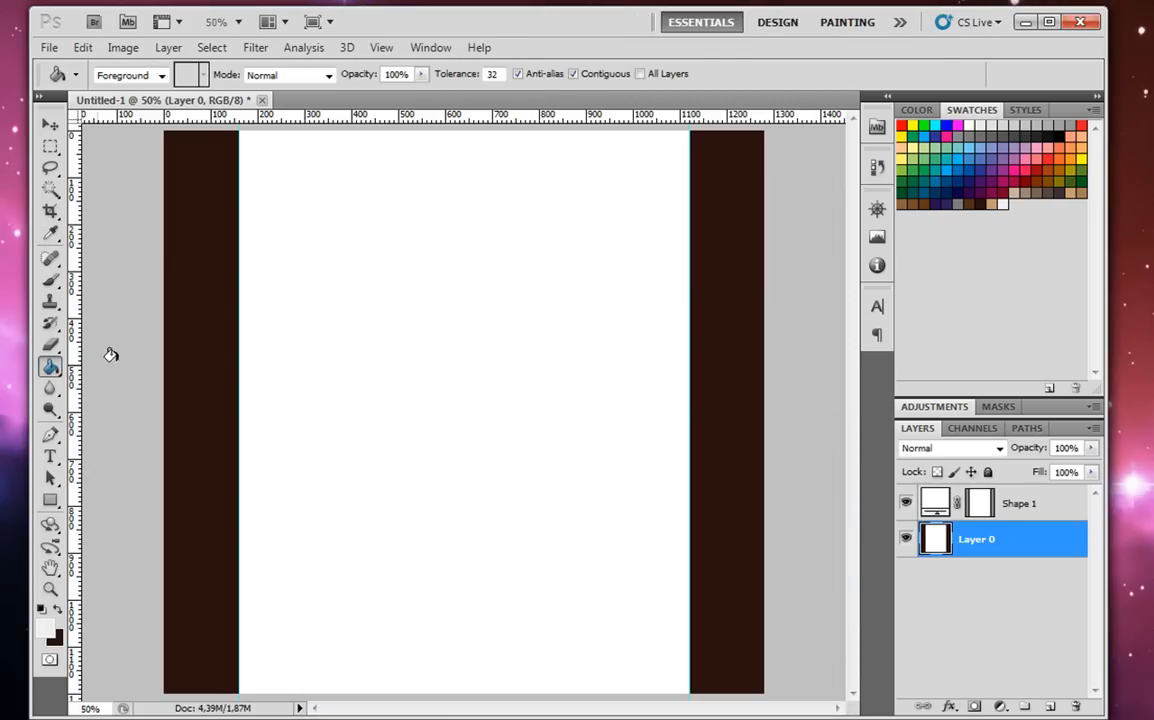
{"action": "left_click", "coordinate": [178, 342]}
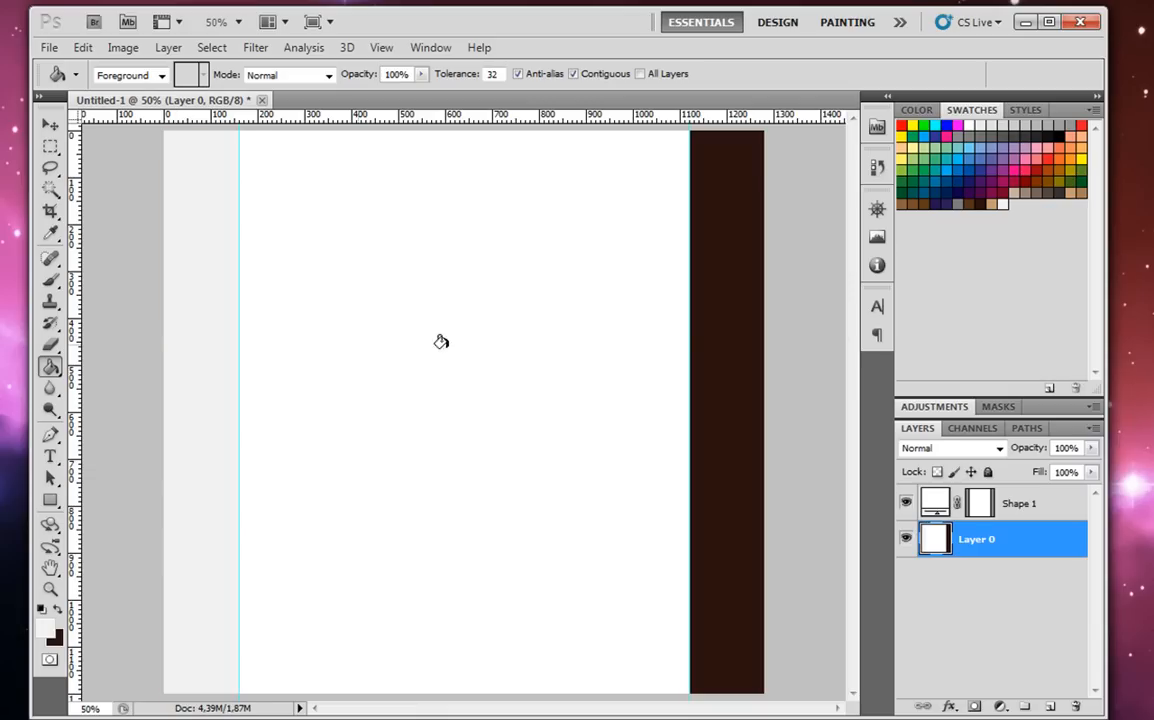
{"action": "left_click", "coordinate": [708, 333]}
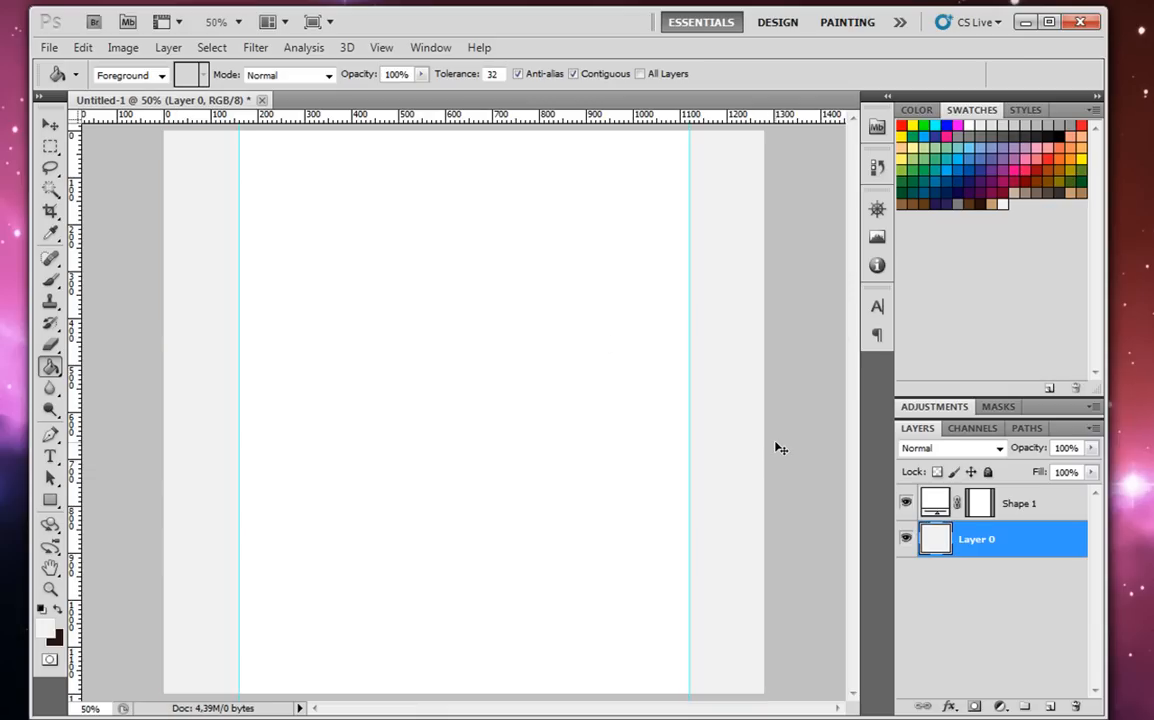
{"action": "key", "text": "ctrl+semicolon"}
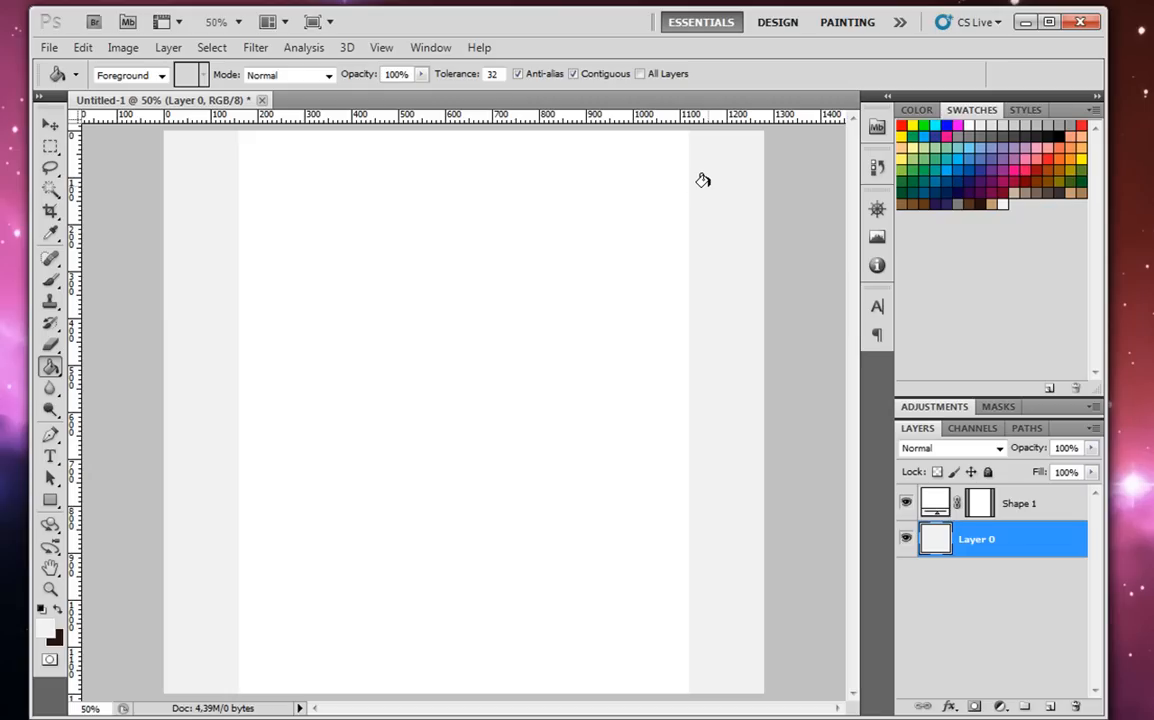
Add a Stroke layer style to the white rectangle's layer, 1 px in size and positioned inside.
{"action": "left_click", "coordinate": [51, 146]}
{"action": "left_click", "coordinate": [1015, 506]}
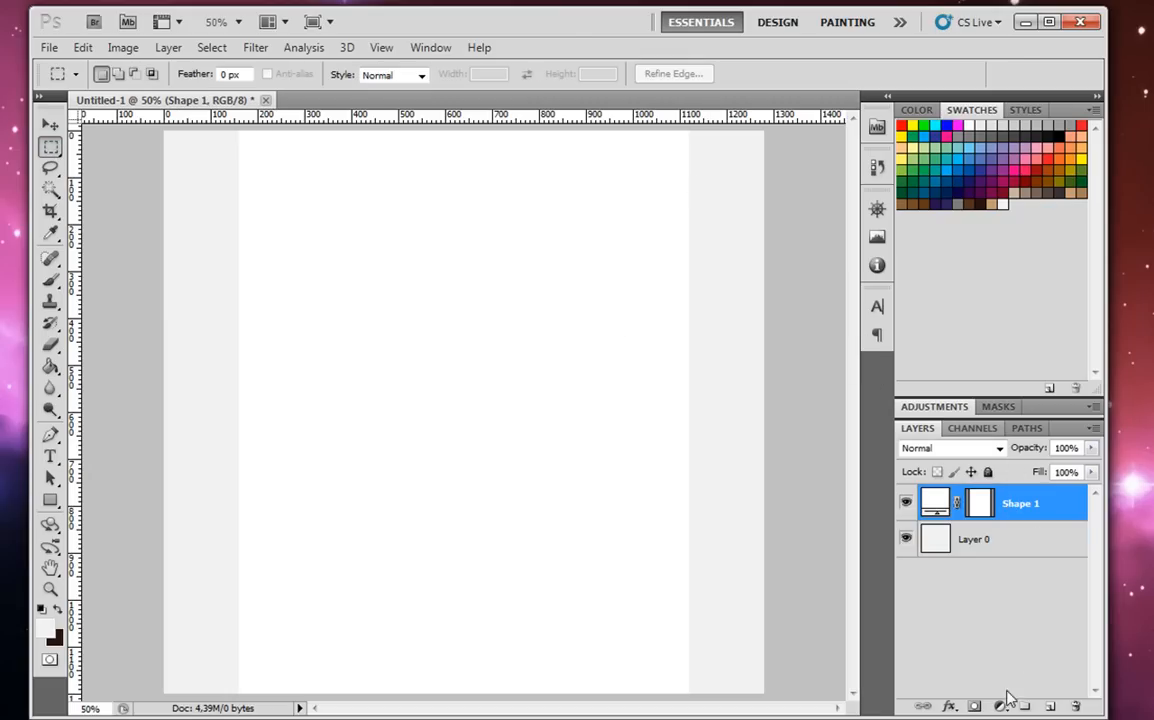
{"action": "left_click", "coordinate": [949, 706]}
{"action": "left_click", "coordinate": [985, 693]}
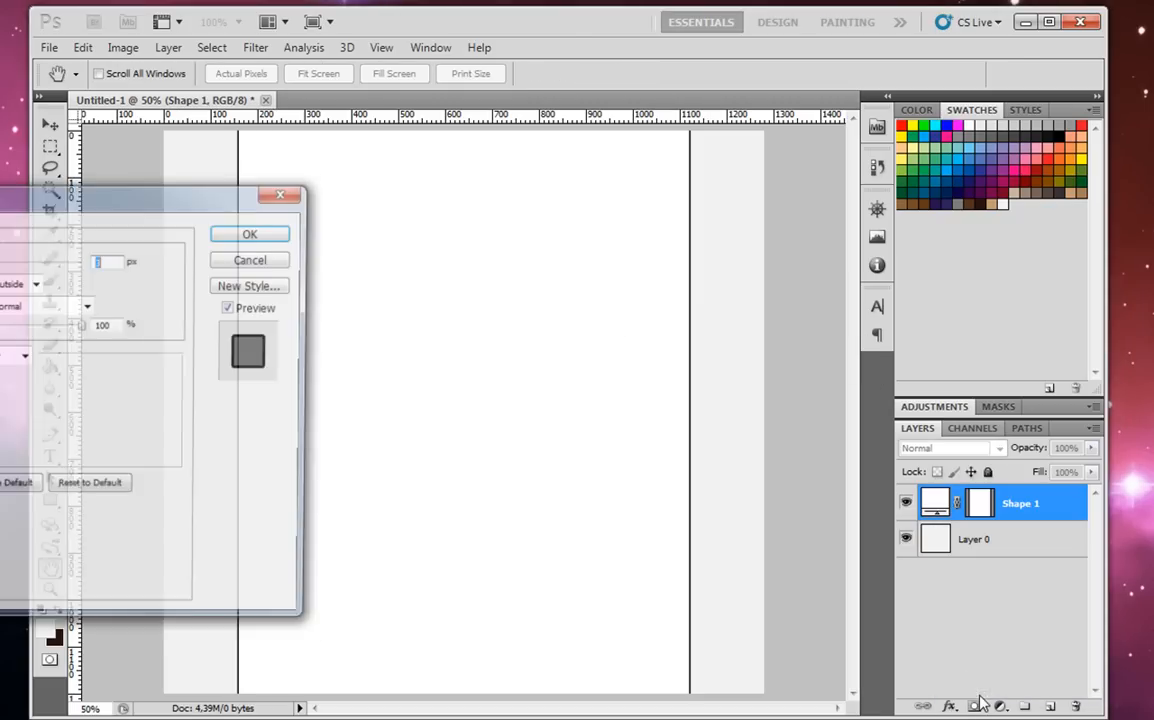
{"action": "left_click_drag", "start_coordinate": [3, 208], "coordinate": [463, 225]}
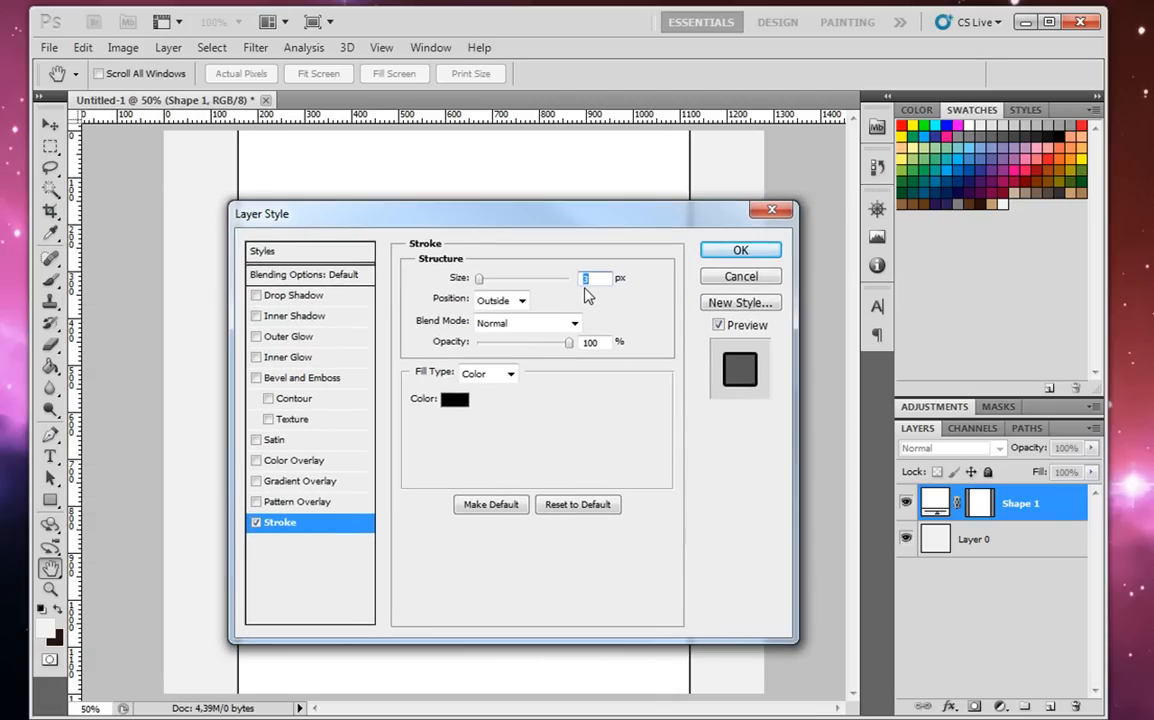
{"action": "type", "text": "1"}
{"action": "left_click", "coordinate": [517, 301]}
{"action": "left_click", "coordinate": [505, 329]}
Set the stroke colour to grey with RGB values of 219, save it as a swatch under the default name and apply the style.
{"action": "left_click", "coordinate": [460, 401]}
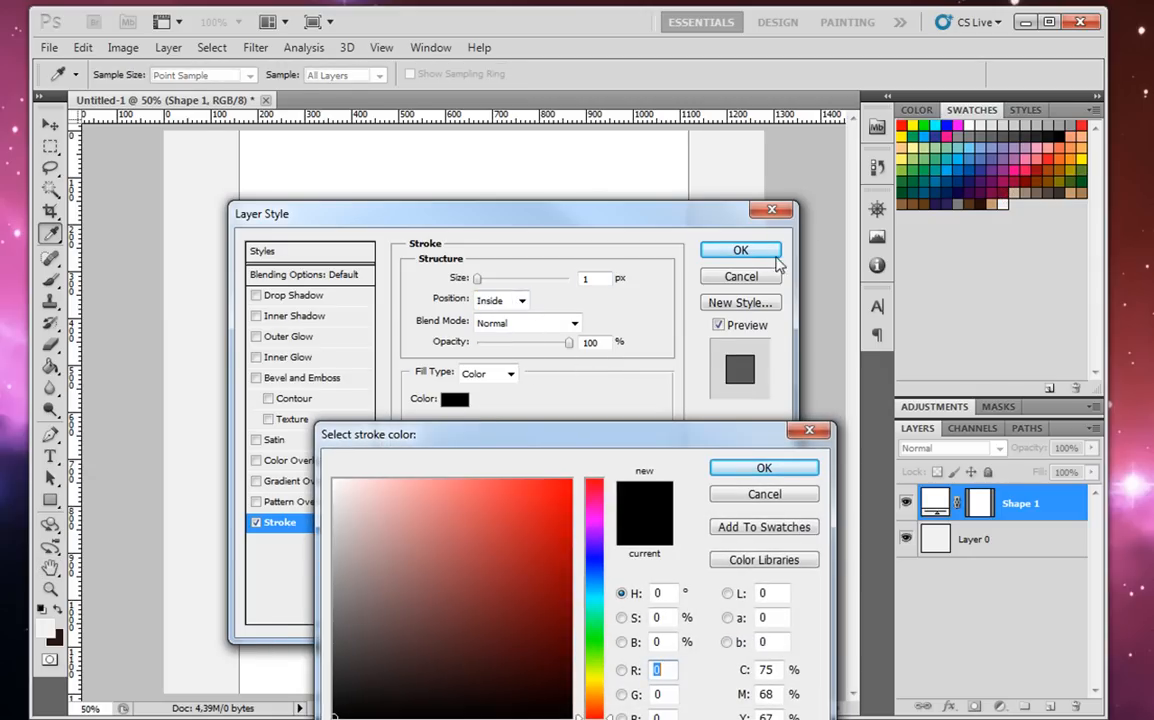
{"action": "left_click", "coordinate": [747, 160]}
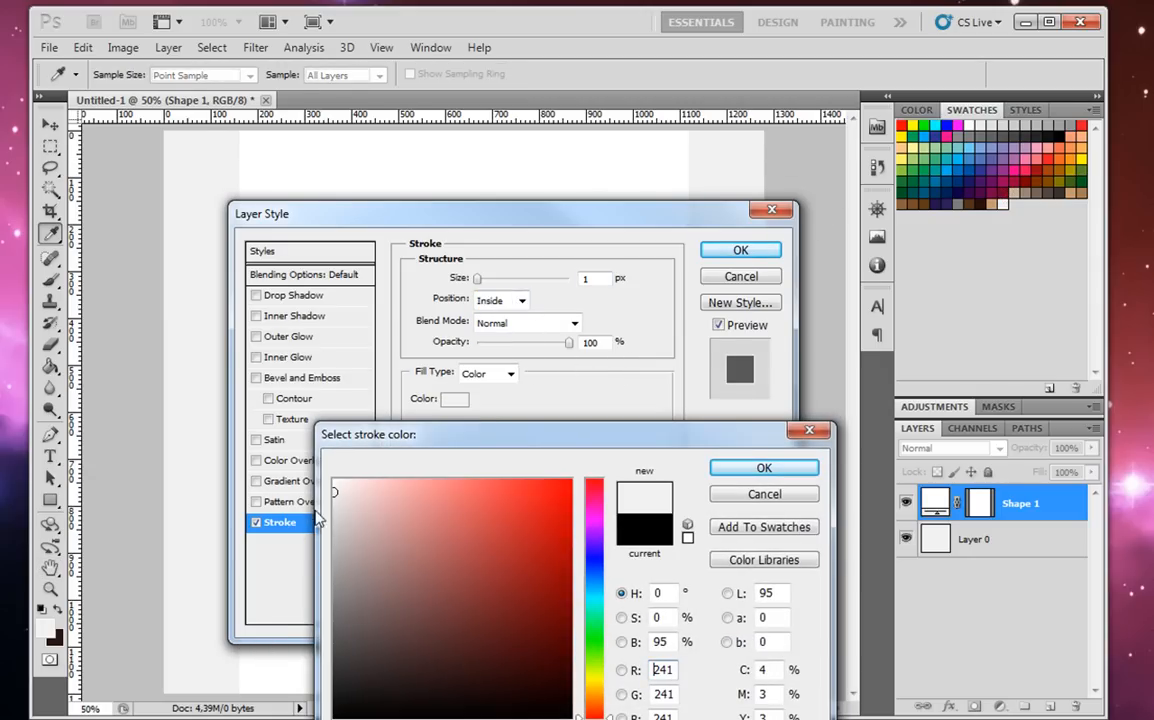
{"action": "left_click_drag", "start_coordinate": [332, 495], "coordinate": [329, 512]}
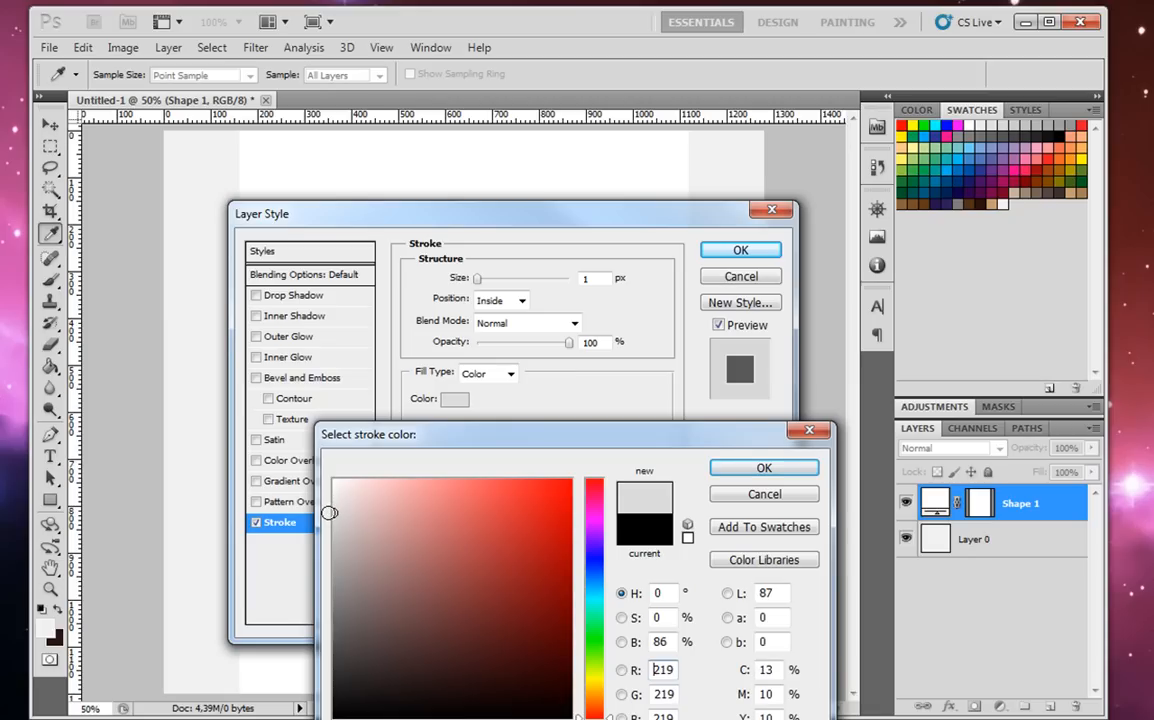
{"action": "left_click", "coordinate": [757, 532]}
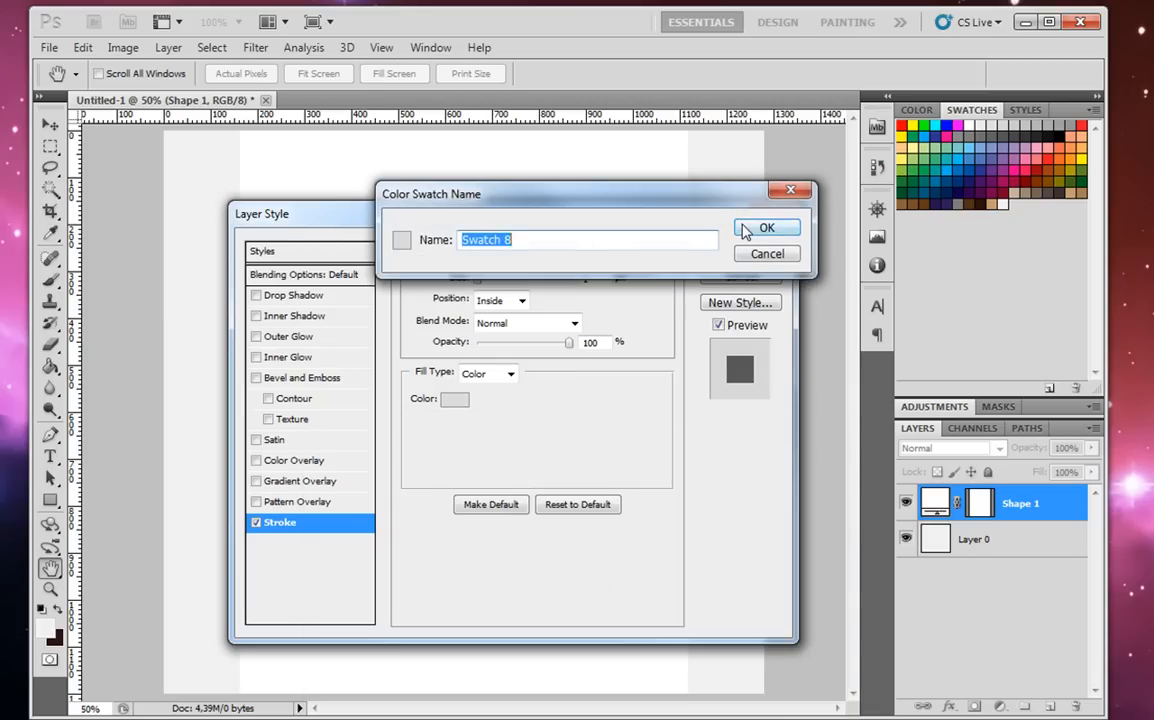
{"action": "left_click", "coordinate": [762, 228]}
{"action": "left_click", "coordinate": [762, 468]}
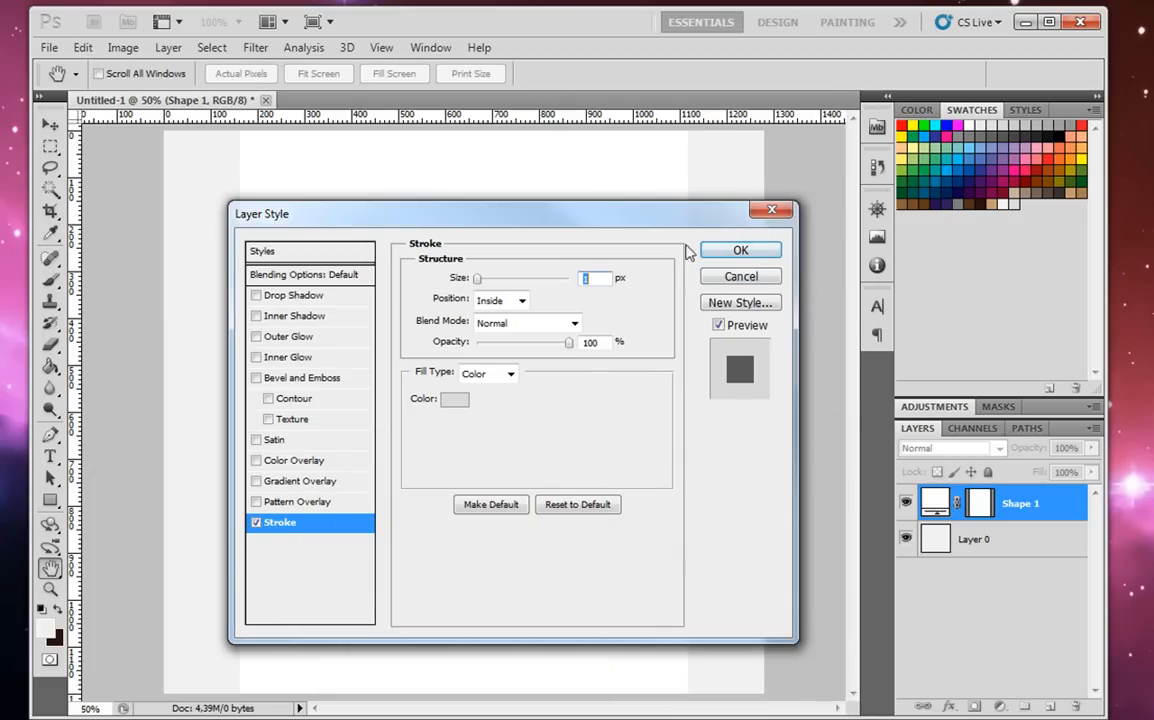
{"action": "left_click", "coordinate": [731, 255]}
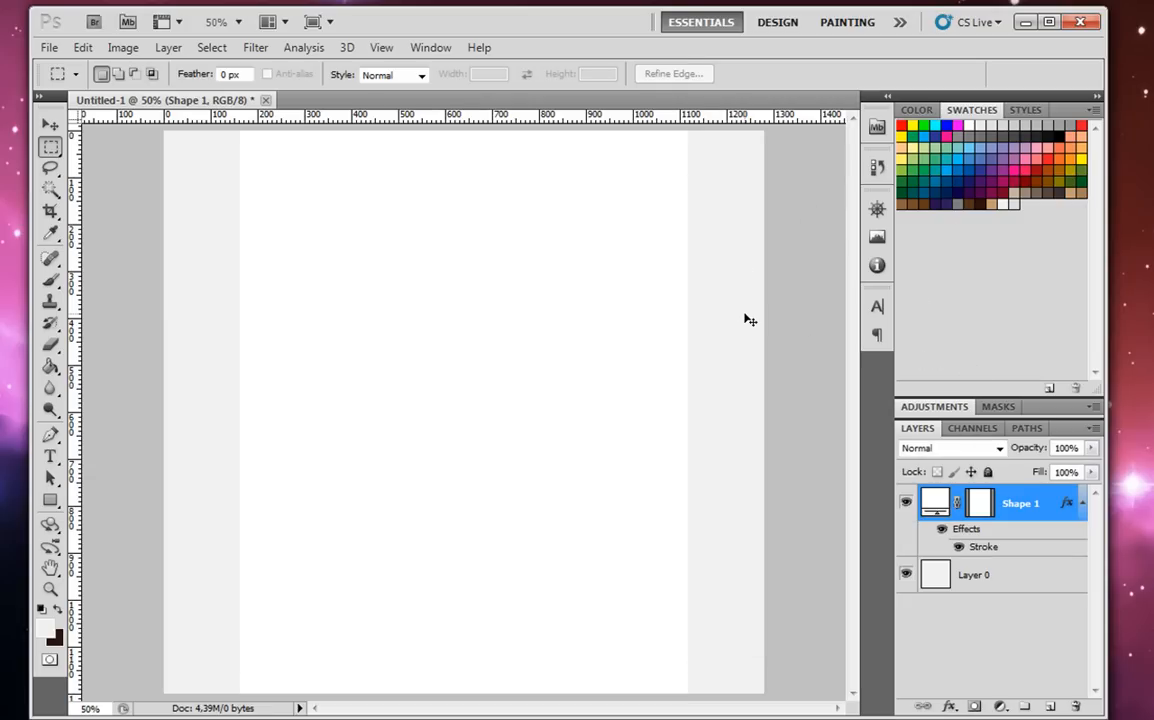
Examine the thin grey stroke along the right edge of the white content area at high magnification.
{"action": "key", "text": "ctrl+plus"}
{"action": "key", "text": "ctrl+plus"}
{"action": "key", "text": "ctrl+plus"}
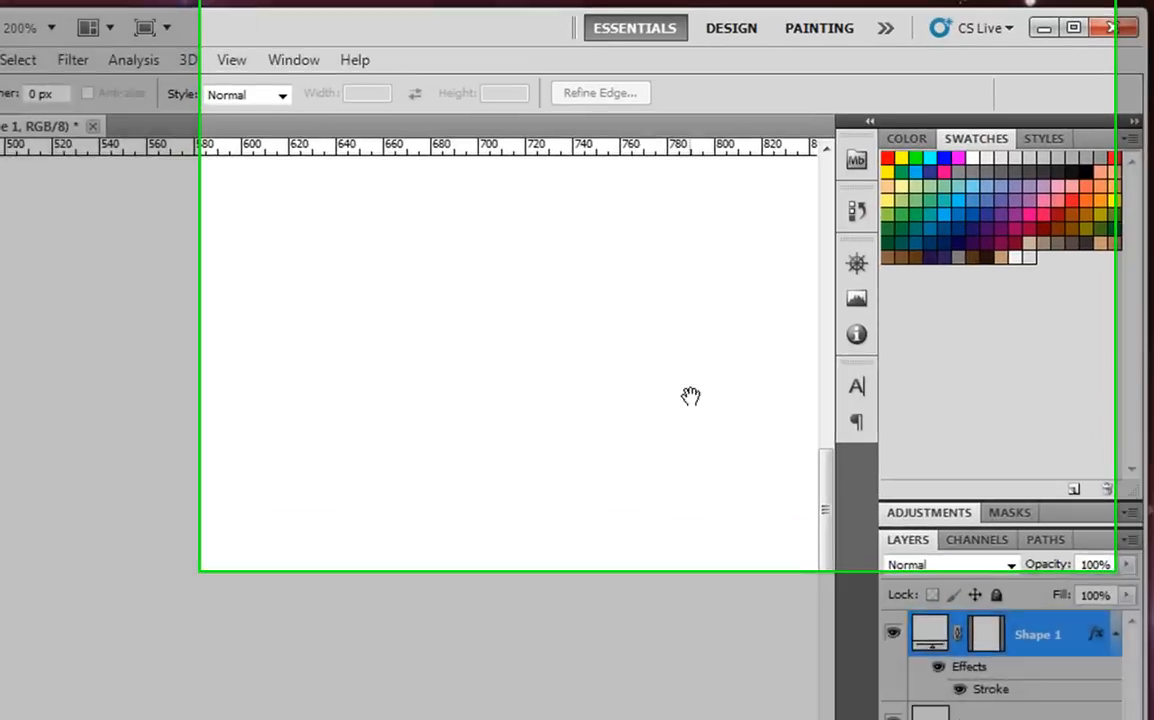
{"action": "left_click_drag", "start_coordinate": [691, 396], "coordinate": [350, 482]}
{"action": "left_click_drag", "start_coordinate": [600, 380], "coordinate": [335, 425]}
{"action": "left_click_drag", "start_coordinate": [541, 372], "coordinate": [219, 456]}
{"action": "left_click_drag", "start_coordinate": [477, 262], "coordinate": [330, 394]}
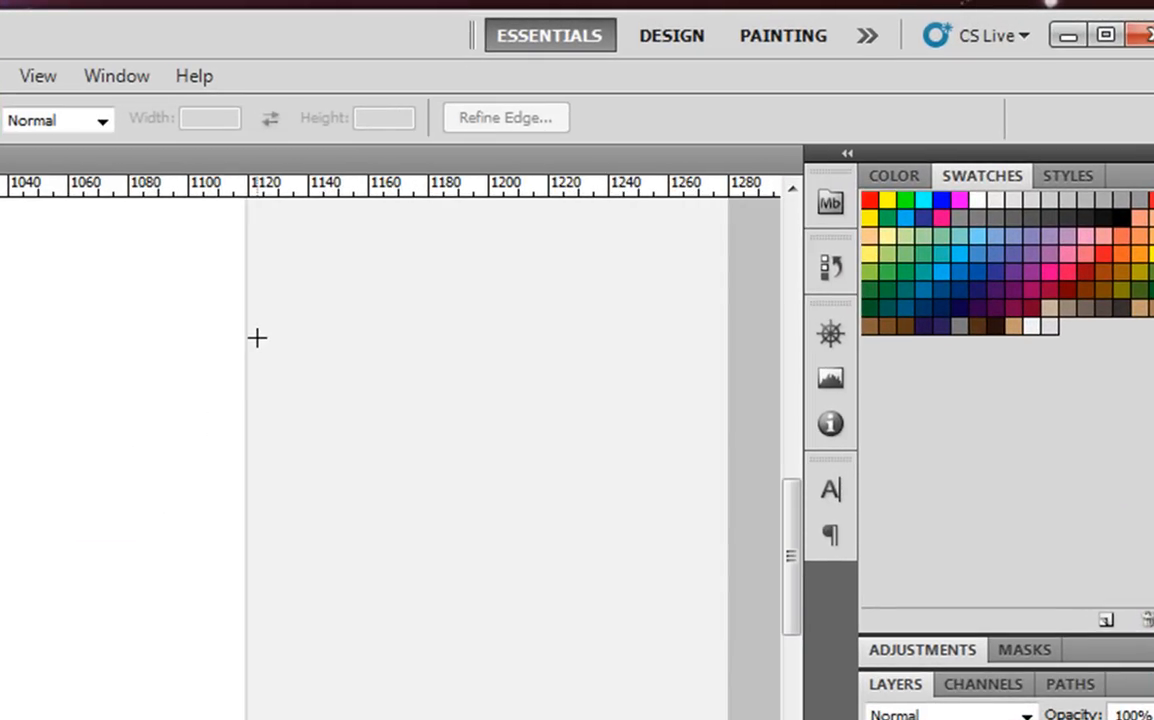
{"action": "key", "text": "ctrl+minus"}
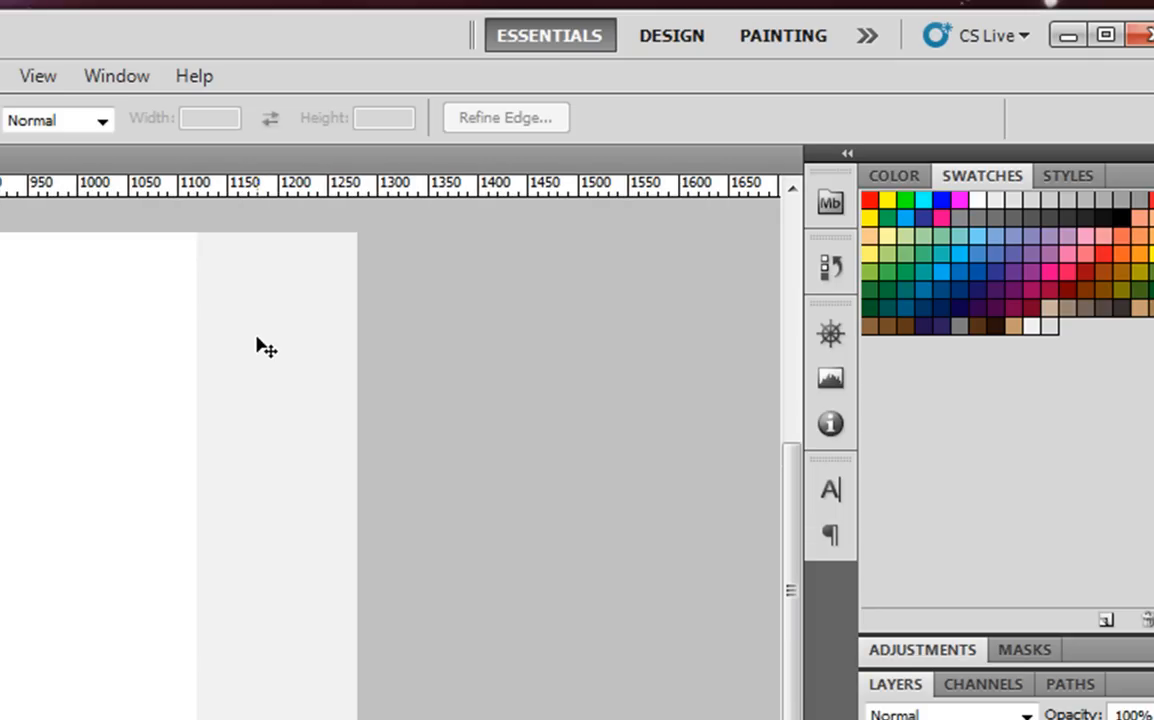
{"action": "key", "text": "ctrl+minus"}
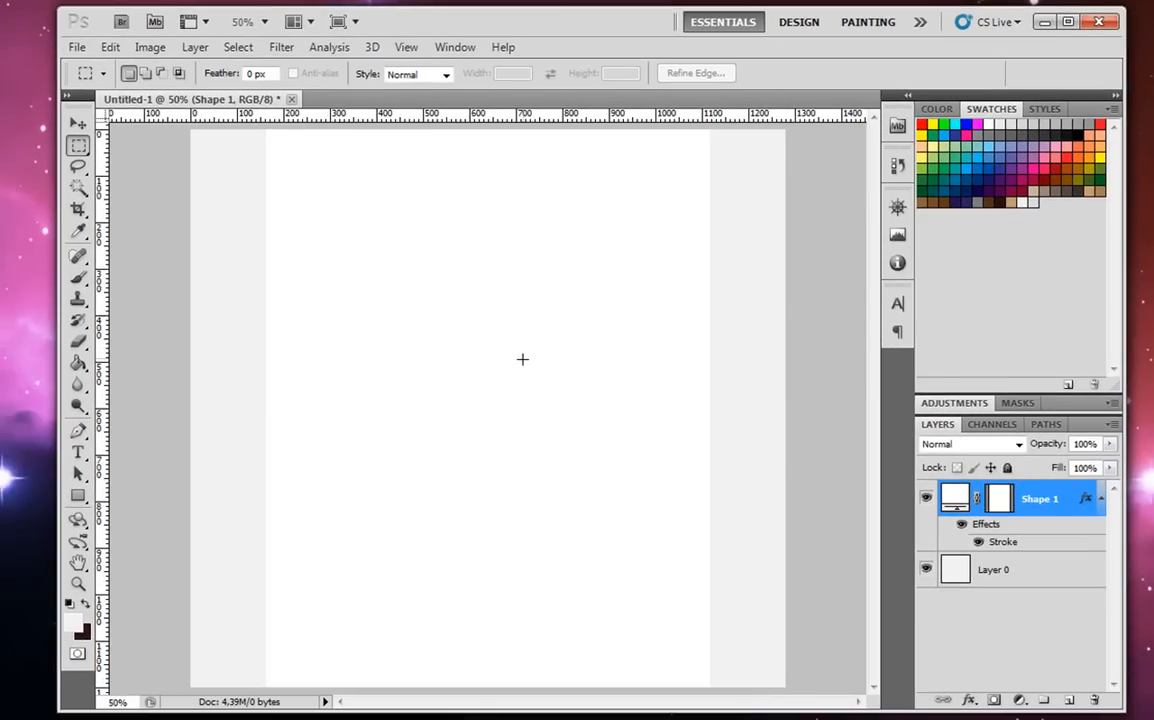
Create a layer group named BG, move Shape 1 and Layer 0 into it, and collapse the group.
{"action": "left_click", "coordinate": [1044, 701]}
{"action": "double_click", "coordinate": [1002, 491]}
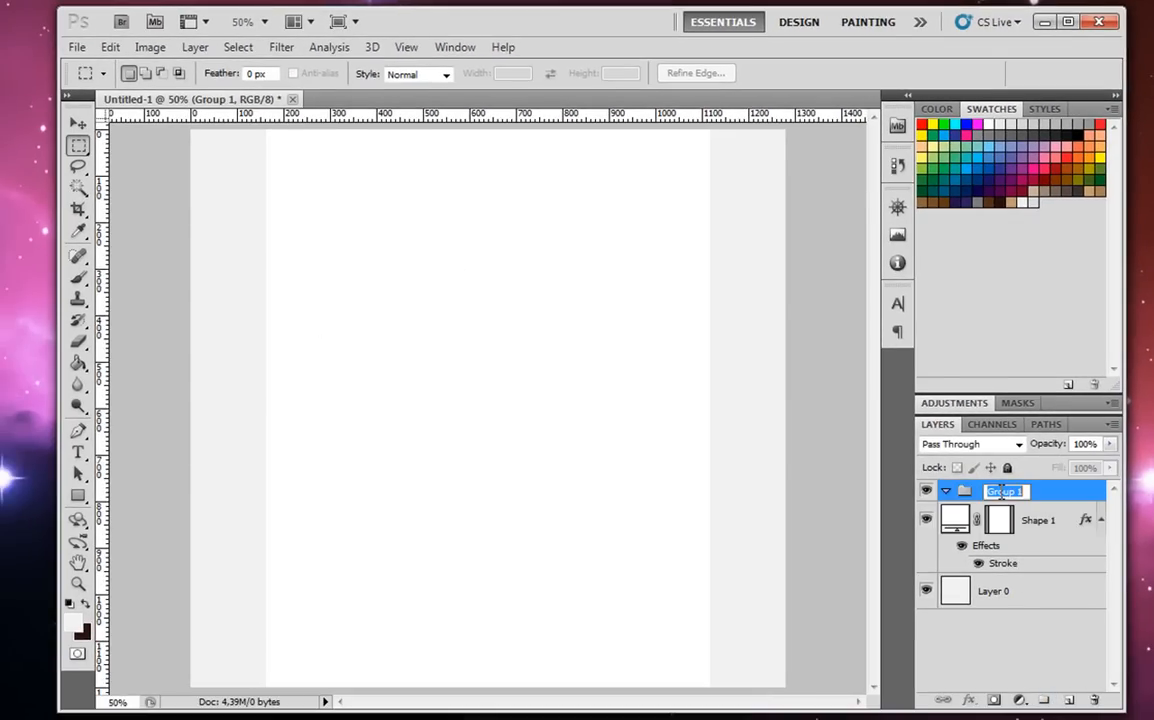
{"action": "type", "text": "BG"}
{"action": "left_click", "coordinate": [1007, 516]}
{"action": "left_click", "coordinate": [1005, 592], "text": "shift"}
{"action": "left_click_drag", "start_coordinate": [1032, 530], "coordinate": [1007, 500]}
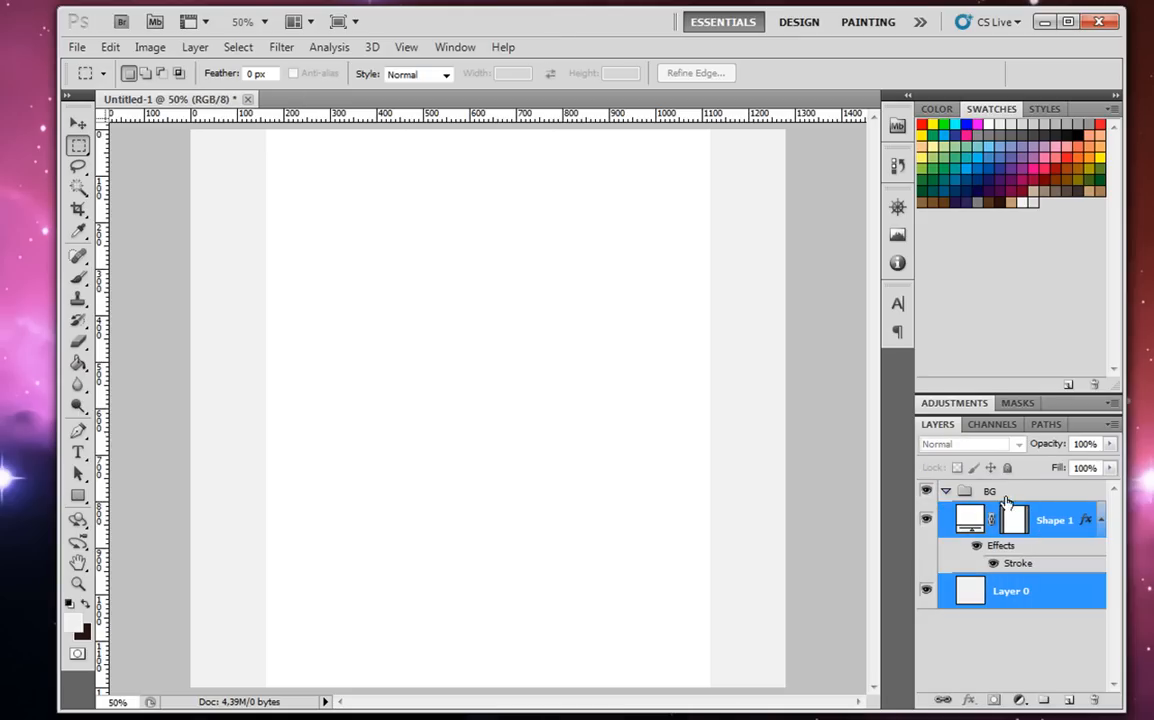
{"action": "left_click", "coordinate": [945, 491]}
{"action": "left_click", "coordinate": [983, 493]}
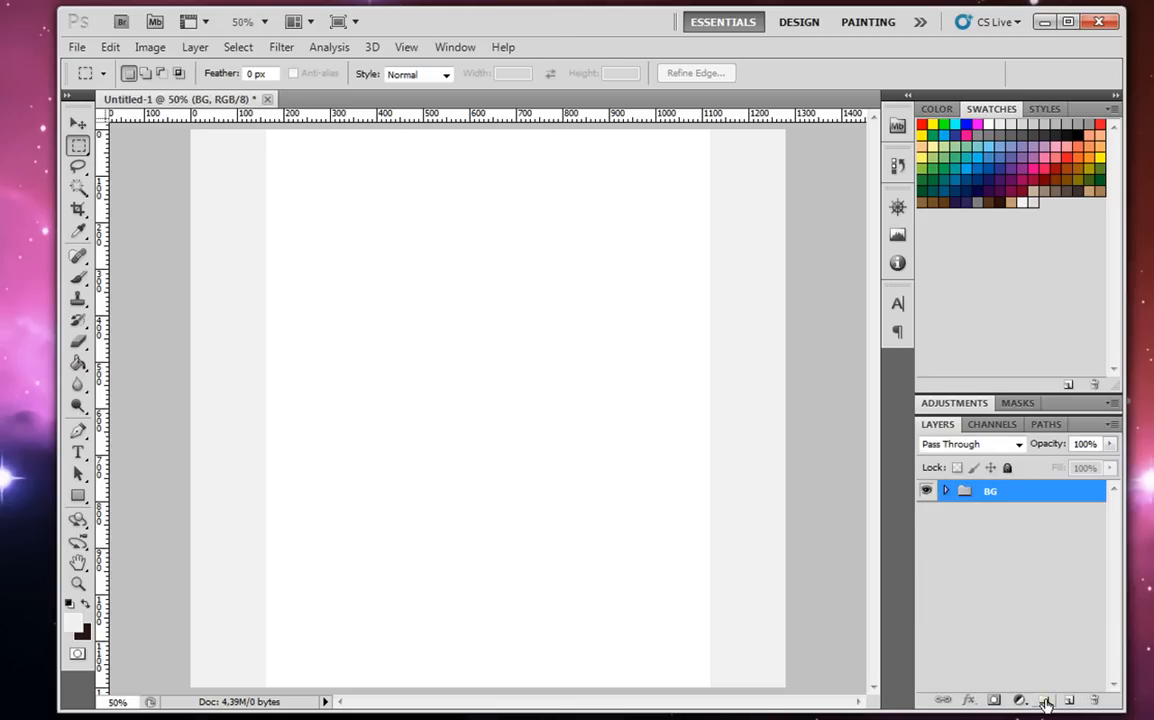
Create another layer group named HEADER above the BG group.
{"action": "left_click", "coordinate": [1044, 701]}
{"action": "double_click", "coordinate": [1006, 491]}
{"action": "type", "text": "HEA"}
{"action": "key", "text": "Return"}
{"action": "left_click", "coordinate": [994, 598]}
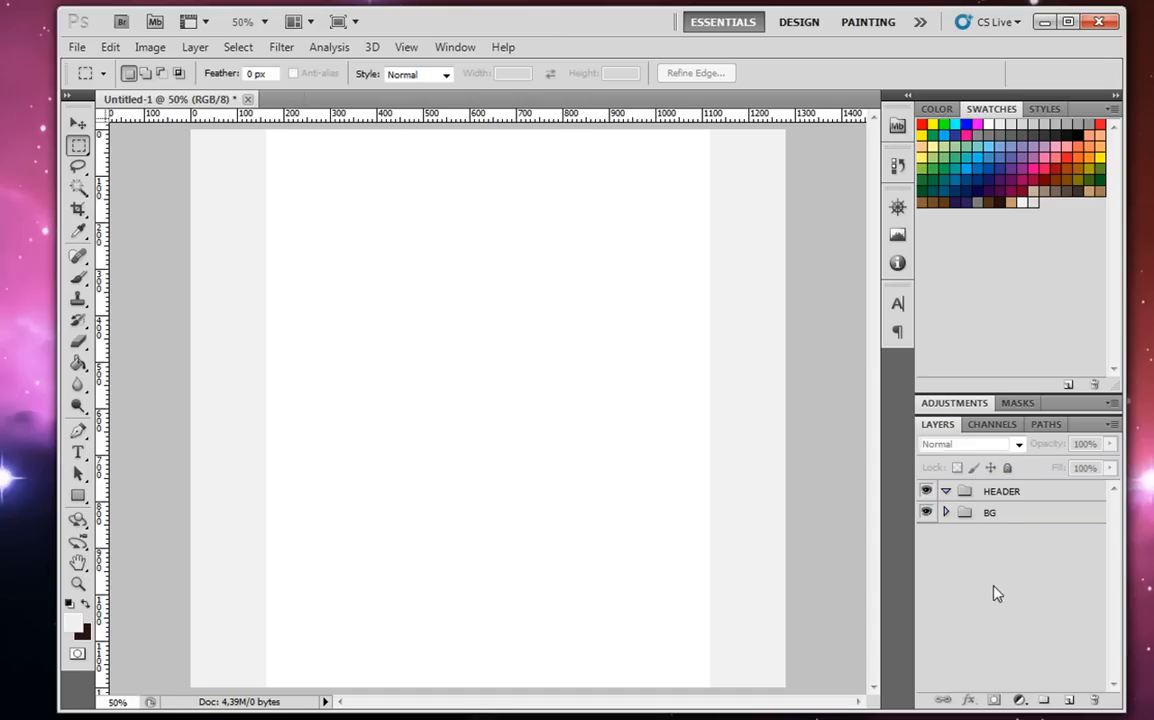
Add a layer in the HEADER group and place a Molengo text box reading LOGO near the canvas top, starting at the left guide.
{"action": "left_click", "coordinate": [1069, 700]}
{"action": "left_click", "coordinate": [78, 452]}
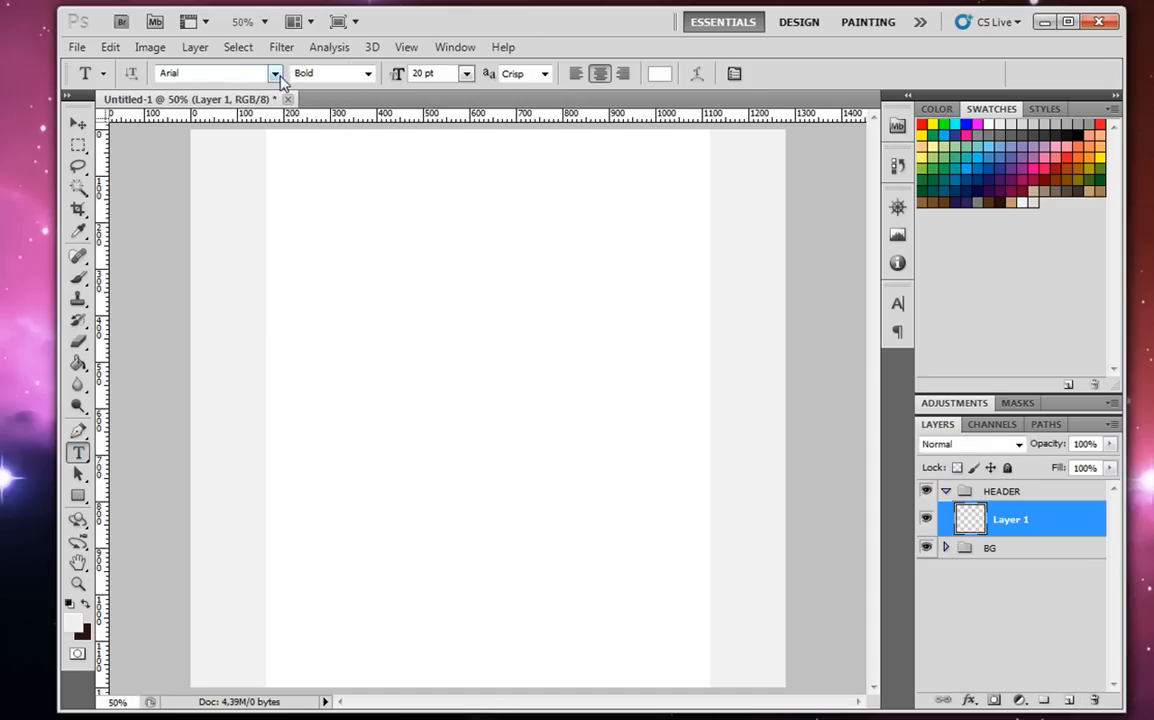
{"action": "left_click", "coordinate": [274, 73]}
{"action": "left_click_drag", "start_coordinate": [446, 118], "coordinate": [446, 365]}
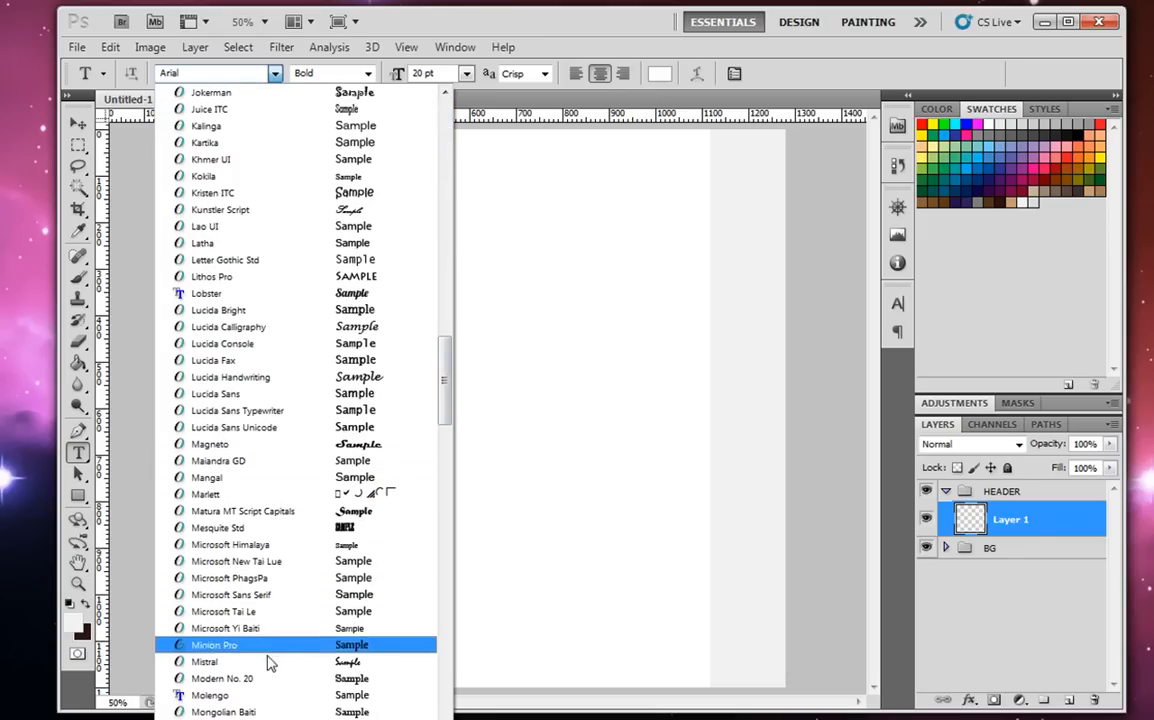
{"action": "left_click", "coordinate": [245, 695]}
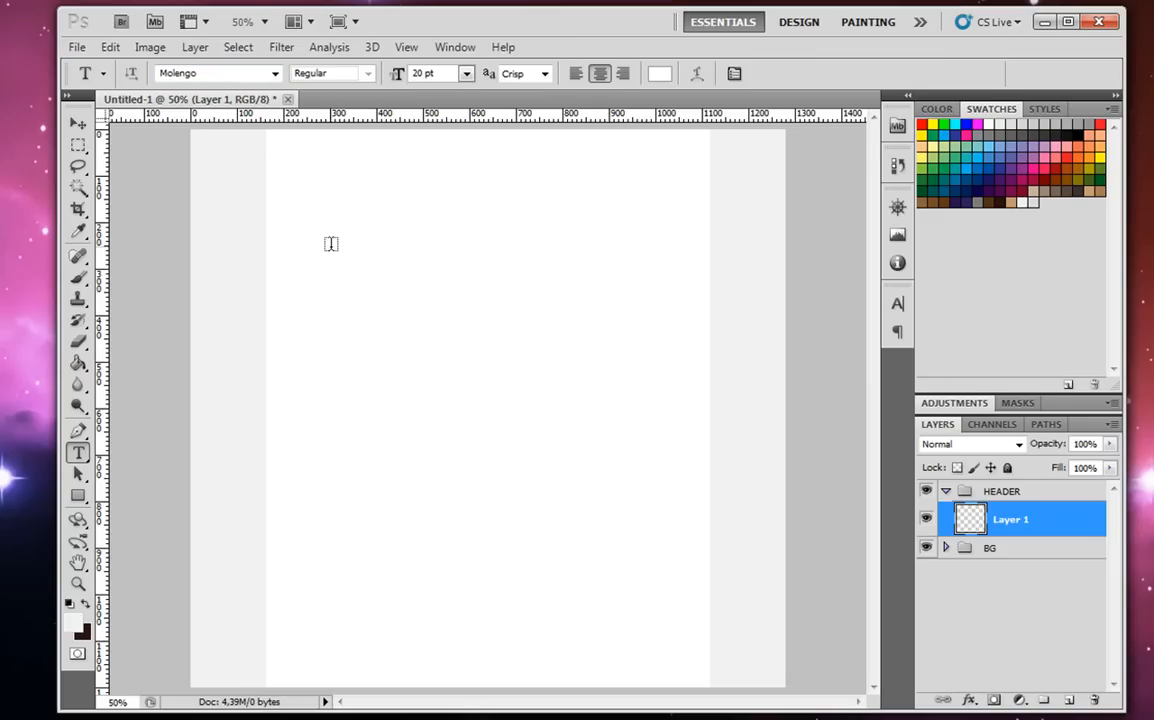
{"action": "key", "text": "ctrl+semicolon"}
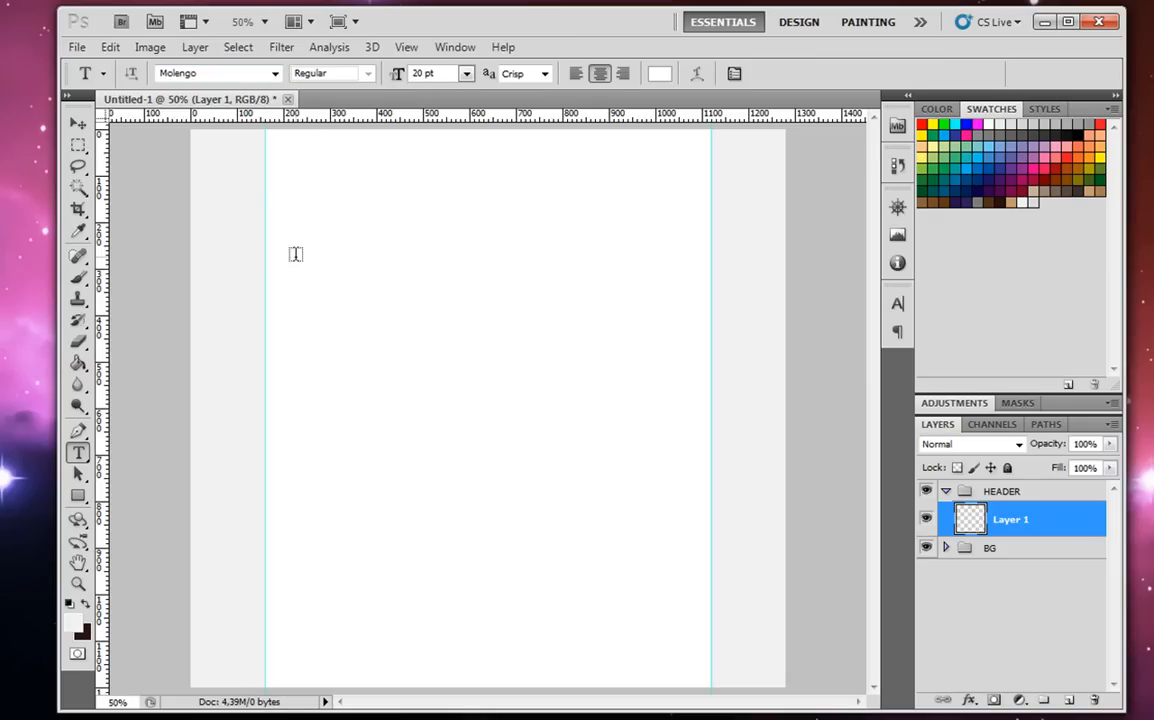
{"action": "left_click_drag", "start_coordinate": [265, 140], "coordinate": [431, 208]}
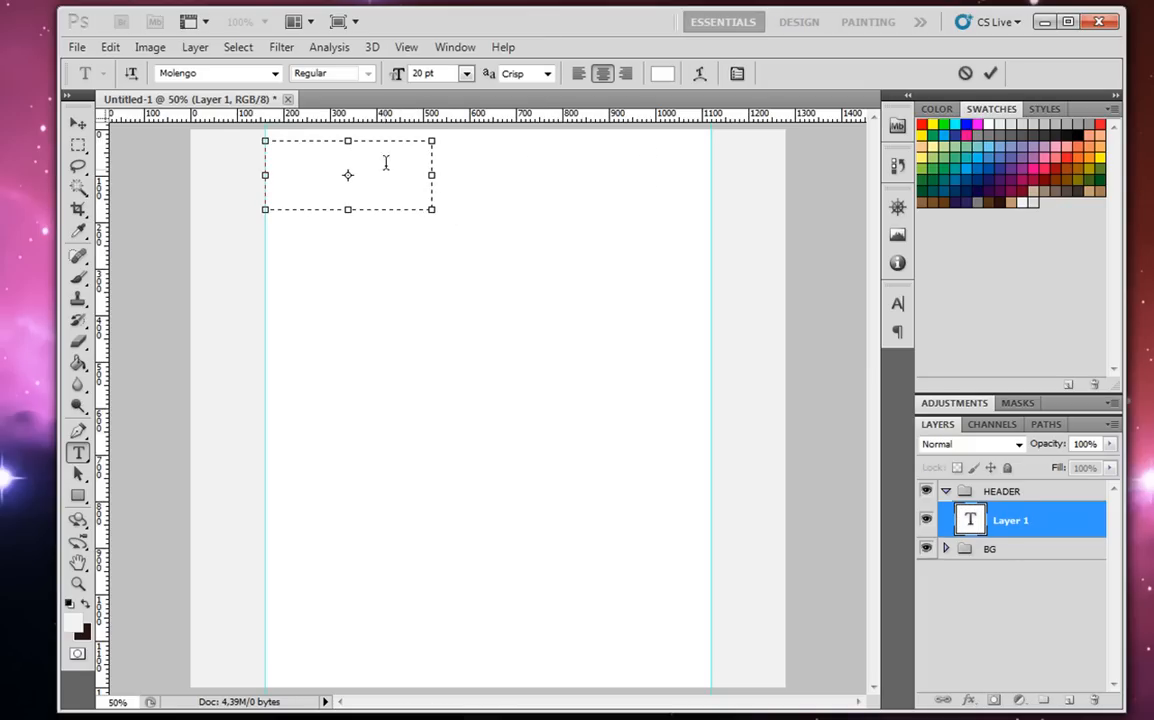
Set the LOGO text colour to blue with RGB values 0, 84, 166 and save it as a swatch under the default name.
{"action": "left_click", "coordinate": [662, 73]}
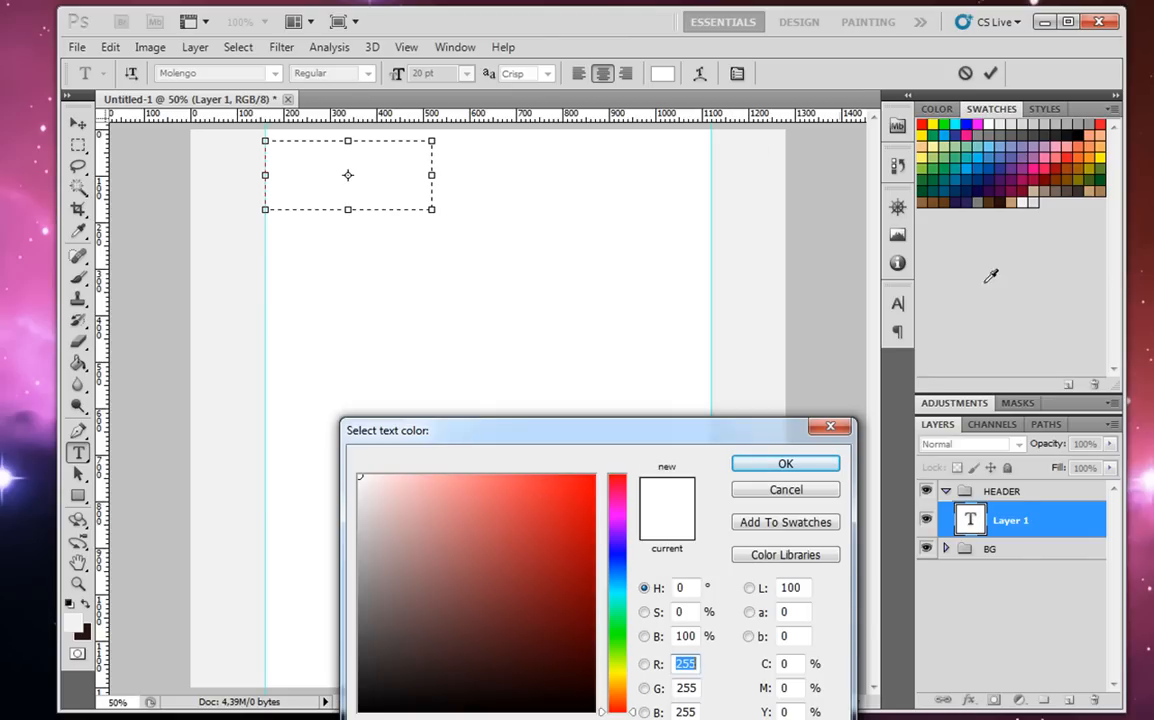
{"action": "left_click", "coordinate": [989, 166]}
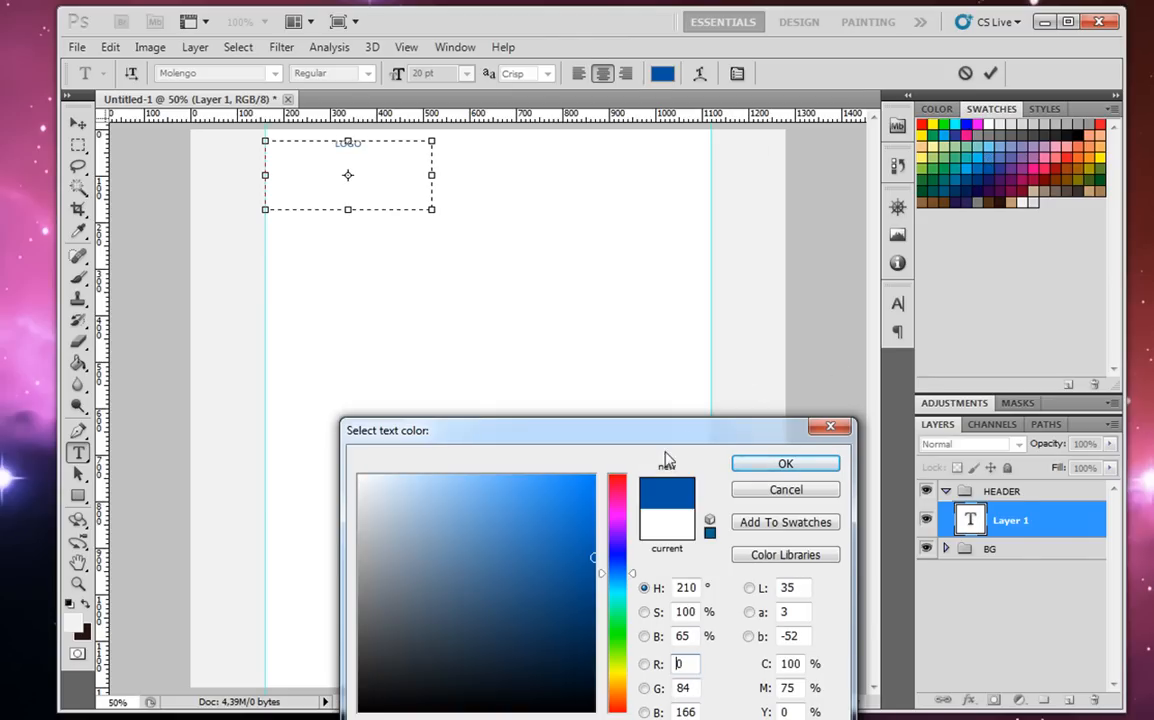
{"action": "left_click", "coordinate": [779, 525]}
{"action": "left_click", "coordinate": [788, 225]}
{"action": "left_click", "coordinate": [750, 461]}
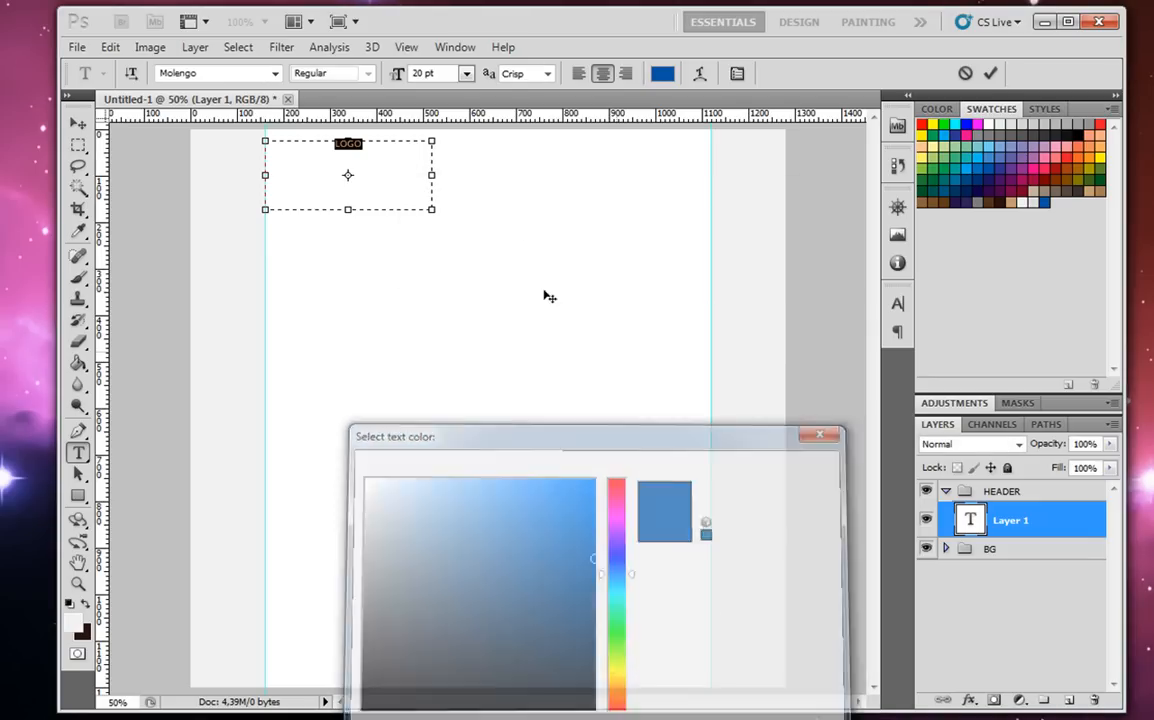
Left-align the LOGO text and set its font size to 72 pt.
{"action": "left_click", "coordinate": [578, 74]}
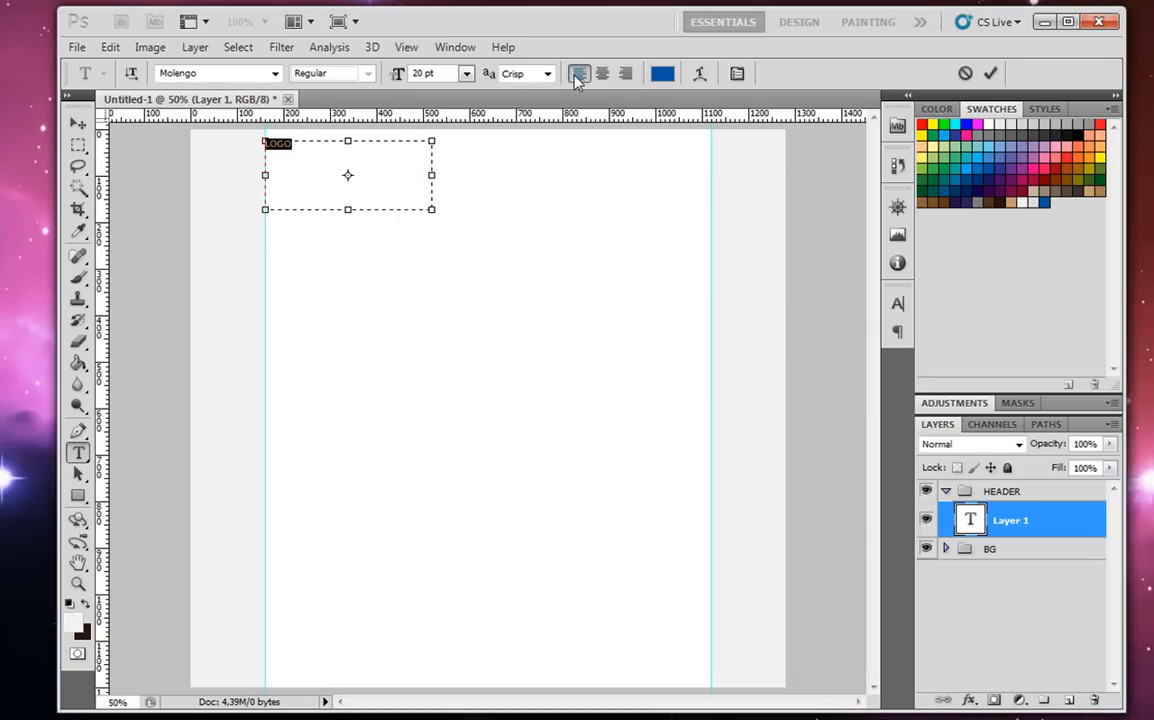
{"action": "left_click", "coordinate": [466, 75]}
{"action": "left_click", "coordinate": [452, 388]}
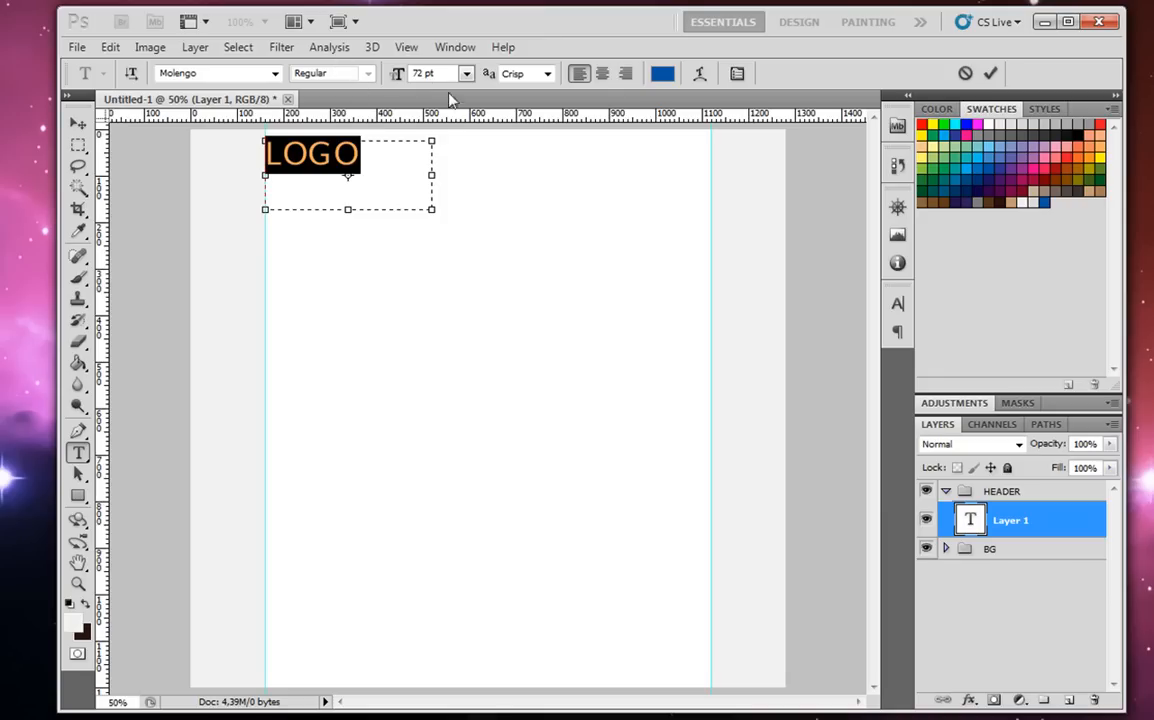
Commit the LOGO text and nudge it 20 px down and 20 px to the right, checking it with the guides hidden.
{"action": "left_click", "coordinate": [80, 122]}
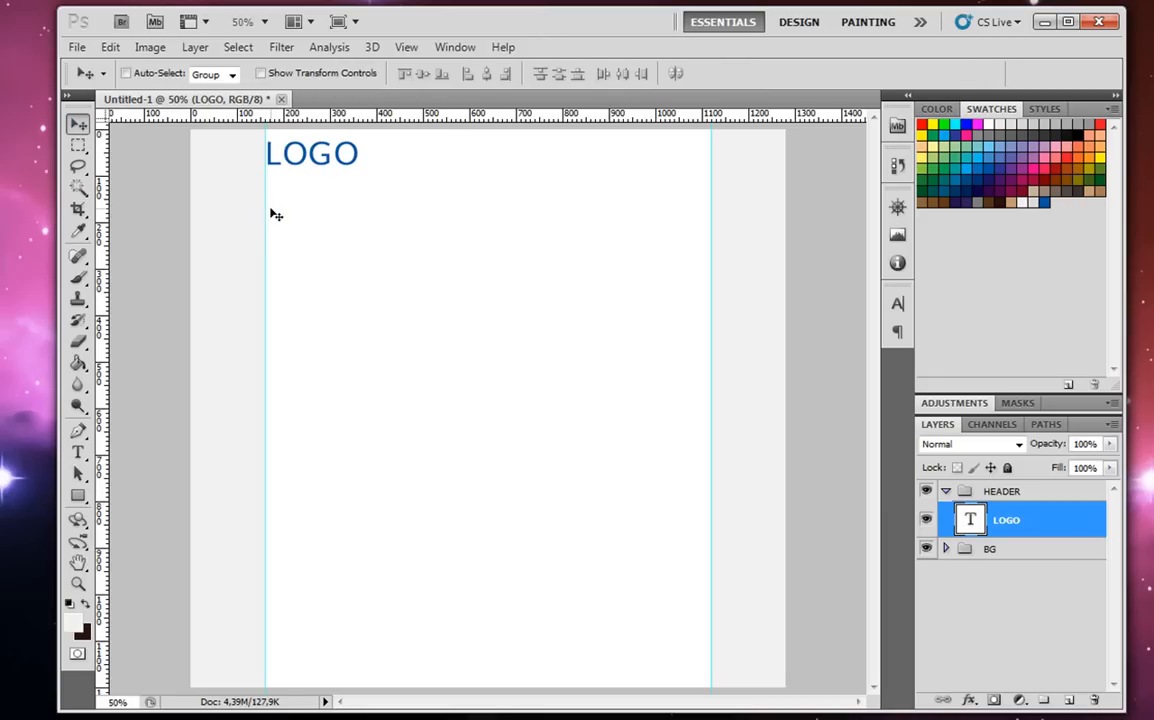
{"action": "key", "text": "shift+Down"}
{"action": "key", "text": "shift+Down"}
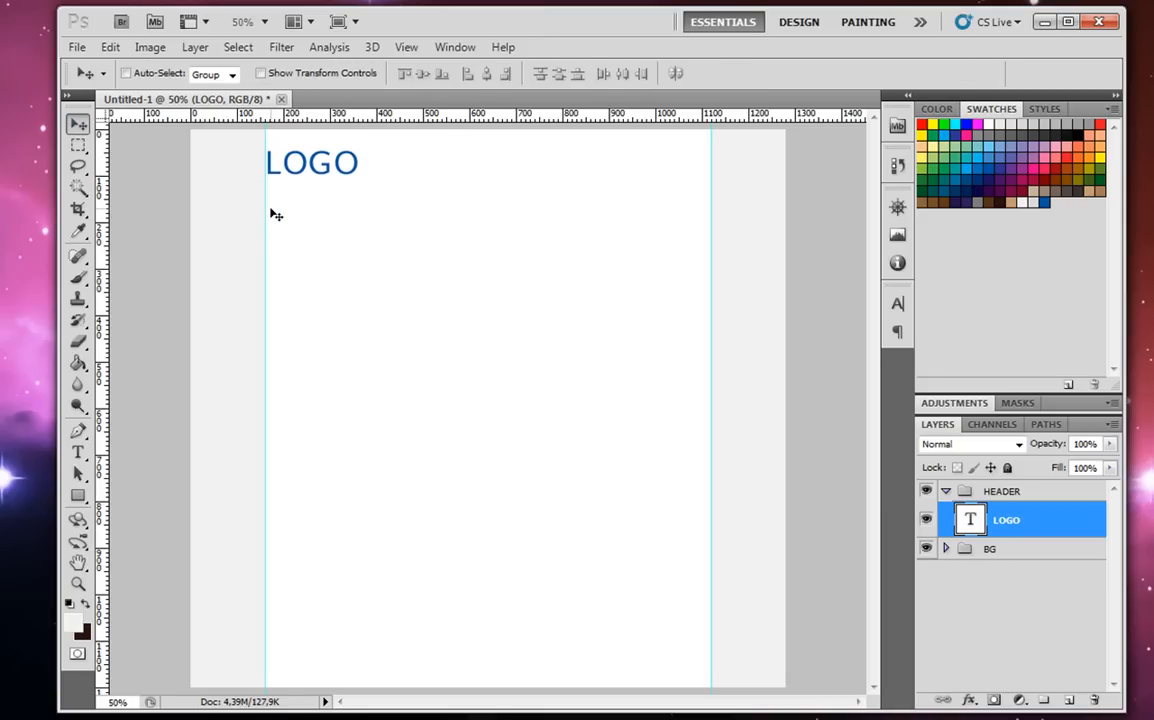
{"action": "key", "text": "shift+Right"}
{"action": "key", "text": "shift+Right"}
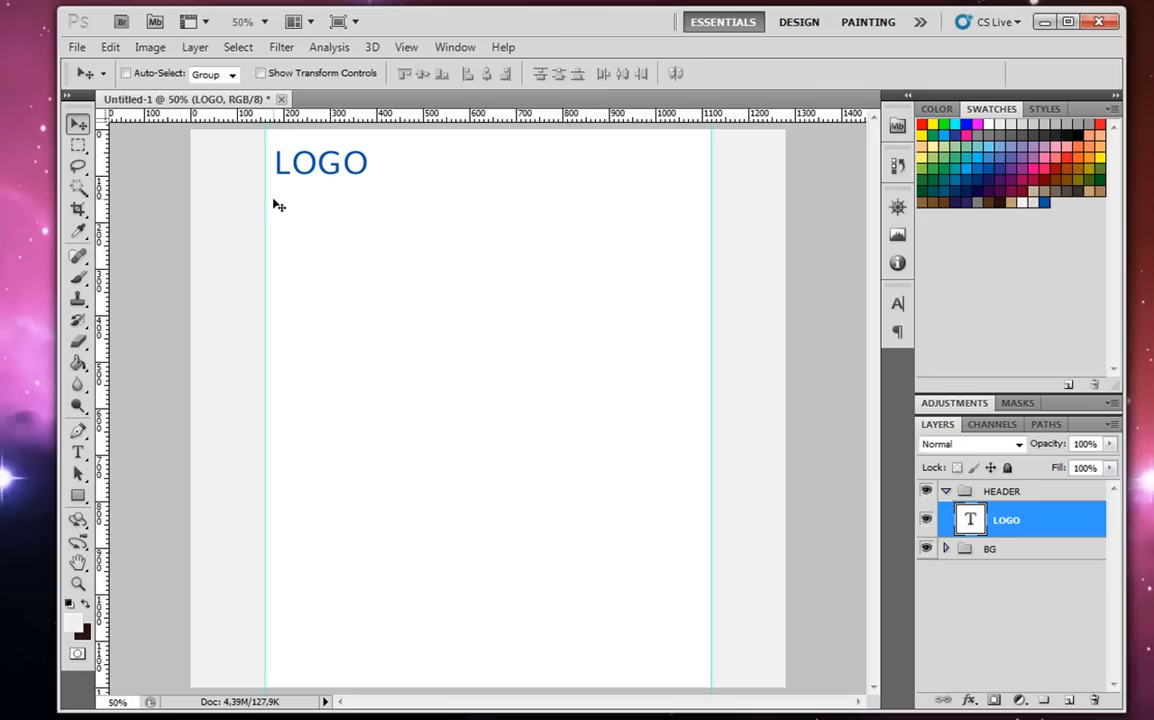
{"action": "key", "text": "ctrl+semicolon"}
{"action": "key", "text": "ctrl+semicolon"}
Place a vertical guide 20 px inside the left content guide, using a fixed-size marquee 20 px wide as spacer.
{"action": "left_click", "coordinate": [80, 148]}
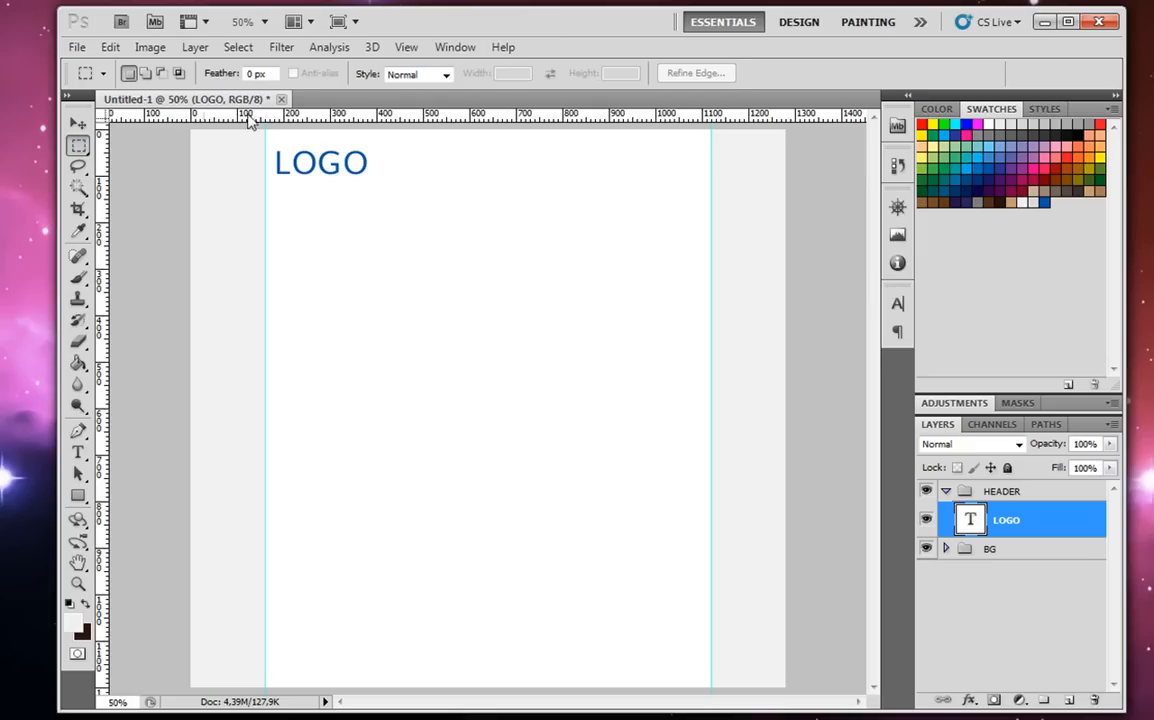
{"action": "left_click", "coordinate": [404, 78]}
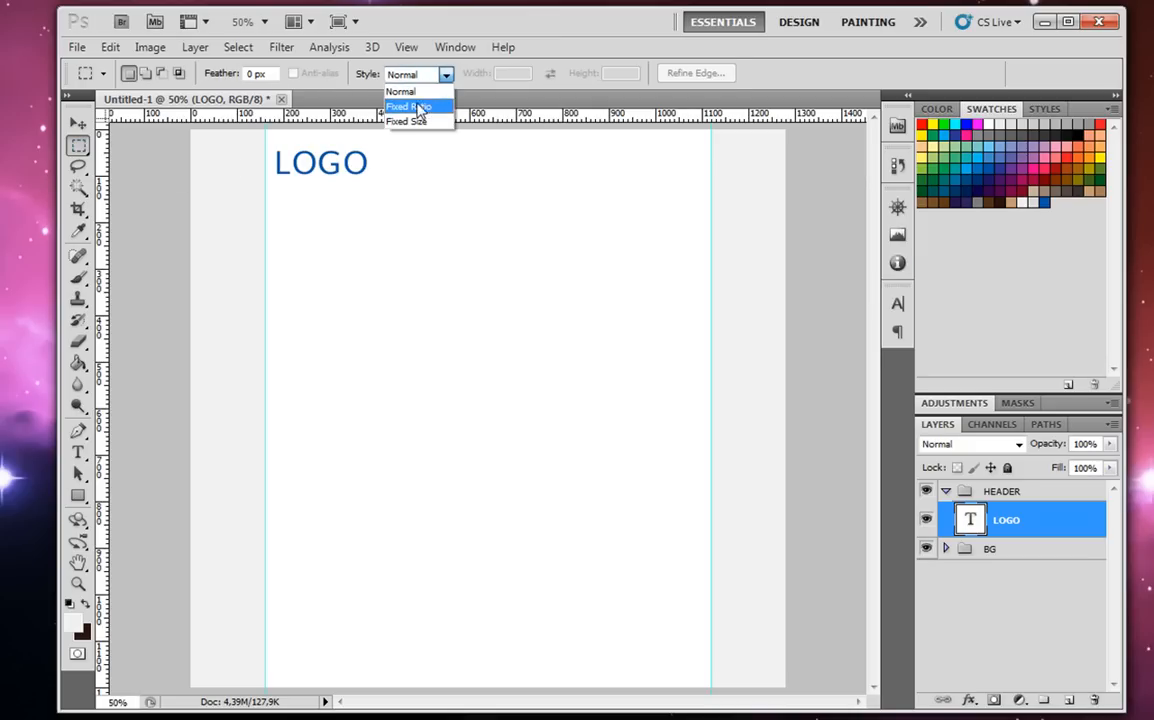
{"action": "left_click", "coordinate": [408, 119]}
{"action": "type", "text": "20"}
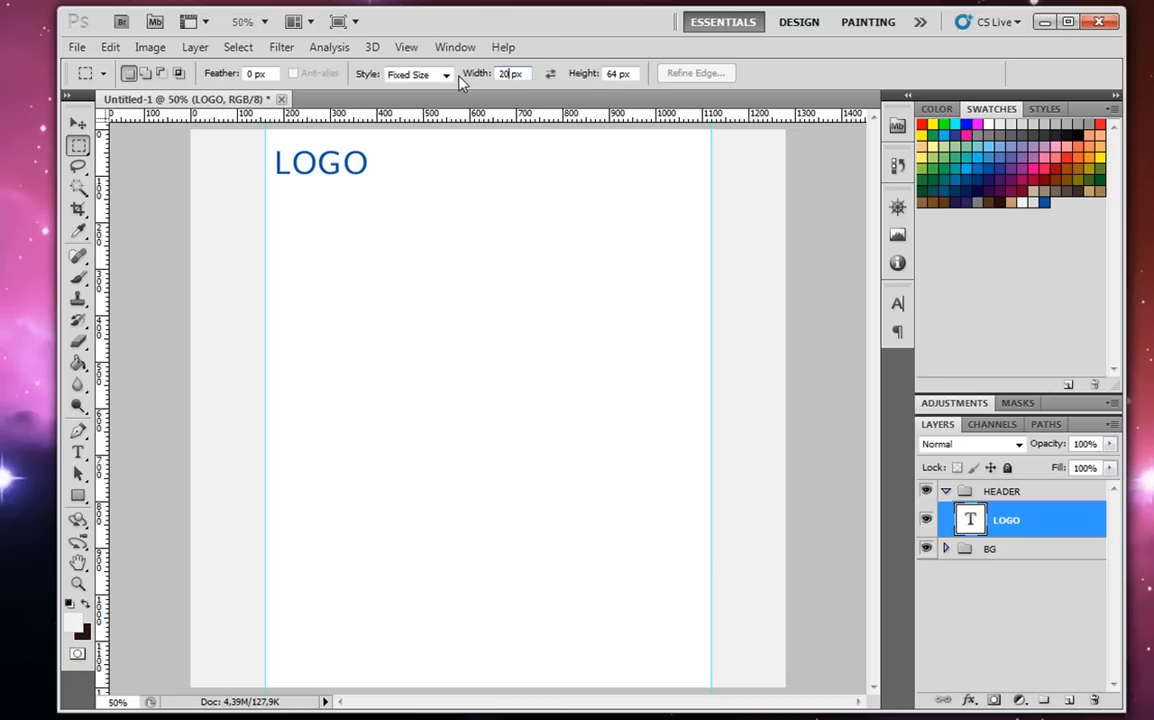
{"action": "left_click", "coordinate": [265, 137]}
{"action": "left_click_drag", "start_coordinate": [103, 180], "coordinate": [272, 204]}
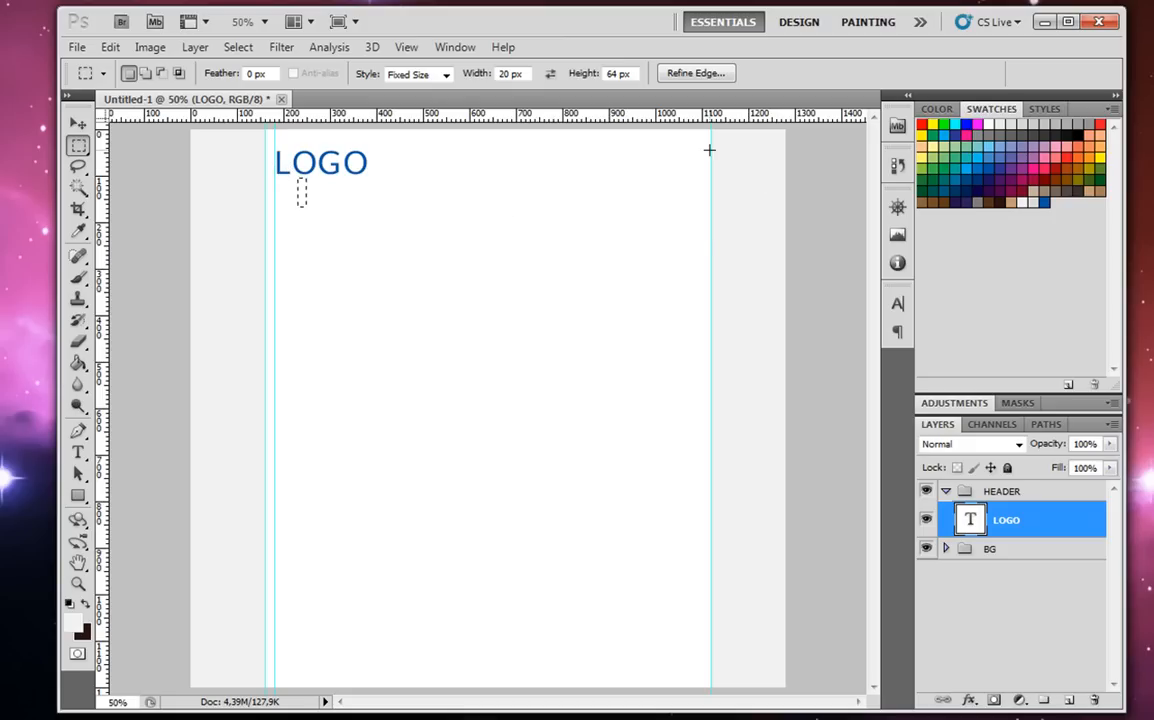
Align the 20 px wide marquee against the right content guide and place a vertical guide along its inner edge.
{"action": "key", "text": "Left"}
{"action": "key", "text": "Left"}
{"action": "key", "text": "Left"}
{"action": "key", "text": "Left"}
{"action": "key", "text": "Left"}
{"action": "key", "text": "Left"}
{"action": "key", "text": "Left"}
{"action": "key", "text": "Left"}
{"action": "key", "text": "Left"}
{"action": "key", "text": "Left"}
{"action": "left_click_drag", "start_coordinate": [102, 186], "coordinate": [698, 244]}
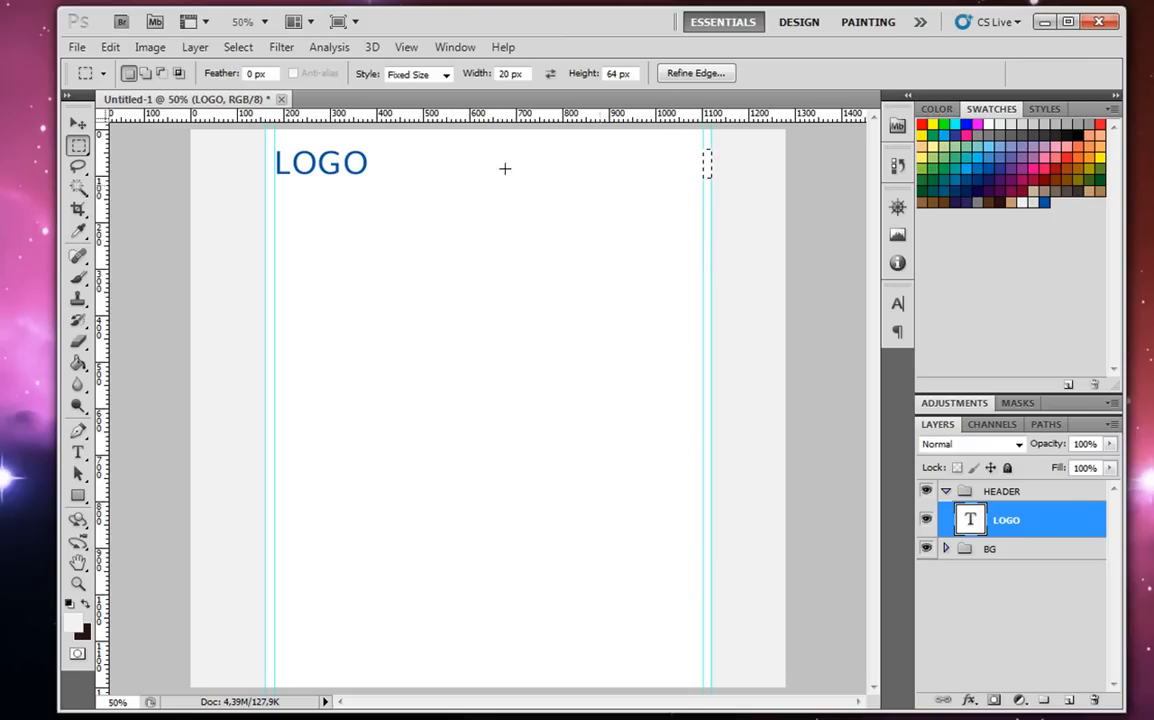
Measure the width between the two inner guides with a Normal-style marquee and the Info read-out, then deselect.
{"action": "left_click", "coordinate": [418, 76]}
{"action": "left_click", "coordinate": [377, 72]}
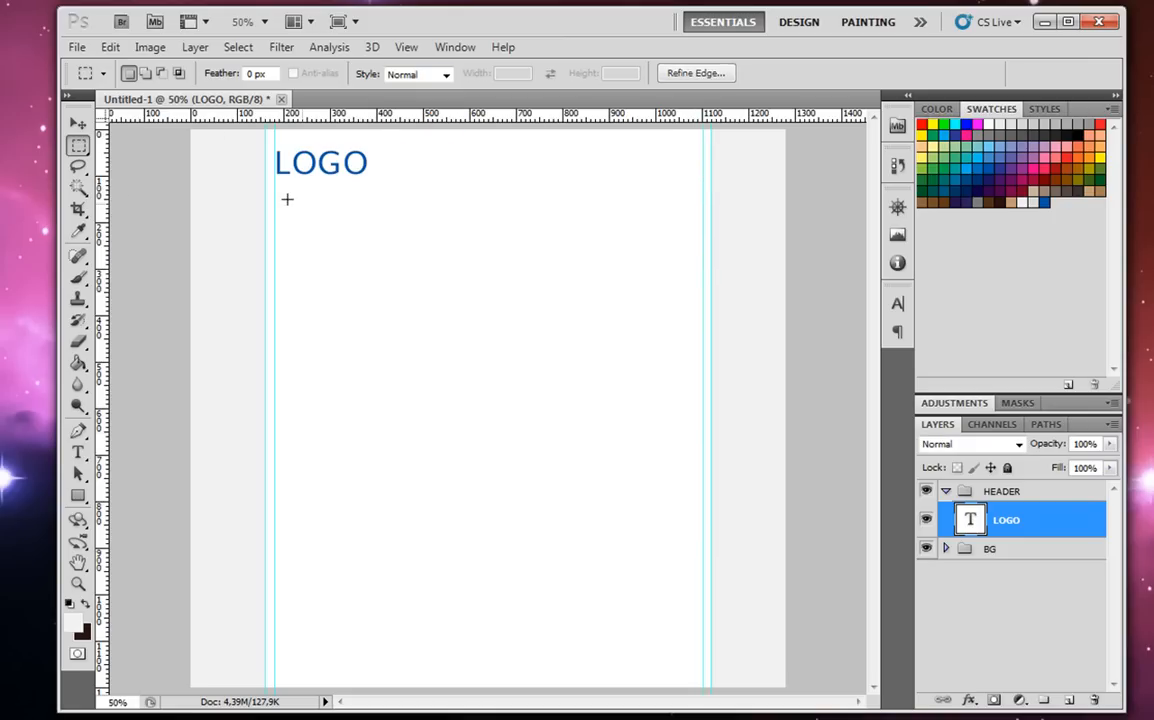
{"action": "left_click", "coordinate": [897, 262]}
{"action": "left_click_drag", "start_coordinate": [275, 223], "coordinate": [700, 468]}
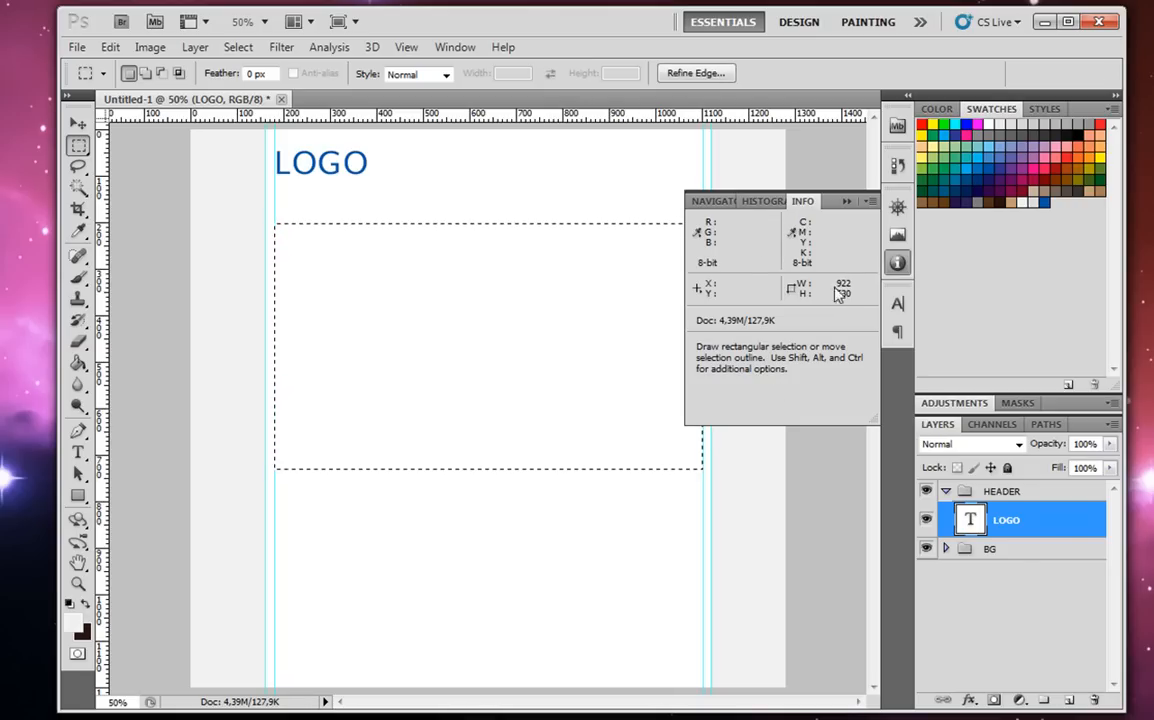
{"action": "left_click", "coordinate": [304, 208]}
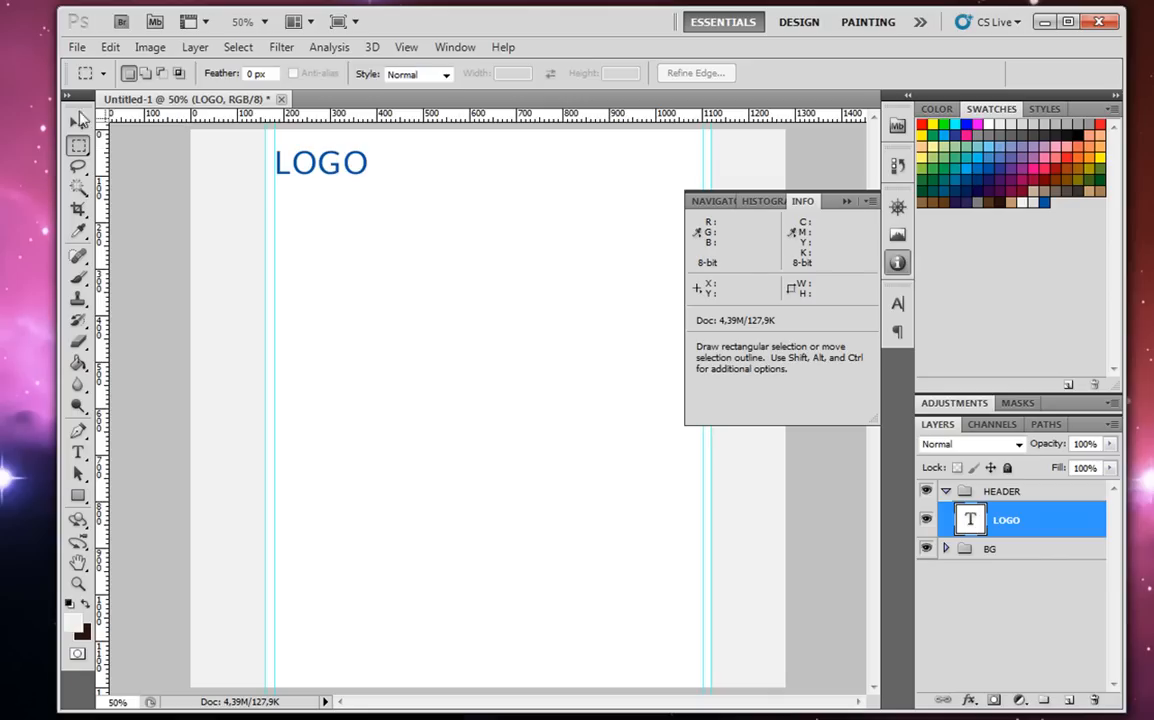
Draw a marquee between the two inner guides, realign the right inner guide to the selection's edge, and deselect.
{"action": "key", "text": "v"}
{"action": "left_click_drag", "start_coordinate": [702, 162], "coordinate": [708, 162]}
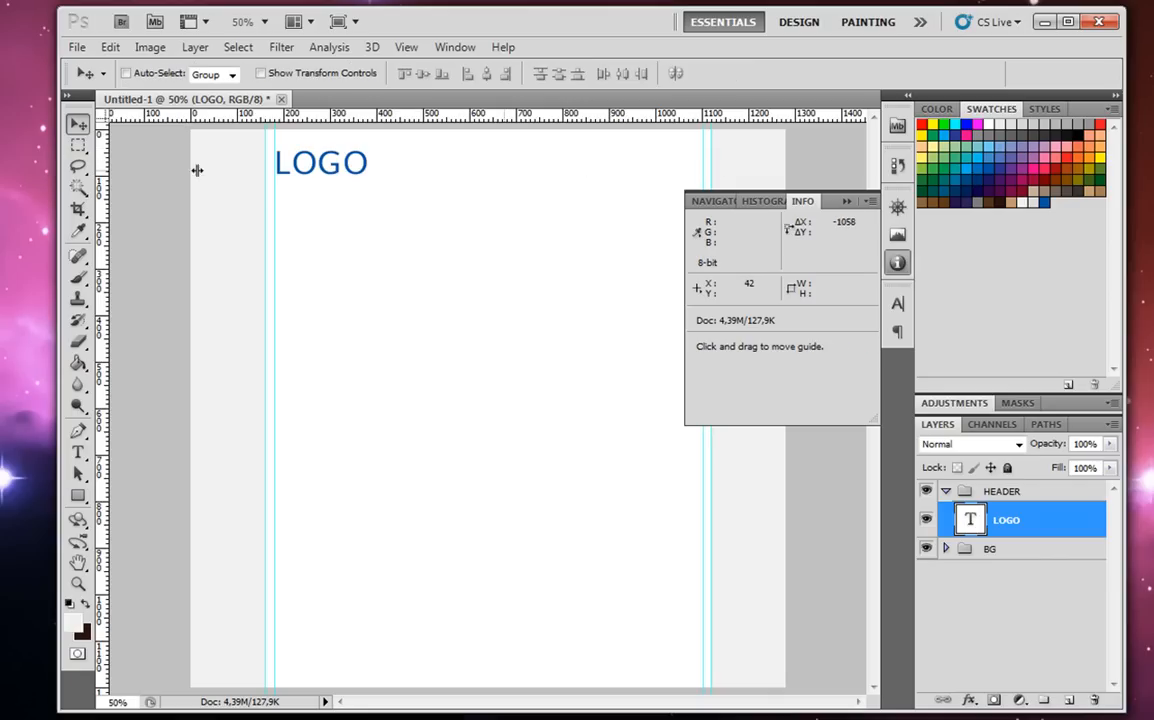
{"action": "left_click", "coordinate": [80, 147]}
{"action": "left_click_drag", "start_coordinate": [274, 217], "coordinate": [701, 398]}
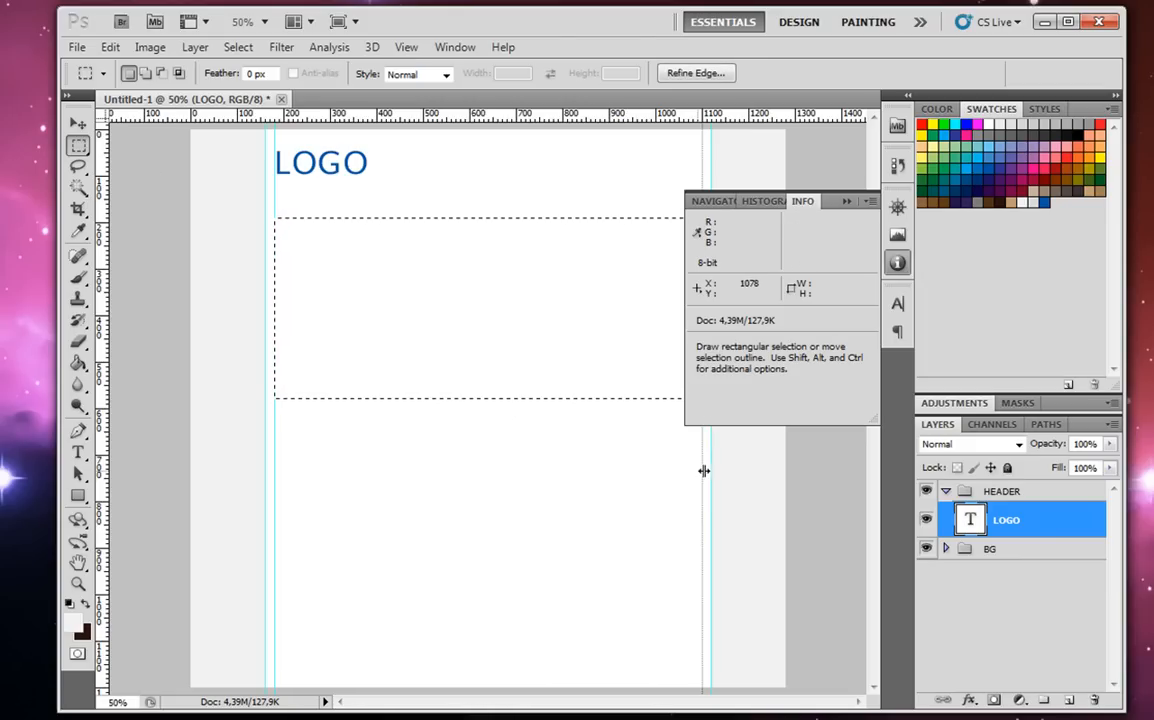
{"action": "left_click", "coordinate": [849, 202]}
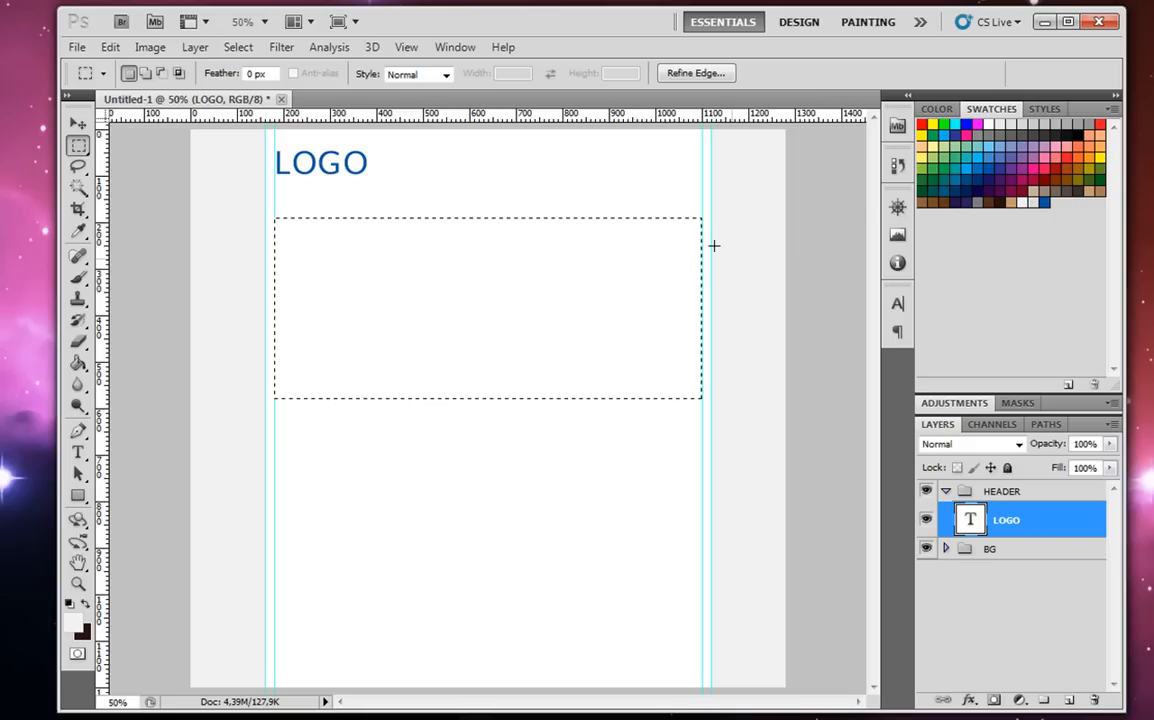
{"action": "left_click", "coordinate": [703, 212]}
{"action": "left_click_drag", "start_coordinate": [371, 271], "coordinate": [275, 284]}
{"action": "left_click_drag", "start_coordinate": [274, 210], "coordinate": [264, 211]}
{"action": "left_click", "coordinate": [357, 245]}
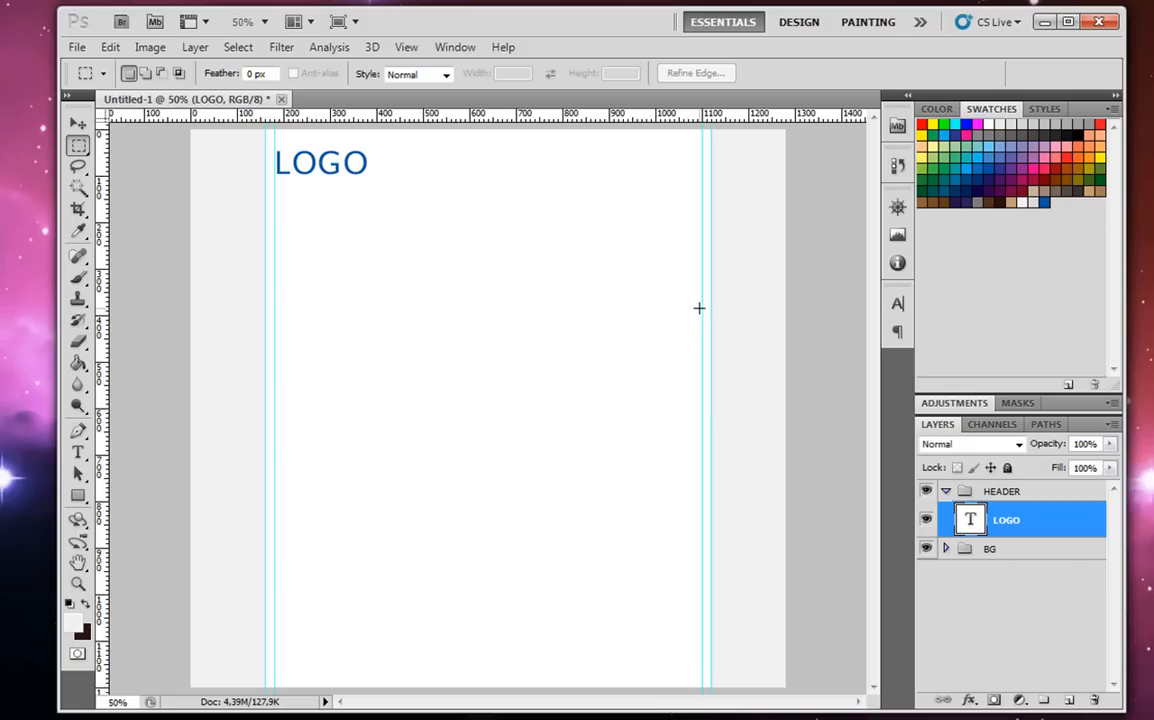
Draw a marquee 460 px wide from the left inner guide, place a vertical guide along its right edge at the page centre, and deselect.
{"action": "left_click_drag", "start_coordinate": [701, 308], "coordinate": [494, 423]}
{"action": "left_click", "coordinate": [897, 262]}
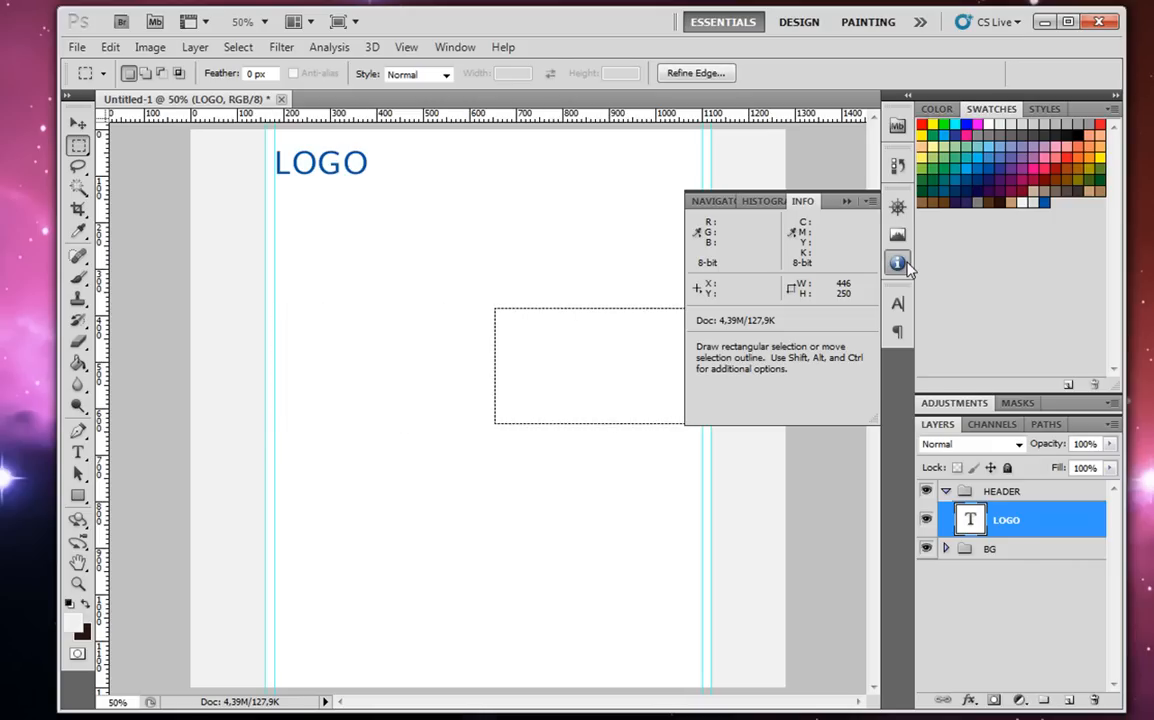
{"action": "left_click", "coordinate": [277, 263]}
{"action": "left_click_drag", "start_coordinate": [277, 269], "coordinate": [488, 411]}
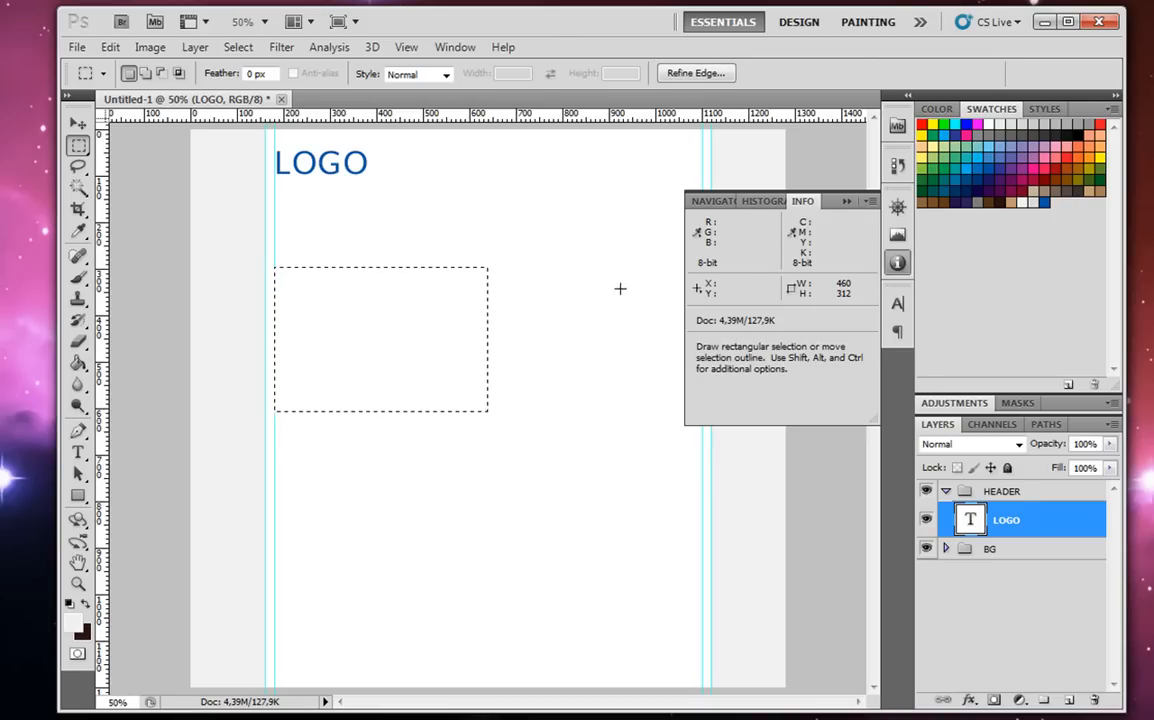
{"action": "left_click_drag", "start_coordinate": [95, 233], "coordinate": [490, 312]}
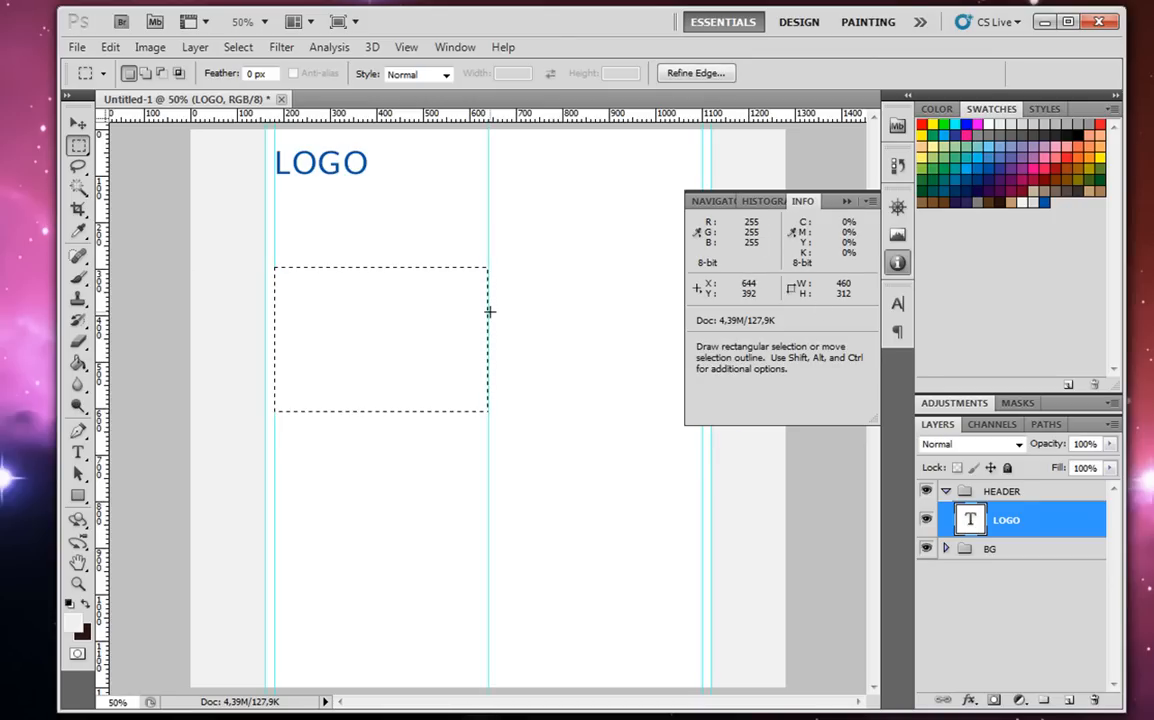
{"action": "key", "text": "ctrl+d"}
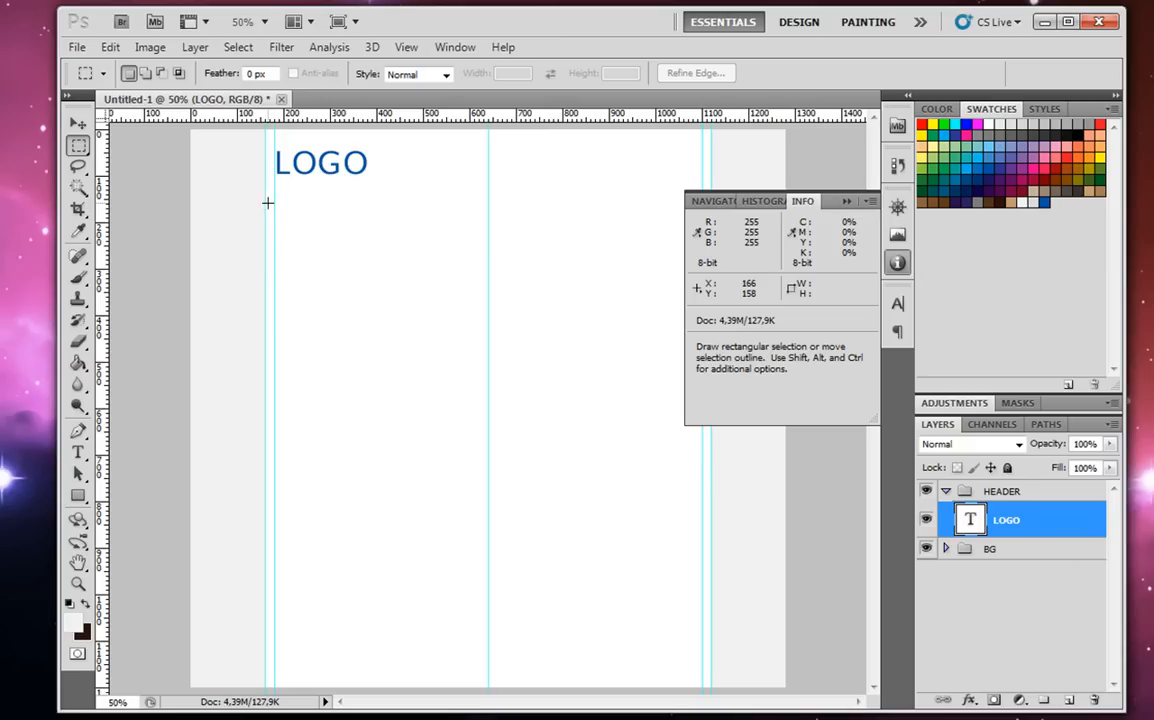
Place a vertical guide 10 px to the right of the centre guide, using a fixed-size marquee 10 px wide as spacer.
{"action": "left_click", "coordinate": [410, 75]}
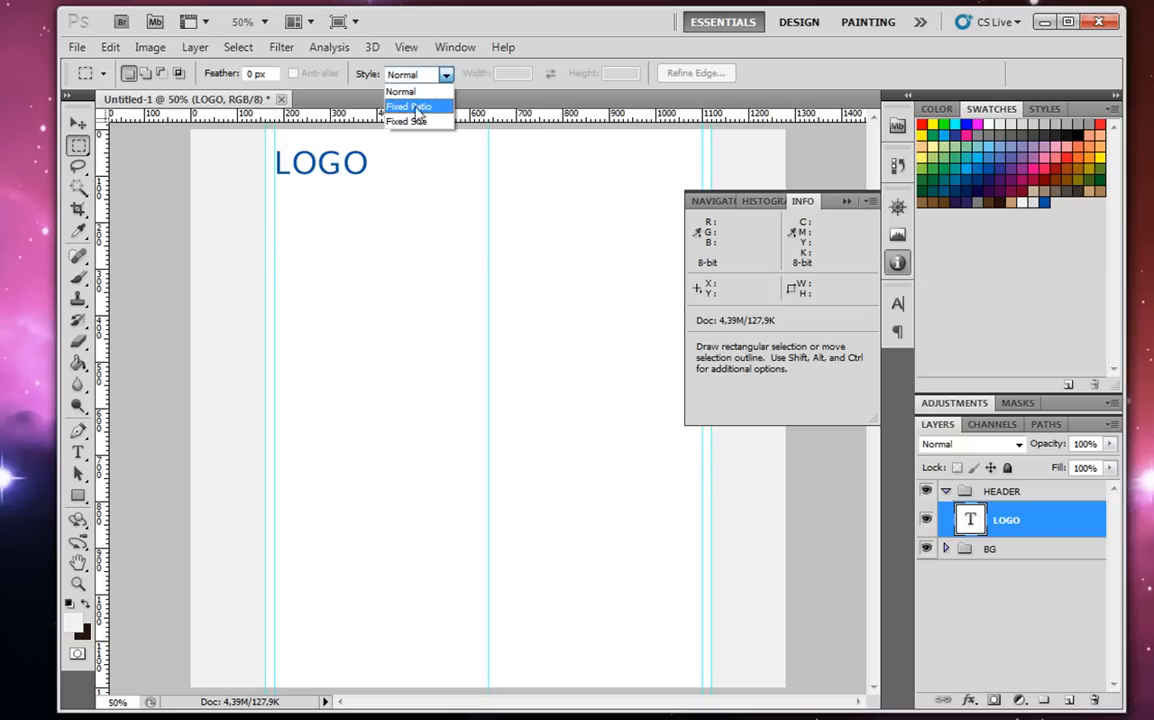
{"action": "left_click", "coordinate": [417, 121]}
{"action": "left_click", "coordinate": [504, 75]}
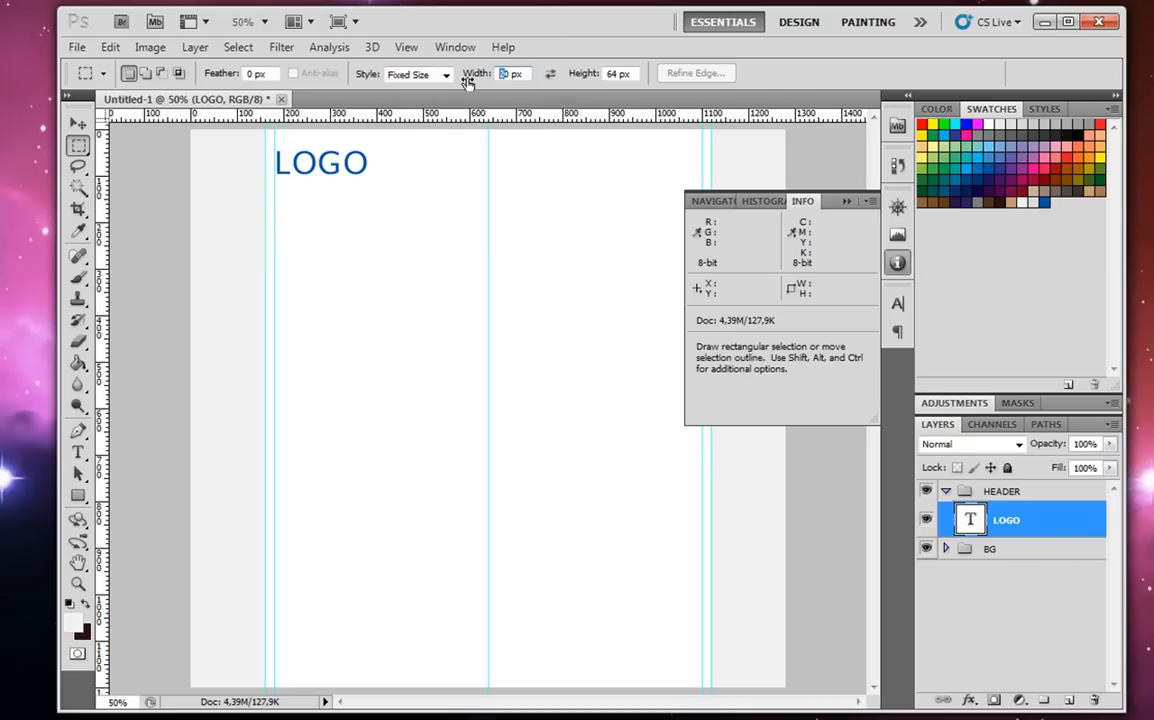
{"action": "type", "text": "10"}
{"action": "left_click", "coordinate": [488, 172]}
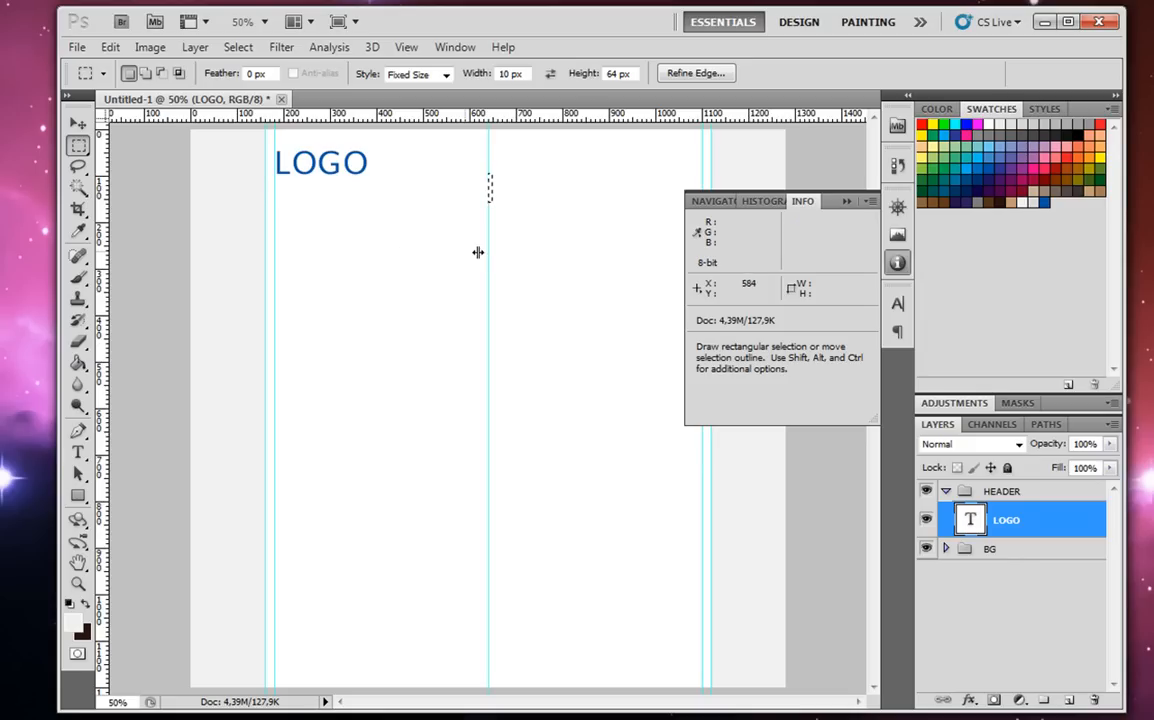
{"action": "left_click_drag", "start_coordinate": [489, 252], "coordinate": [494, 252]}
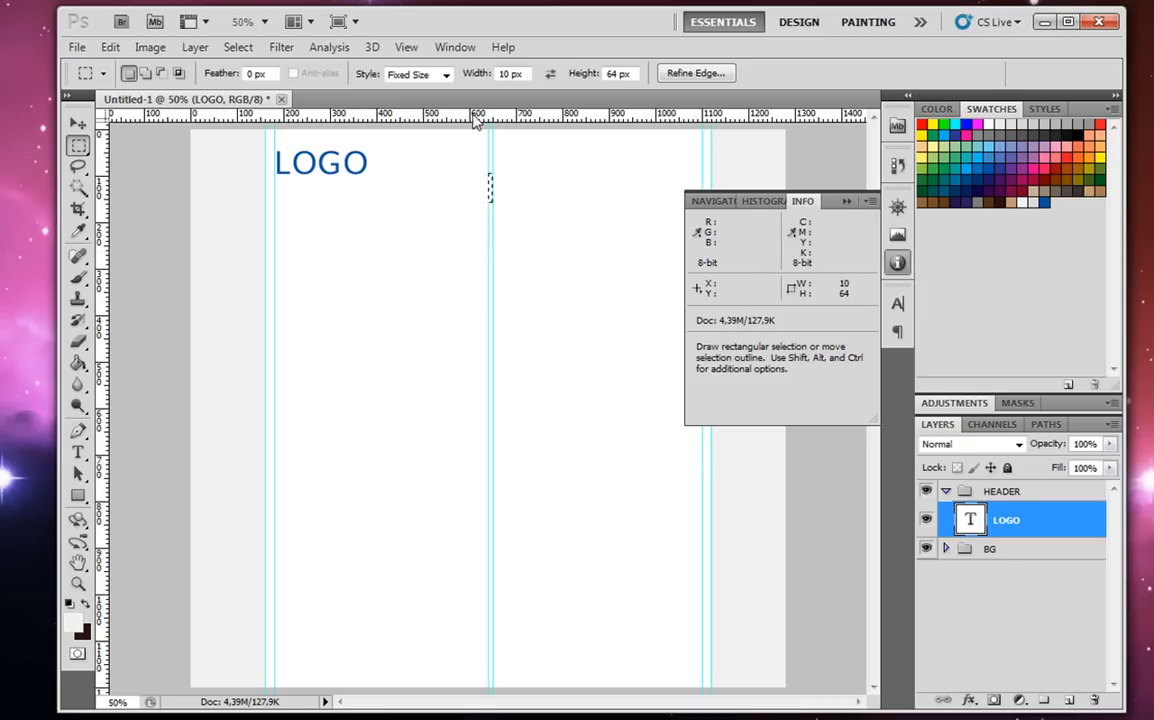
Measure the column between the left inner guide and the centre guides with a Normal-style marquee, then deselect.
{"action": "left_click", "coordinate": [418, 75]}
{"action": "left_click", "coordinate": [404, 89]}
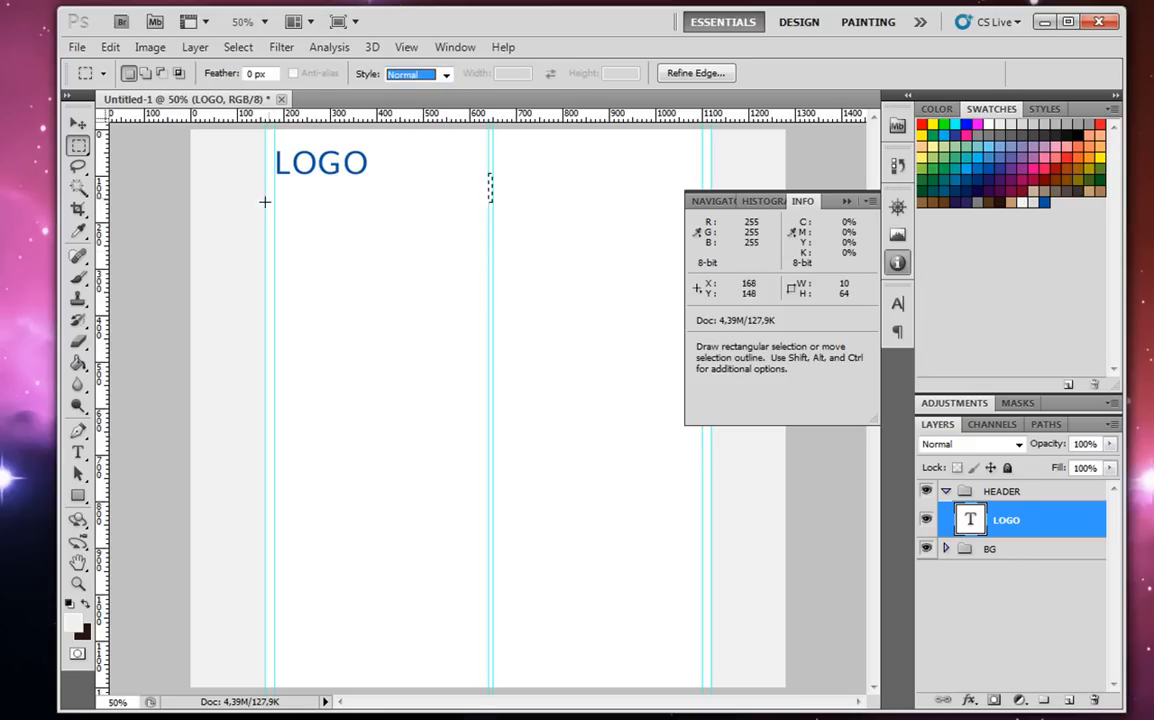
{"action": "left_click_drag", "start_coordinate": [276, 203], "coordinate": [480, 291]}
{"action": "left_click", "coordinate": [392, 160]}
Place a vertical guide at the right edge of a fixed-size 450 px wide marquee starting at the left inner guide, then restore Normal style and deselect.
{"action": "left_click", "coordinate": [418, 74]}
{"action": "left_click", "coordinate": [407, 118]}
{"action": "left_click", "coordinate": [500, 74]}
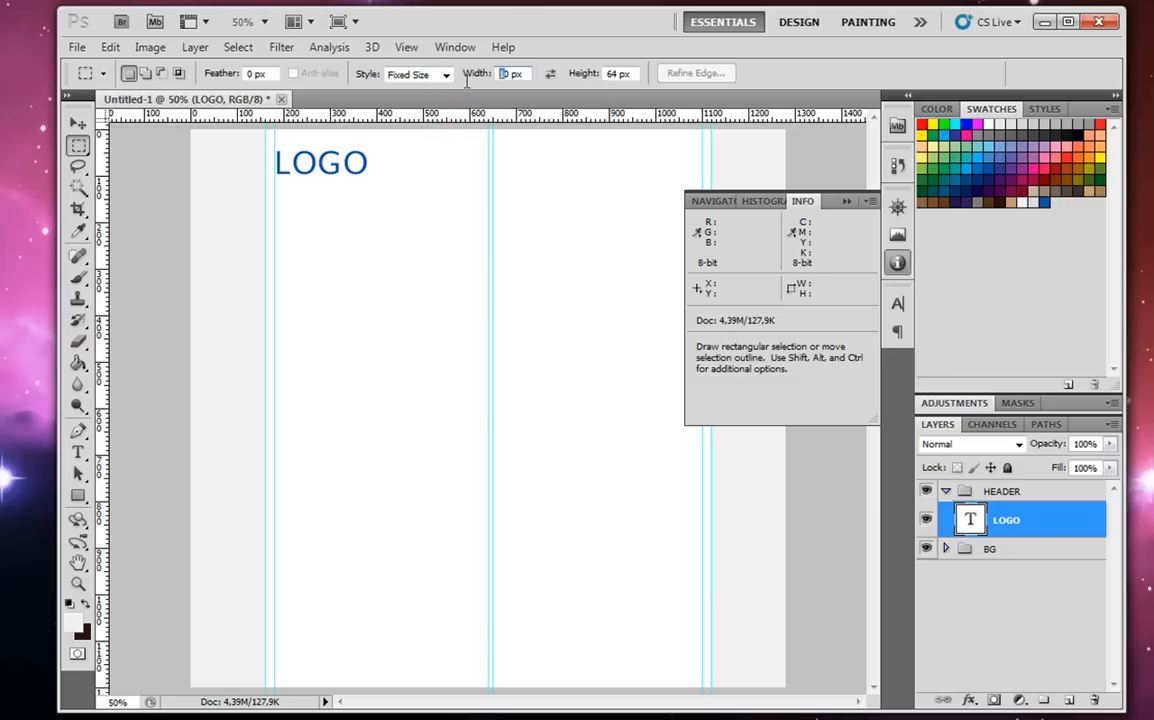
{"action": "type", "text": "450"}
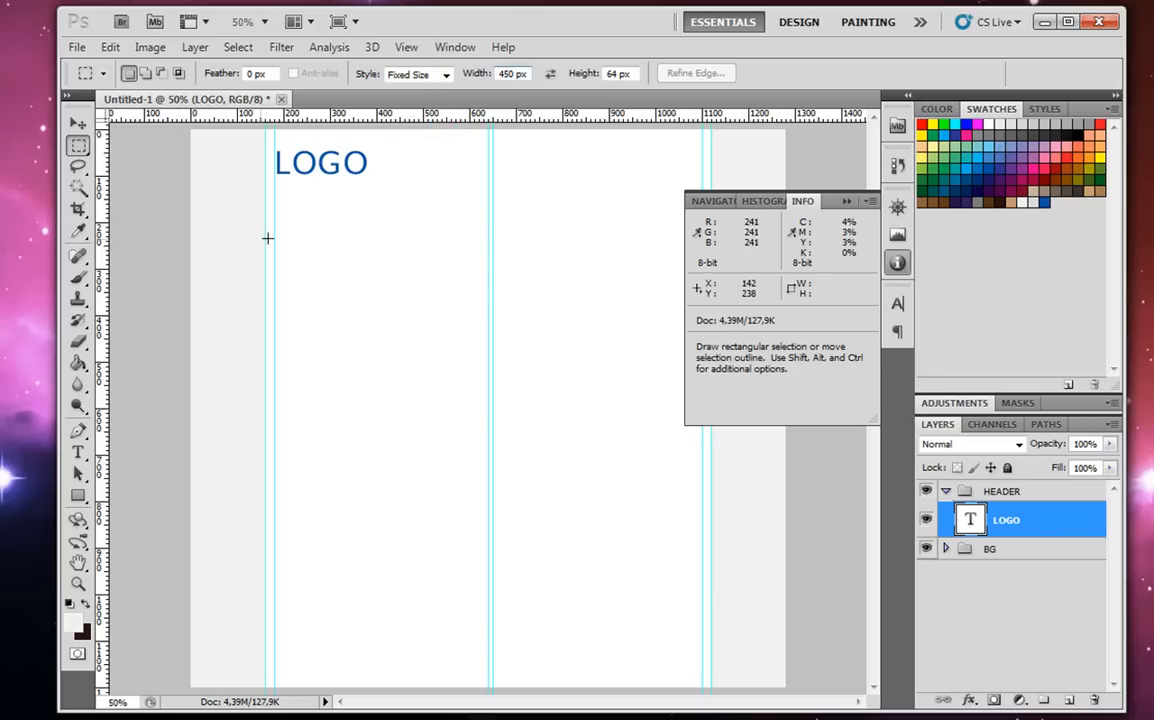
{"action": "left_click", "coordinate": [274, 236]}
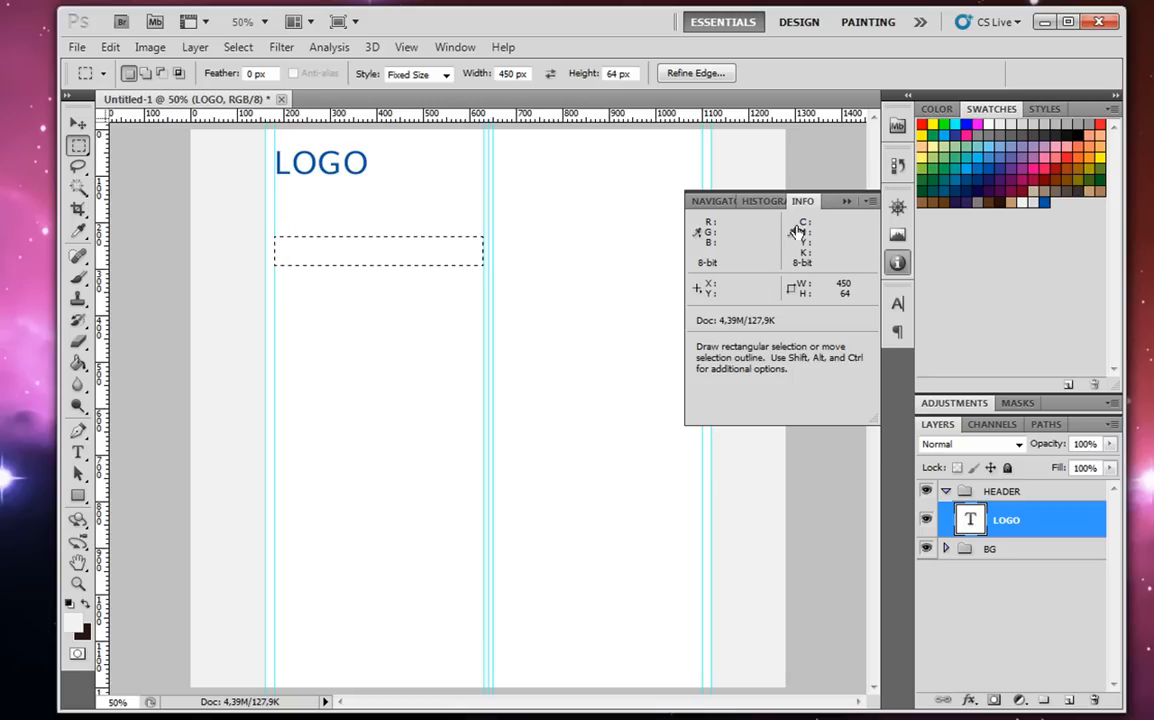
{"action": "left_click", "coordinate": [846, 201]}
{"action": "left_click", "coordinate": [440, 74]}
{"action": "left_click", "coordinate": [380, 87]}
{"action": "left_click", "coordinate": [492, 145]}
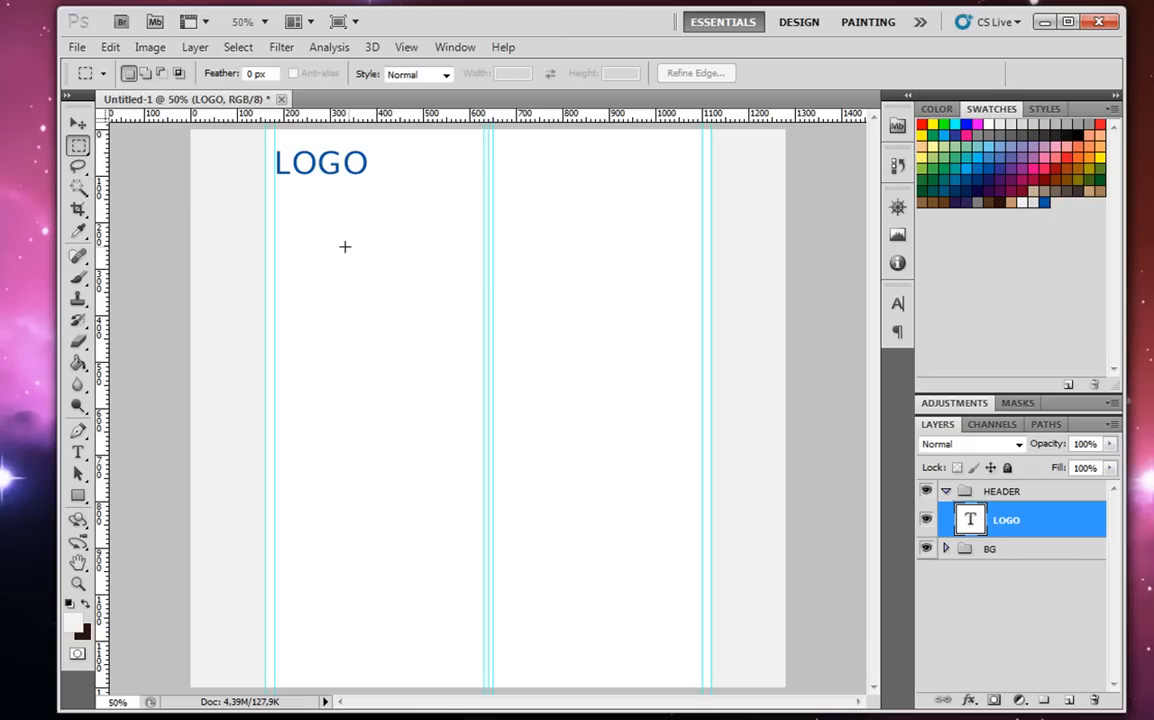
Add a layer named BG below LOGO in the HEADER group and draw a rectangle about 180 px tall between the outer guides at the page top.
{"action": "double_click", "coordinate": [1005, 521]}
{"action": "left_click", "coordinate": [1069, 699]}
{"action": "left_click_drag", "start_coordinate": [1011, 526], "coordinate": [1018, 574]}
{"action": "double_click", "coordinate": [1012, 557]}
{"action": "type", "text": "BG"}
{"action": "key", "text": "Return"}
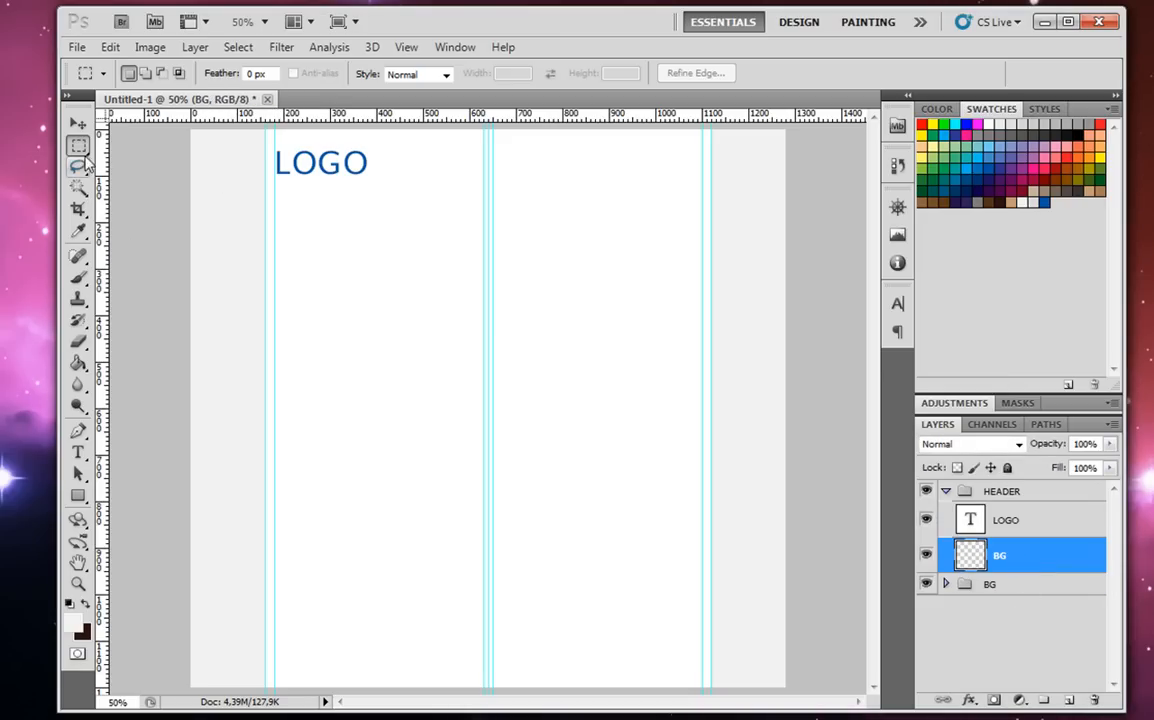
{"action": "left_click", "coordinate": [78, 495]}
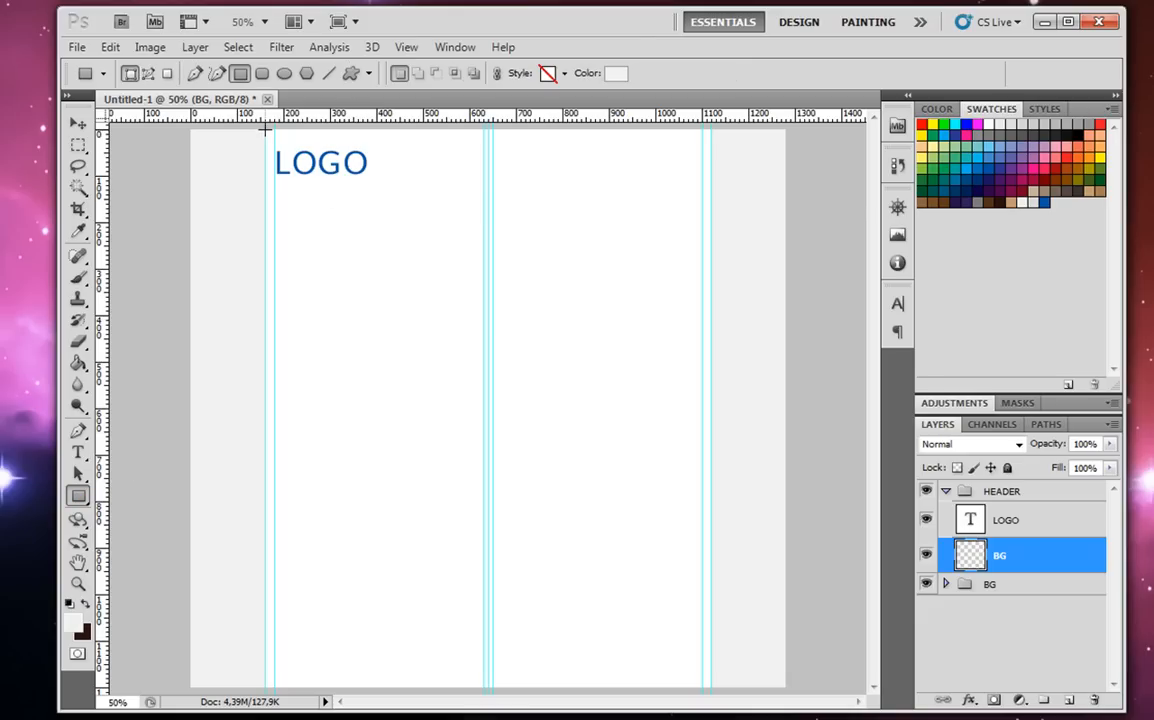
{"action": "left_click_drag", "start_coordinate": [265, 129], "coordinate": [711, 212]}
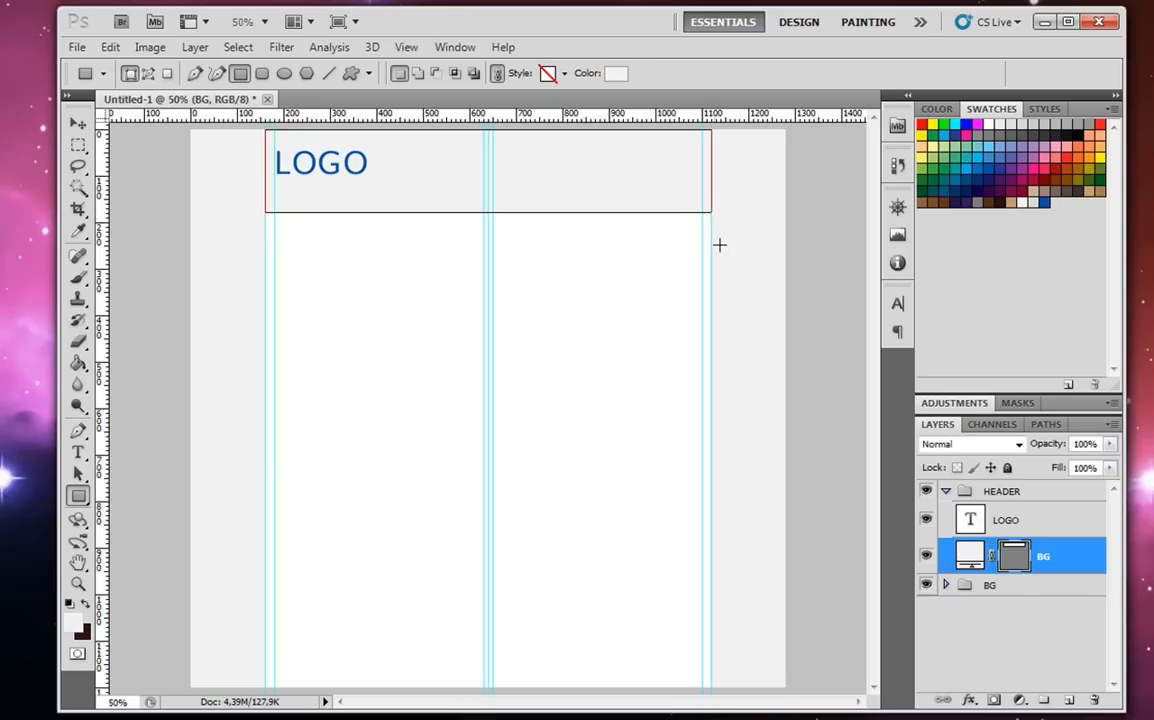
Apply a linear Gradient Overlay to the header's BG layer, running from the light grey swatch (219, 219, 219) to white.
{"action": "left_click", "coordinate": [969, 700]}
{"action": "left_click", "coordinate": [1025, 650]}
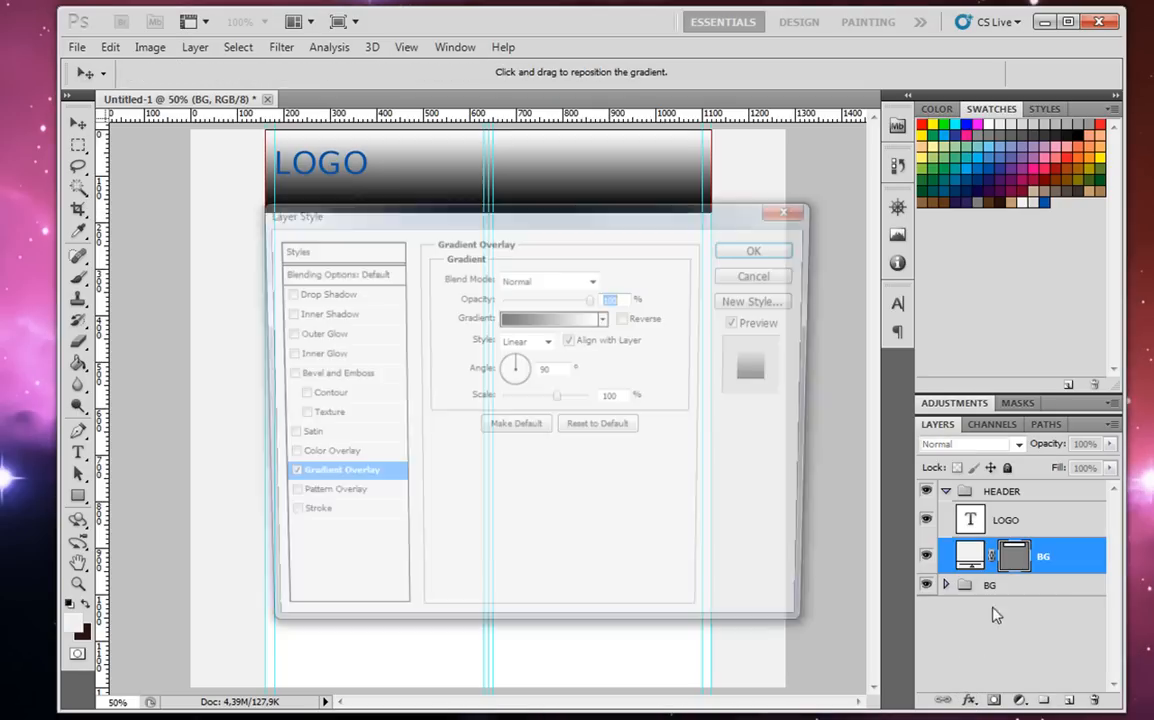
{"action": "left_click_drag", "start_coordinate": [478, 202], "coordinate": [533, 268]}
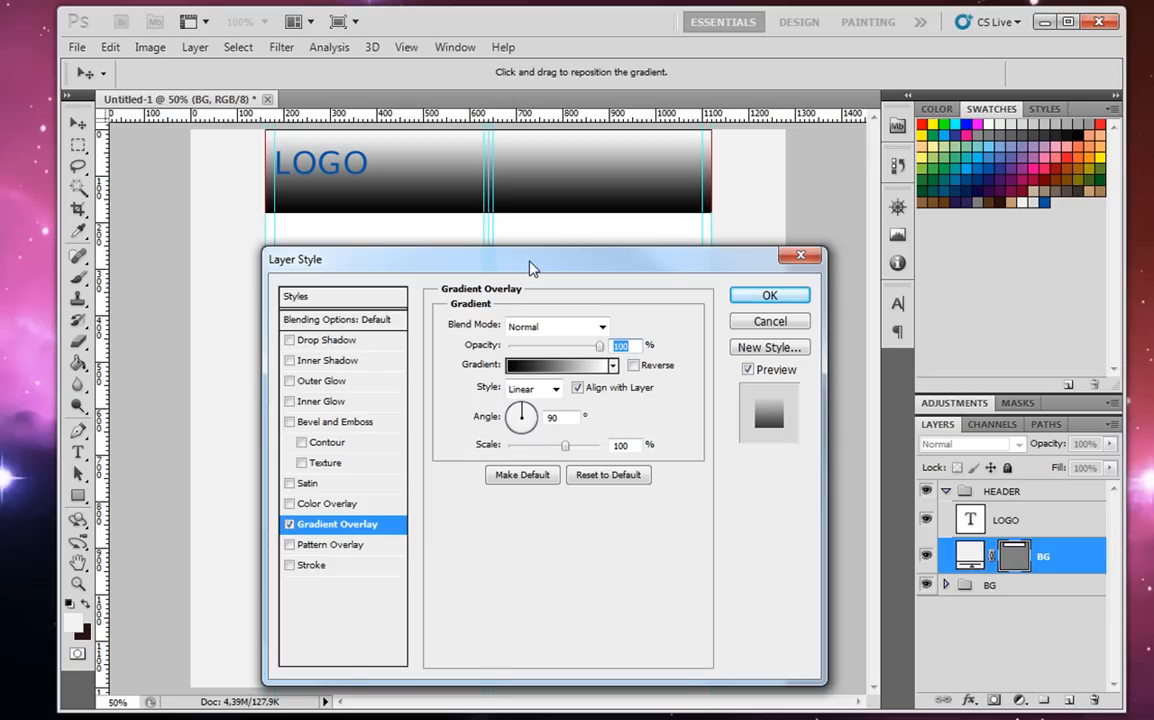
{"action": "left_click", "coordinate": [558, 365]}
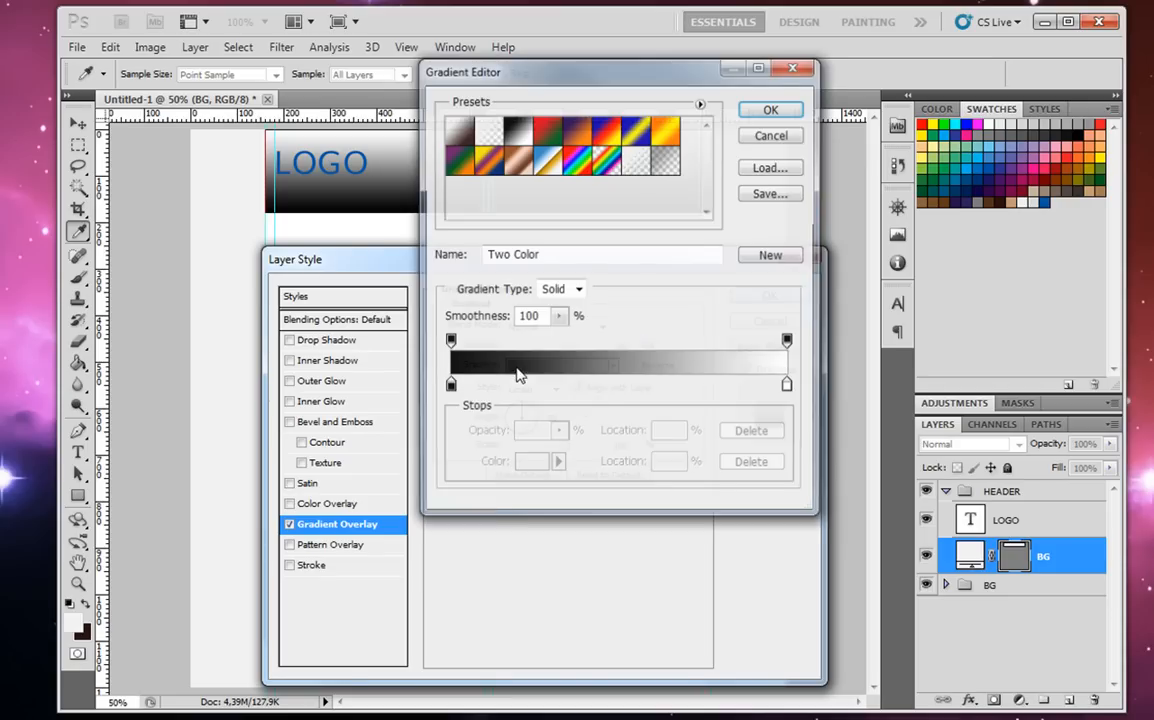
{"action": "double_click", "coordinate": [448, 387]}
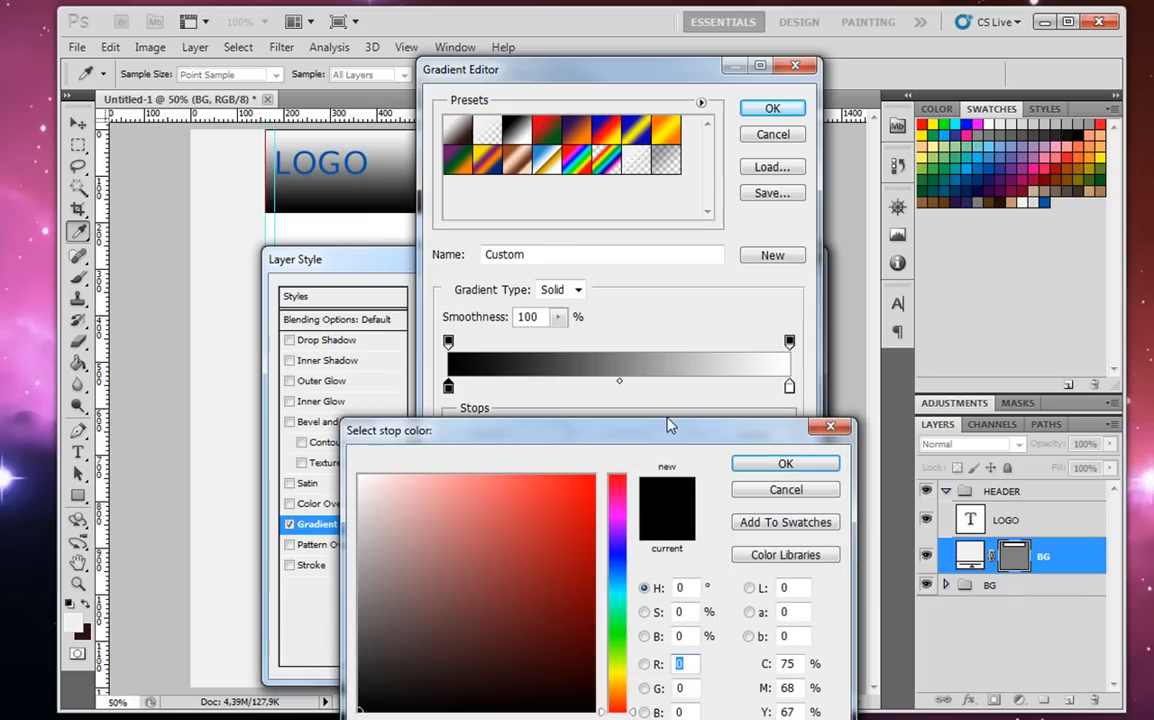
{"action": "left_click", "coordinate": [1035, 203]}
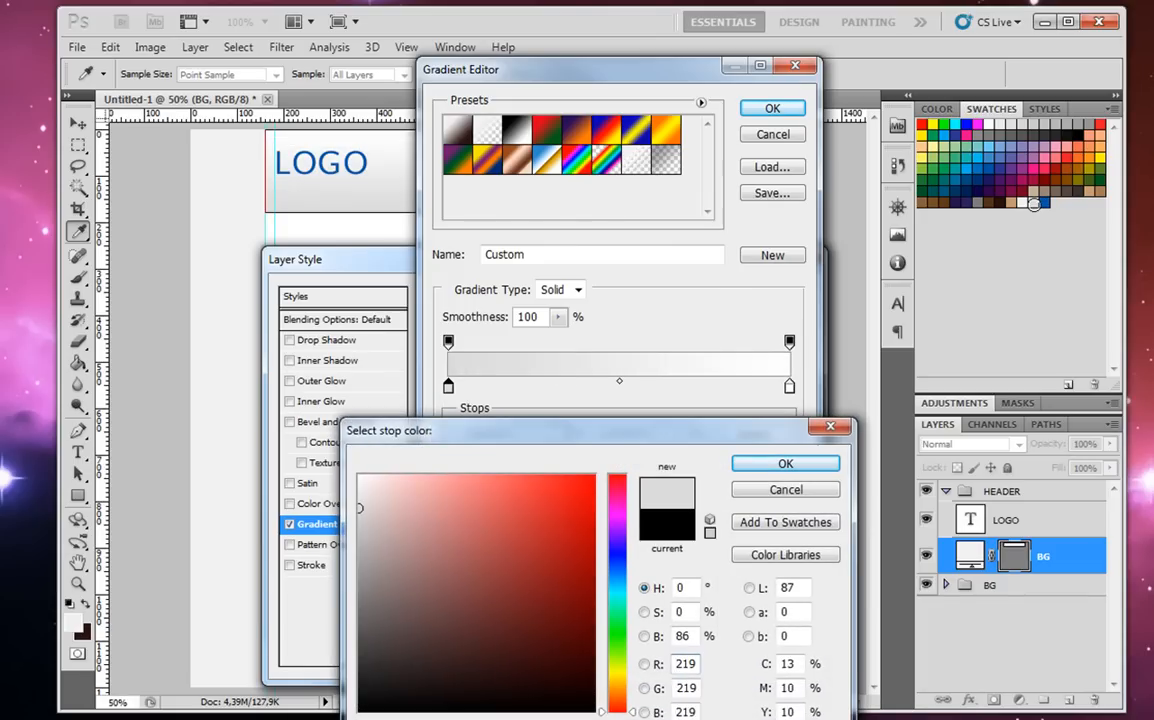
{"action": "left_click", "coordinate": [782, 465]}
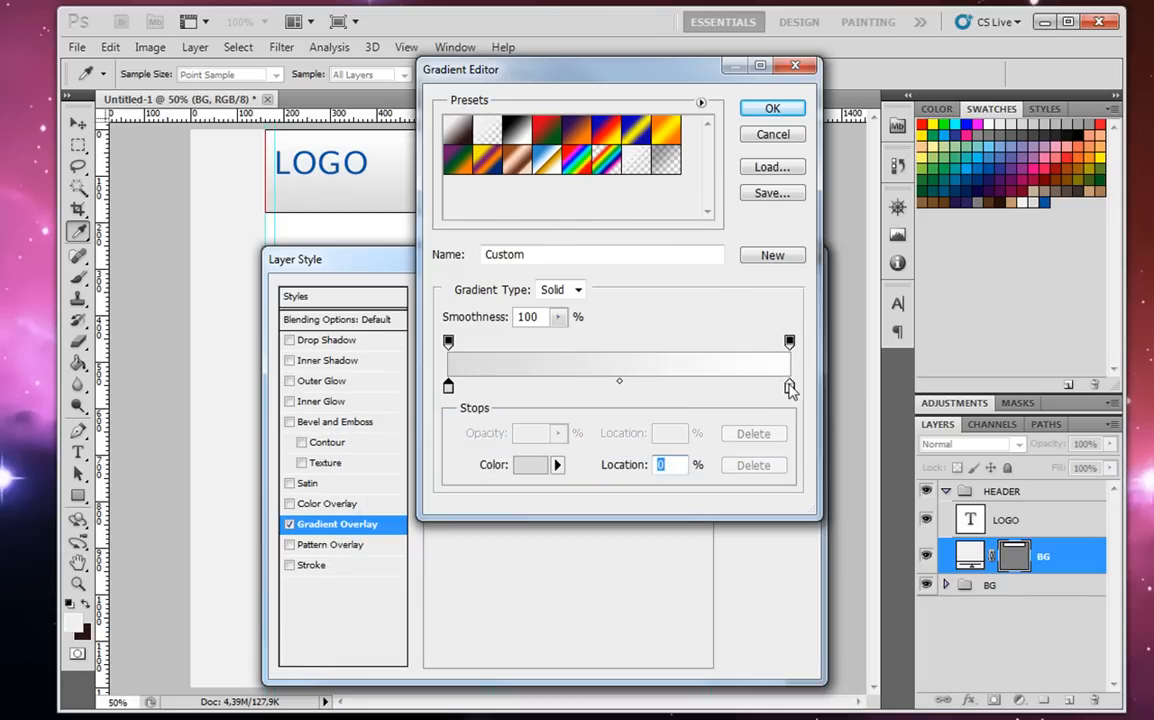
{"action": "left_click", "coordinate": [772, 108]}
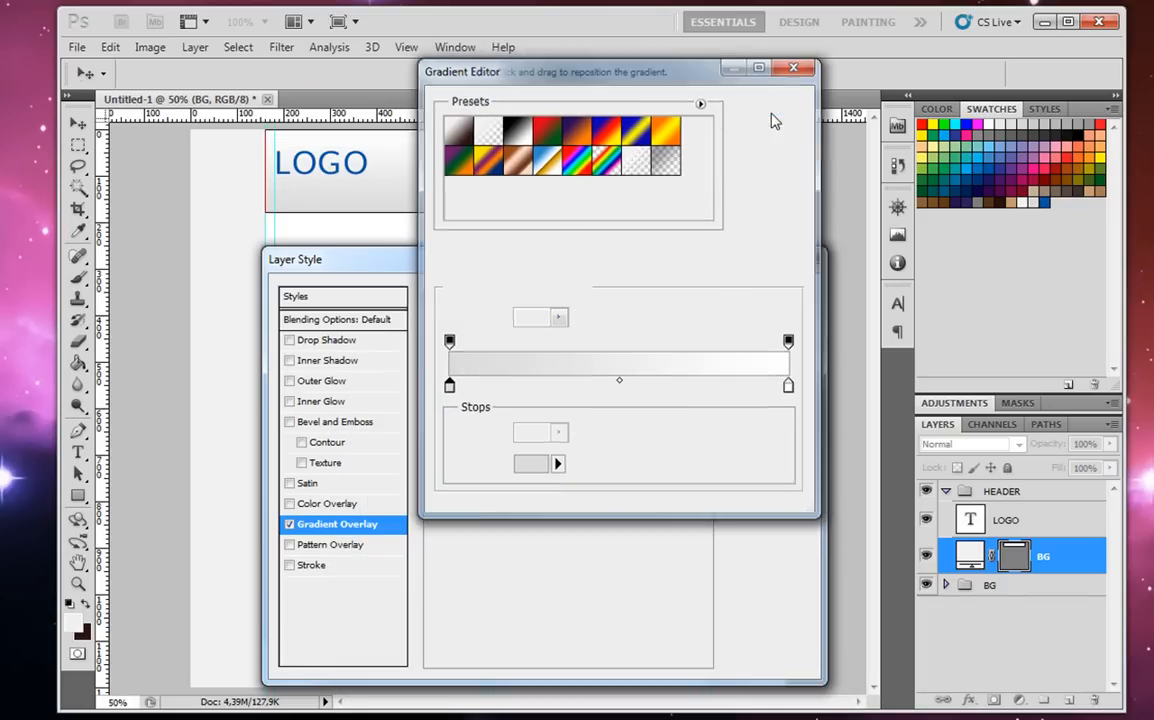
{"action": "left_click", "coordinate": [772, 296]}
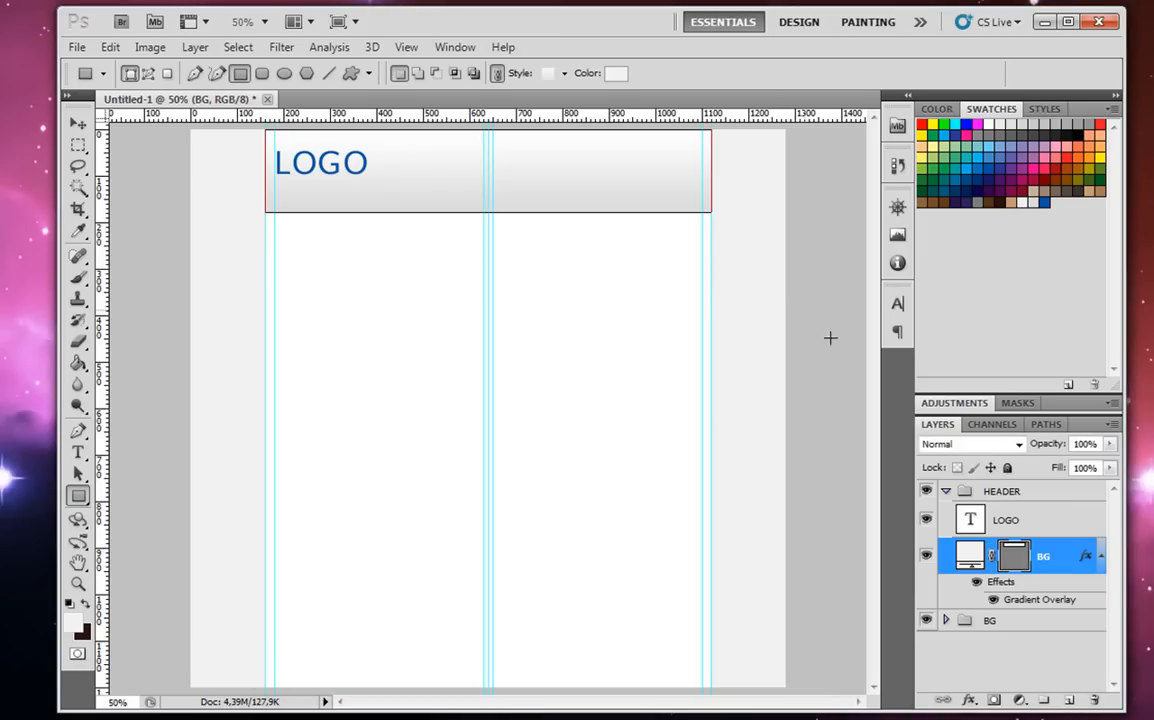
Select the LOGO layer and check the header with the guides hidden, then show the guides again.
{"action": "left_click", "coordinate": [1005, 520]}
{"action": "key", "text": "ctrl+semicolon"}
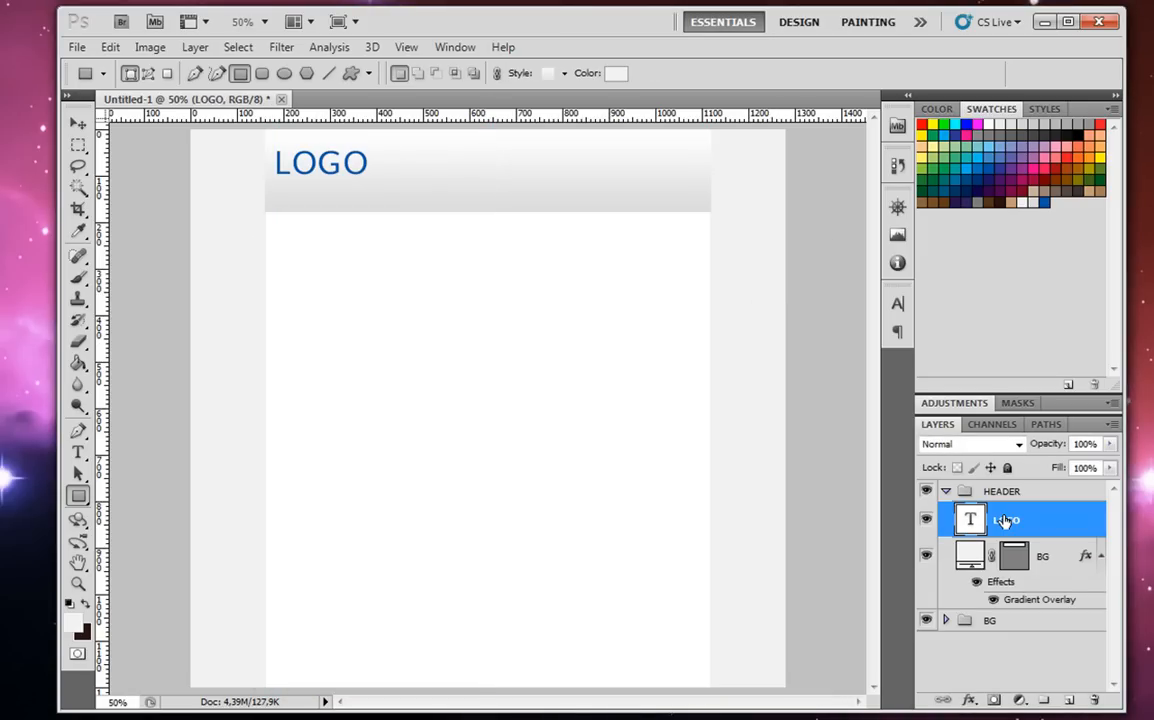
{"action": "key", "text": "ctrl+semicolon"}
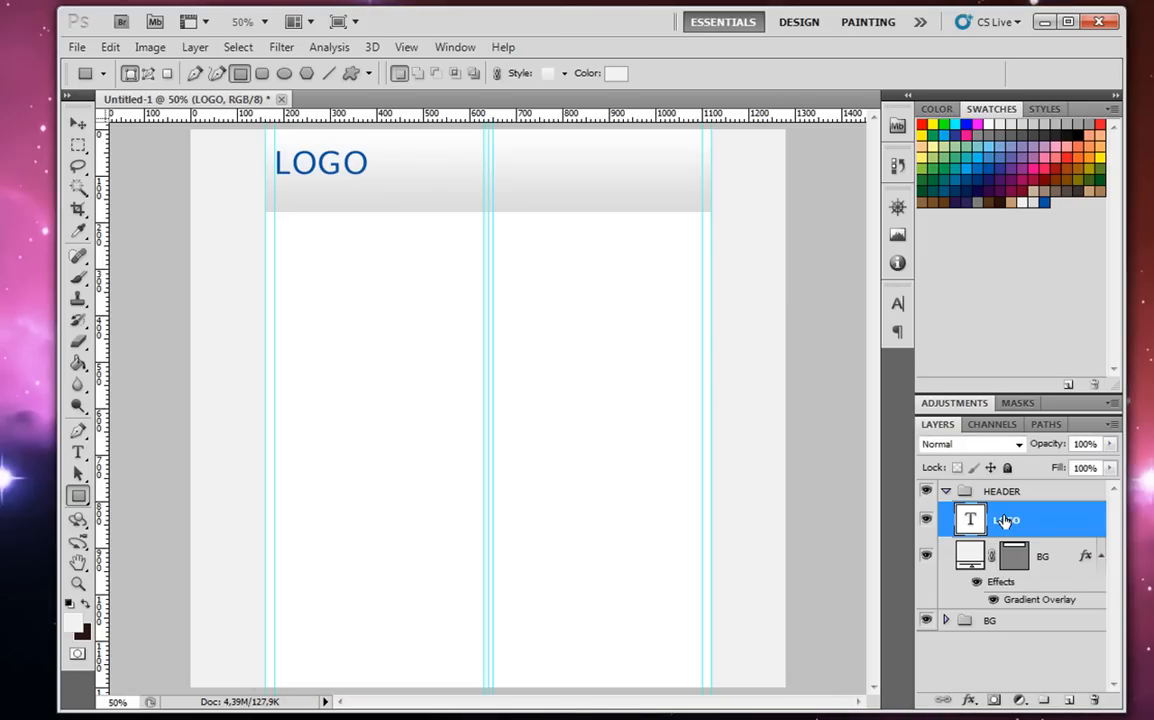
Recolour both stops of the header BG layer's Gradient Overlay with the dark blue swatch.
{"action": "double_click", "coordinate": [1035, 600]}
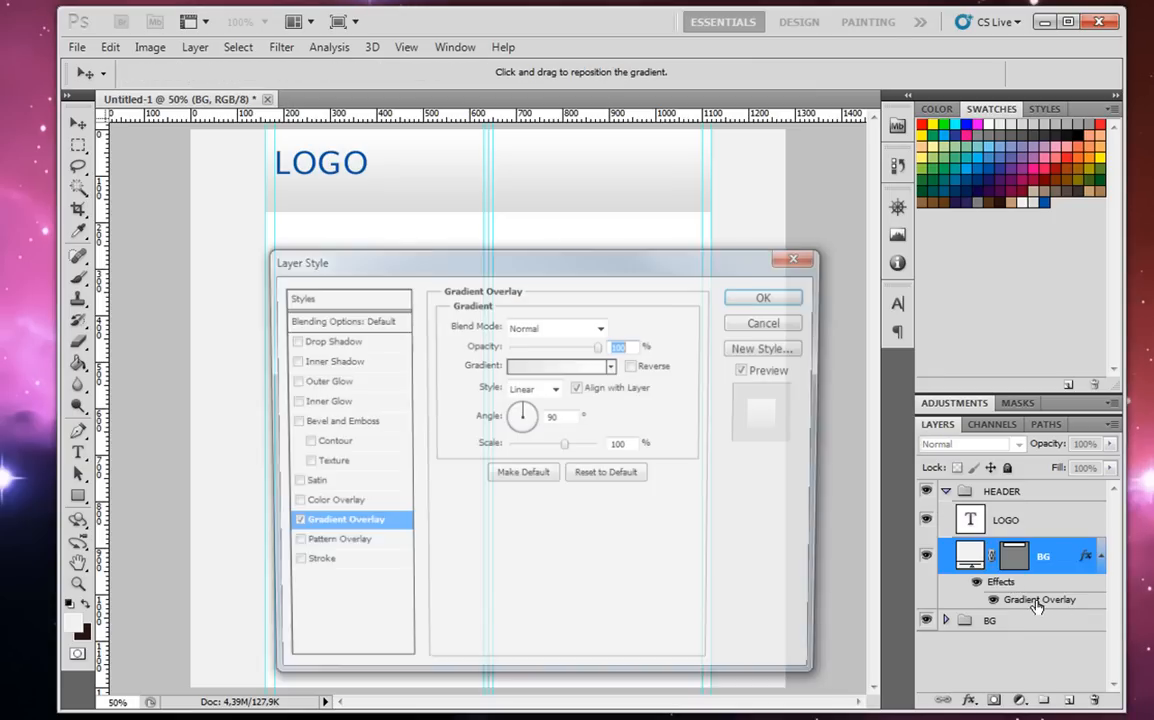
{"action": "left_click", "coordinate": [520, 366]}
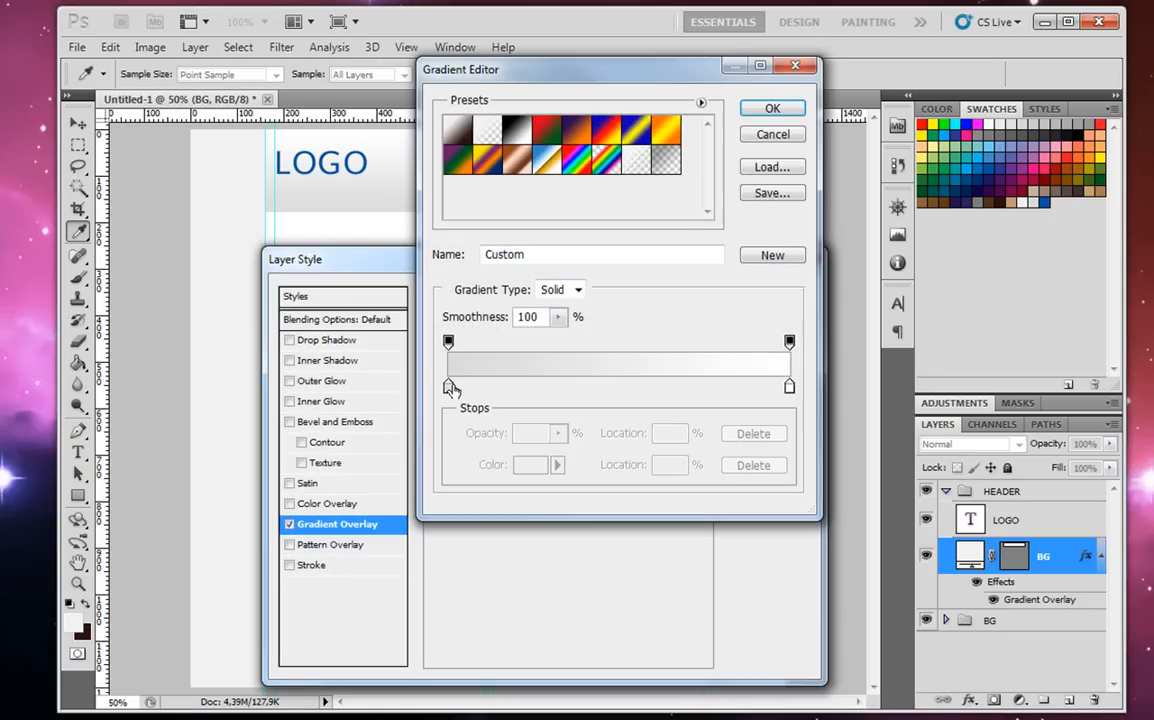
{"action": "left_click", "coordinate": [448, 386]}
{"action": "left_click", "coordinate": [1046, 197]}
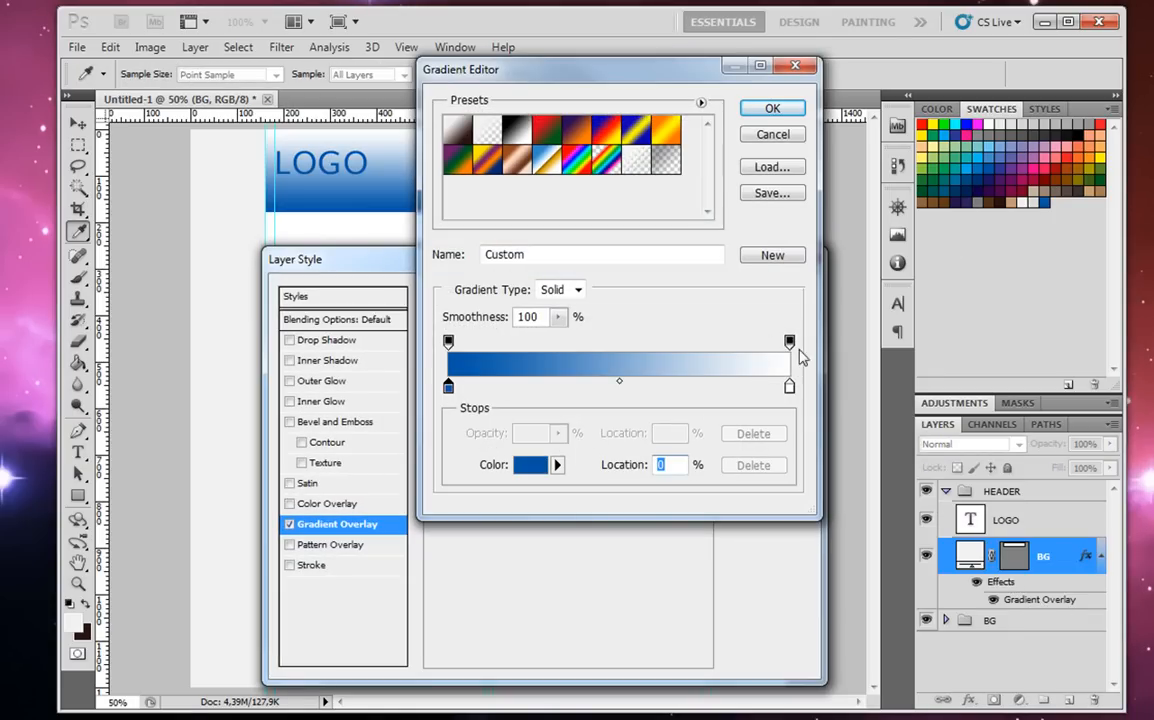
{"action": "left_click", "coordinate": [789, 387]}
{"action": "left_click", "coordinate": [1043, 203]}
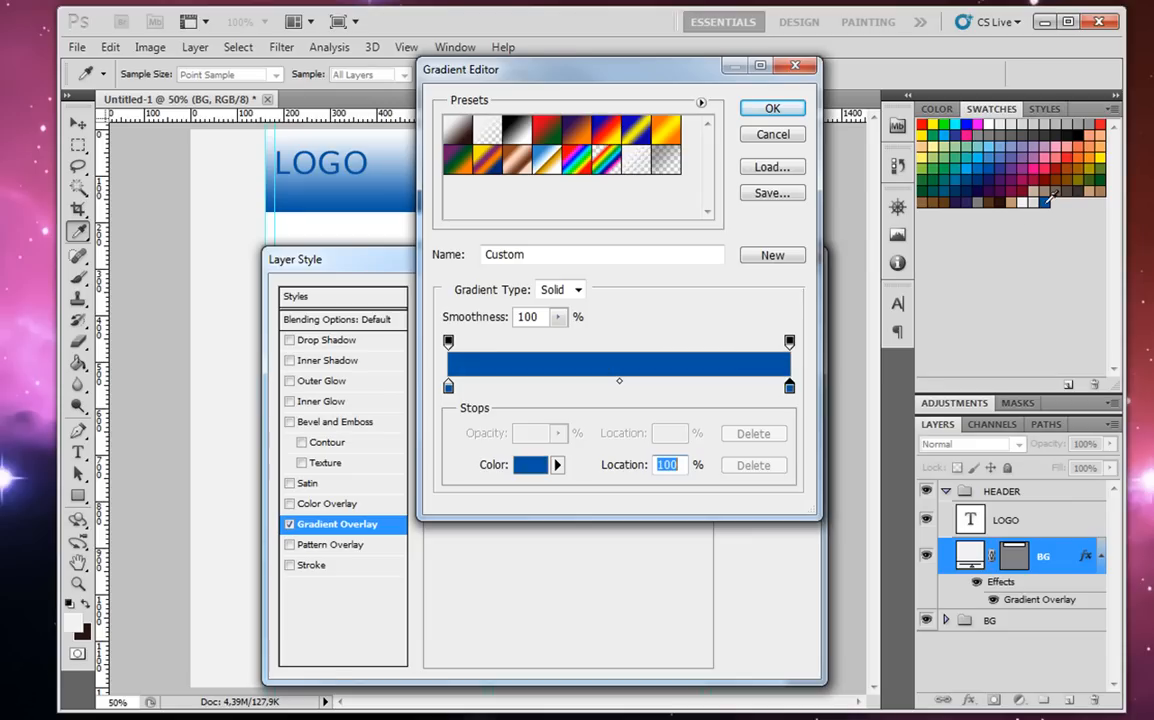
Set the gradient's end stop to bright blue (10, 115, 217), save that colour as a swatch and apply the overlay.
{"action": "double_click", "coordinate": [789, 387]}
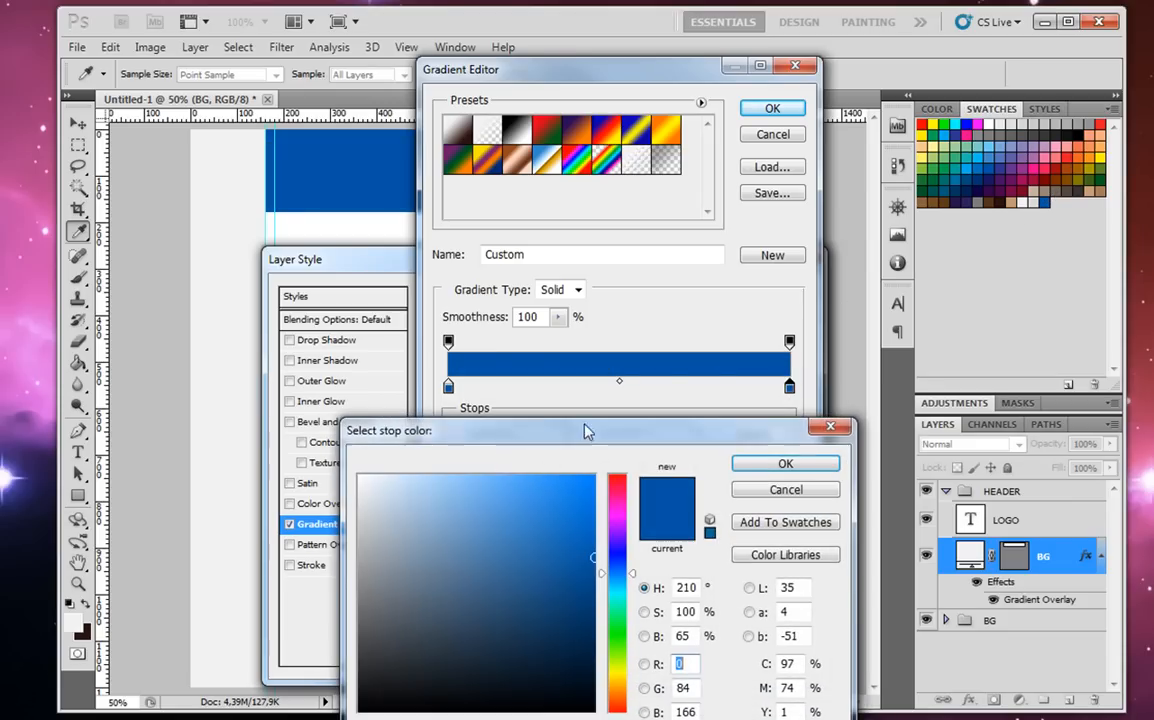
{"action": "left_click", "coordinate": [587, 515]}
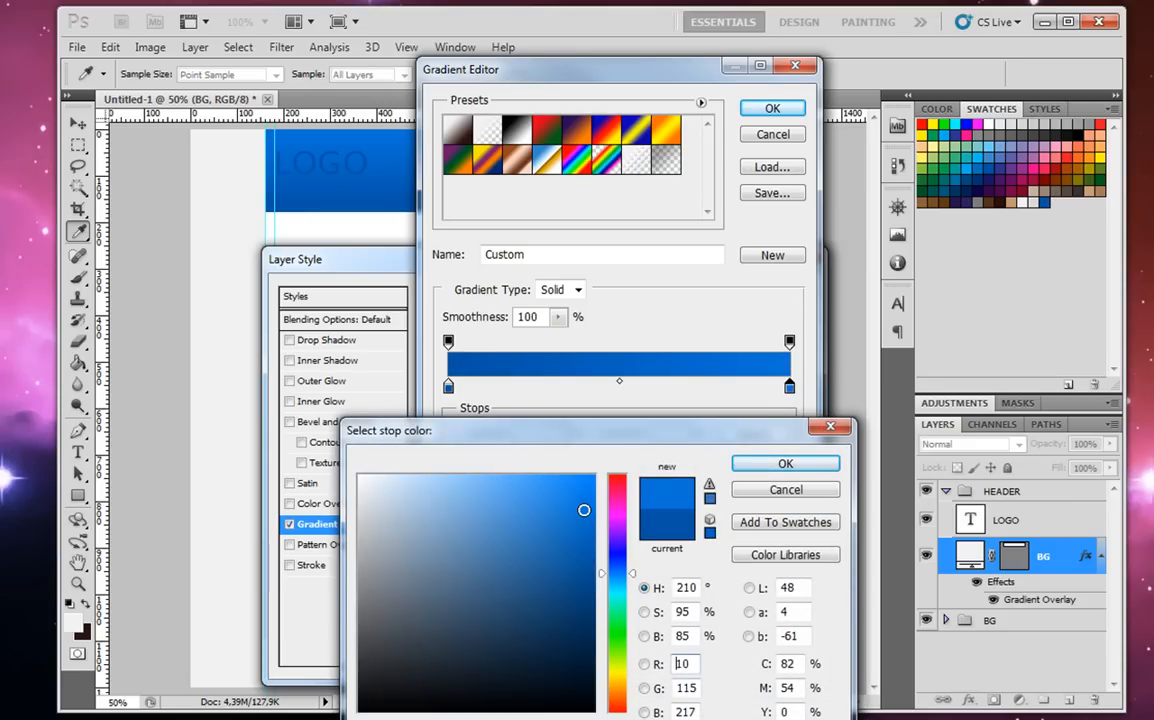
{"action": "left_click", "coordinate": [771, 533]}
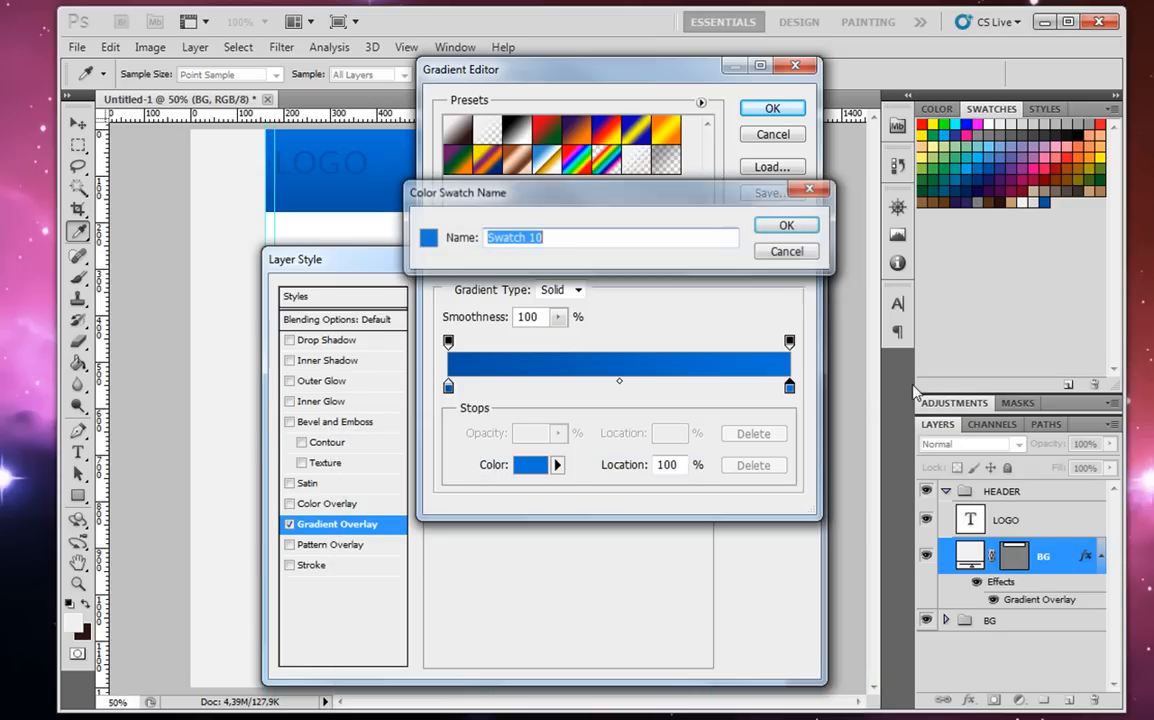
{"action": "left_click", "coordinate": [786, 225]}
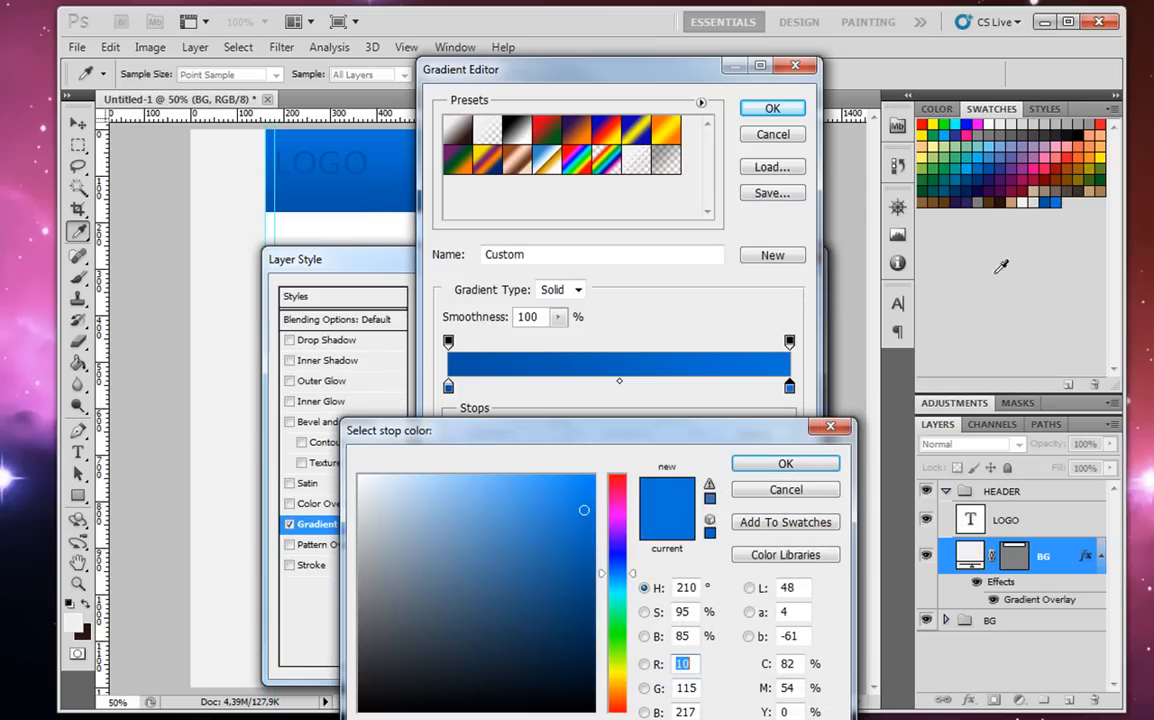
{"action": "left_click", "coordinate": [803, 465]}
{"action": "left_click", "coordinate": [772, 108]}
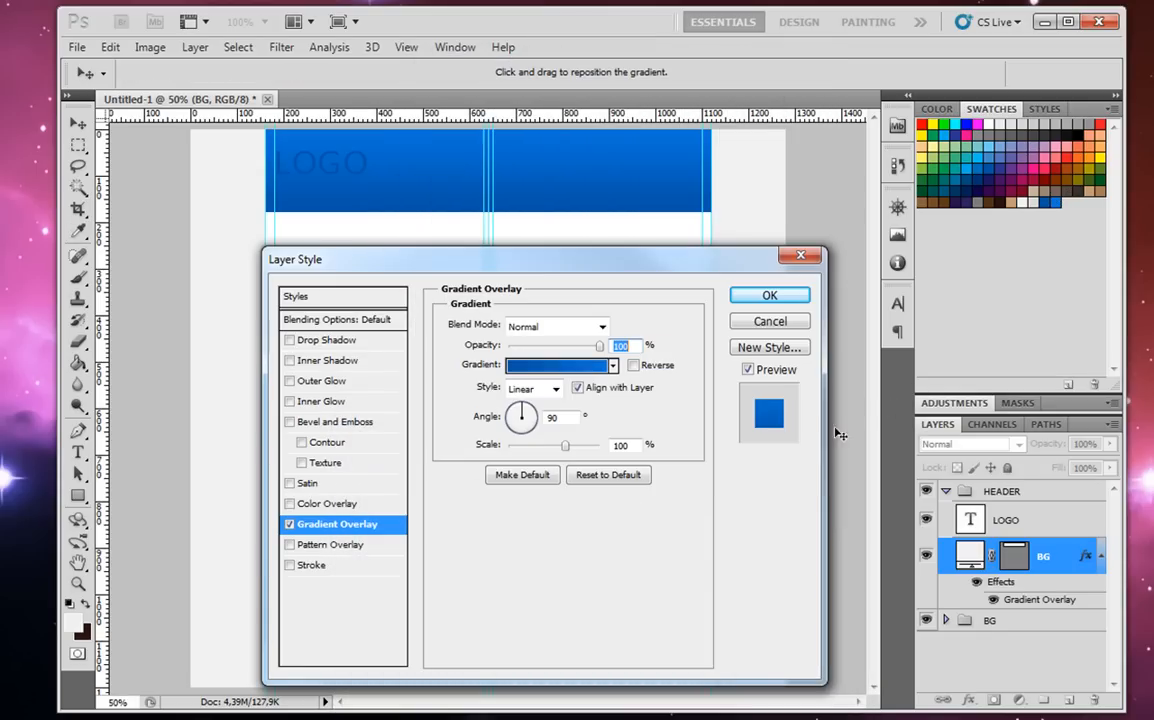
{"action": "left_click", "coordinate": [769, 297]}
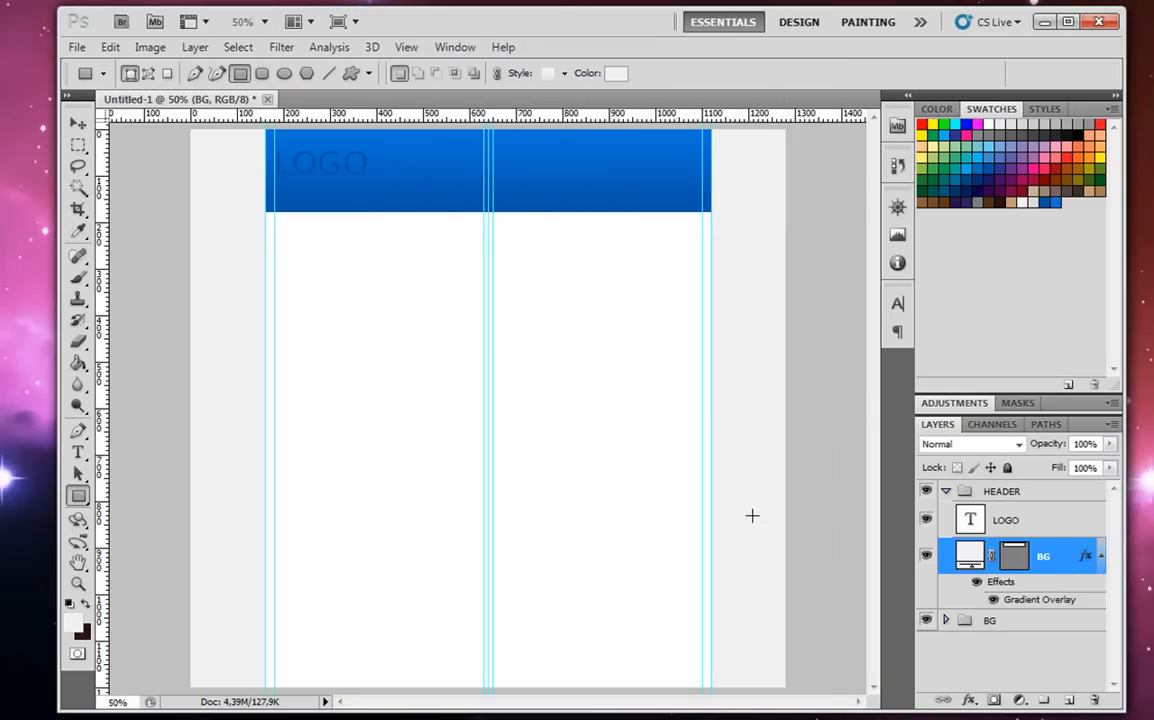
Change the LOGO text colour to white and resize its text box to end at the left column's right guide.
{"action": "left_click", "coordinate": [78, 452]}
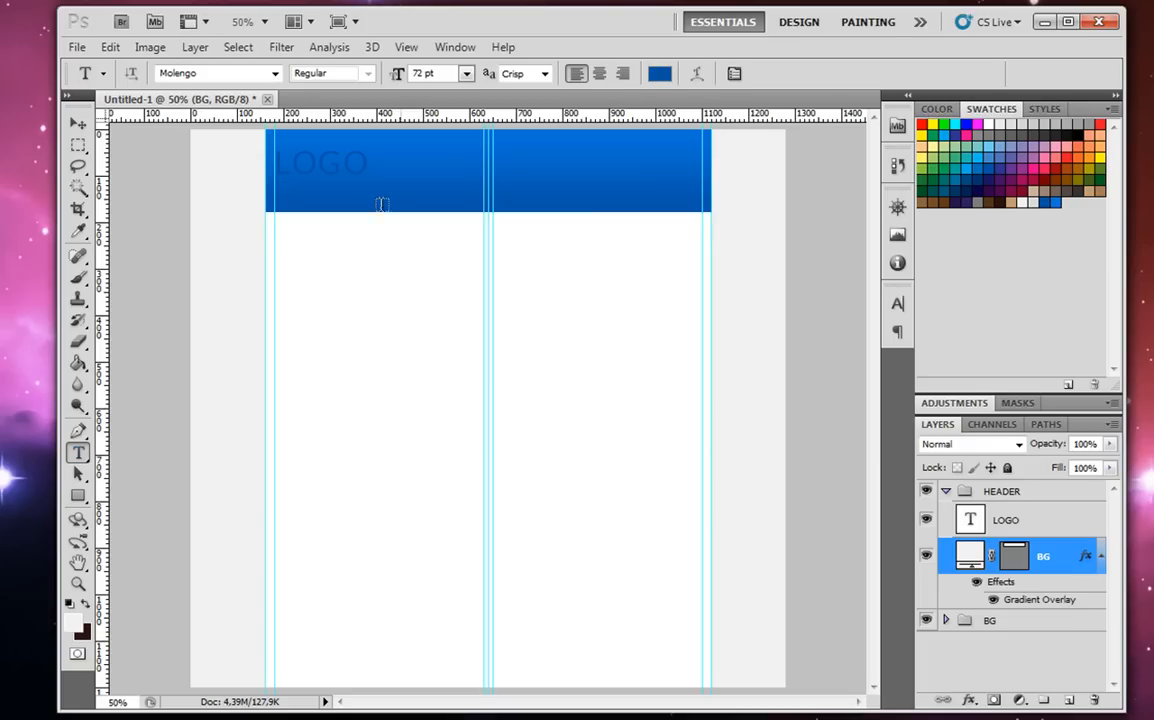
{"action": "left_click", "coordinate": [346, 150]}
{"action": "left_click_drag", "start_coordinate": [346, 150], "coordinate": [215, 150]}
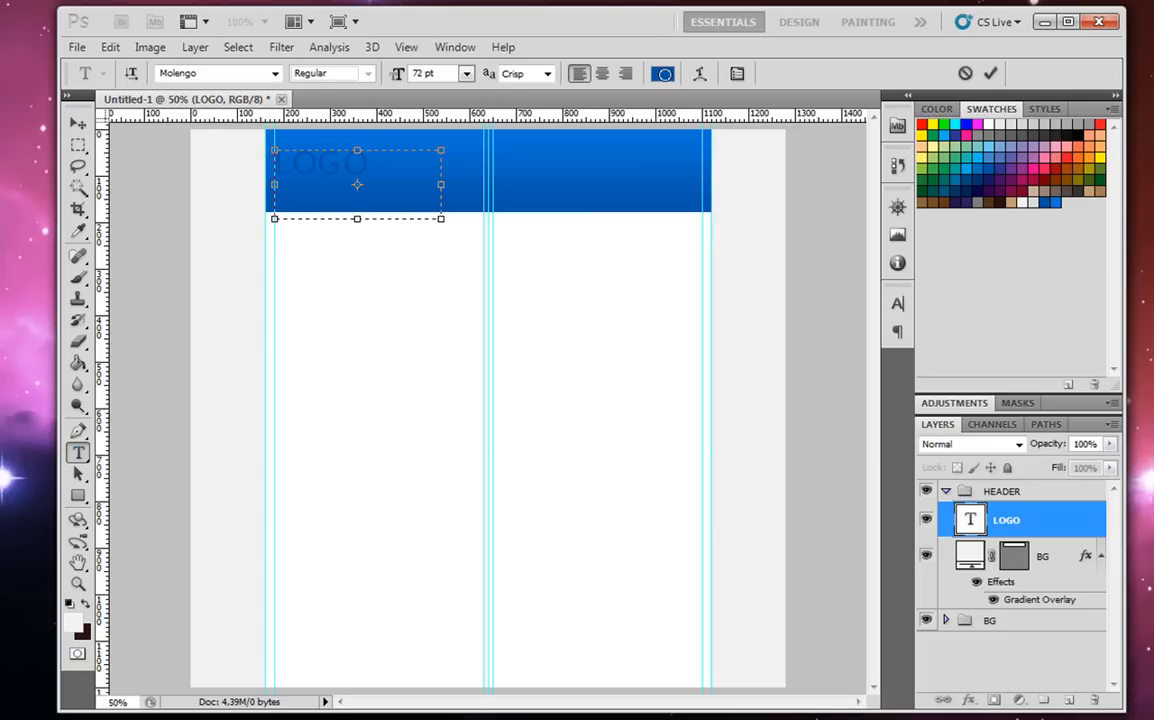
{"action": "left_click", "coordinate": [662, 73]}
{"action": "left_click_drag", "start_coordinate": [458, 527], "coordinate": [324, 453]}
{"action": "left_click", "coordinate": [786, 465]}
{"action": "left_click_drag", "start_coordinate": [443, 221], "coordinate": [484, 191]}
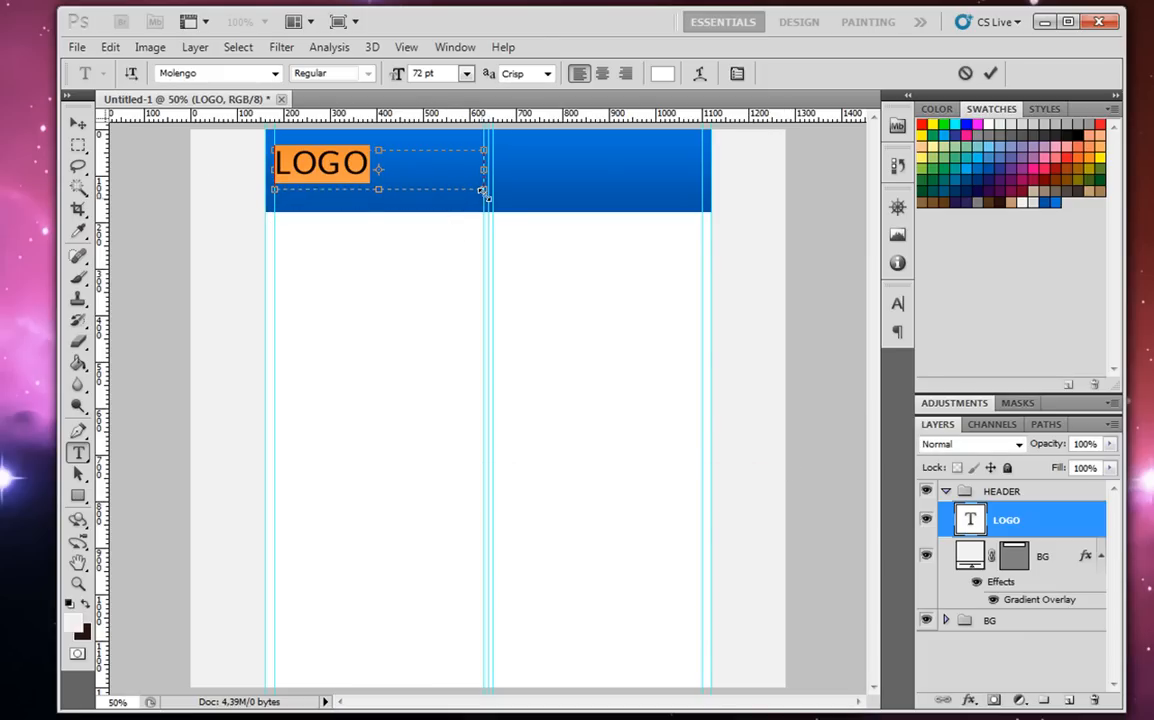
{"action": "left_click", "coordinate": [78, 145]}
Examine the blue header and white logo at 100% with the guides hidden.
{"action": "key", "text": "ctrl+h"}
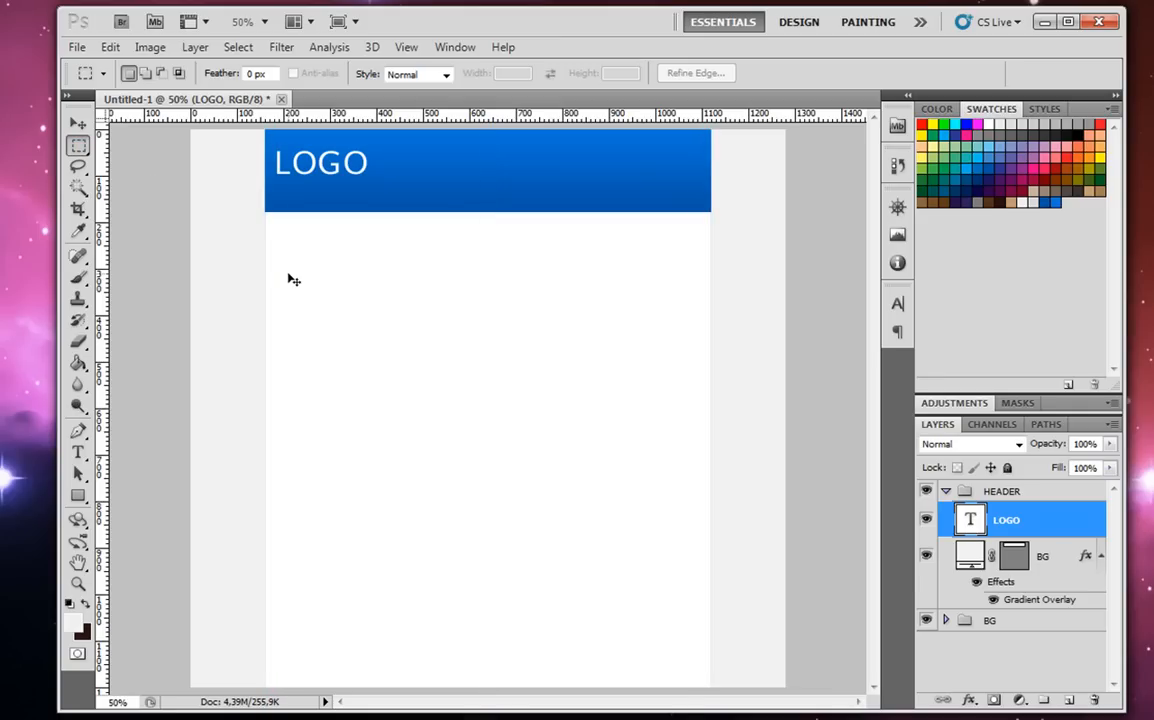
{"action": "key", "text": "ctrl+plus"}
{"action": "scroll", "coordinate": [296, 227], "scroll_direction": "up", "scroll_amount": 5}
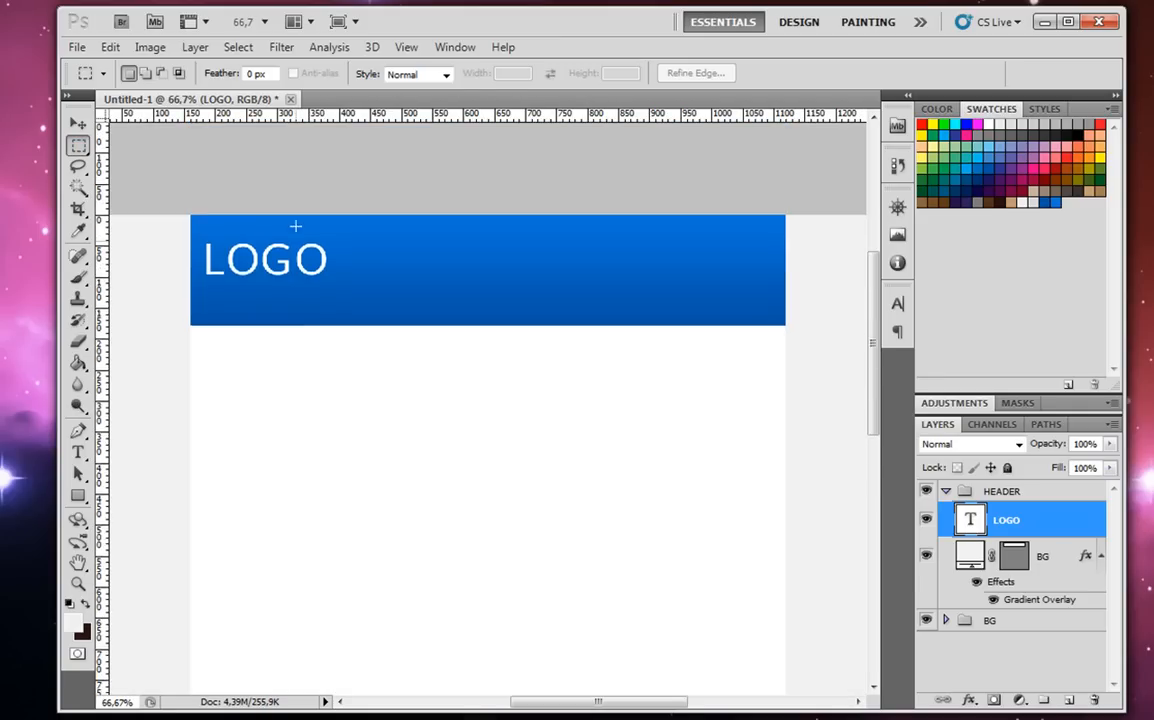
{"action": "key", "text": "ctrl+plus"}
{"action": "left_click_drag", "start_coordinate": [296, 227], "coordinate": [510, 278]}
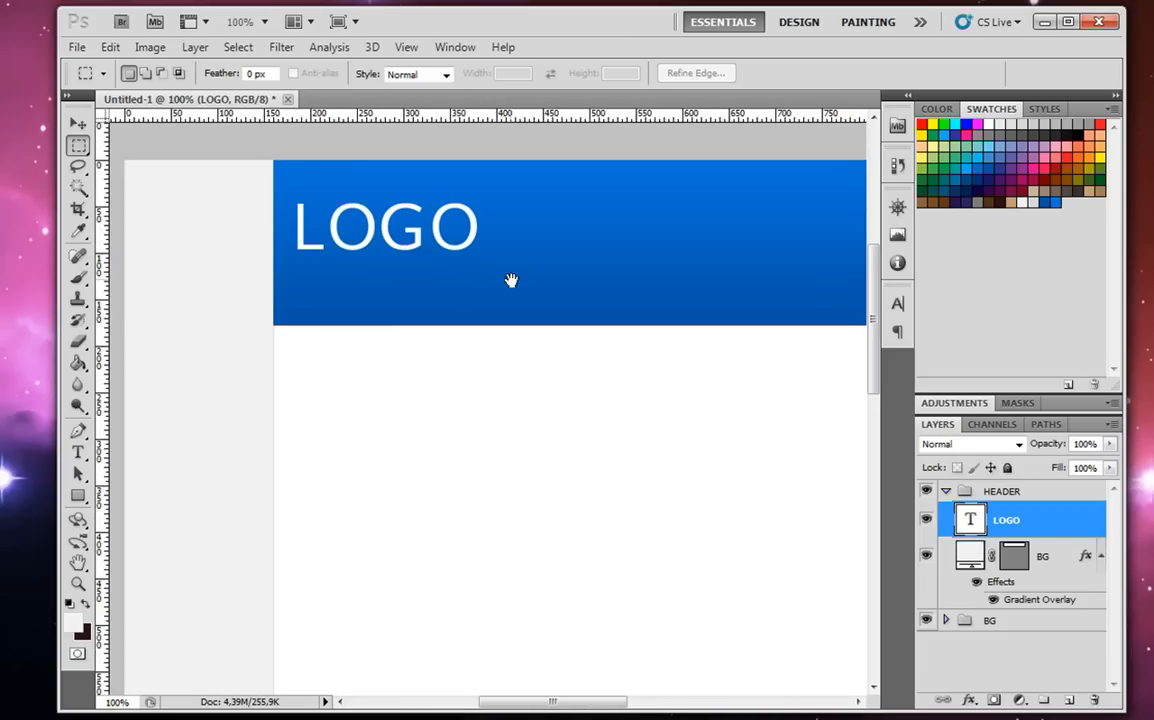
{"action": "left_click_drag", "start_coordinate": [389, 296], "coordinate": [425, 292]}
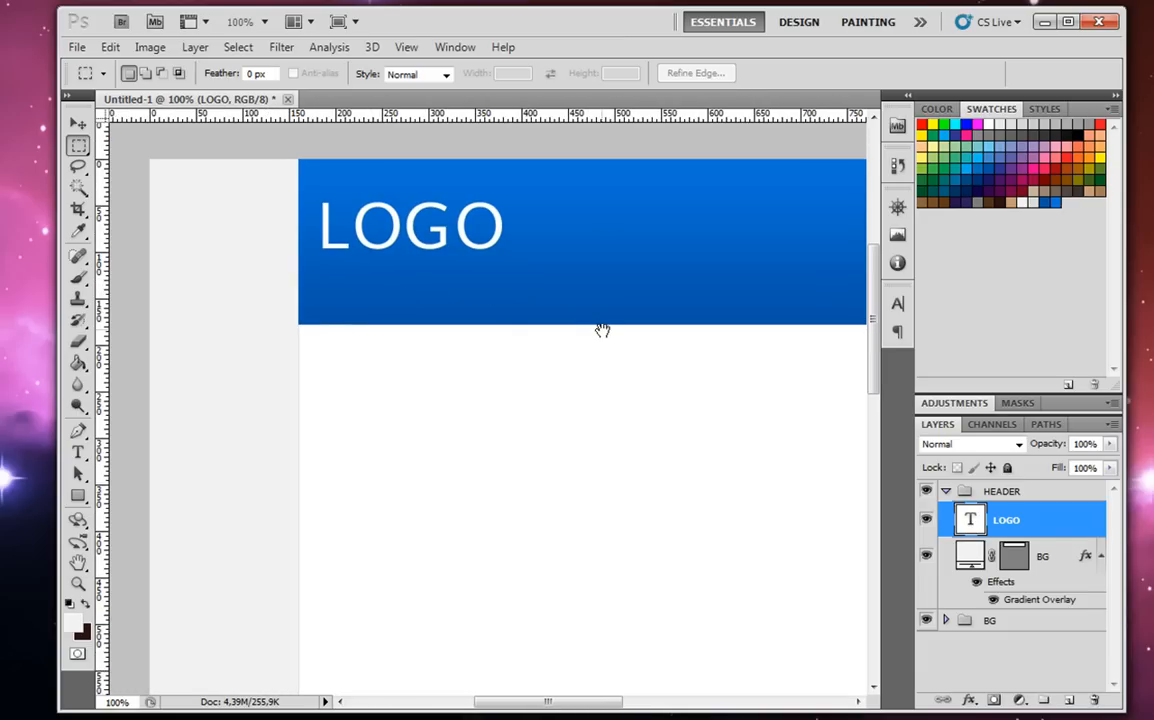
{"action": "left_click_drag", "start_coordinate": [592, 257], "coordinate": [563, 294]}
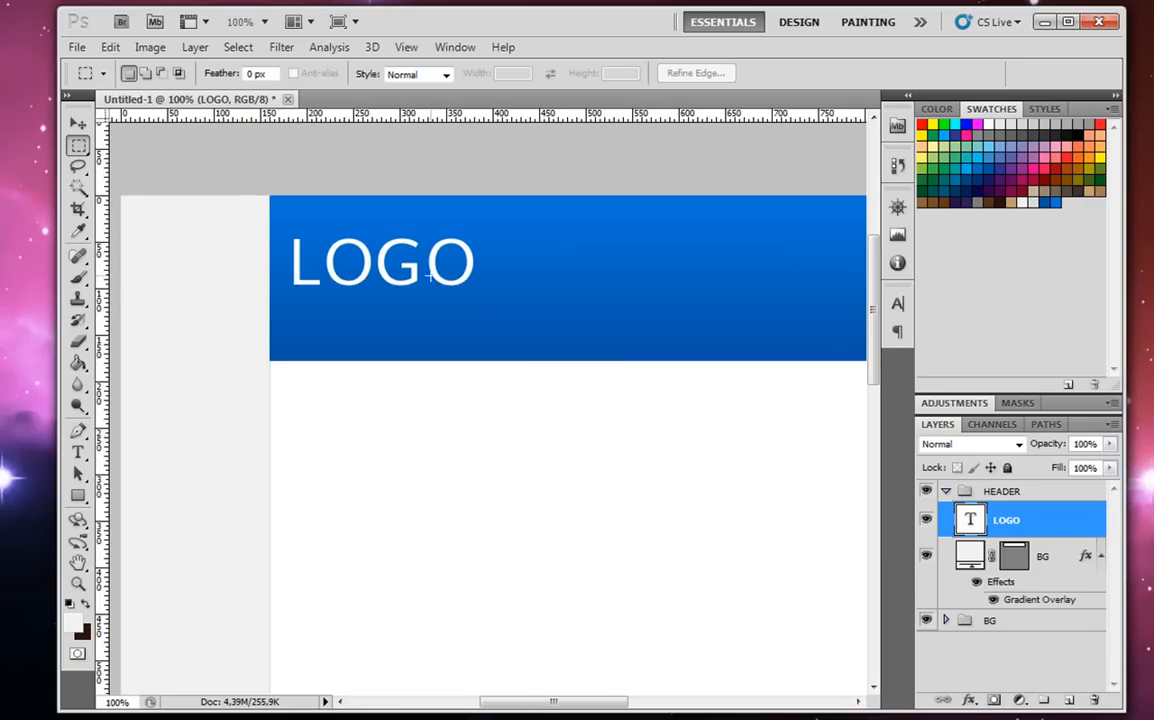
Add a layer named LINE directly above the BG layer in the HEADER group.
{"action": "left_click", "coordinate": [1035, 566]}
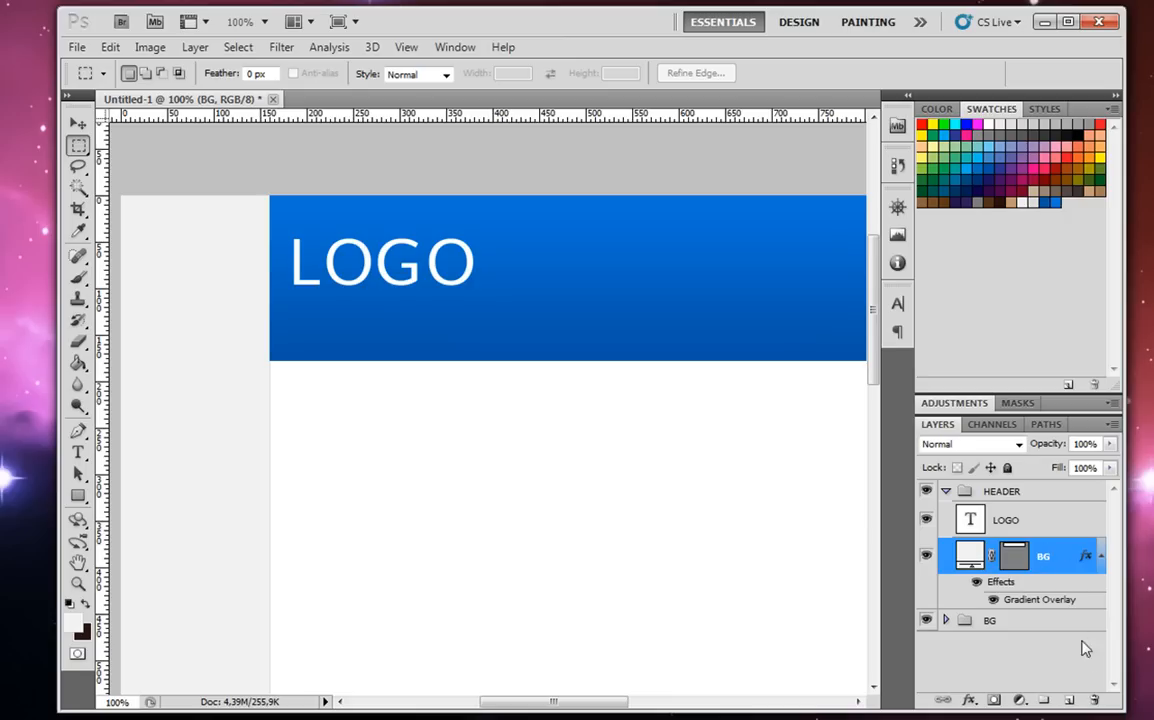
{"action": "left_click", "coordinate": [1070, 703]}
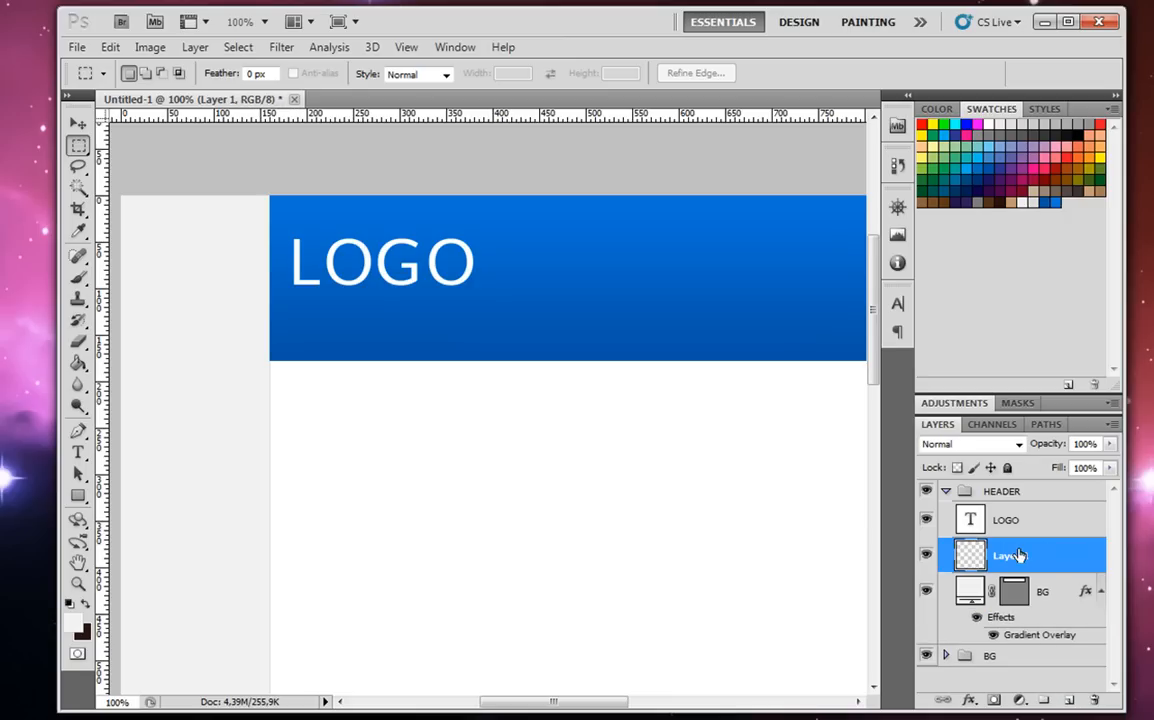
{"action": "double_click", "coordinate": [1012, 556]}
{"action": "type", "text": "4"}
{"action": "type", "text": "INE"}
{"action": "key", "text": "Return"}
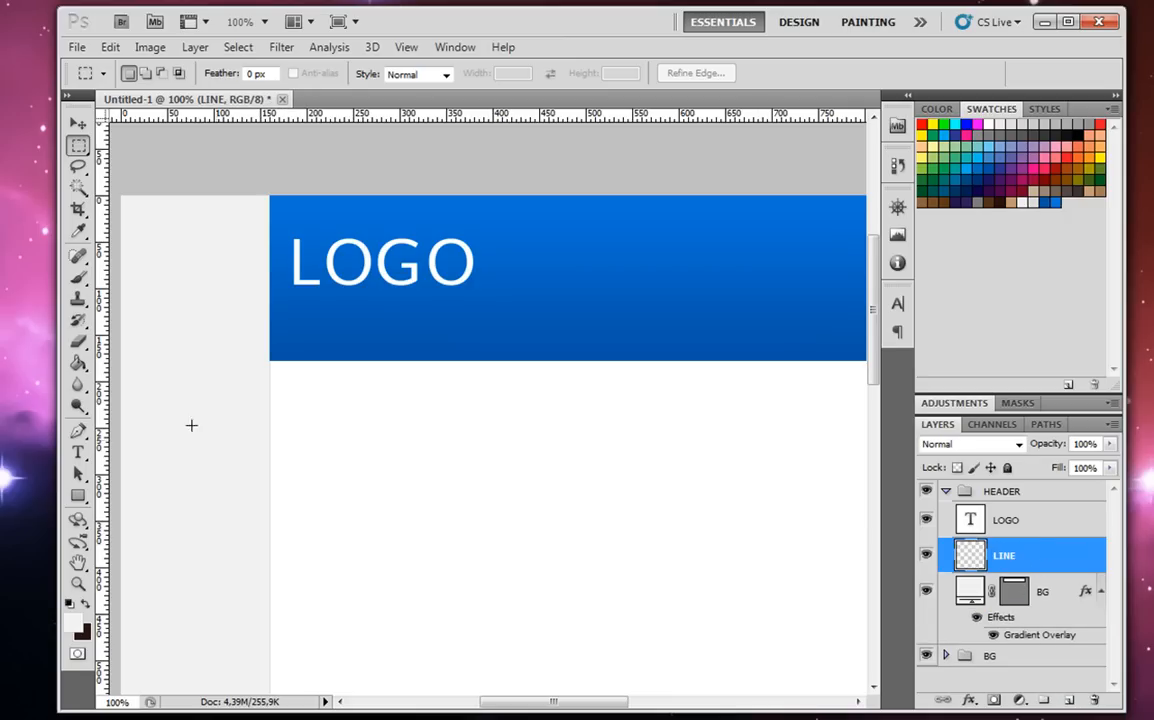
Show the guides and draw a 1 px Pencil line in the bright blue swatch colour along the header's bottom edge, past its right end.
{"action": "key", "text": "ctrl+semicolon"}
{"action": "key", "text": "ctrl+plus"}
{"action": "key", "text": "ctrl+plus"}
{"action": "left_click_drag", "start_coordinate": [325, 402], "coordinate": [618, 483]}
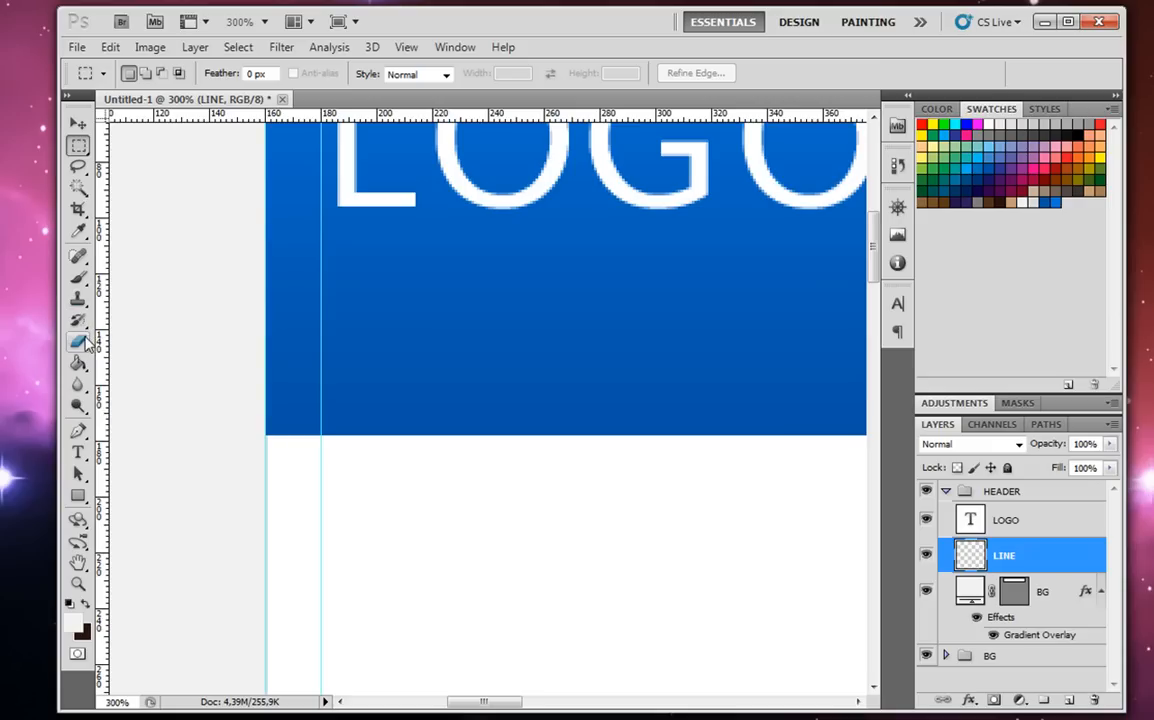
{"action": "left_click", "coordinate": [78, 277]}
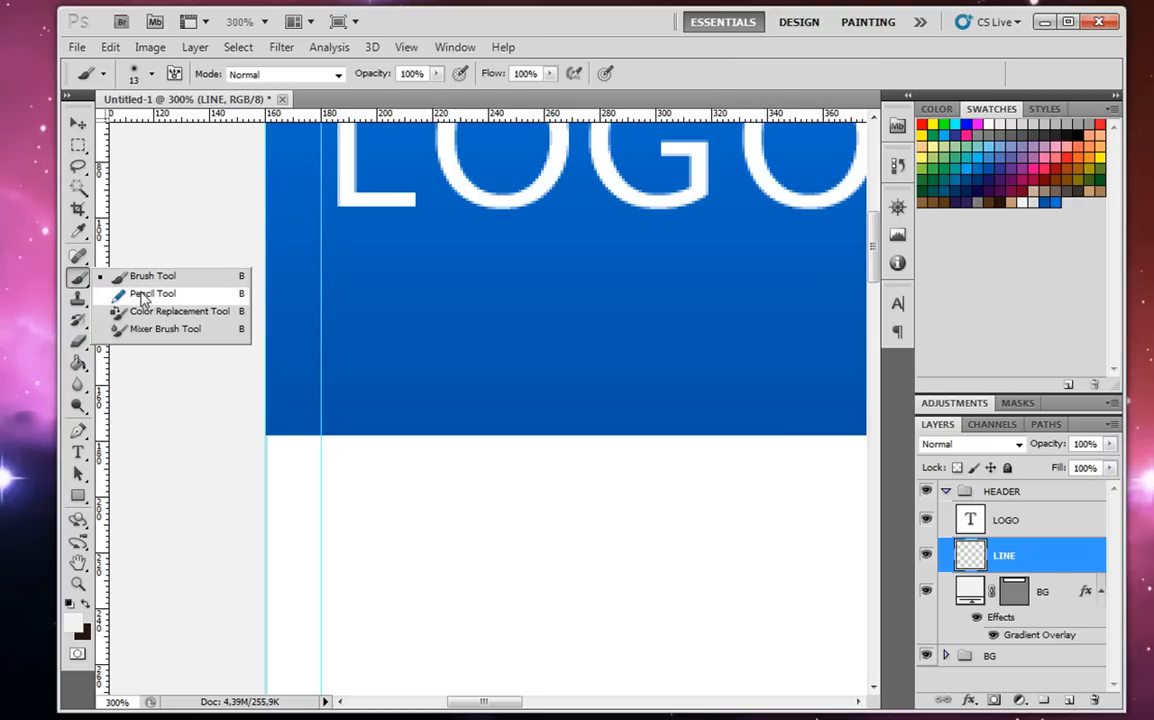
{"action": "left_click", "coordinate": [143, 295]}
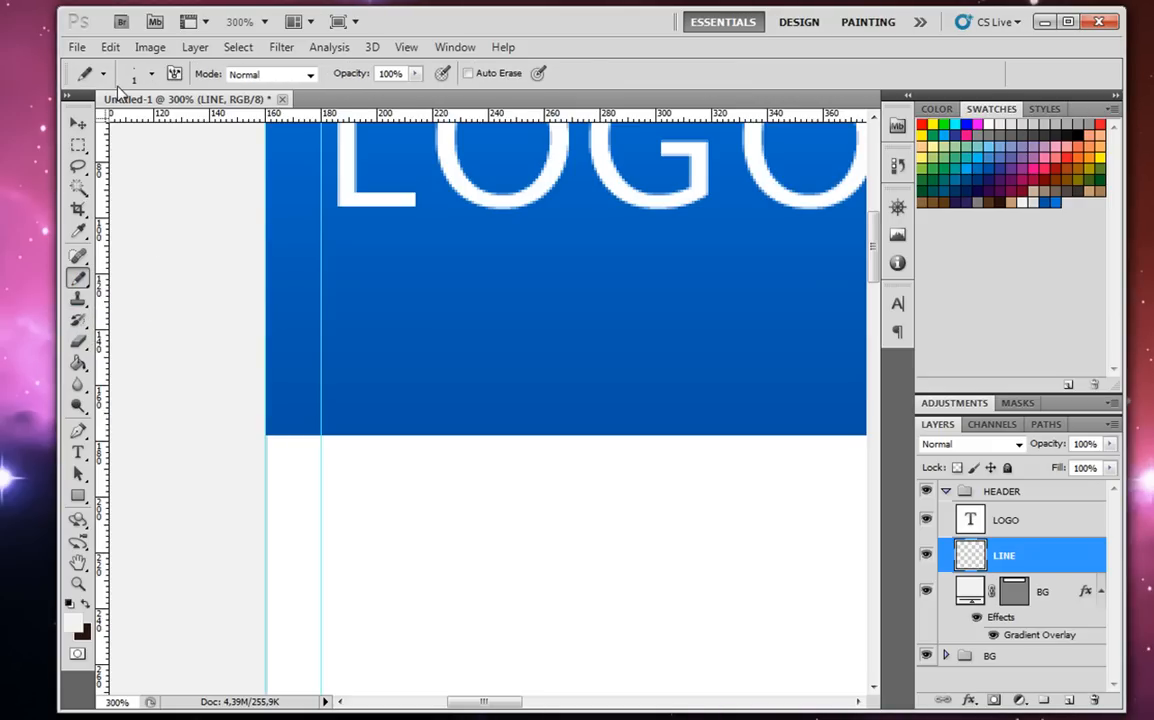
{"action": "left_click", "coordinate": [1051, 203]}
{"action": "left_click_drag", "start_coordinate": [350, 433], "coordinate": [562, 421]}
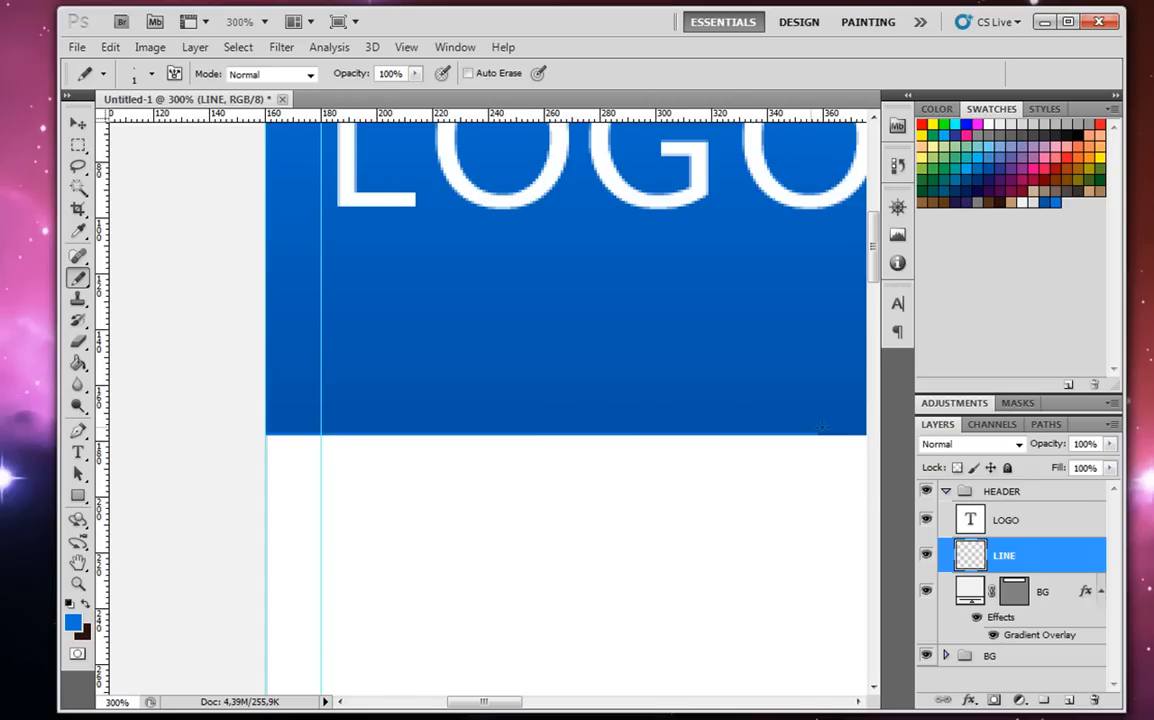
{"action": "scroll", "coordinate": [858, 427], "scroll_direction": "right", "scroll_amount": 10}
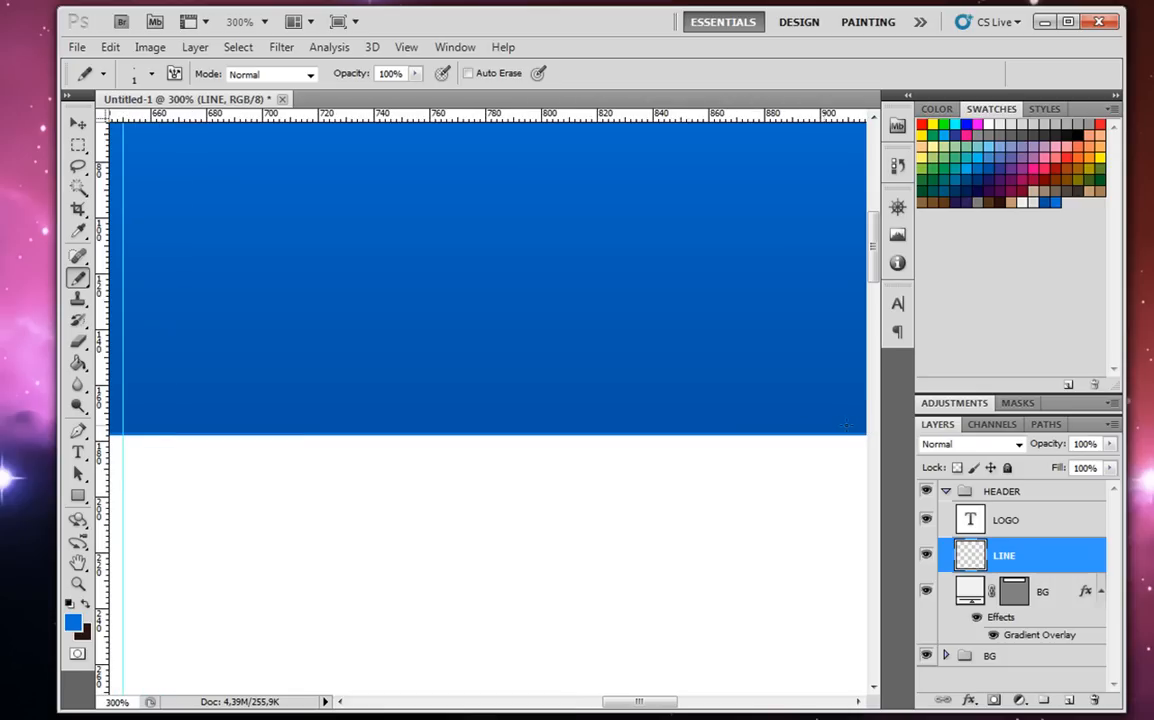
{"action": "scroll", "coordinate": [862, 424], "scroll_direction": "right", "scroll_amount": 10}
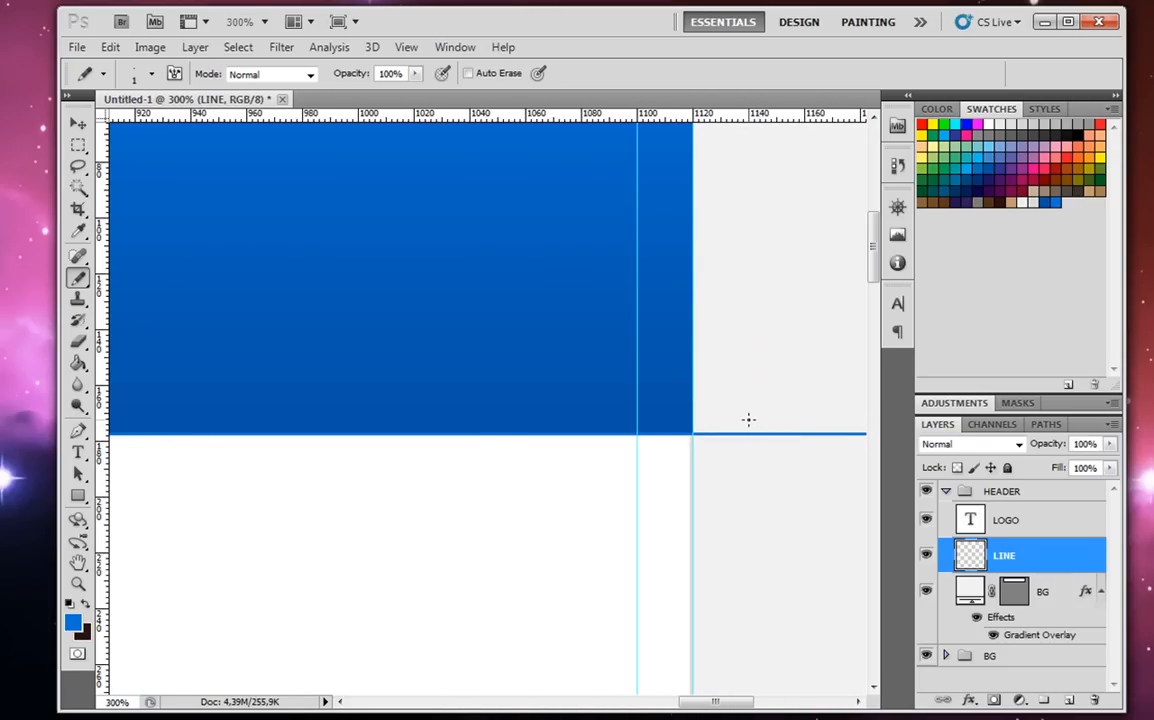
Delete the part of the line that extends beyond the header's right edge, then deselect.
{"action": "scroll", "coordinate": [777, 416], "scroll_direction": "right", "scroll_amount": 1}
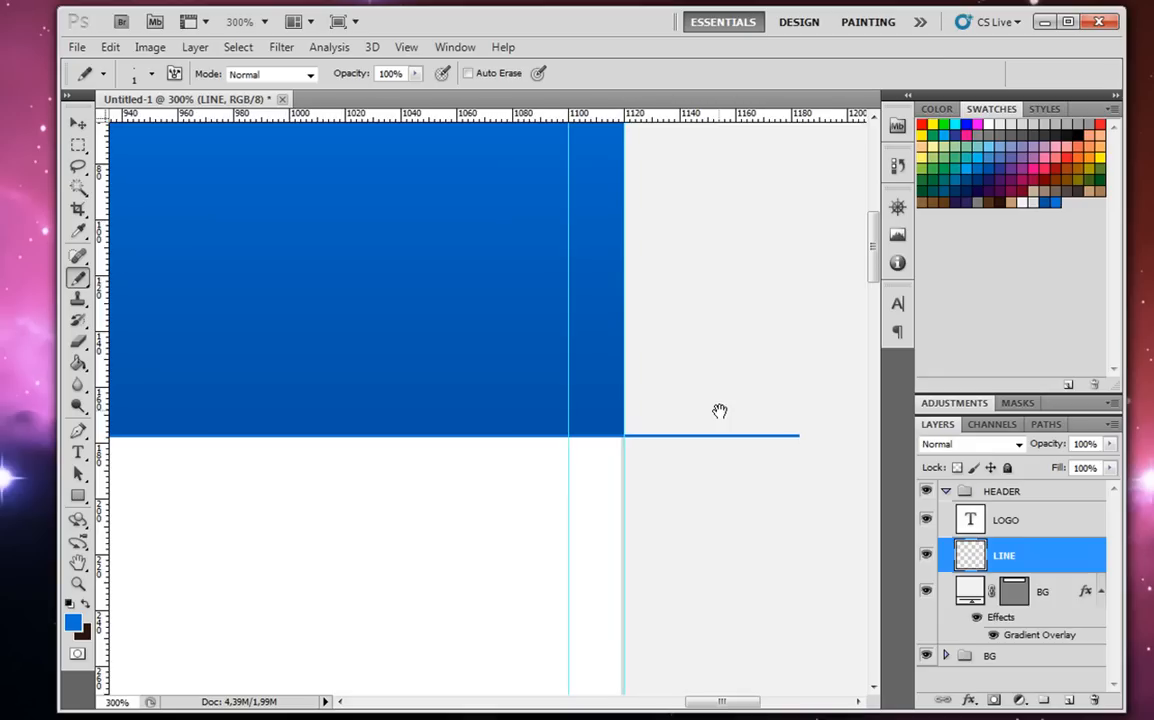
{"action": "left_click", "coordinate": [78, 145]}
{"action": "left_click_drag", "start_coordinate": [844, 358], "coordinate": [644, 505]}
{"action": "key", "text": "Delete"}
{"action": "key", "text": "ctrl+d"}
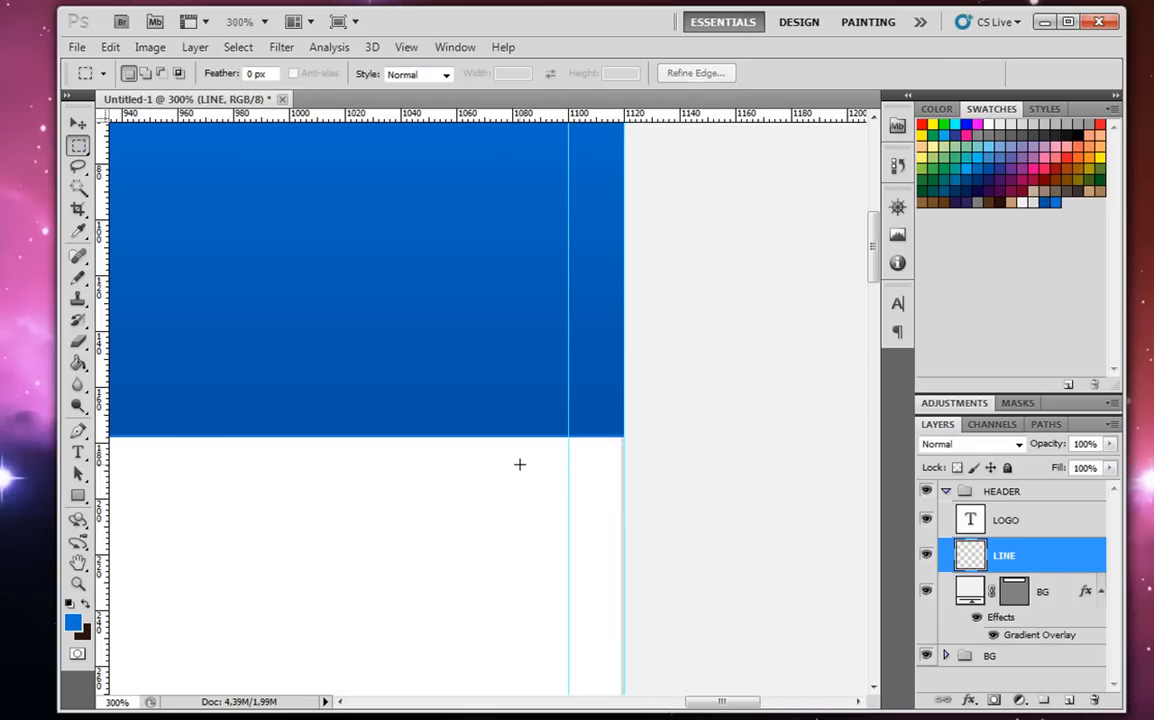
Sample the dark blue at the header's bottom edge, just above the bright line, as the foreground colour.
{"action": "left_click", "coordinate": [78, 230]}
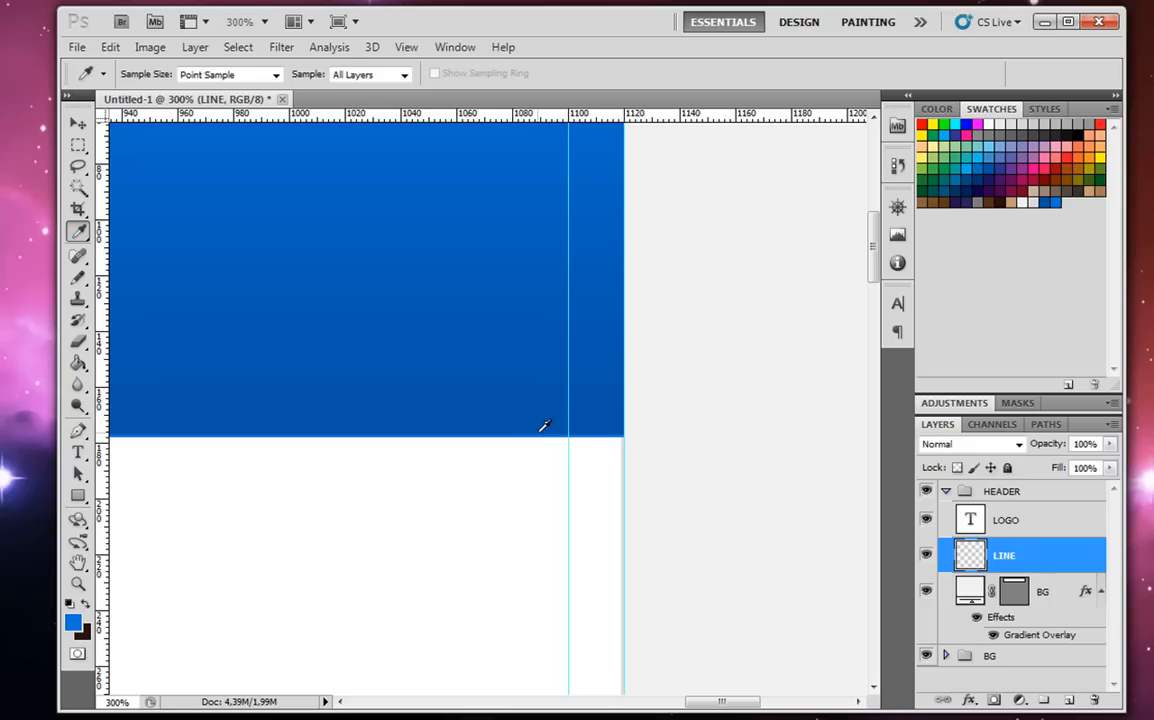
{"action": "key", "text": "ctrl+plus"}
{"action": "key", "text": "ctrl+plus"}
{"action": "key", "text": "ctrl+plus"}
{"action": "key", "text": "ctrl+plus"}
{"action": "key", "text": "ctrl+plus"}
{"action": "key", "text": "ctrl+plus"}
{"action": "key", "text": "ctrl+plus"}
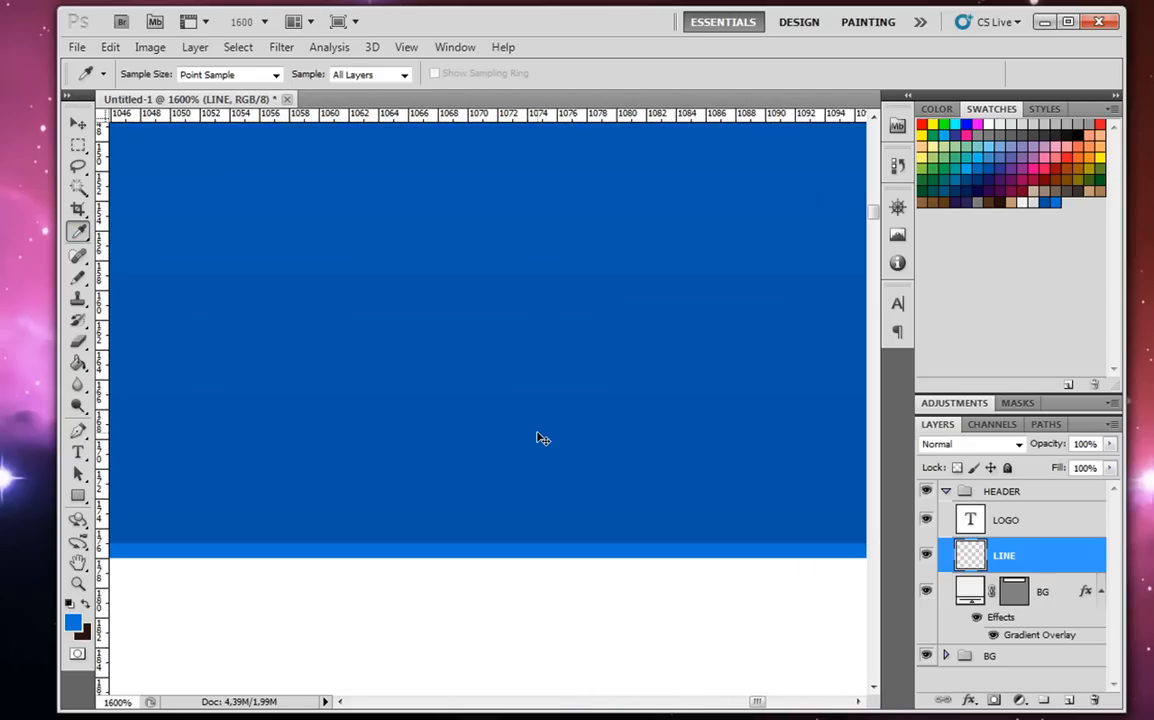
{"action": "left_click_drag", "start_coordinate": [538, 433], "coordinate": [433, 301]}
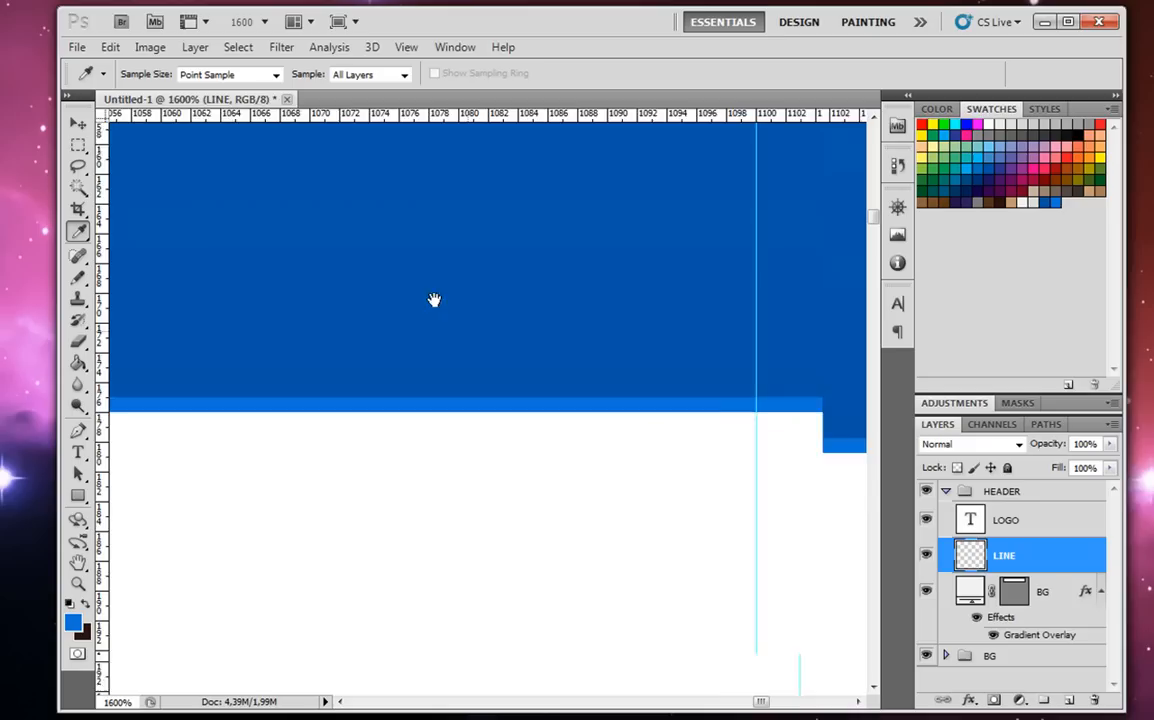
{"action": "left_click", "coordinate": [553, 333]}
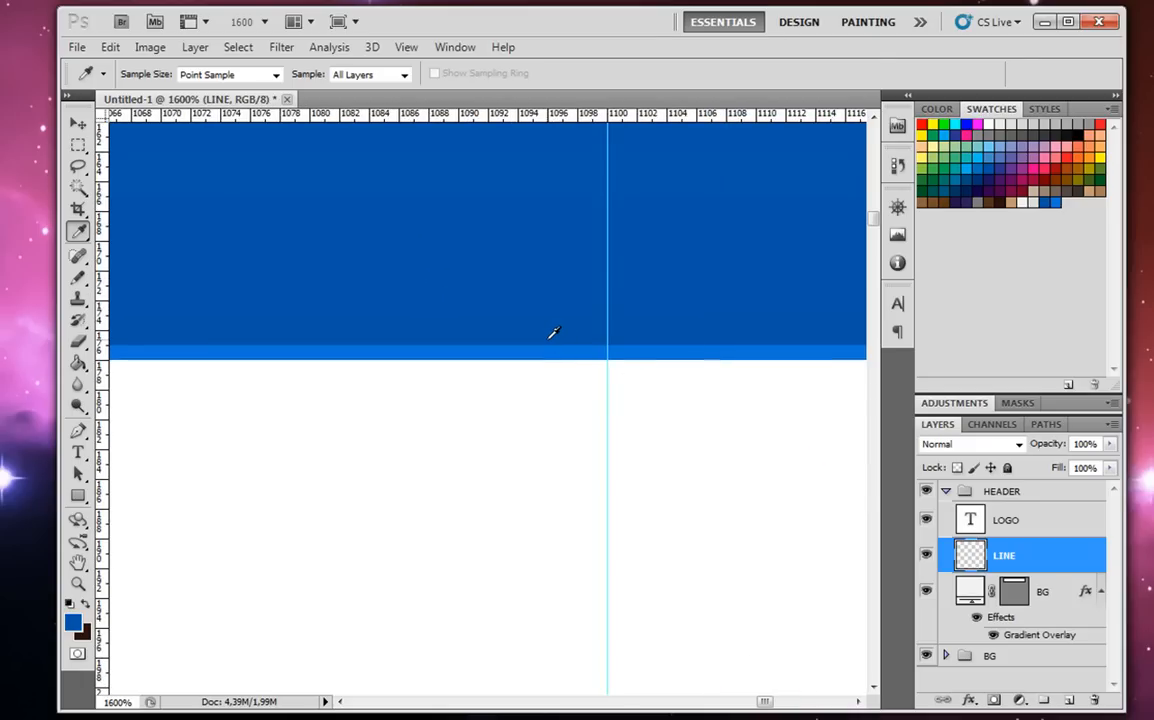
Darken the foreground colour to RGB 1, 50, 99 and add it to the swatches under its default name.
{"action": "left_click", "coordinate": [72, 622]}
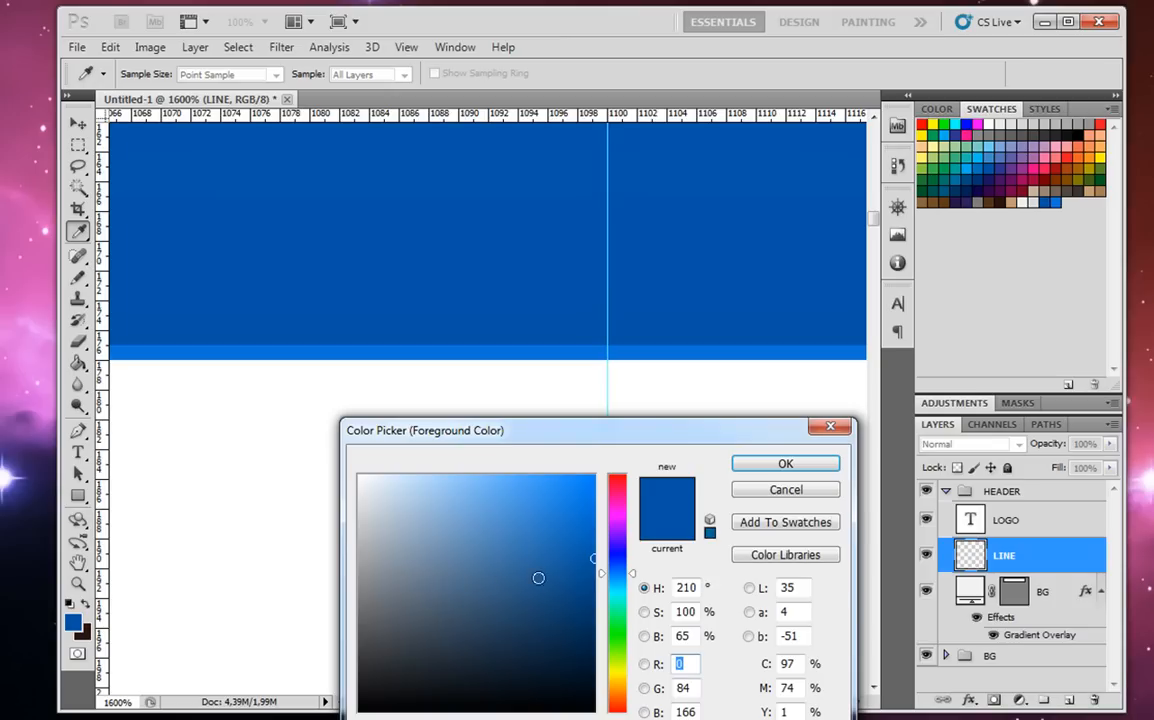
{"action": "left_click_drag", "start_coordinate": [594, 558], "coordinate": [593, 620]}
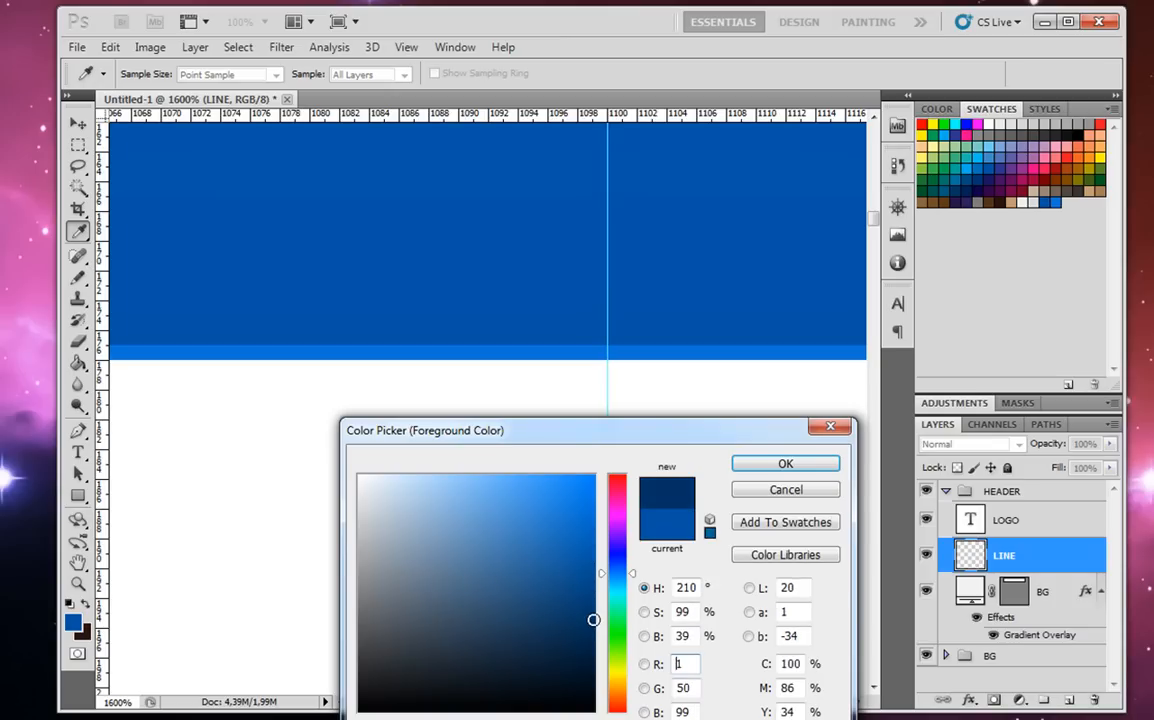
{"action": "left_click", "coordinate": [781, 523]}
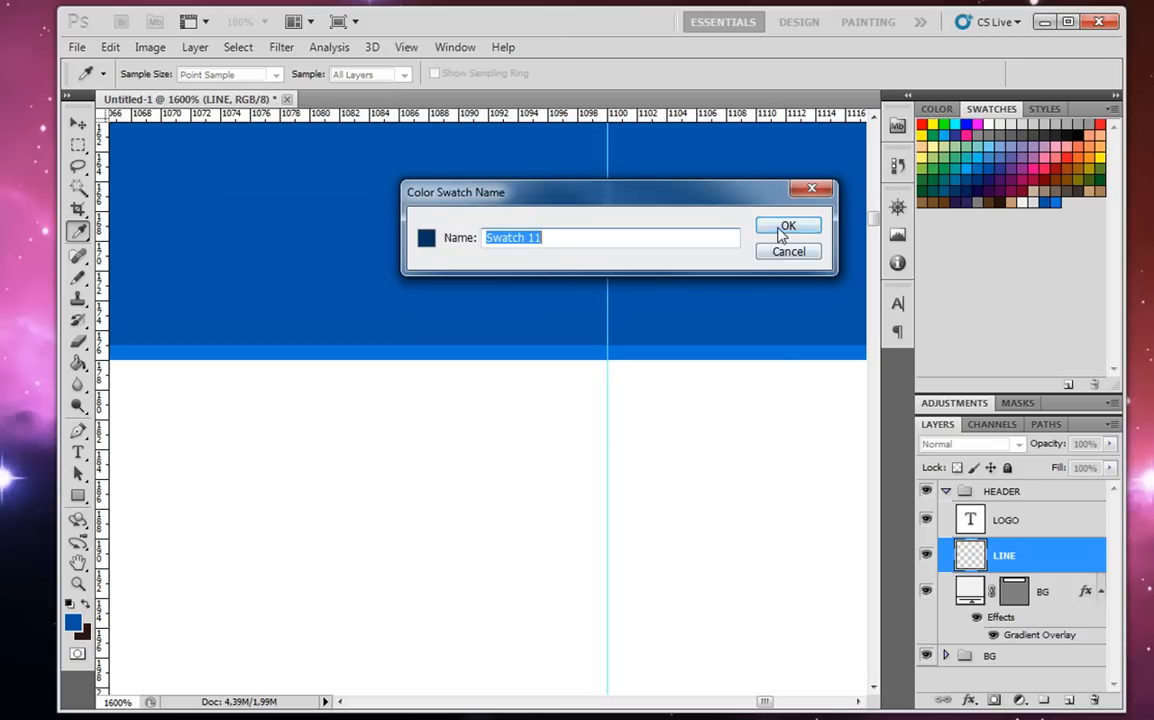
{"action": "left_click", "coordinate": [783, 229]}
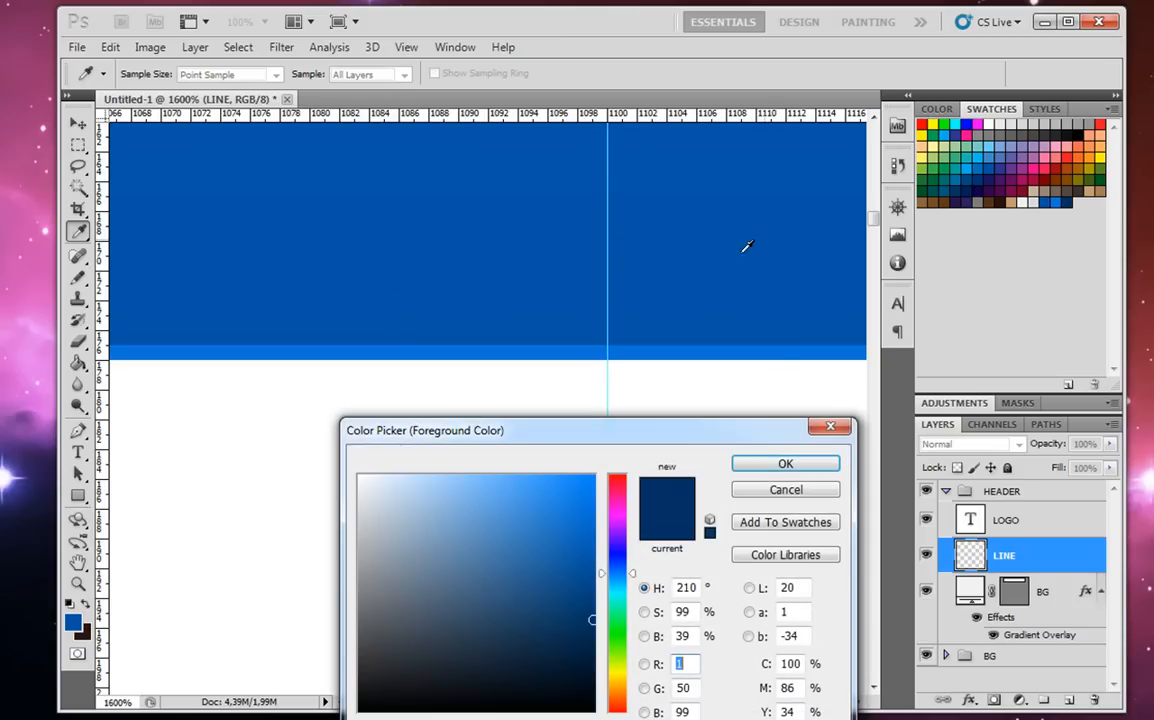
{"action": "left_click", "coordinate": [785, 466]}
Draw a 1 px dark blue Pencil line directly above the bright line, across the header and past its left end.
{"action": "left_click_drag", "start_coordinate": [541, 350], "coordinate": [255, 352]}
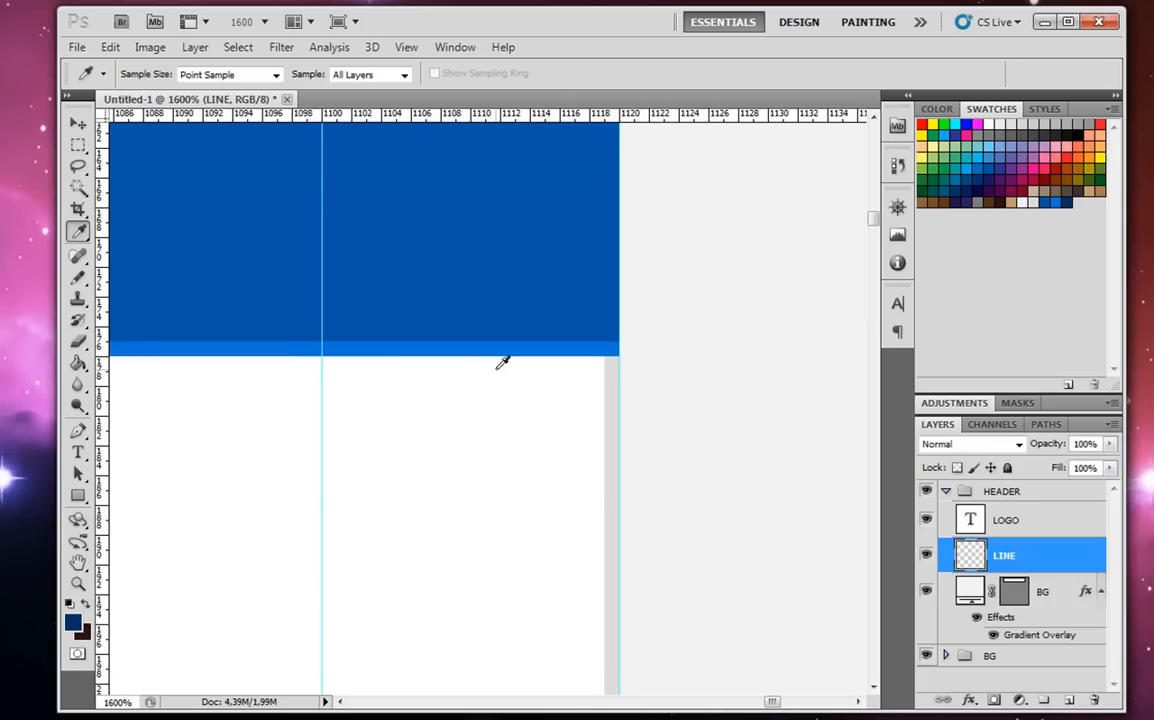
{"action": "scroll", "coordinate": [499, 375], "scroll_direction": "down", "scroll_amount": 2}
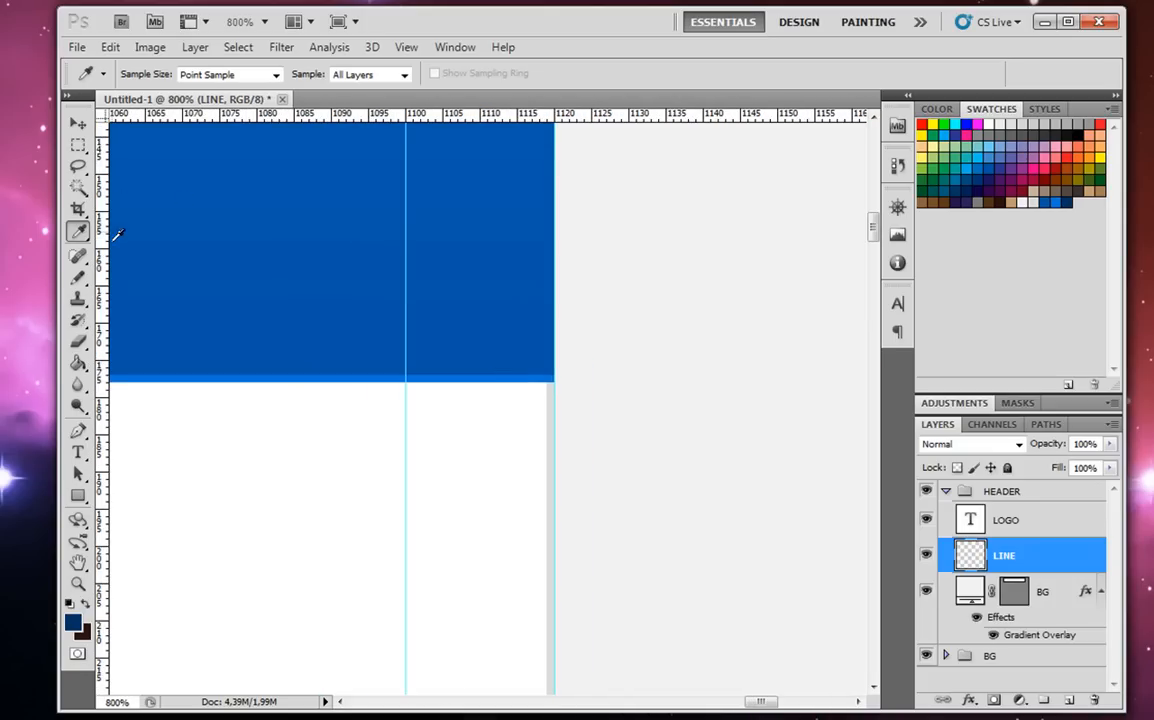
{"action": "left_click", "coordinate": [78, 277]}
{"action": "mouse_move", "coordinate": [550, 371]}
{"action": "left_mouse_down"}
{"action": "mouse_move", "coordinate": [126, 367]}
{"action": "mouse_move", "coordinate": [226, 370]}
{"action": "left_mouse_up"}
{"action": "key", "text": "ctrl+minus"}
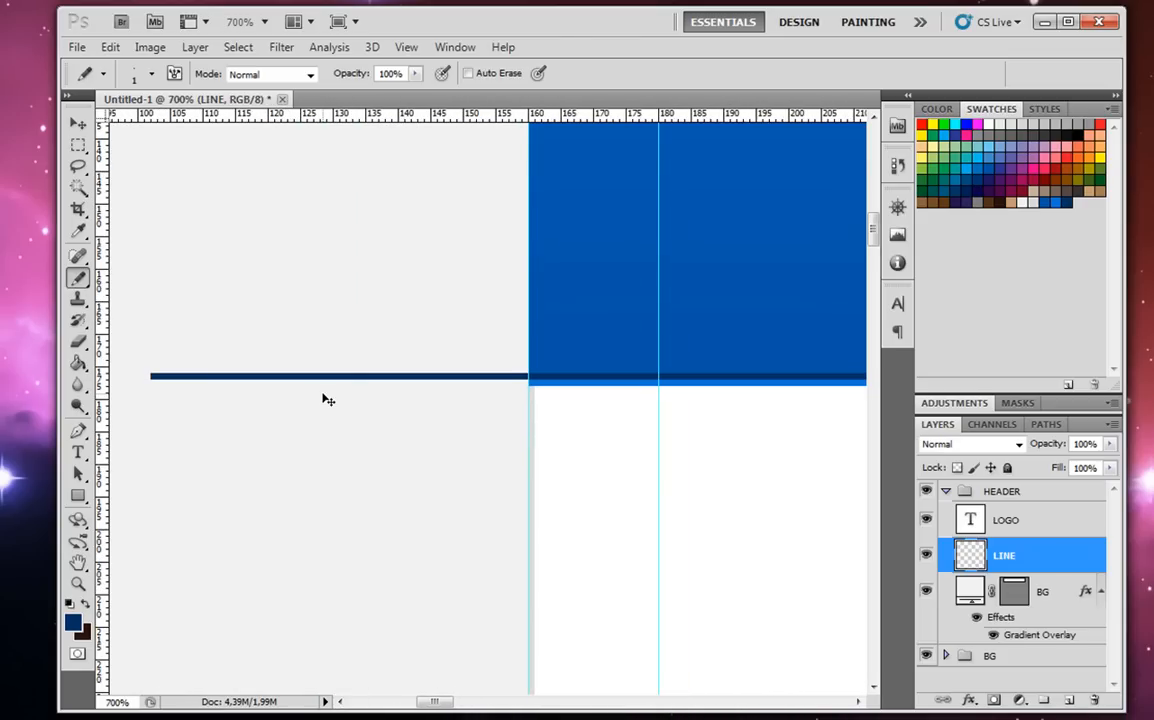
Delete the part of the dark line that extends beyond the header's left edge, then deselect.
{"action": "left_click", "coordinate": [78, 146]}
{"action": "left_click_drag", "start_coordinate": [115, 263], "coordinate": [523, 436]}
{"action": "key", "text": "Delete"}
{"action": "key", "text": "ctrl+d"}
Remove the dark line's overhang beyond the header's right edge and deselect.
{"action": "left_click_drag", "start_coordinate": [752, 417], "coordinate": [350, 346]}
{"action": "left_click_drag", "start_coordinate": [800, 371], "coordinate": [428, 371]}
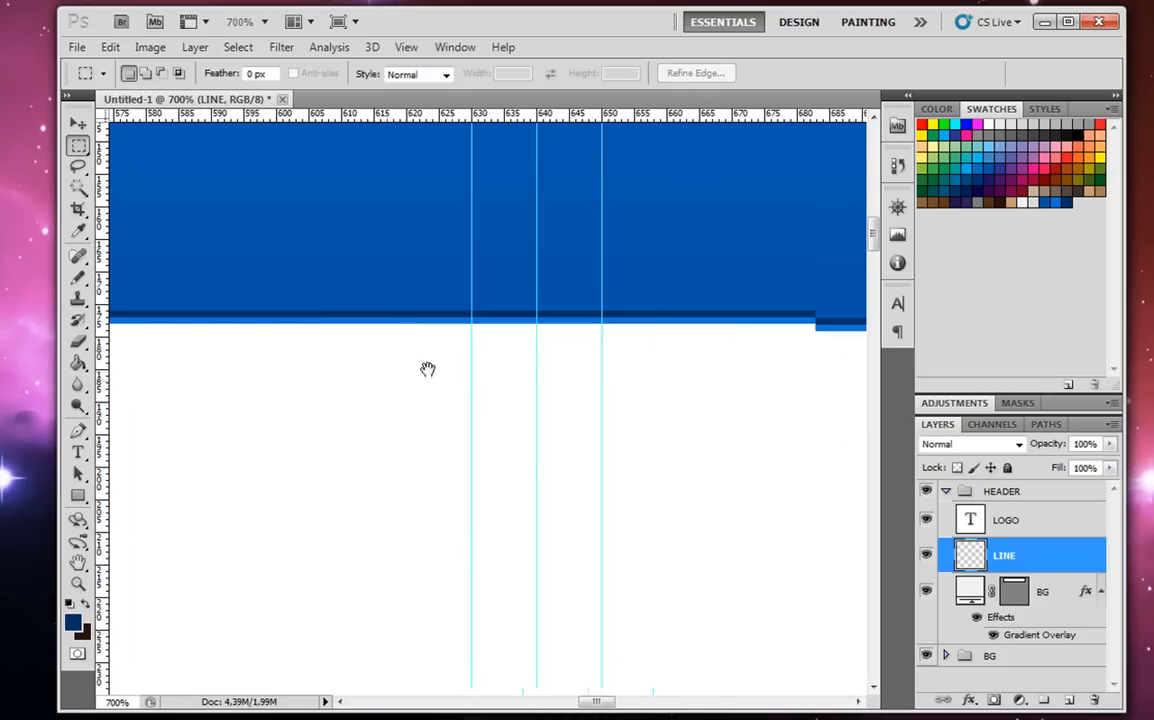
{"action": "left_click_drag", "start_coordinate": [822, 390], "coordinate": [500, 394]}
{"action": "scroll", "coordinate": [502, 398], "scroll_direction": "down", "scroll_amount": 2}
{"action": "left_click_drag", "start_coordinate": [755, 368], "coordinate": [224, 379]}
{"action": "left_click_drag", "start_coordinate": [630, 362], "coordinate": [389, 343]}
{"action": "left_click_drag", "start_coordinate": [745, 340], "coordinate": [242, 319]}
{"action": "left_click_drag", "start_coordinate": [556, 331], "coordinate": [297, 334]}
{"action": "scroll", "coordinate": [418, 328], "scroll_direction": "down", "scroll_amount": 3}
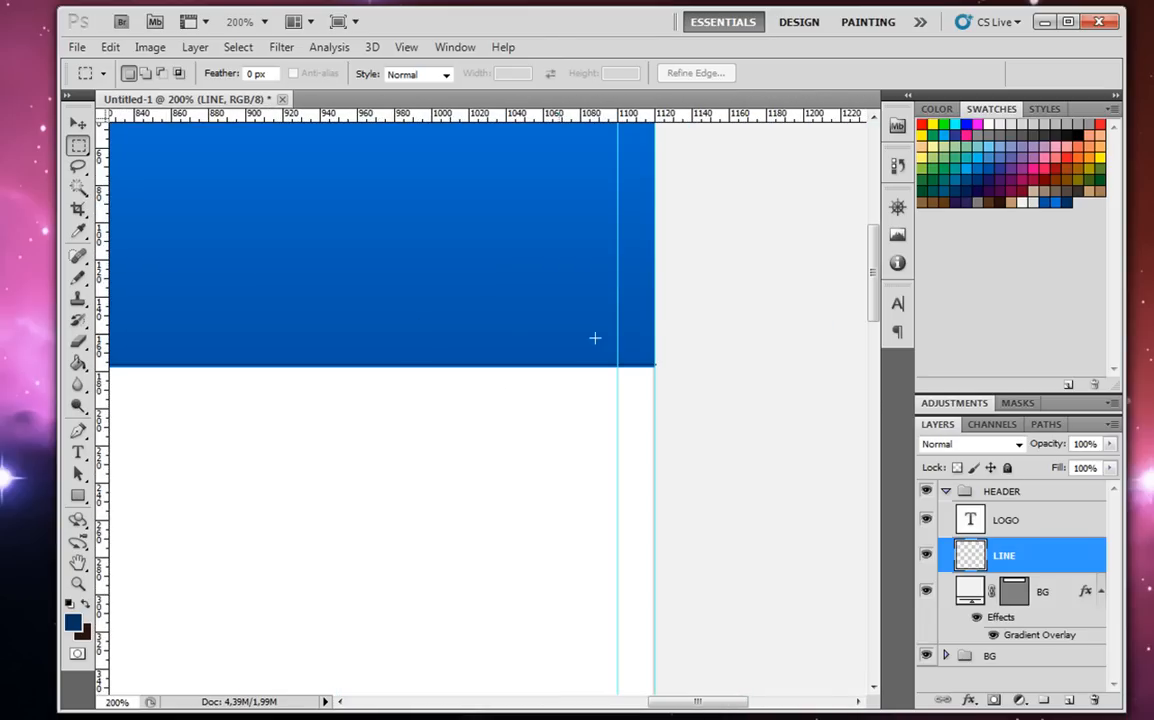
{"action": "key", "text": "ctrl+d"}
Examine the header's dark and bright edge lines up close and at 100% with the guides hidden.
{"action": "key", "text": "ctrl+plus"}
{"action": "key", "text": "ctrl+plus"}
{"action": "key", "text": "ctrl+plus"}
{"action": "key", "text": "ctrl+plus"}
{"action": "key", "text": "ctrl+plus"}
{"action": "left_click_drag", "start_coordinate": [634, 403], "coordinate": [509, 394]}
{"action": "key", "text": "ctrl+h"}
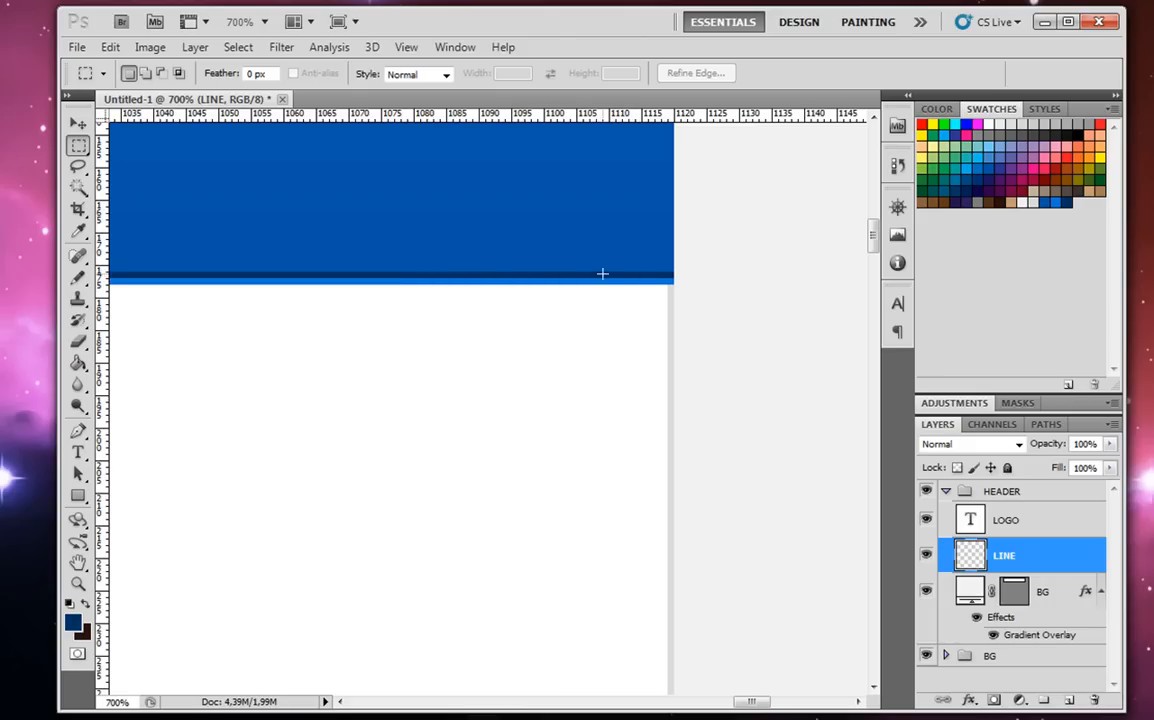
{"action": "scroll", "coordinate": [597, 253], "scroll_direction": "up", "scroll_amount": 5}
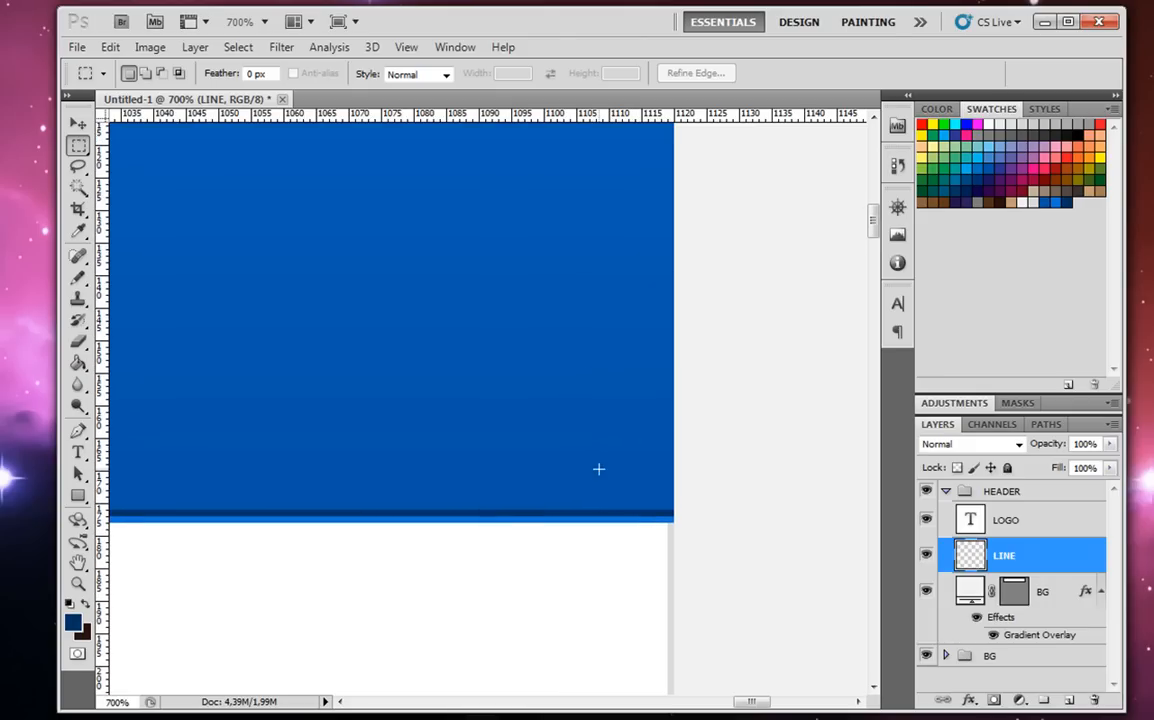
{"action": "scroll", "coordinate": [603, 475], "scroll_direction": "down", "scroll_amount": 5}
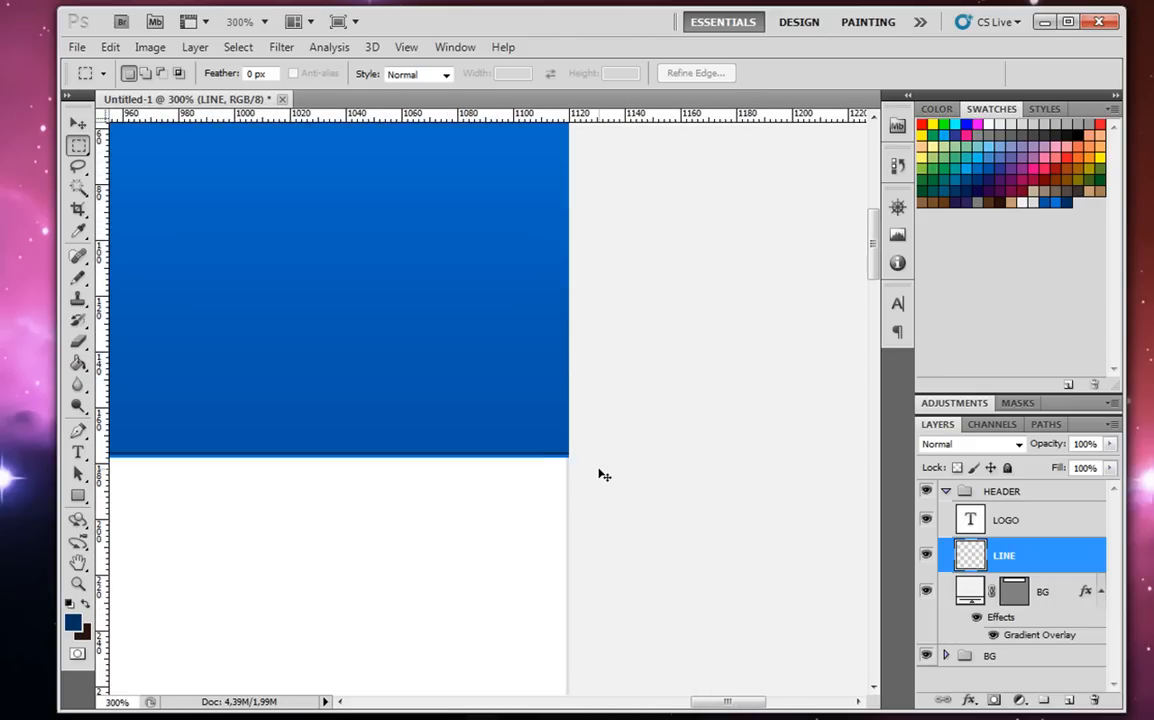
{"action": "scroll", "coordinate": [603, 475], "scroll_direction": "down", "scroll_amount": 2}
{"action": "scroll", "coordinate": [386, 441], "scroll_direction": "left", "scroll_amount": 6}
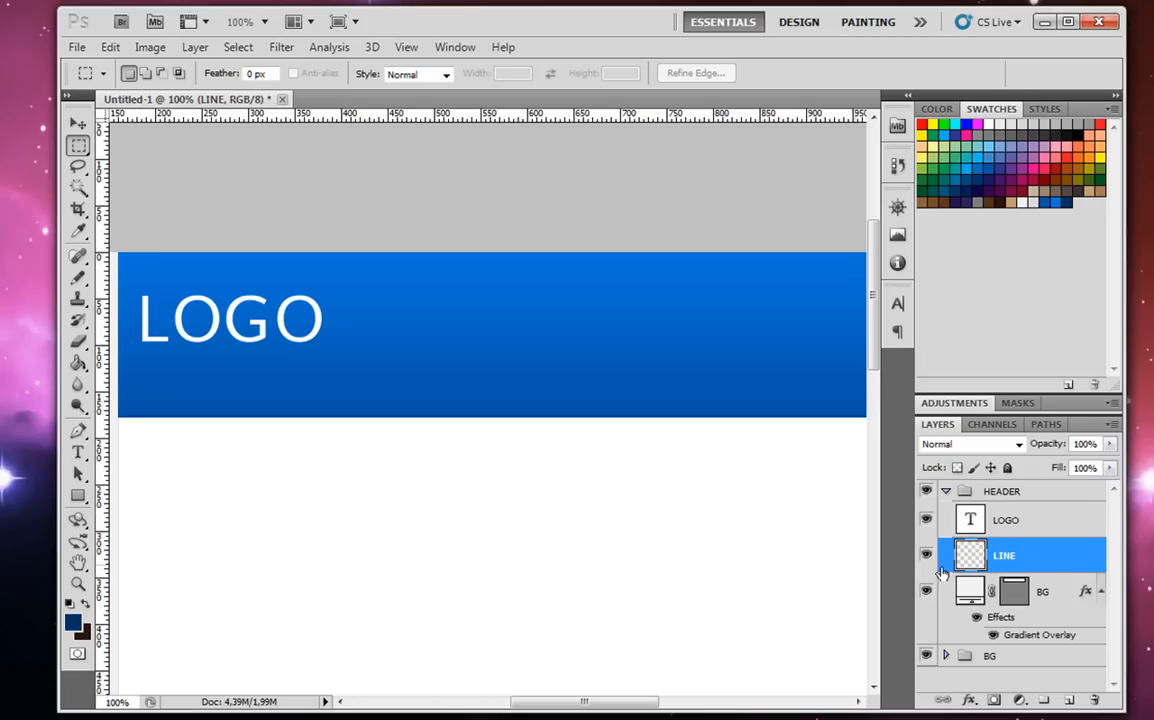
Create a NAV group between the LOGO and LINE layers in the HEADER group and add an empty layer inside it.
{"action": "left_click", "coordinate": [1044, 701]}
{"action": "double_click", "coordinate": [1020, 548]}
{"action": "type", "text": "NAV"}
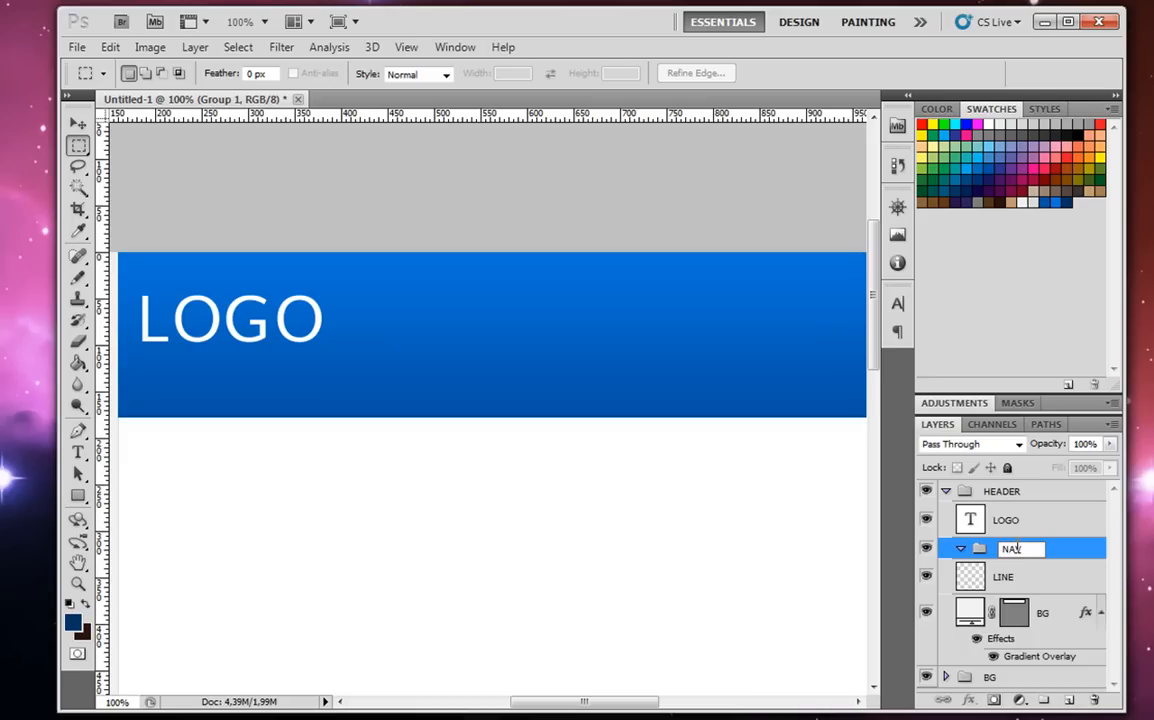
{"action": "left_click", "coordinate": [1033, 566]}
{"action": "left_click", "coordinate": [966, 549]}
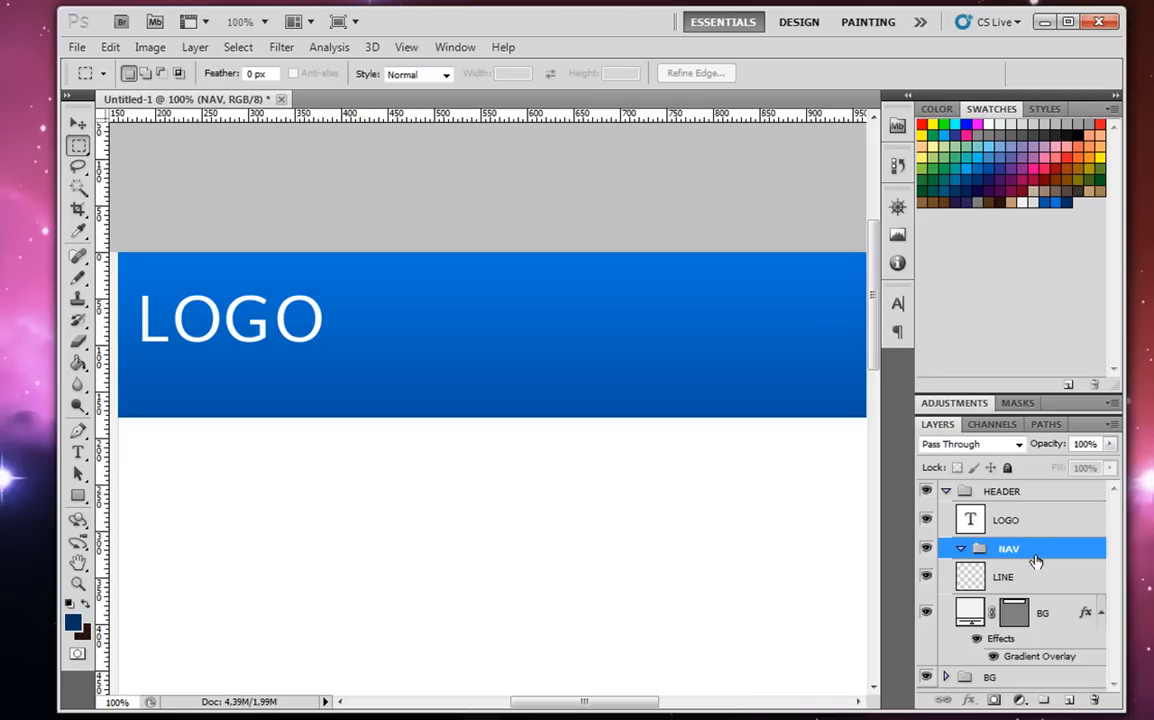
{"action": "left_click", "coordinate": [1070, 699]}
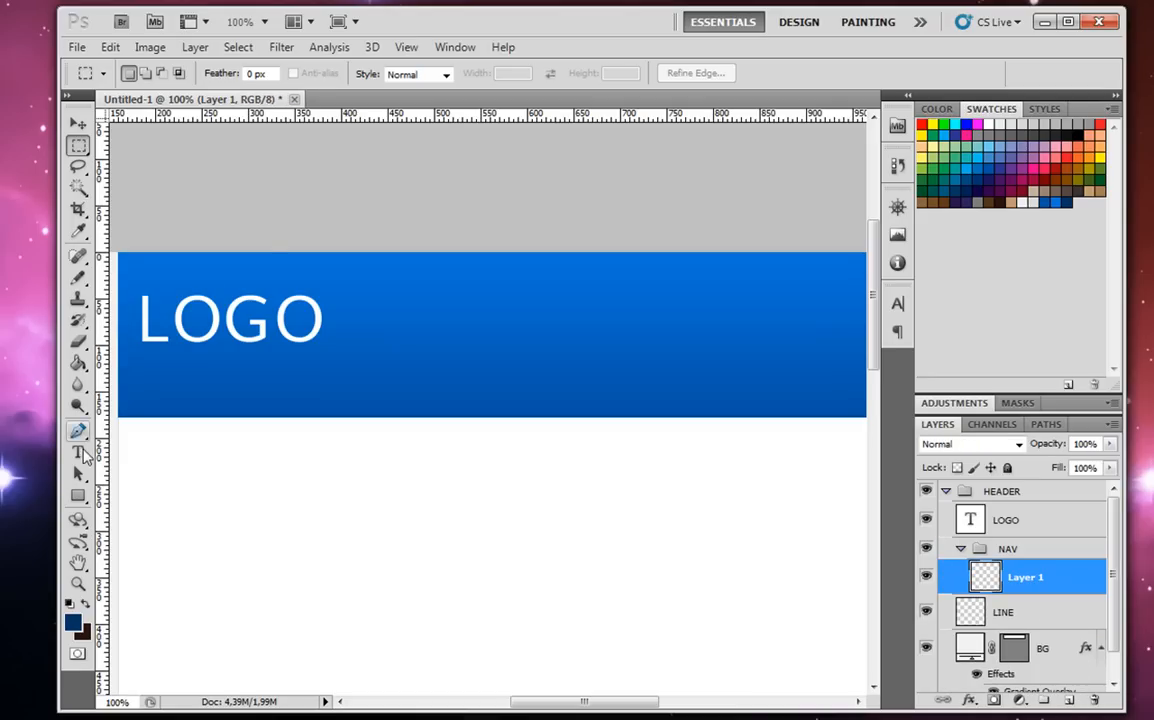
Set the Type tool's text colour to white.
{"action": "left_click", "coordinate": [78, 452]}
{"action": "left_click", "coordinate": [659, 73]}
{"action": "left_click_drag", "start_coordinate": [470, 540], "coordinate": [360, 476]}
{"action": "left_click", "coordinate": [790, 465]}
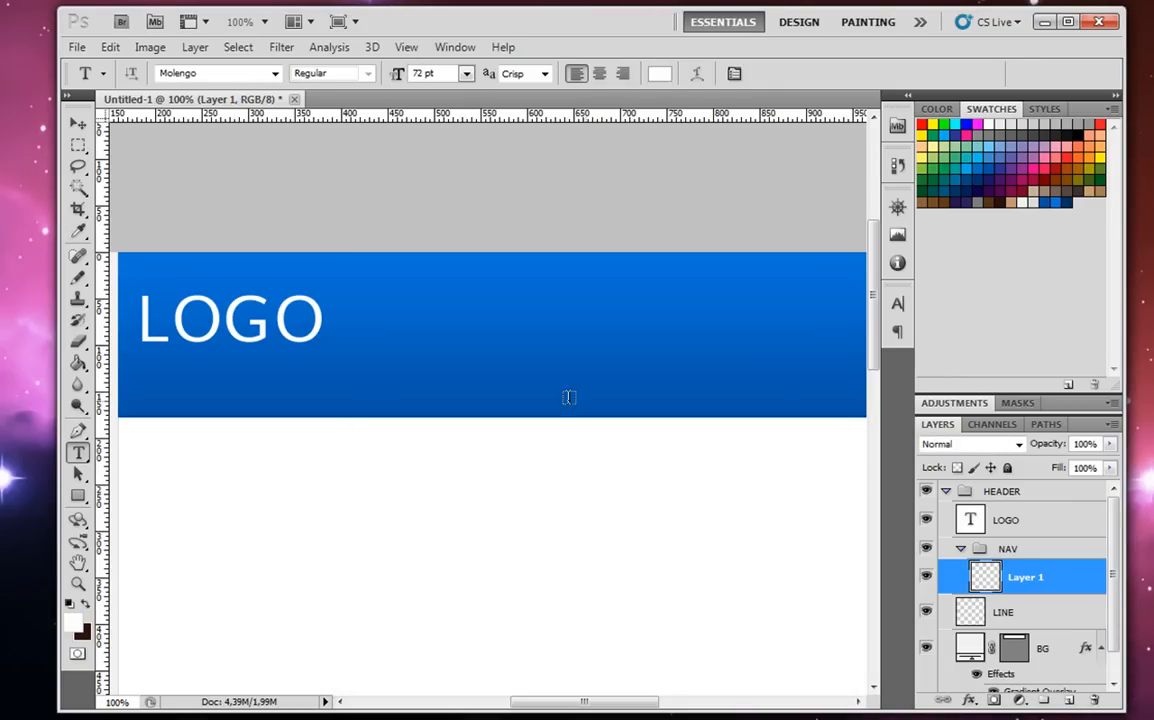
Show the guides and add the text HOMEPAGE at 18 pt in a box about 295 px wide, starting at the 650 px guide low in the header.
{"action": "key", "text": "ctrl+semicolon"}
{"action": "left_click_drag", "start_coordinate": [619, 414], "coordinate": [559, 376]}
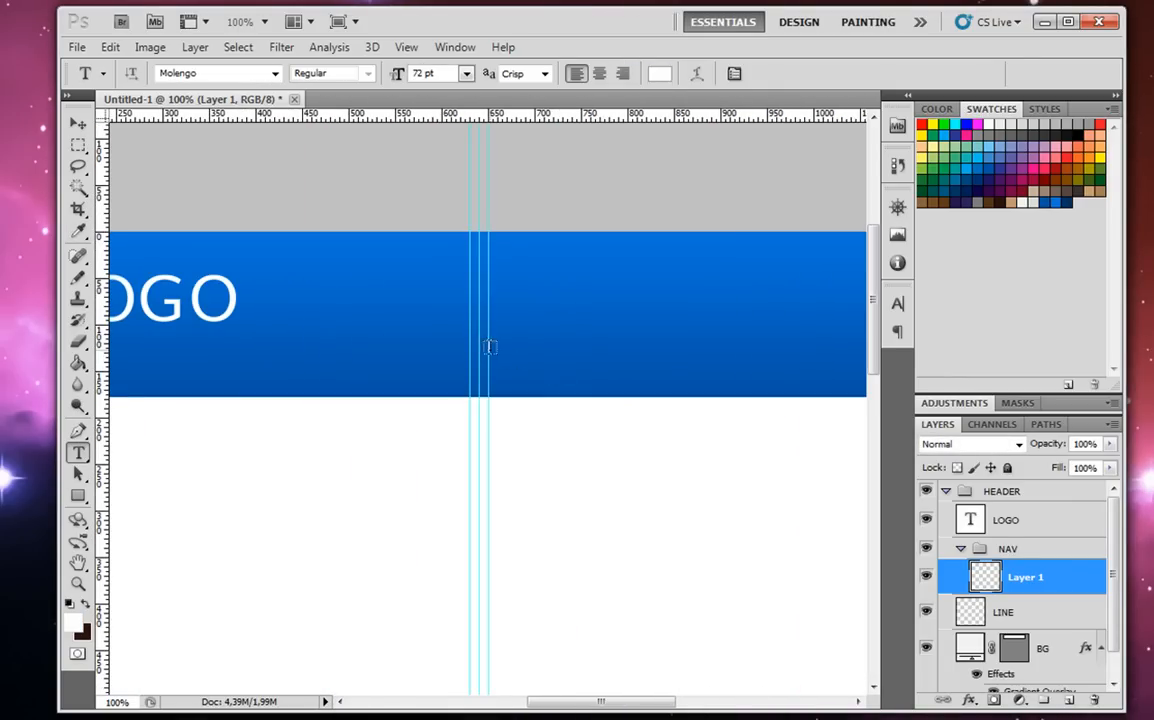
{"action": "left_click_drag", "start_coordinate": [487, 350], "coordinate": [761, 393]}
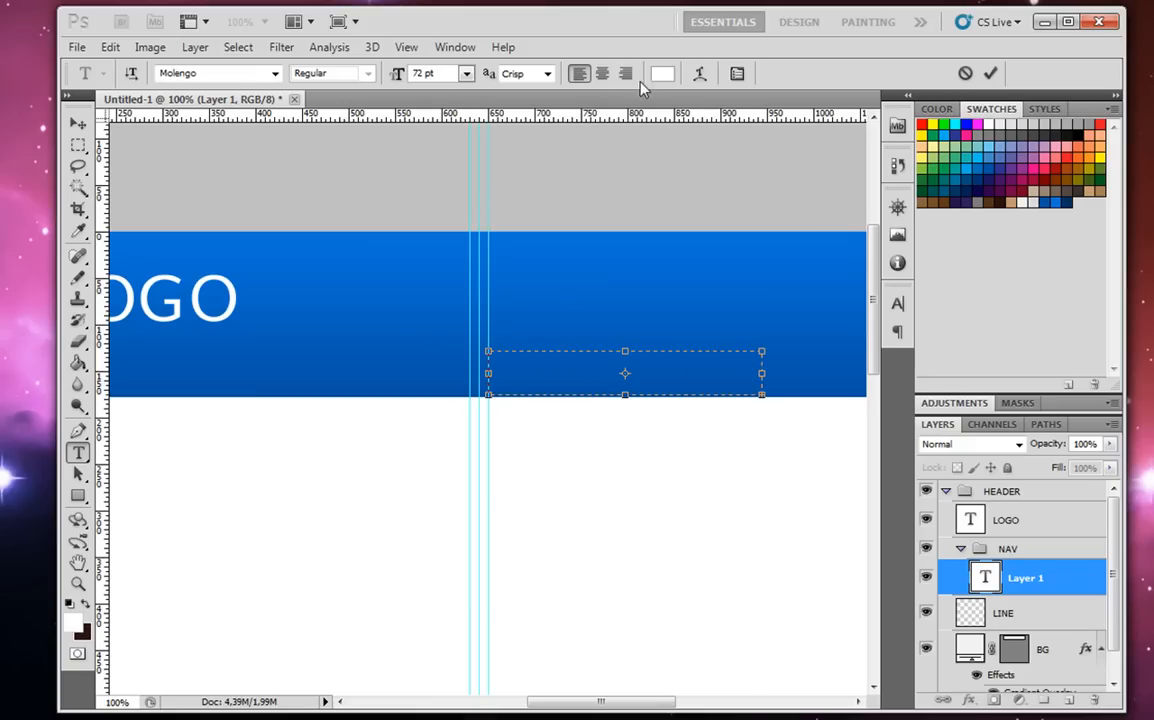
{"action": "left_click_drag", "start_coordinate": [625, 396], "coordinate": [638, 509]}
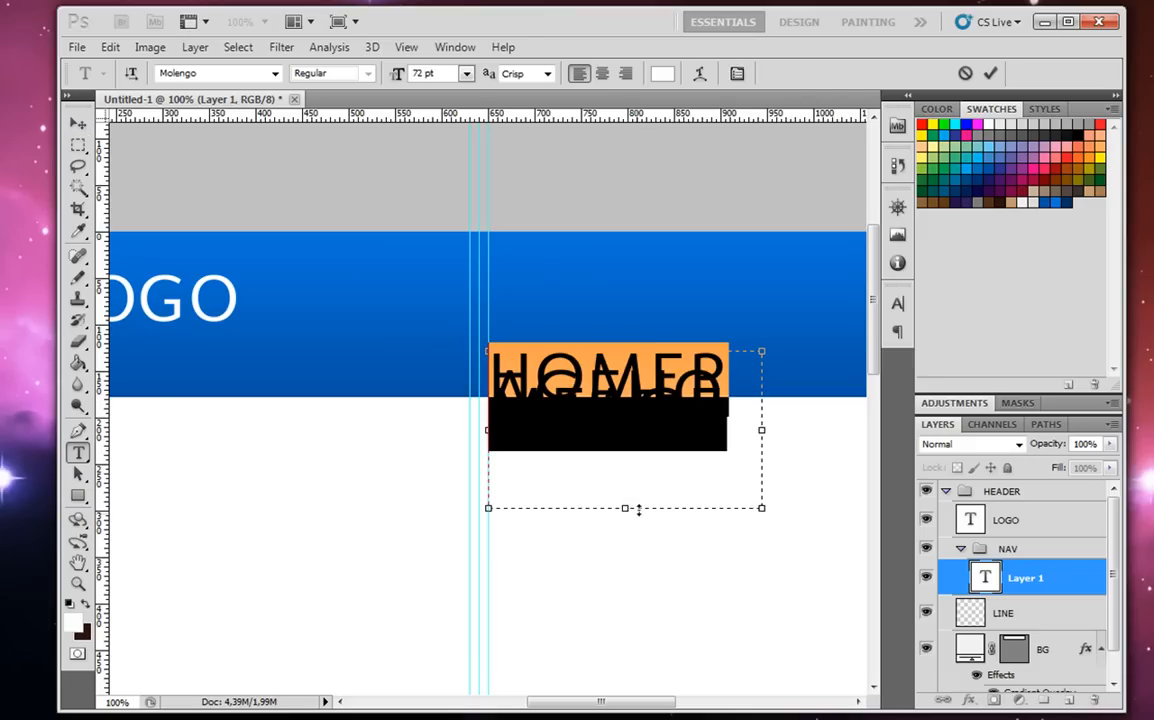
{"action": "left_click", "coordinate": [466, 73]}
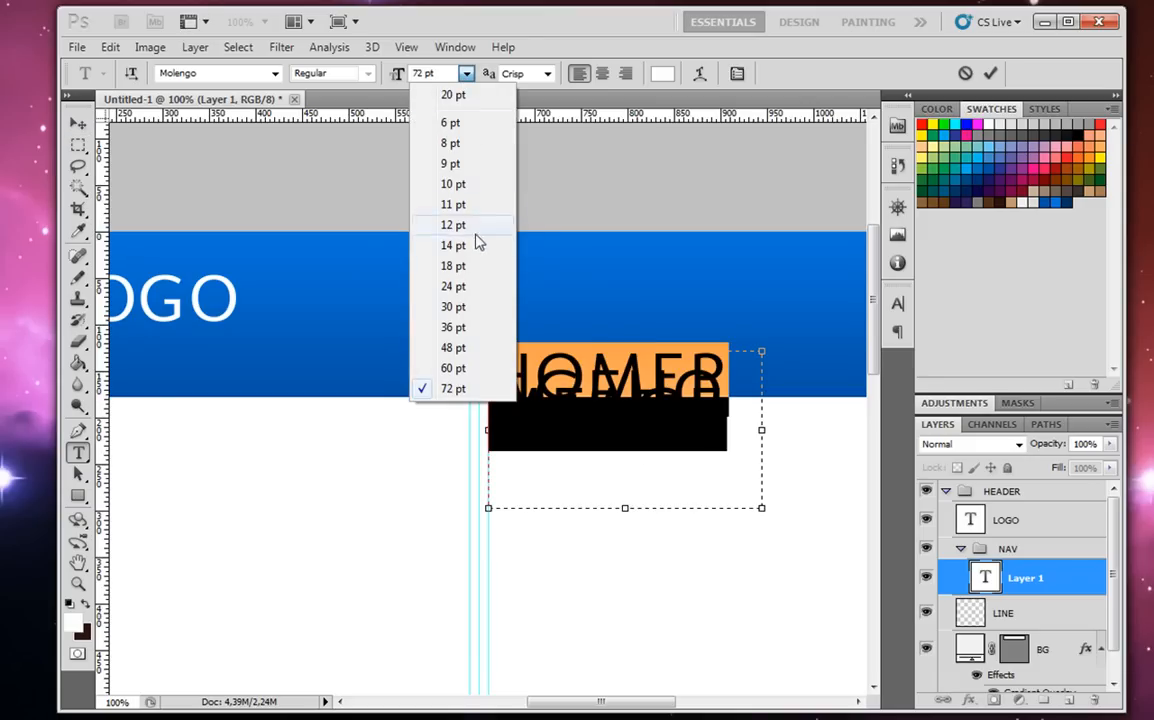
{"action": "left_click", "coordinate": [456, 265]}
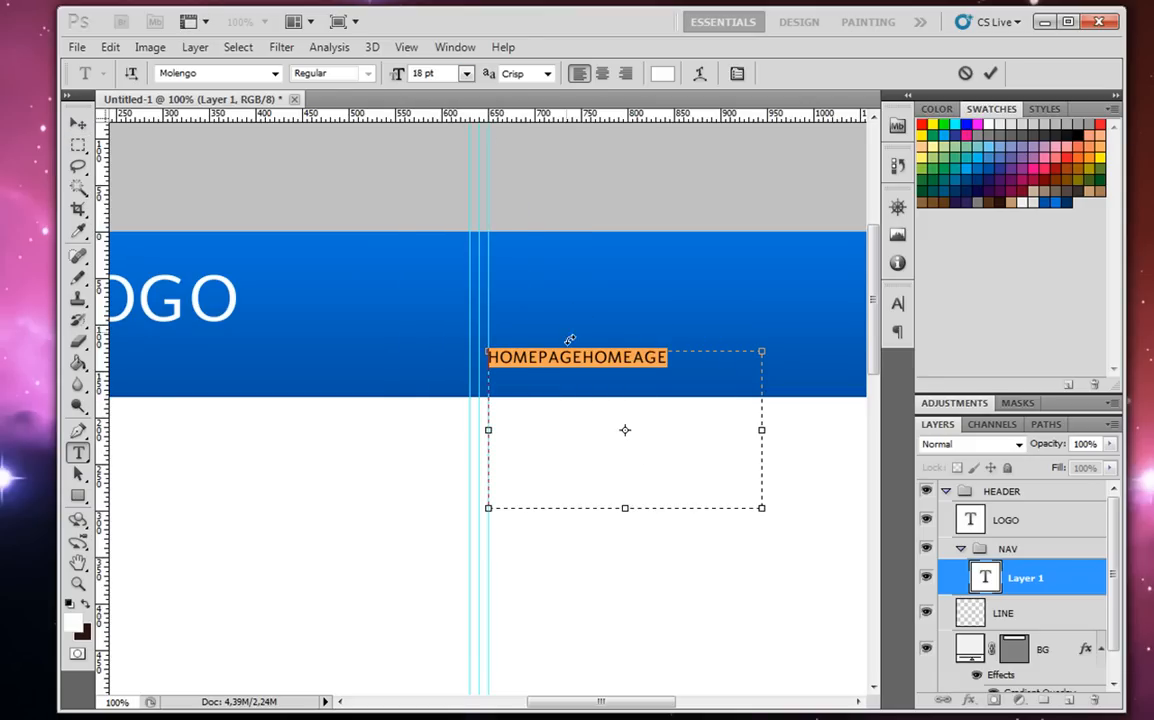
{"action": "left_click", "coordinate": [589, 358]}
{"action": "left_click_drag", "start_coordinate": [580, 359], "coordinate": [714, 355]}
{"action": "key", "text": "BackSpace"}
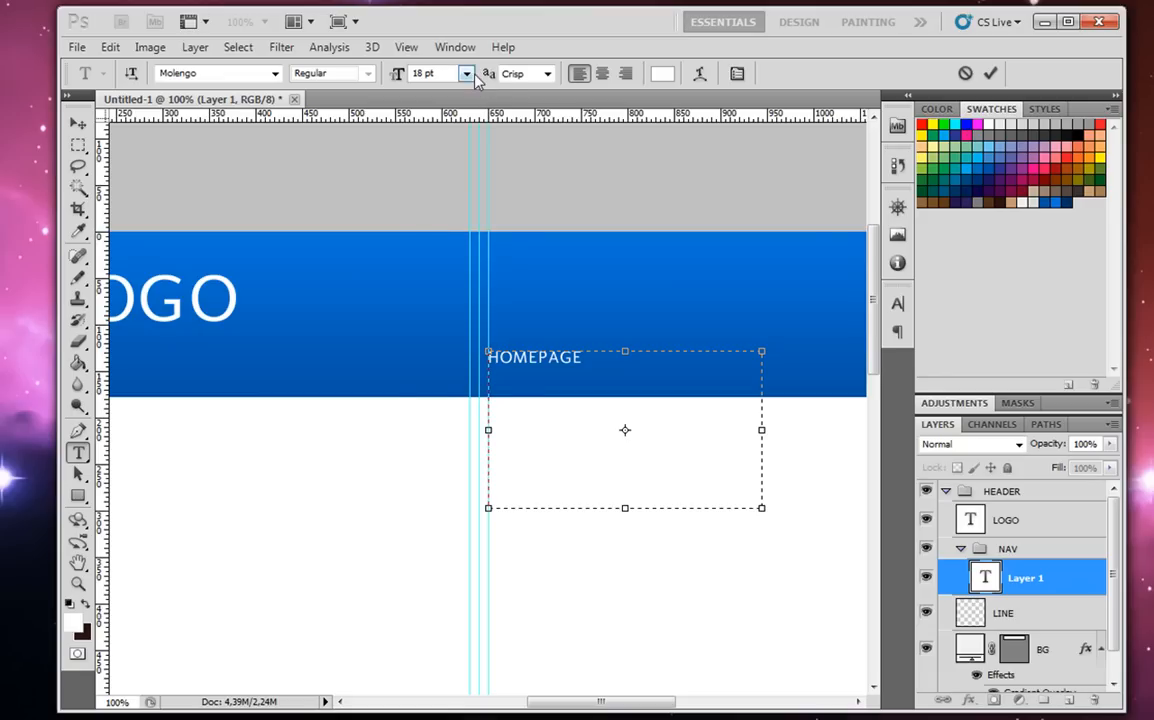
Set the HOMEPAGE text to 30 pt and shorten its text box to end at the header's bottom edge.
{"action": "left_click", "coordinate": [466, 73]}
{"action": "left_click", "coordinate": [455, 304]}
{"action": "left_click_drag", "start_coordinate": [610, 347], "coordinate": [304, 332]}
{"action": "left_click", "coordinate": [466, 73]}
{"action": "left_click", "coordinate": [455, 307]}
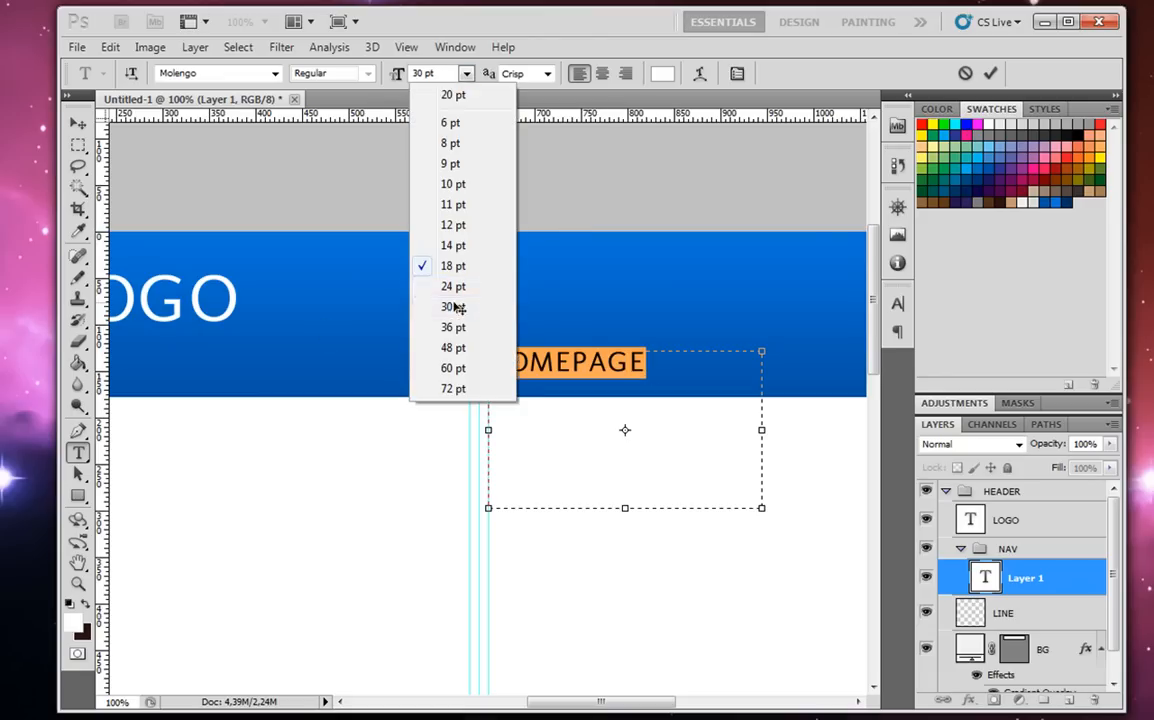
{"action": "left_click_drag", "start_coordinate": [624, 510], "coordinate": [624, 401]}
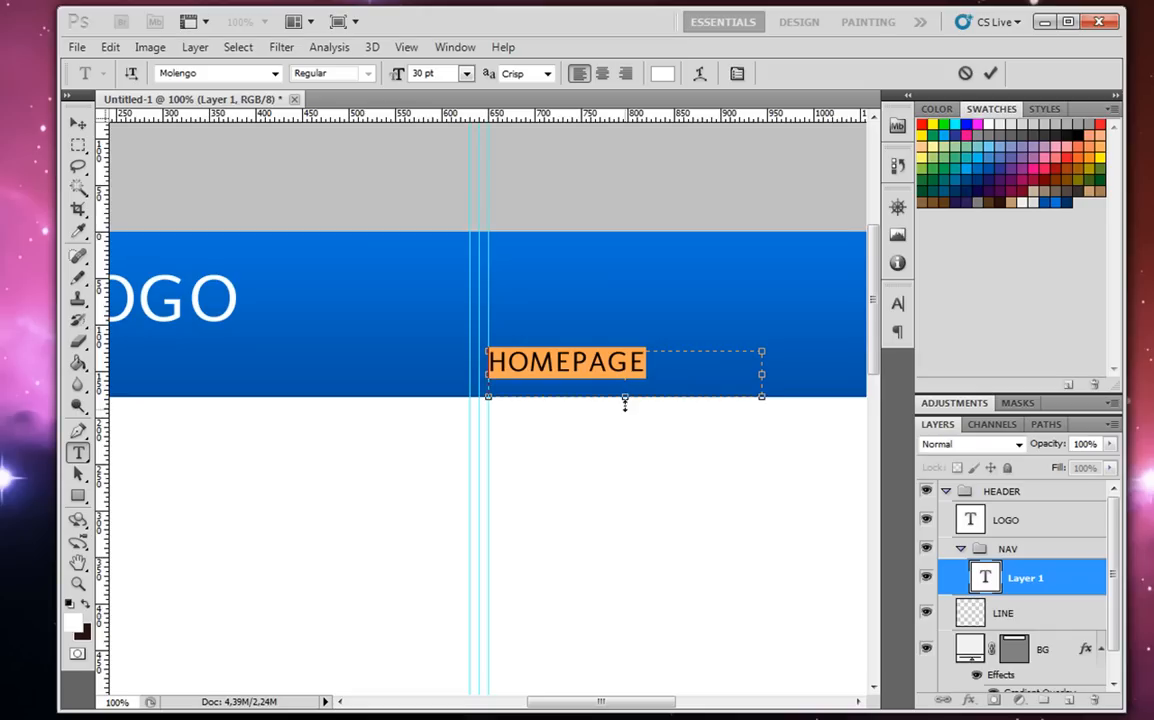
Centre-align the HOMEPAGE text and move it just left of the three central guides, near the header's bottom edge.
{"action": "left_click", "coordinate": [602, 73]}
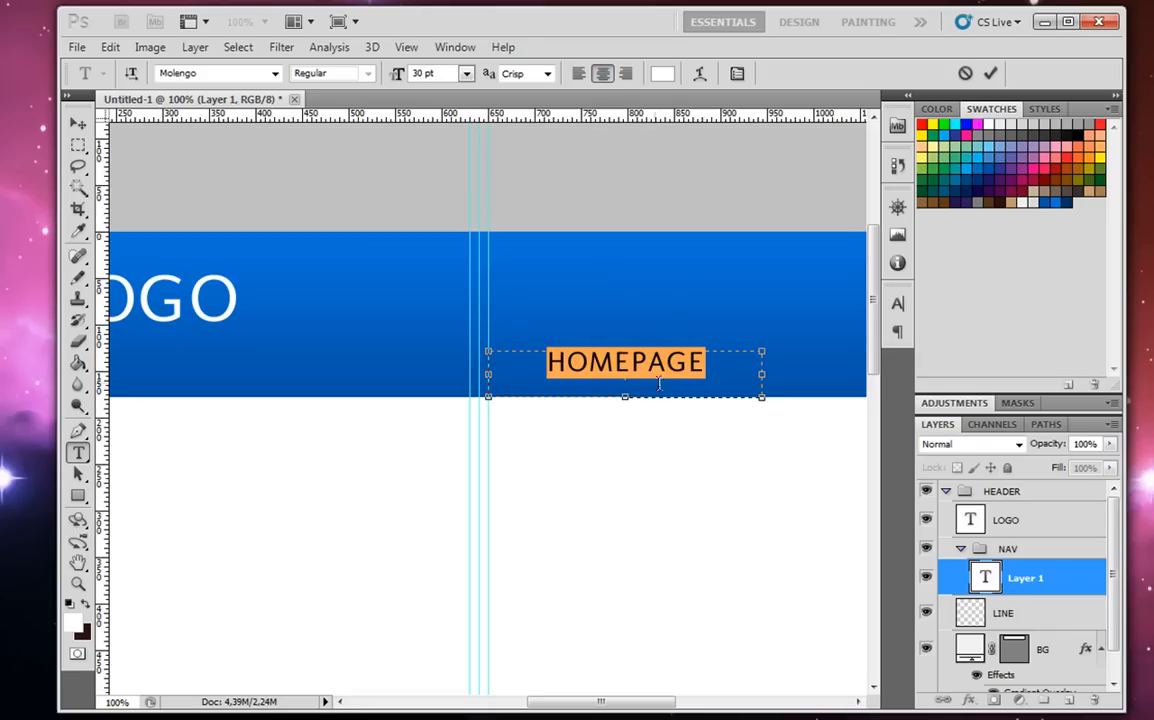
{"action": "left_click_drag", "start_coordinate": [627, 398], "coordinate": [355, 383]}
{"action": "left_click", "coordinate": [77, 122]}
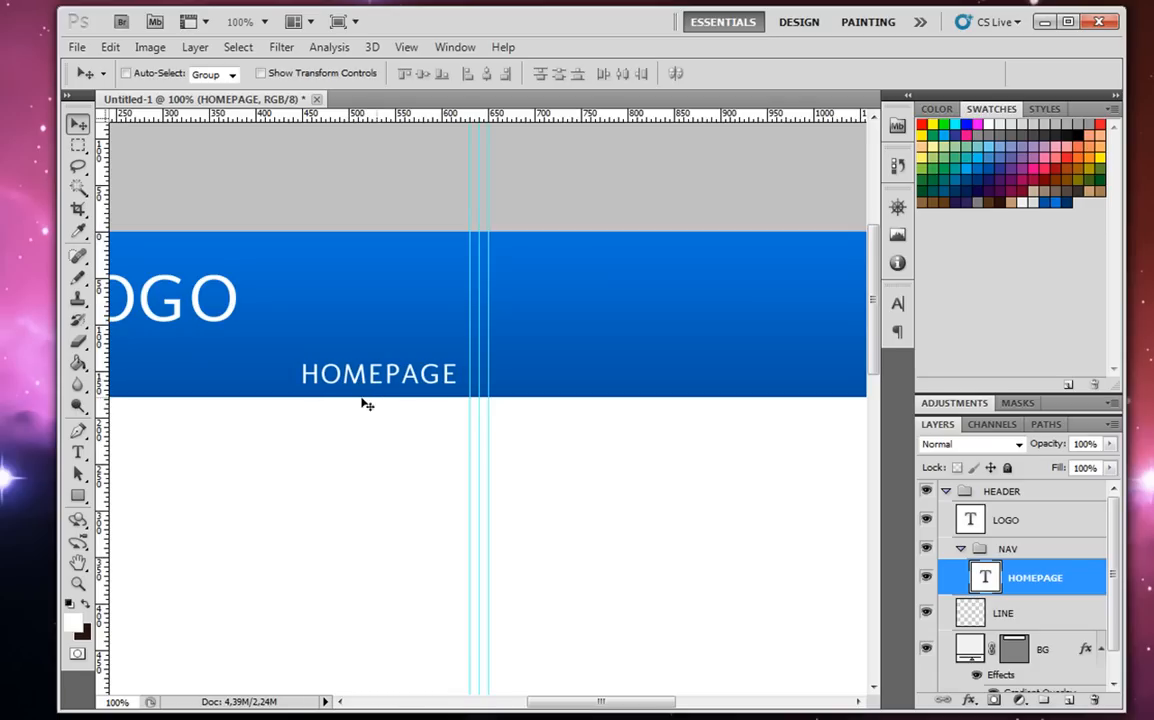
Duplicate the HOMEPAGE layer and move the copy horizontally to just right of the central guides.
{"action": "right_click", "coordinate": [1033, 583]}
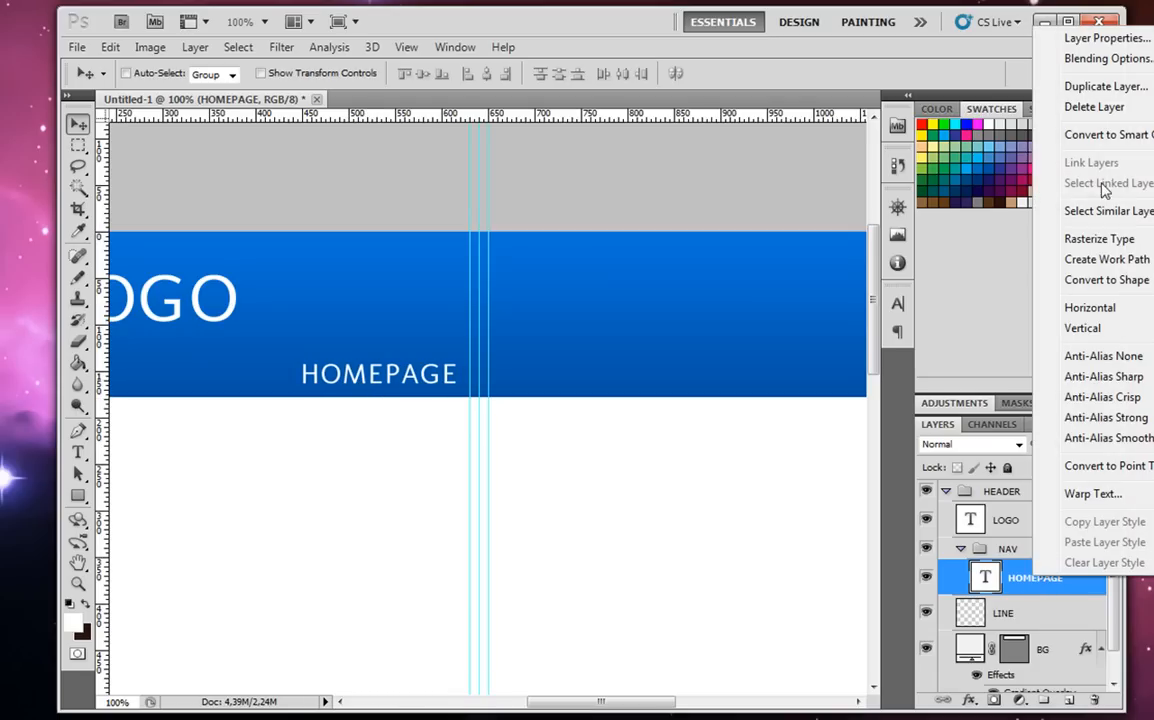
{"action": "left_click", "coordinate": [1065, 81]}
{"action": "left_click", "coordinate": [779, 199]}
{"action": "left_click_drag", "start_coordinate": [405, 376], "coordinate": [596, 377]}
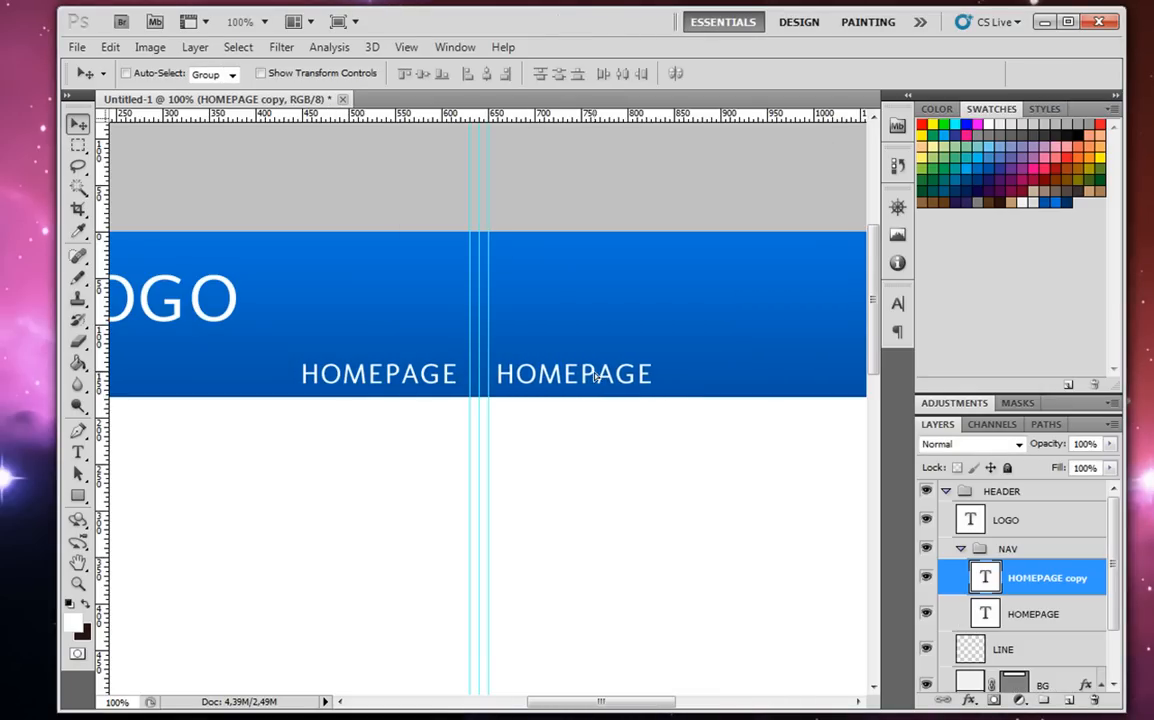
Replace the copied HOMEPAGE text beside the central guides with PORTFOLIO and shift it about 35 px further right.
{"action": "left_click", "coordinate": [78, 452]}
{"action": "double_click", "coordinate": [587, 370]}
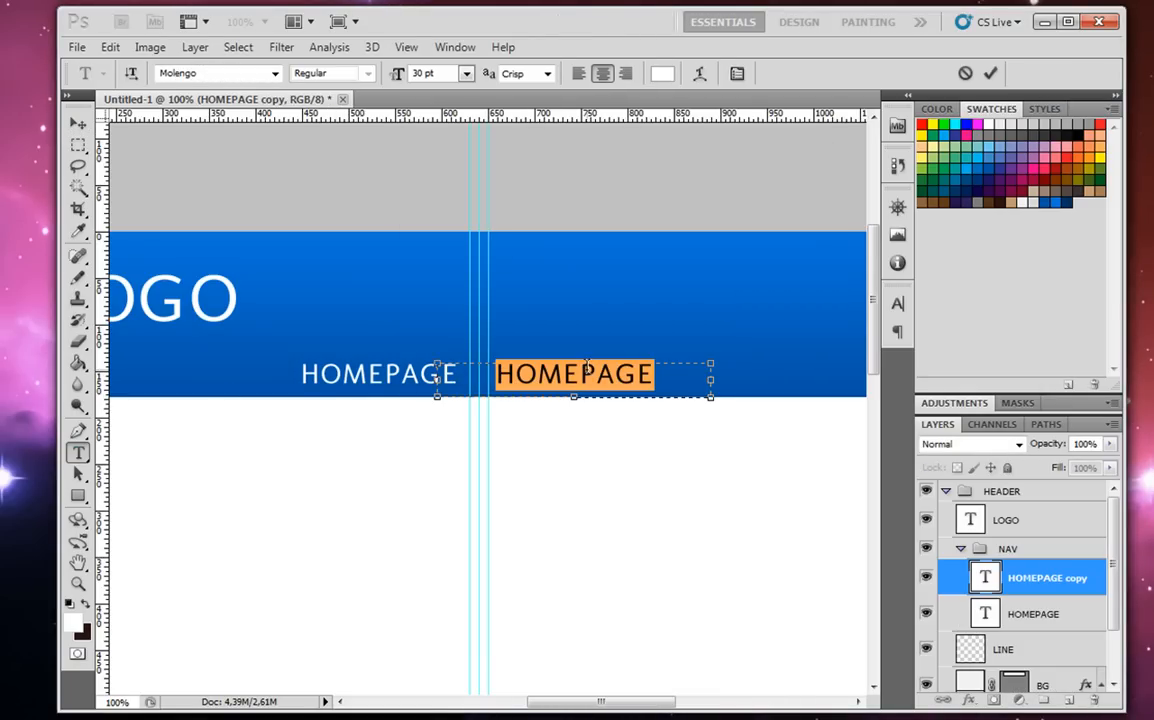
{"action": "type", "text": "PORT"}
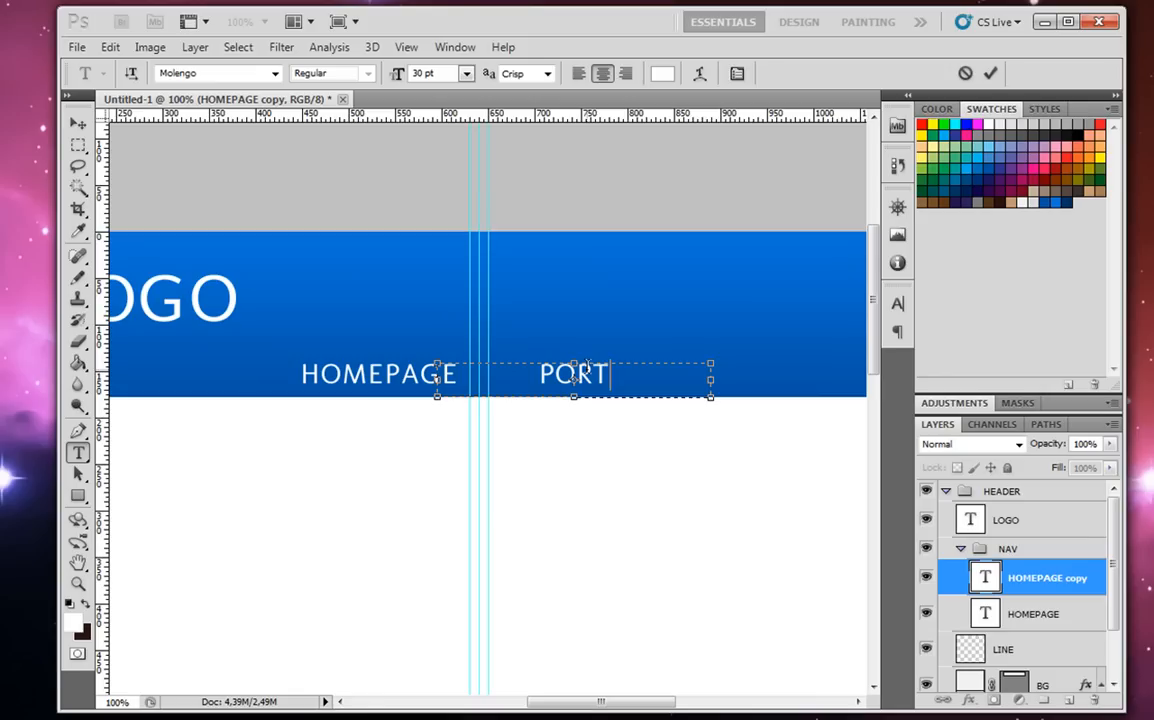
{"action": "type", "text": "FOLIO"}
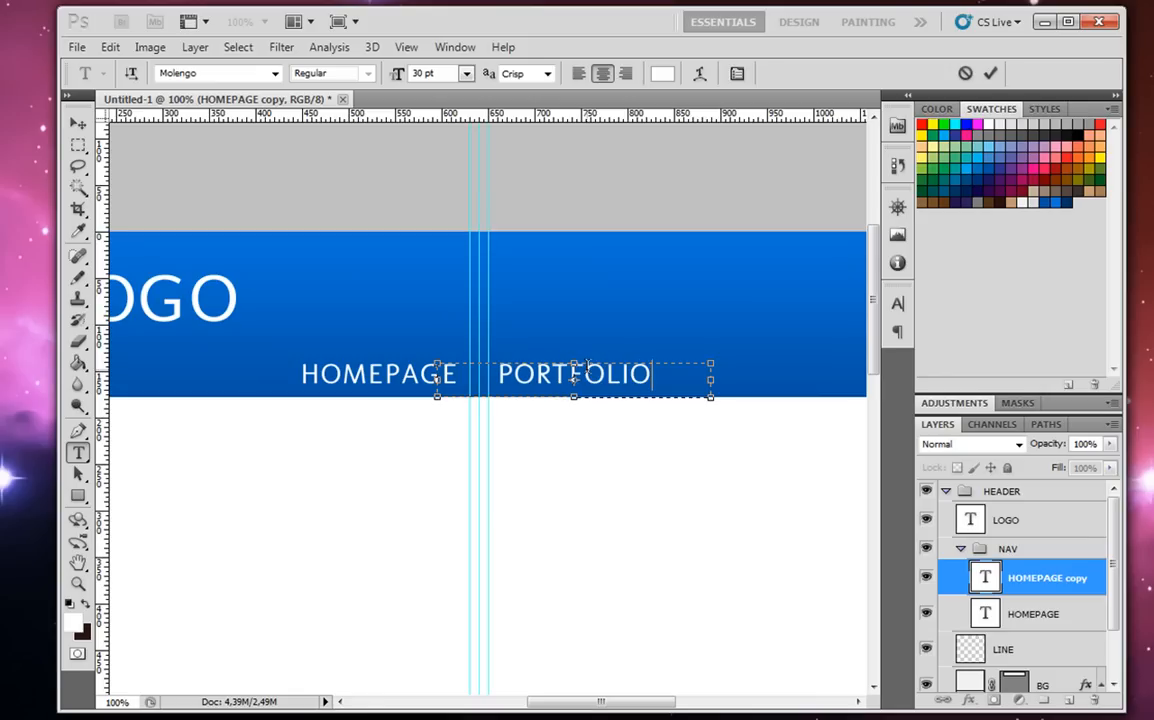
{"action": "left_click", "coordinate": [77, 122]}
{"action": "left_click_drag", "start_coordinate": [533, 375], "coordinate": [566, 376]}
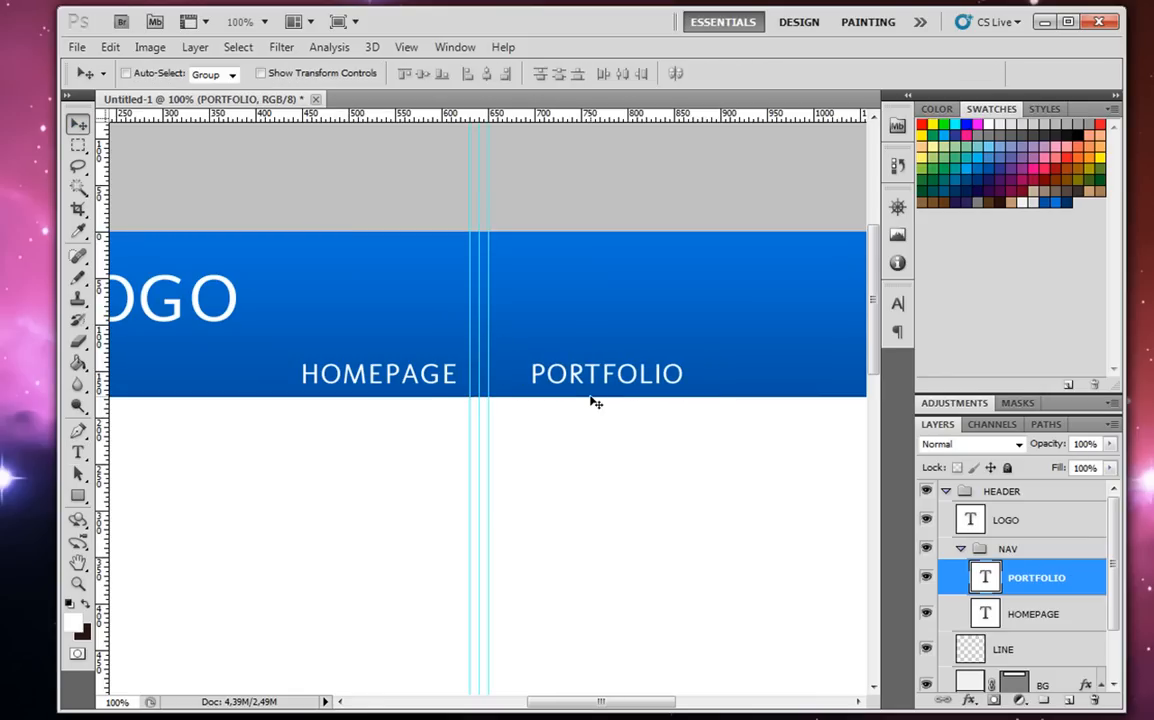
Duplicate the PORTFOLIO layer and move the copy horizontally to just right of the original.
{"action": "key", "text": "ctrl+minus"}
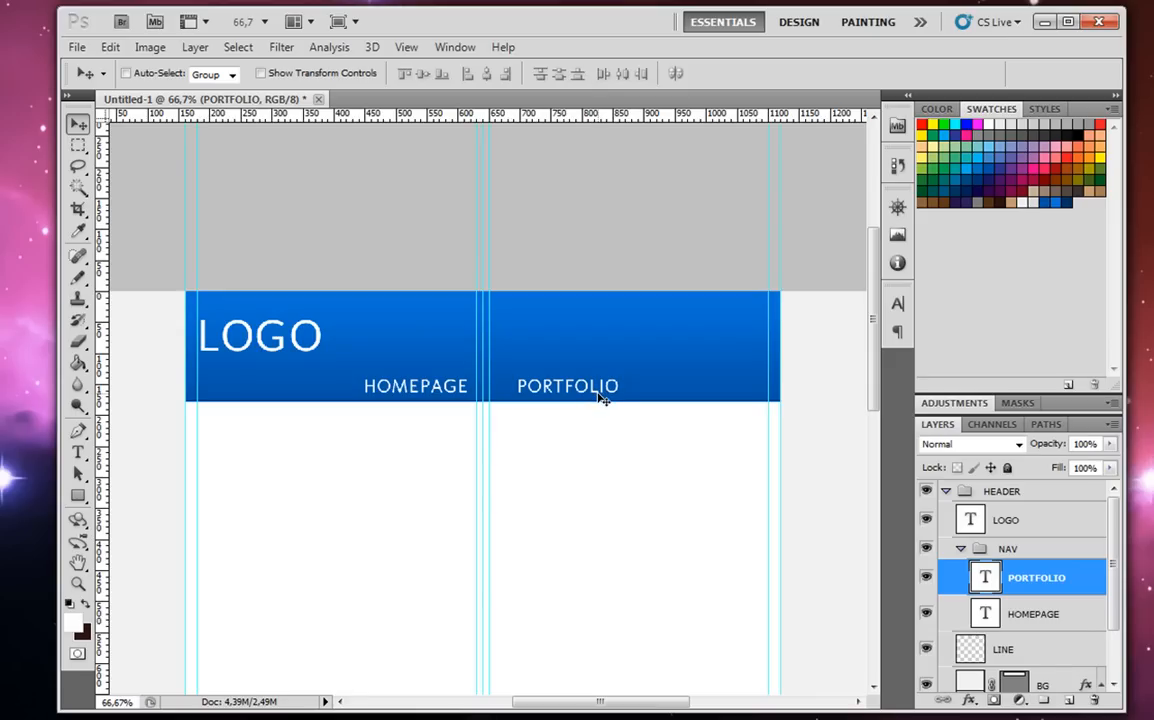
{"action": "right_click", "coordinate": [985, 582]}
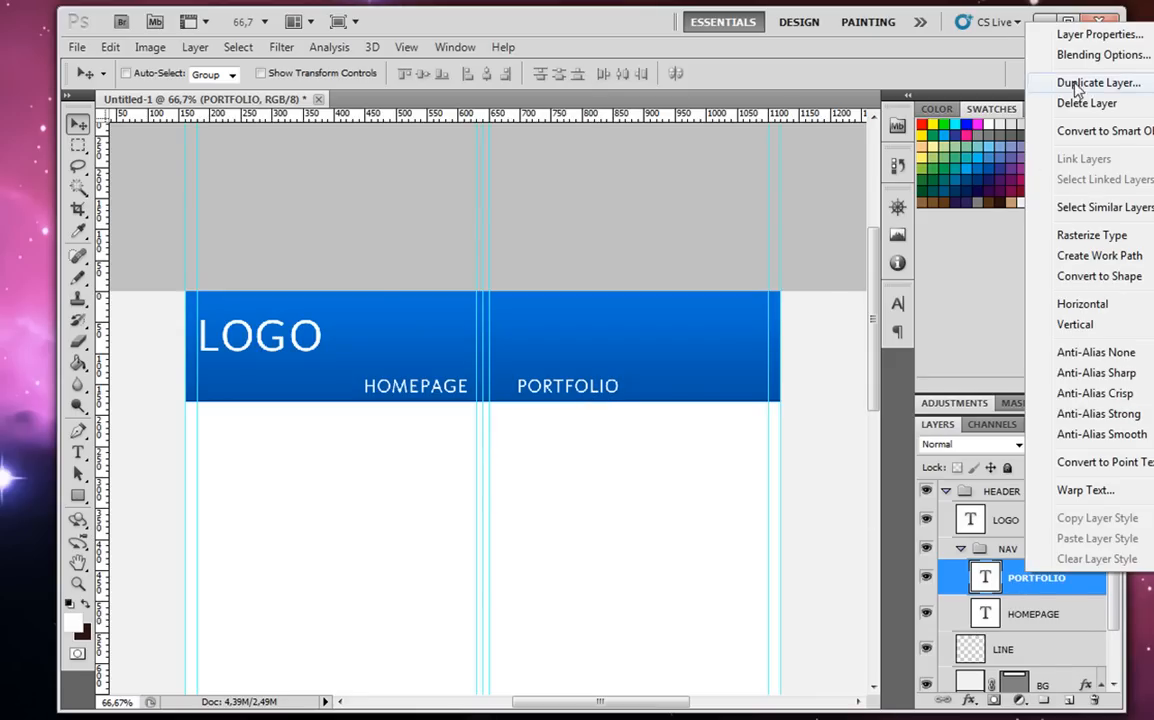
{"action": "left_click", "coordinate": [1077, 88]}
{"action": "left_click", "coordinate": [806, 196]}
{"action": "left_click_drag", "start_coordinate": [566, 389], "coordinate": [687, 392]}
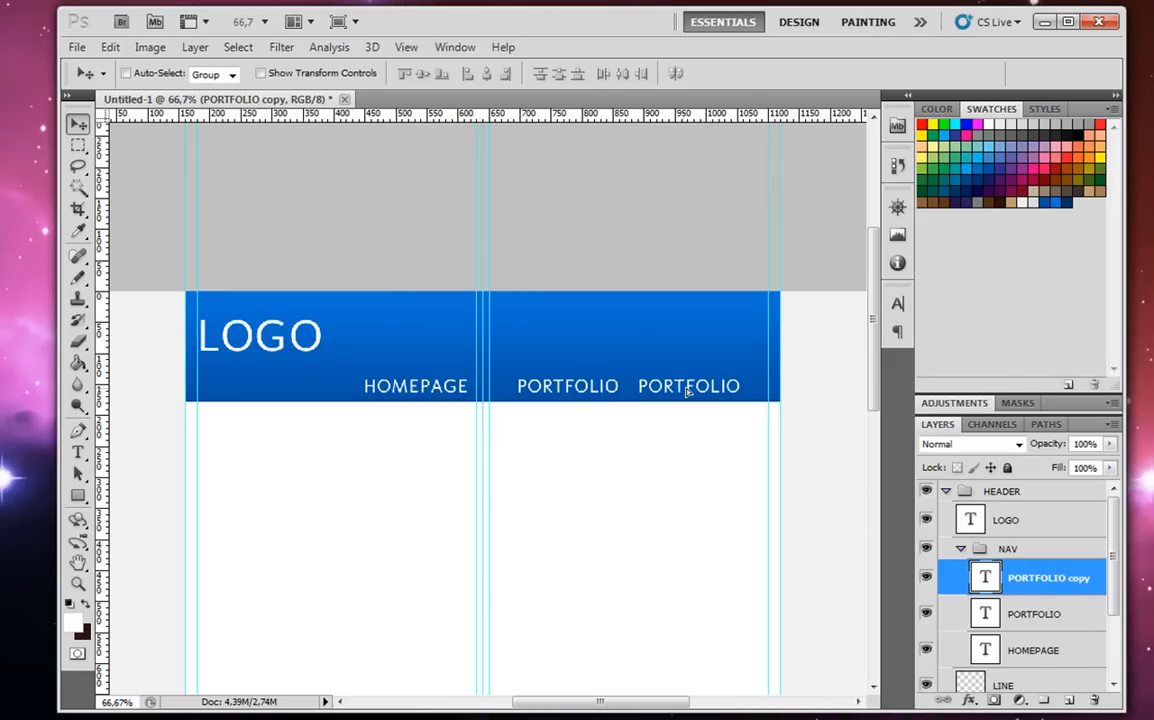
Change the text of the PORTFOLIO copy to CONTACT.
{"action": "left_click", "coordinate": [78, 452]}
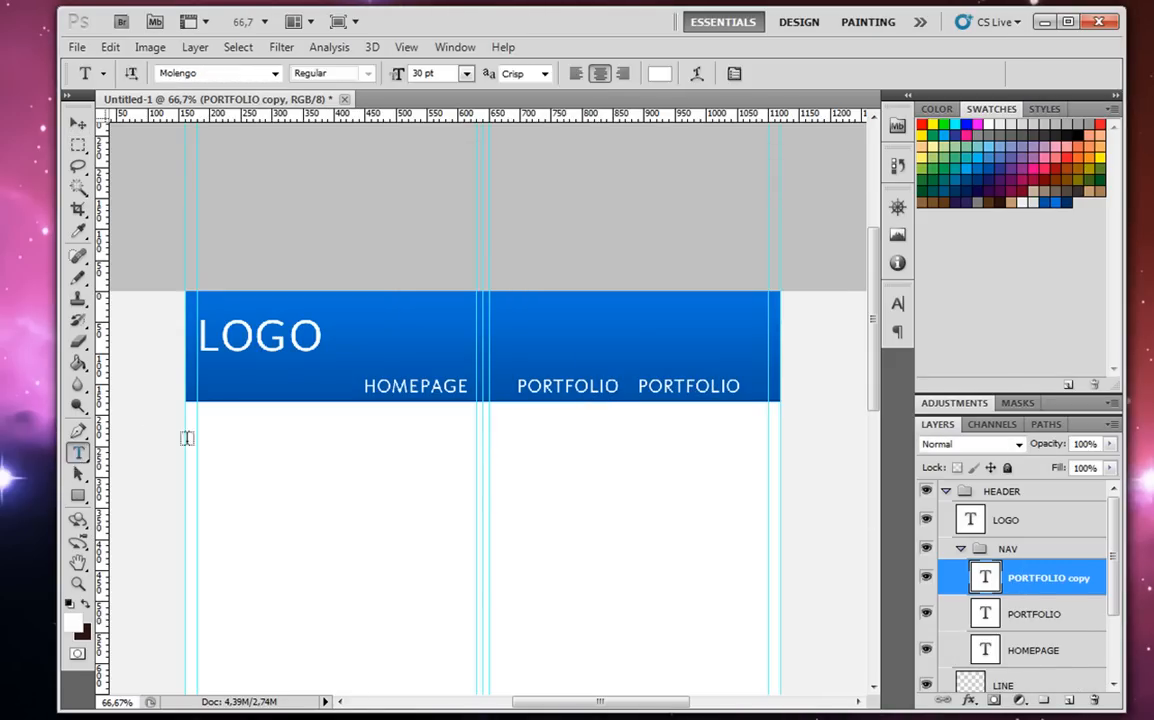
{"action": "double_click", "coordinate": [680, 386]}
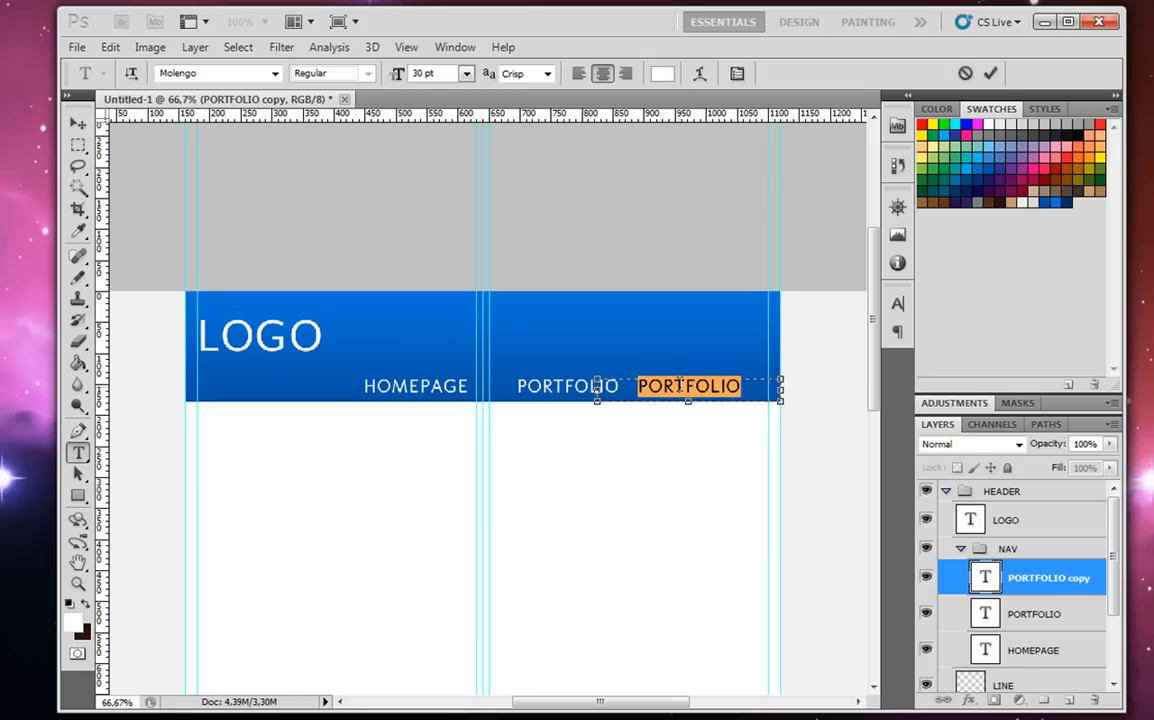
{"action": "type", "text": "CONTACT"}
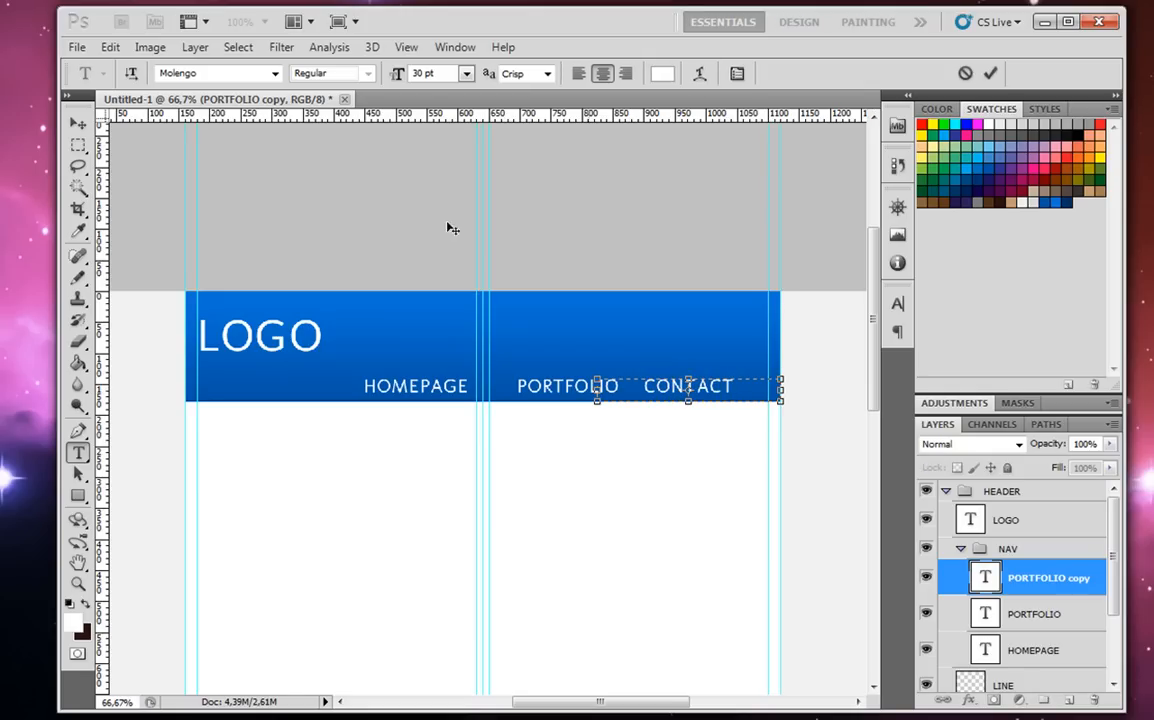
{"action": "left_click", "coordinate": [78, 123]}
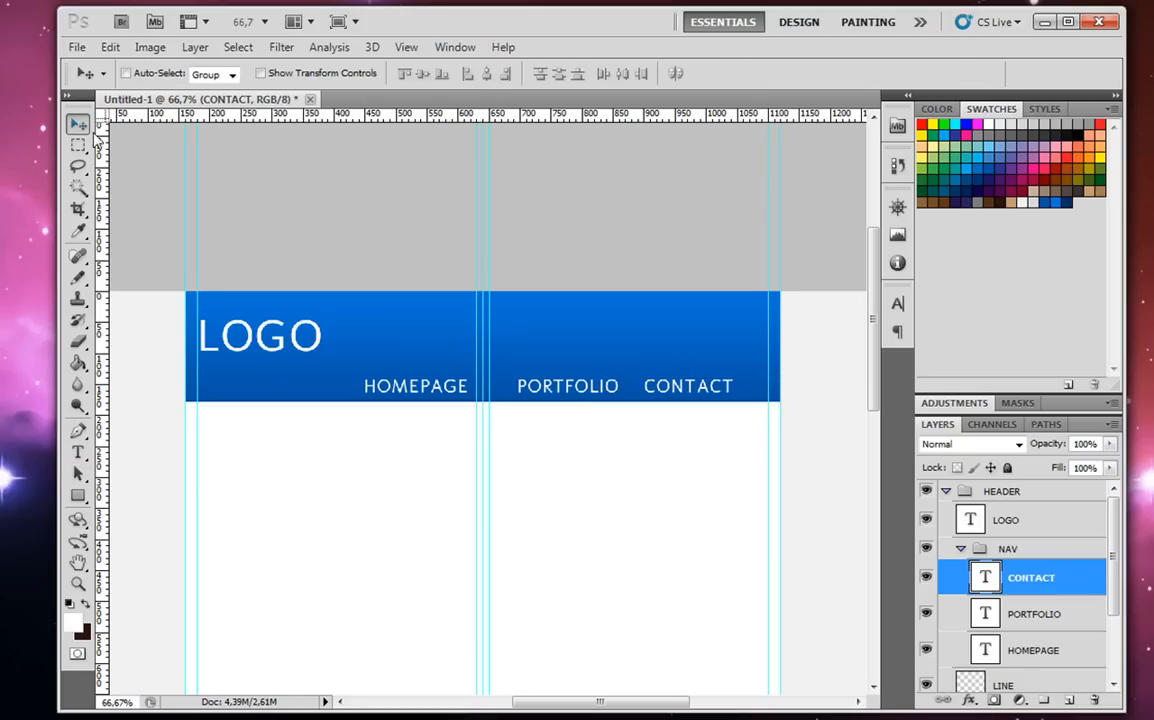
Duplicate the HOMEPAGE layer and move the copy horizontally to the left of the original, below the logo.
{"action": "left_click", "coordinate": [1033, 650]}
{"action": "right_click", "coordinate": [1033, 650]}
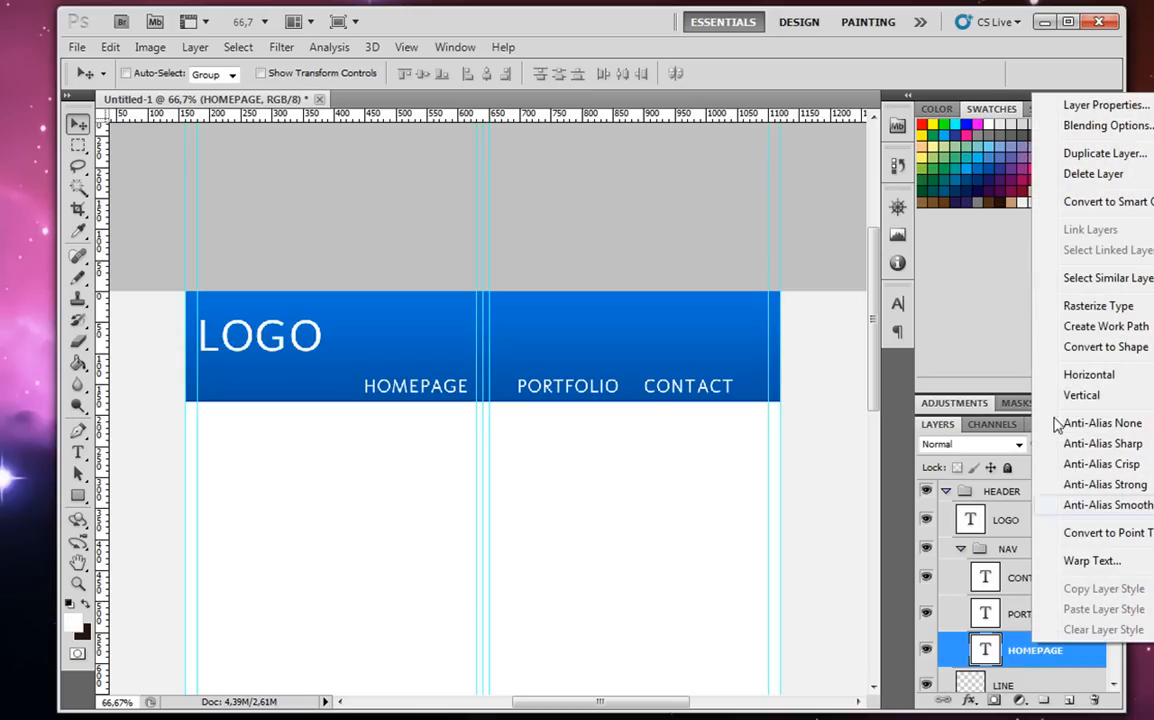
{"action": "left_click", "coordinate": [1104, 153]}
{"action": "left_click", "coordinate": [762, 199]}
{"action": "left_click_drag", "start_coordinate": [390, 388], "coordinate": [258, 388]}
Replace the original HOMEPAGE text, just left of the central guides, with ABOUT US.
{"action": "left_click", "coordinate": [78, 453]}
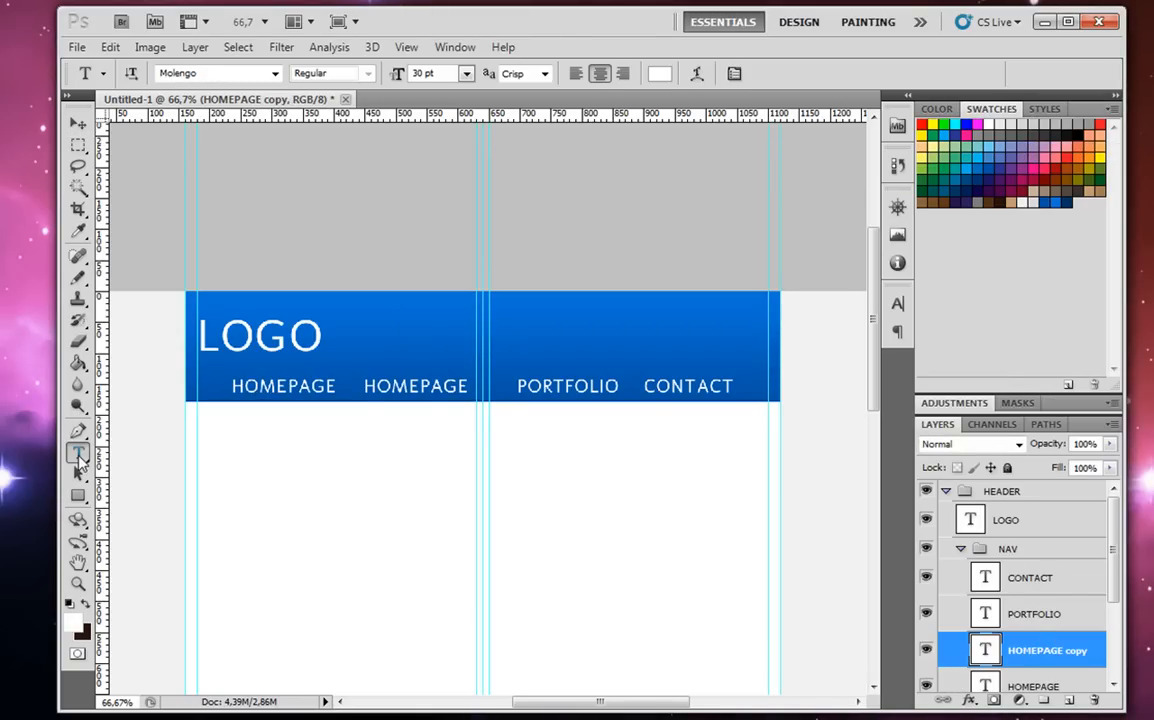
{"action": "double_click", "coordinate": [410, 386]}
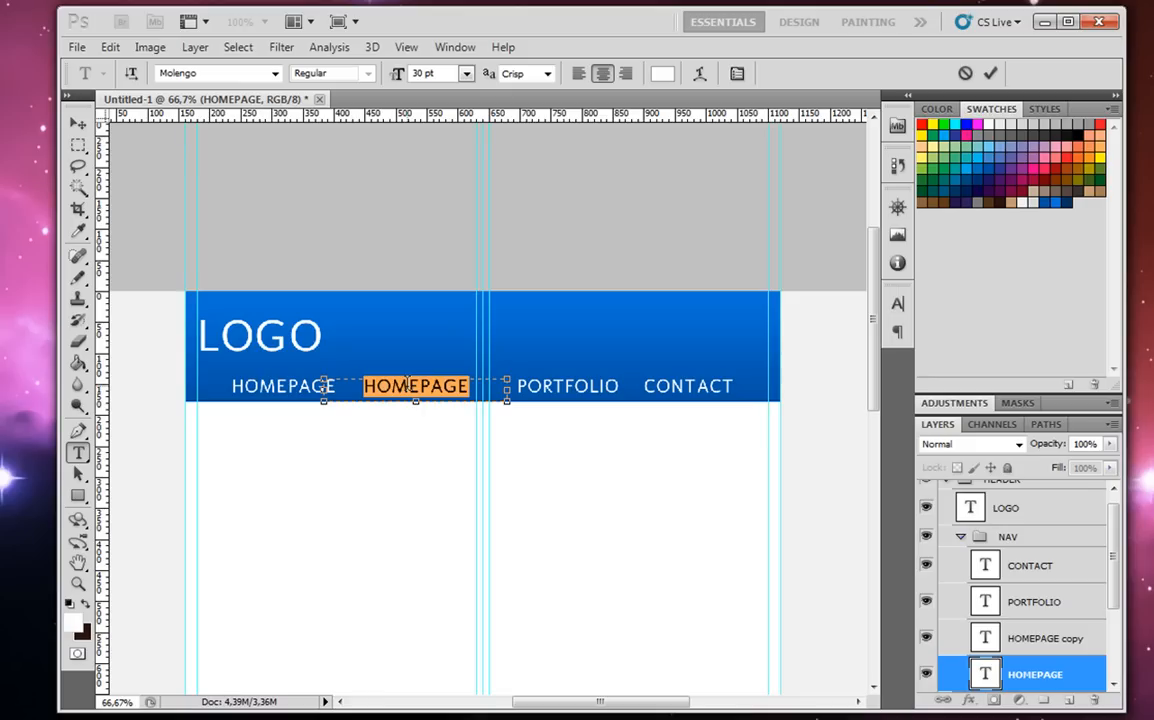
{"action": "key", "text": "BackSpace"}
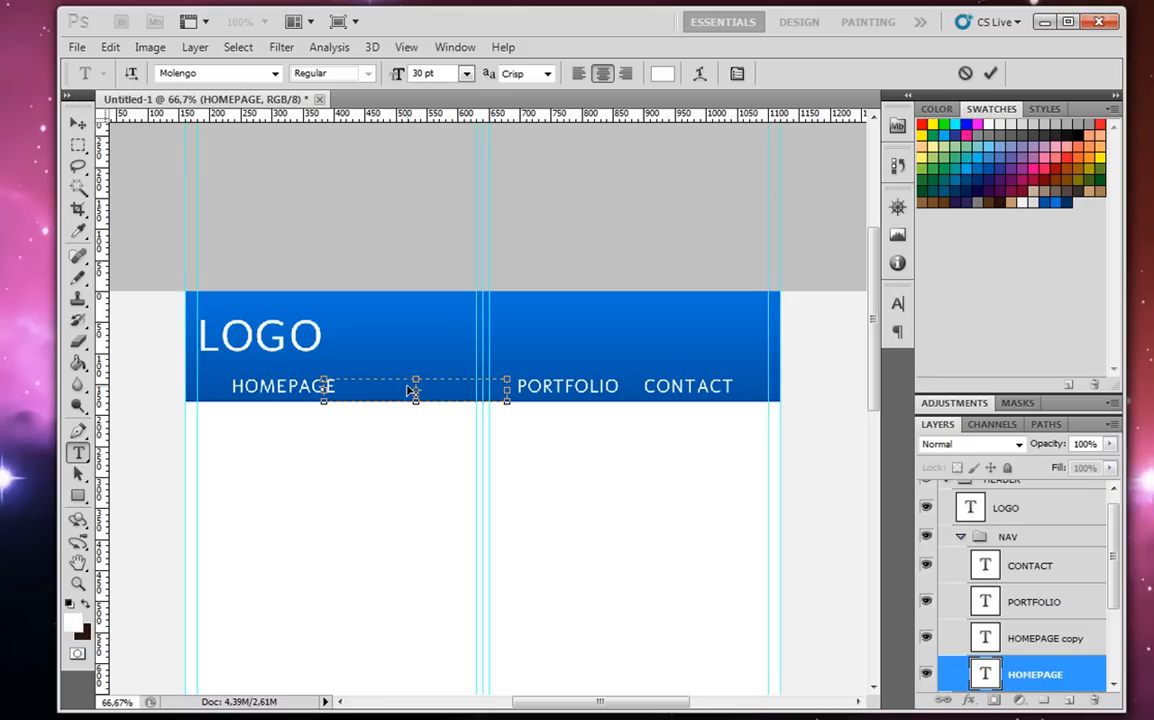
{"action": "type", "text": "ABOUT UW"}
{"action": "key", "text": "BackSpace"}
{"action": "type", "text": "S"}
{"action": "left_click", "coordinate": [80, 126]}
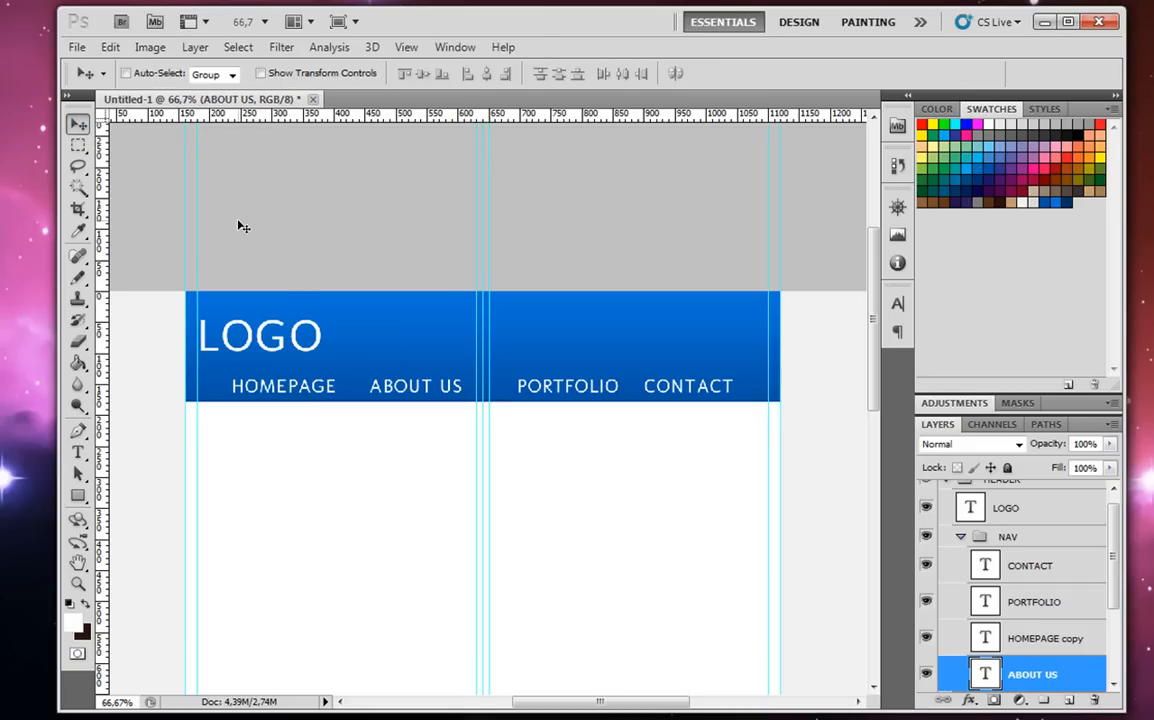
Set the HOMEPAGE link text to 24 pt.
{"action": "key", "text": "ctrl+plus"}
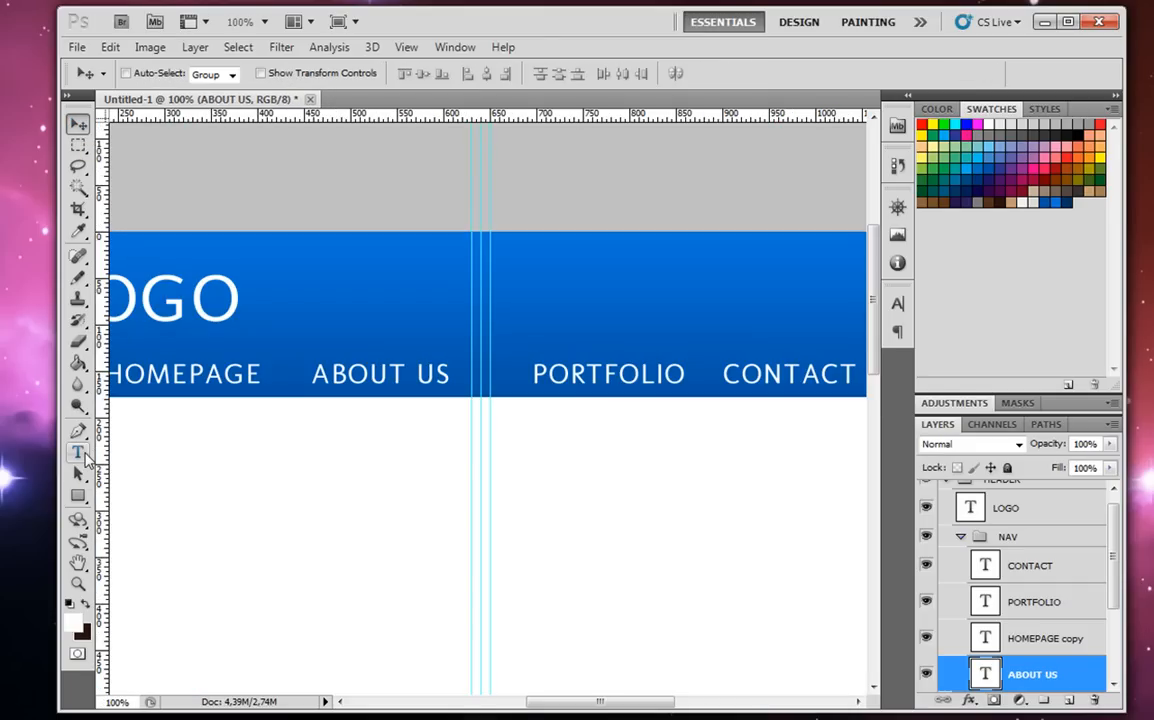
{"action": "left_click", "coordinate": [78, 452]}
{"action": "double_click", "coordinate": [197, 372]}
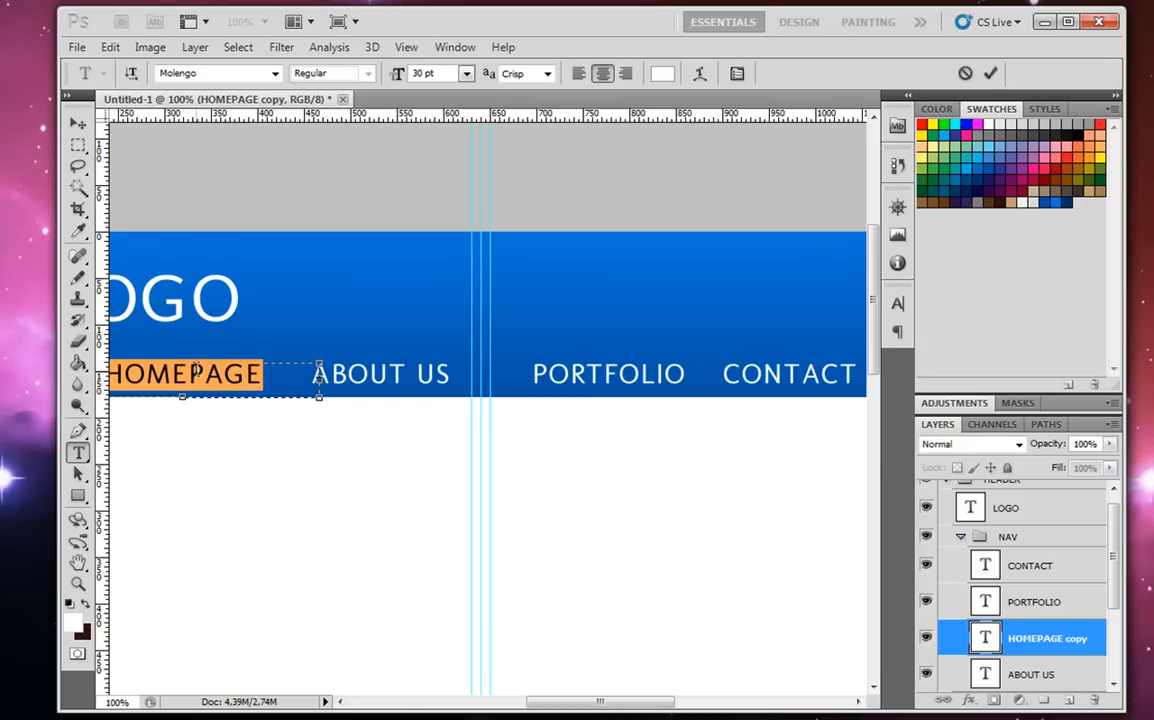
{"action": "left_click", "coordinate": [466, 73]}
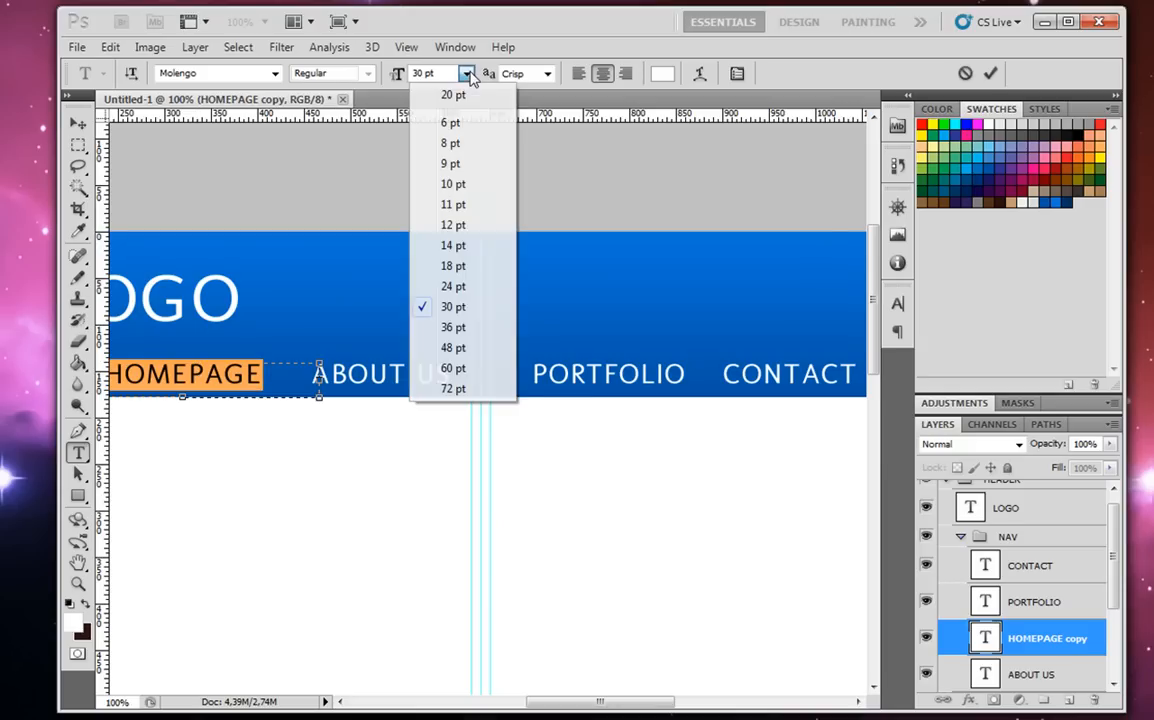
{"action": "left_click", "coordinate": [458, 287]}
{"action": "left_click", "coordinate": [78, 122]}
Set the ABOUT US link text to 24 pt.
{"action": "key", "text": "t"}
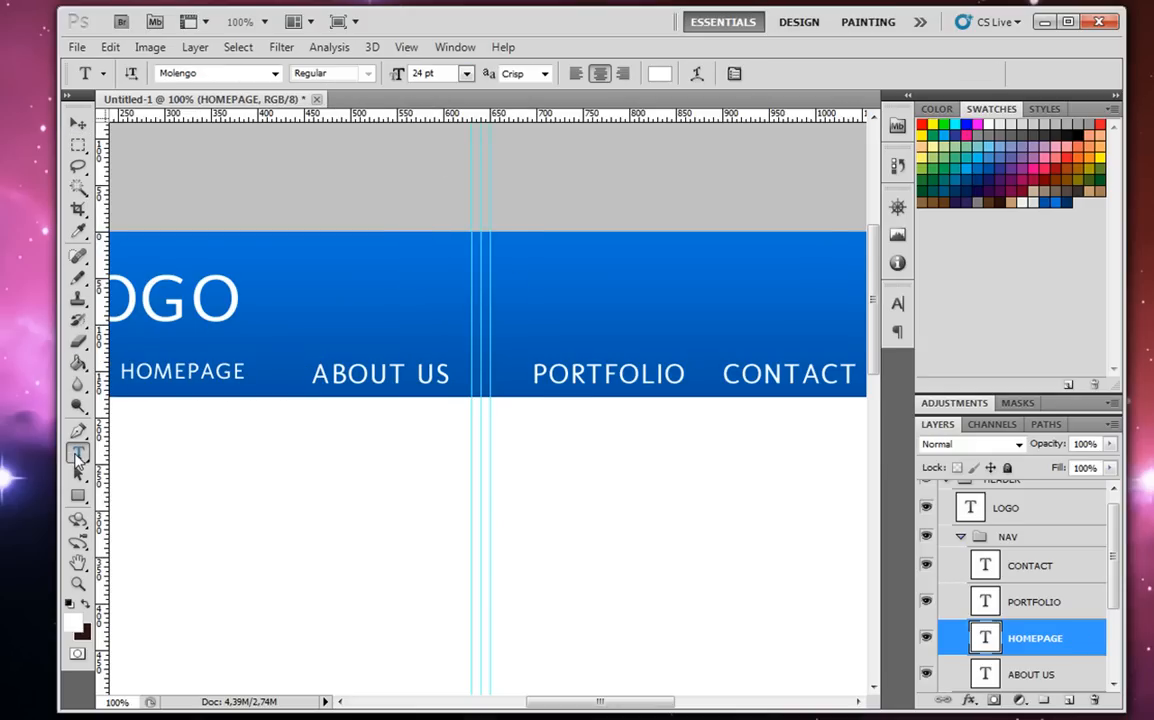
{"action": "left_click", "coordinate": [379, 373]}
{"action": "key", "text": "ctrl+a"}
{"action": "left_click", "coordinate": [466, 73]}
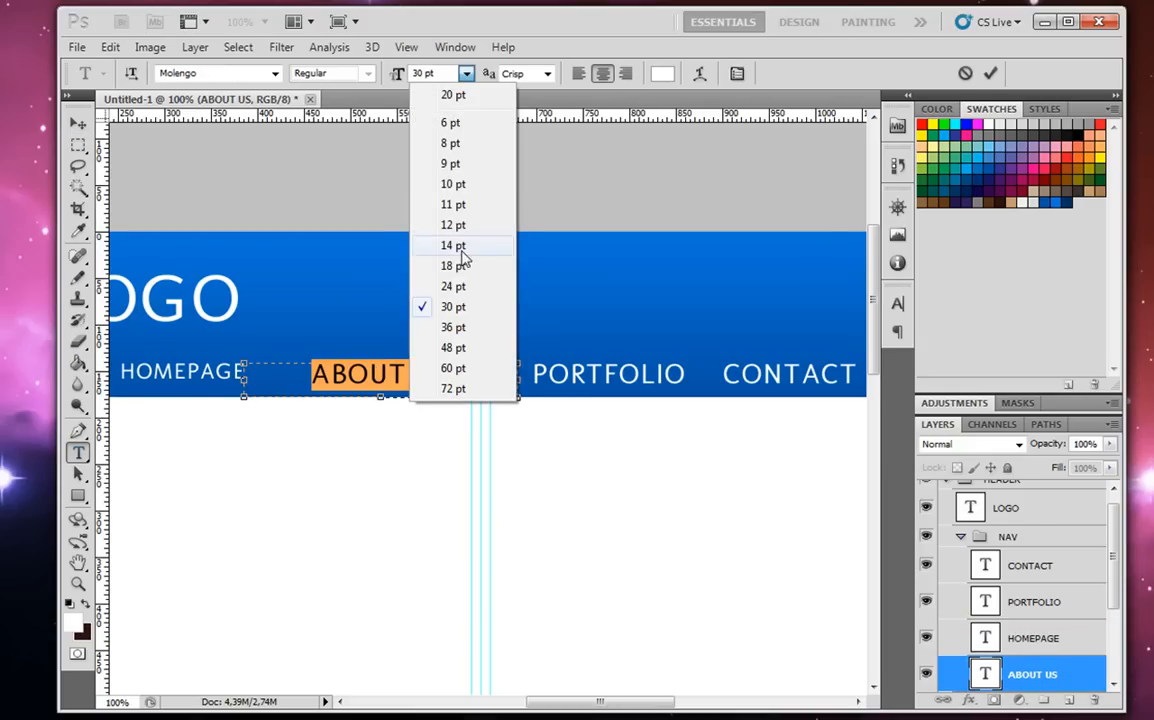
{"action": "left_click", "coordinate": [452, 287]}
{"action": "left_click", "coordinate": [78, 145]}
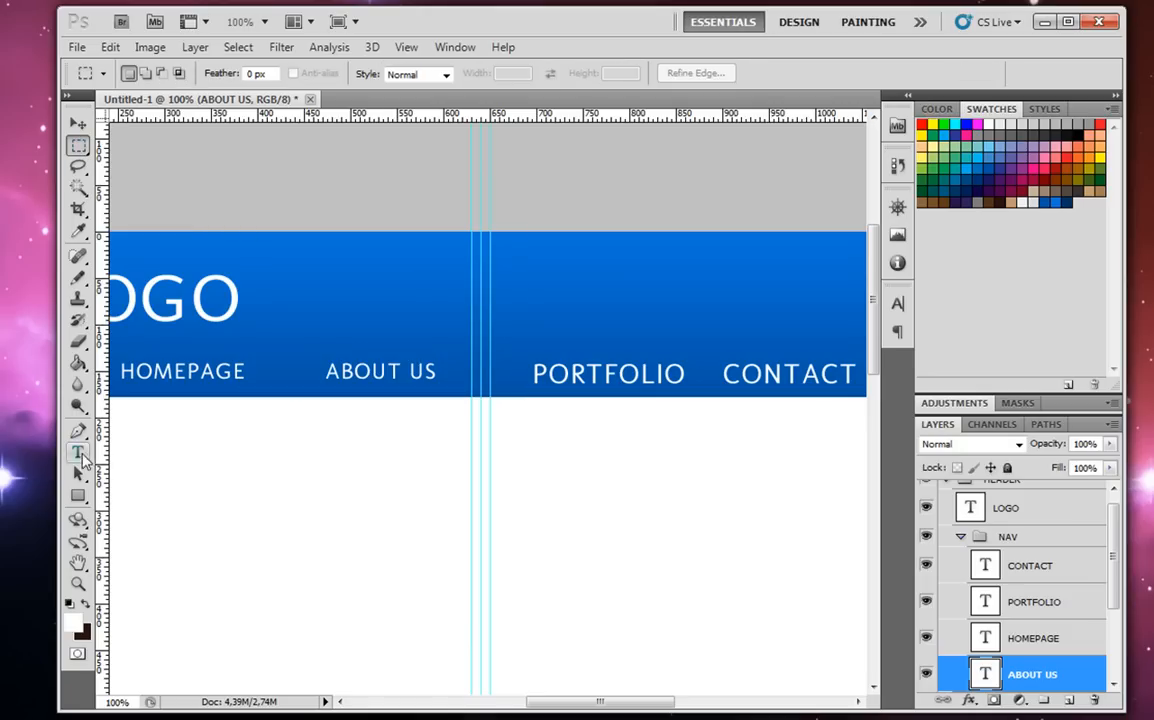
Set the PORTFOLIO link text to 24 pt.
{"action": "key", "text": "t"}
{"action": "left_click", "coordinate": [651, 372]}
{"action": "key", "text": "ctrl+a"}
{"action": "left_click", "coordinate": [466, 73]}
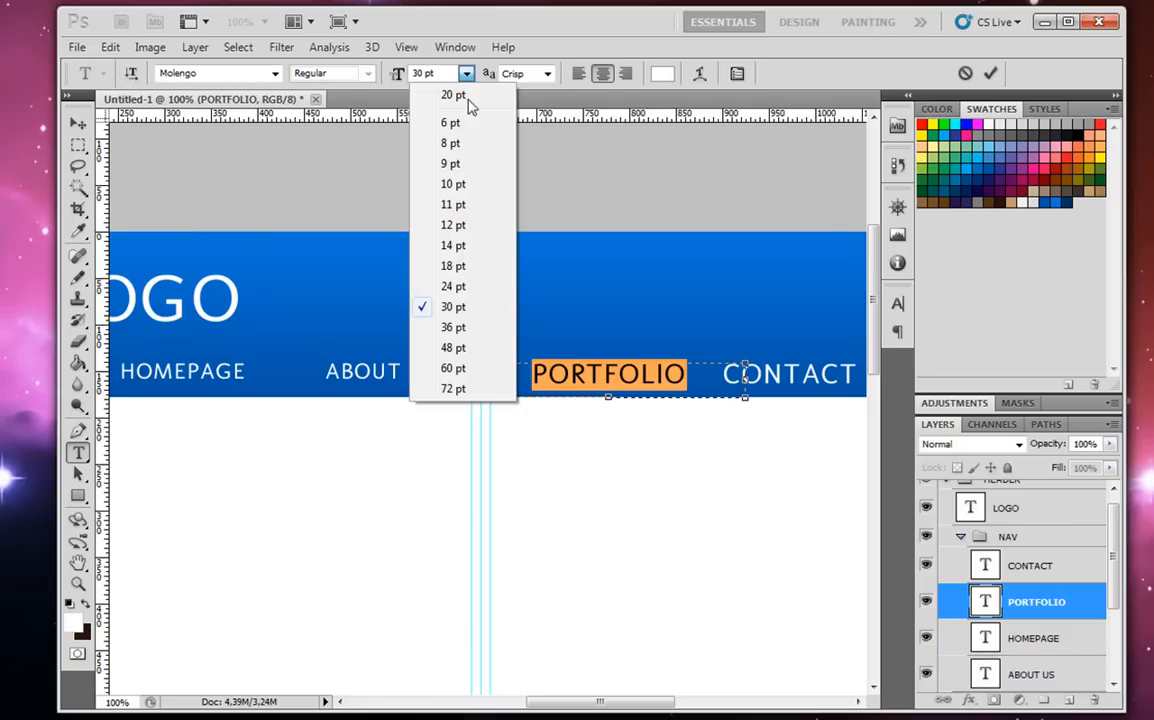
{"action": "left_click", "coordinate": [452, 287]}
{"action": "left_click", "coordinate": [78, 145]}
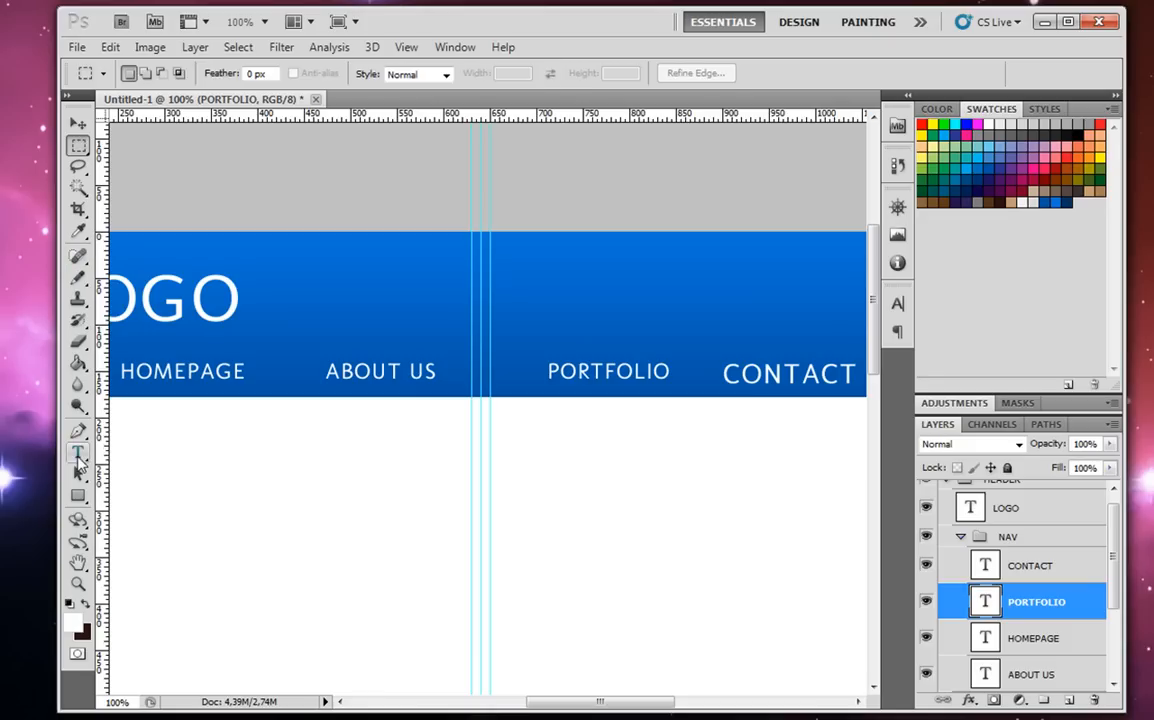
Set the CONTACT link text to 24 pt.
{"action": "left_click", "coordinate": [78, 452]}
{"action": "left_click", "coordinate": [748, 370]}
{"action": "key", "text": "ctrl+a"}
{"action": "left_click", "coordinate": [466, 73]}
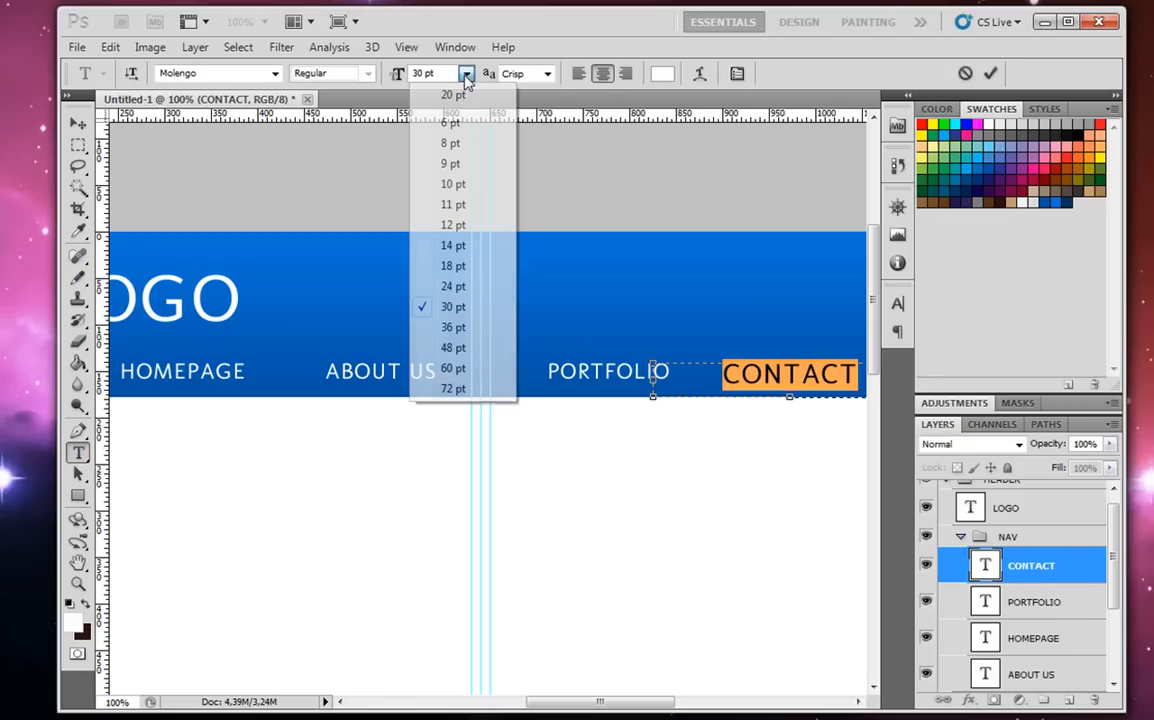
{"action": "left_click", "coordinate": [455, 283]}
{"action": "left_click", "coordinate": [78, 146]}
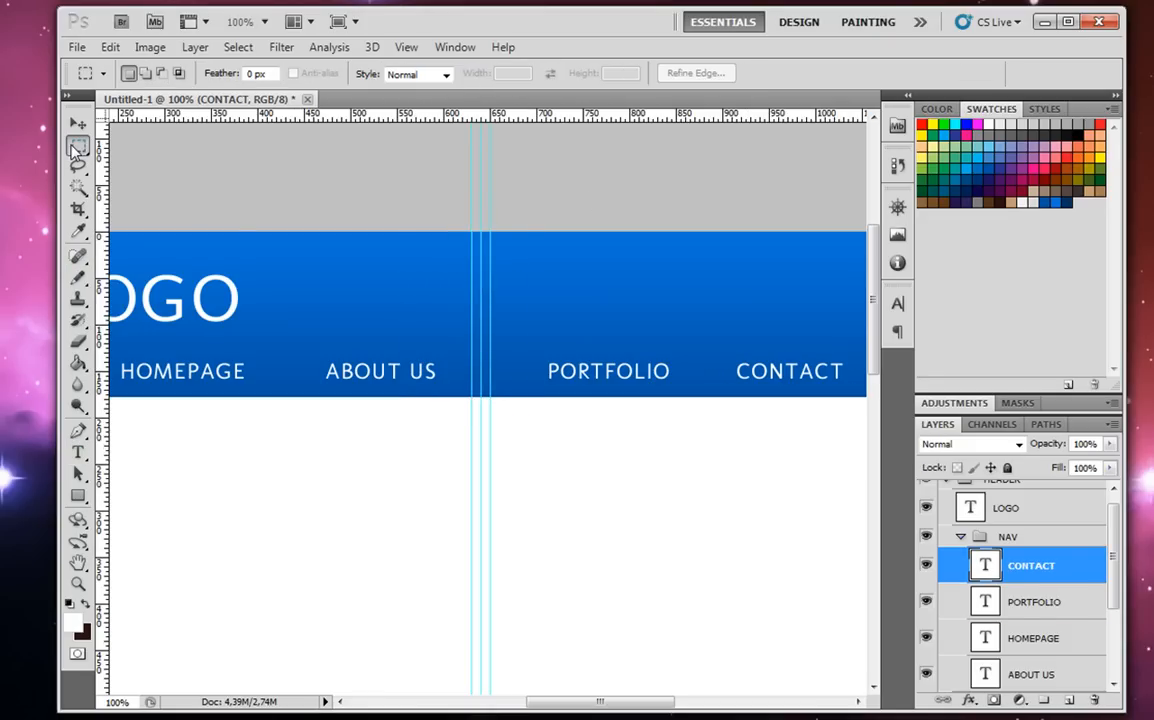
Nudge the CONTACT link 70 px to the right so it ends at the header's inner right guide.
{"action": "key", "text": "ctrl+minus"}
{"action": "key", "text": "ctrl+plus"}
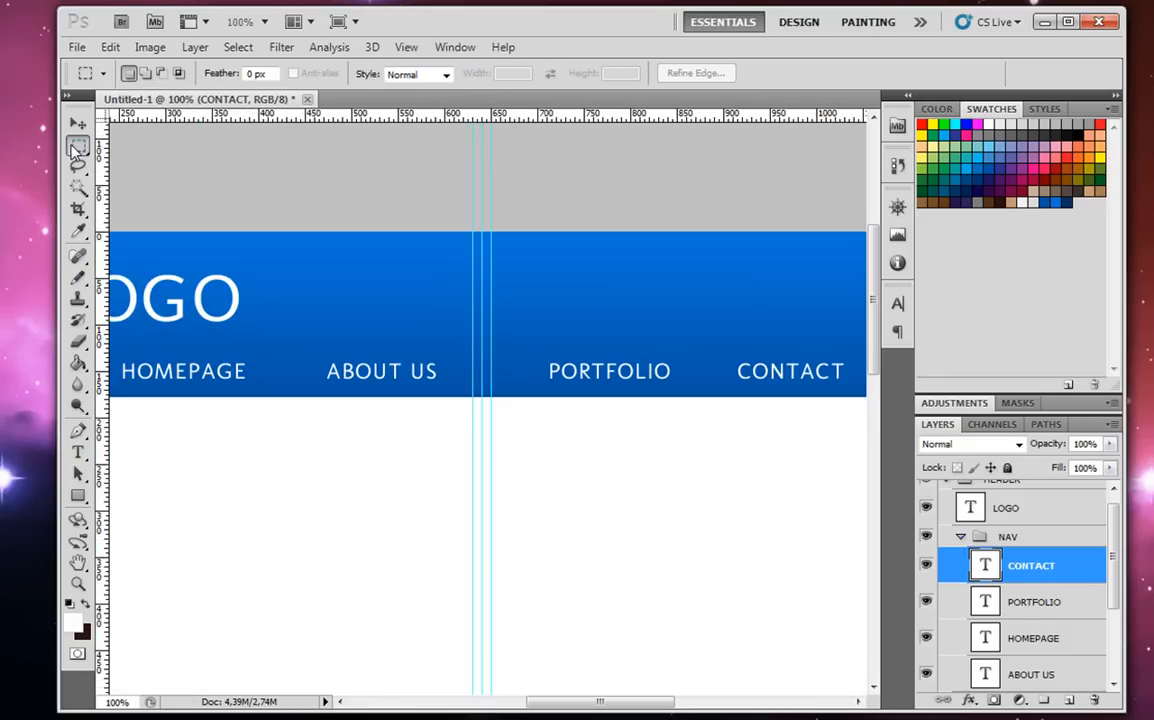
{"action": "left_click_drag", "start_coordinate": [248, 290], "coordinate": [380, 318]}
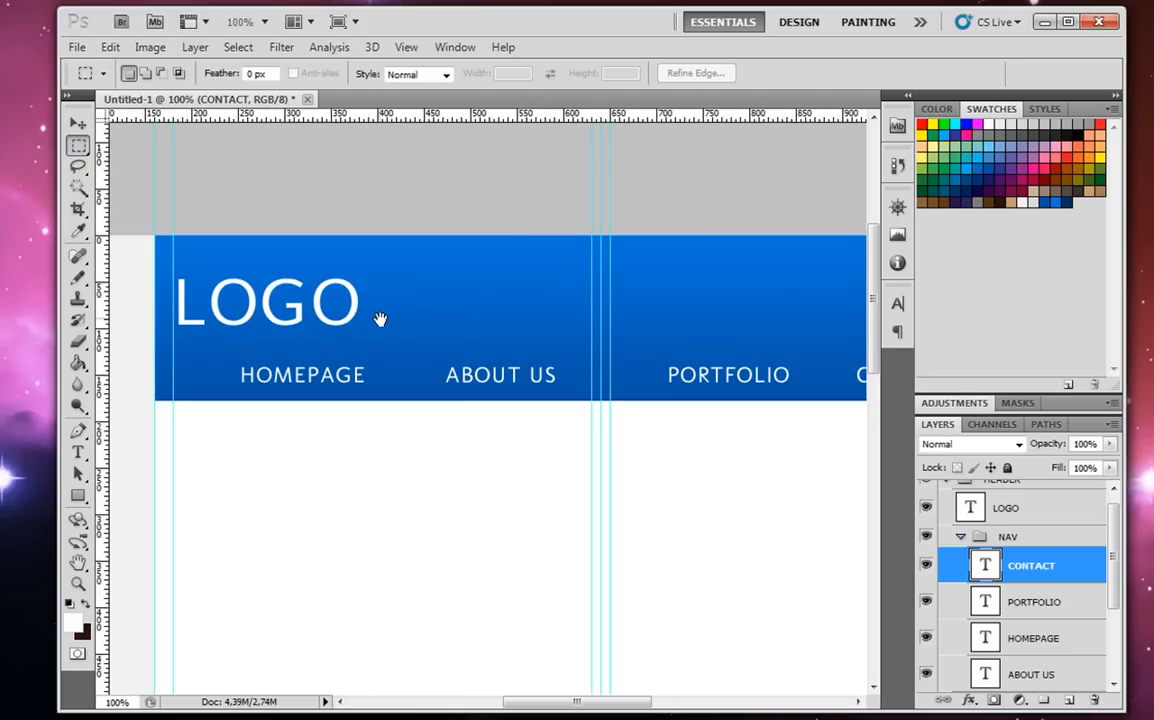
{"action": "key", "text": "ctrl+minus"}
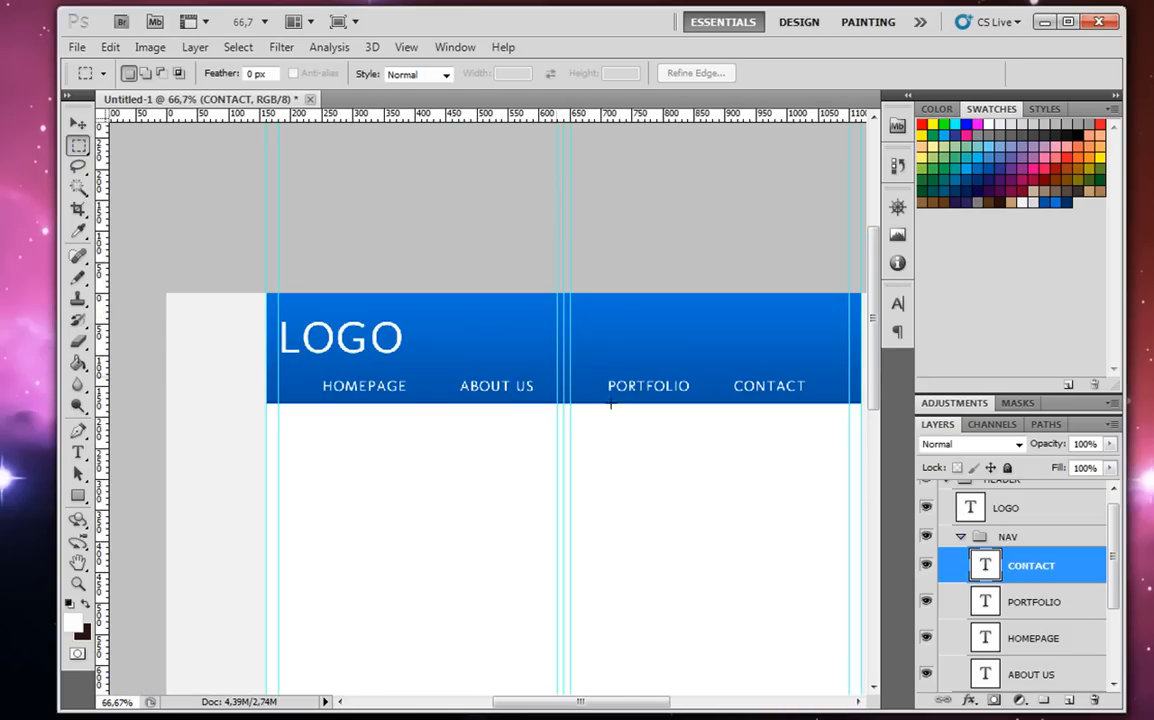
{"action": "left_click_drag", "start_coordinate": [768, 502], "coordinate": [640, 502]}
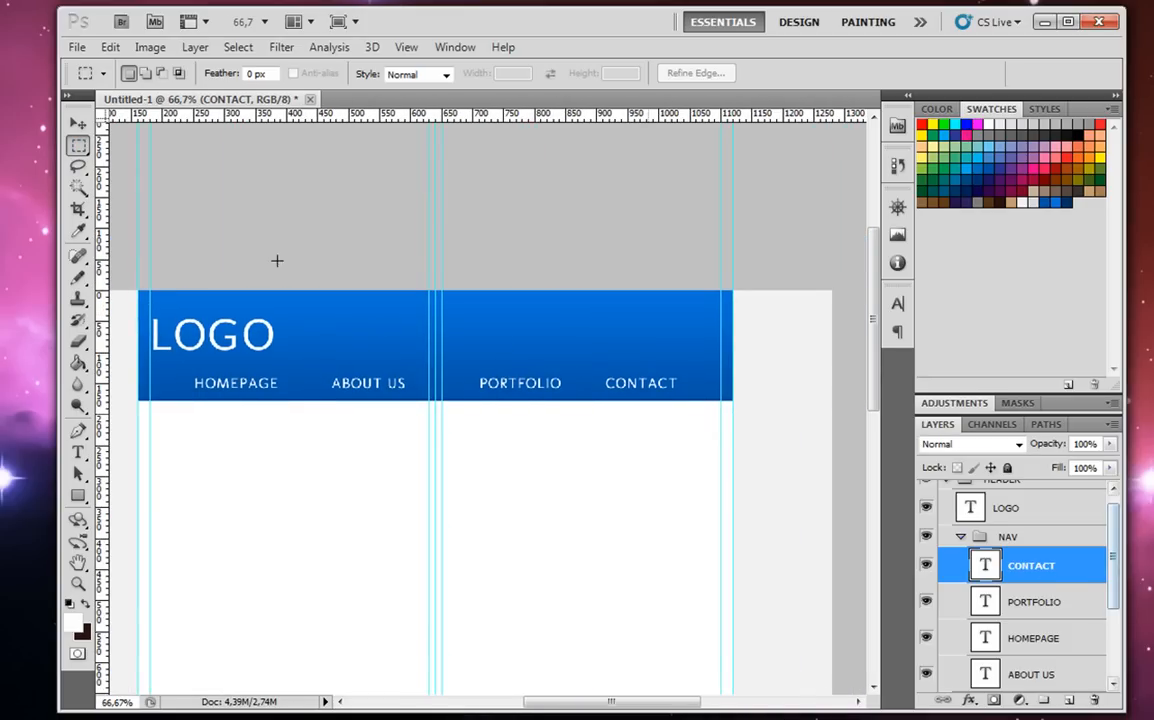
{"action": "left_click", "coordinate": [78, 123]}
{"action": "key", "text": "shift+Right"}
{"action": "key", "text": "shift+Right"}
{"action": "key", "text": "shift+Right"}
{"action": "key", "text": "shift+Right"}
{"action": "key", "text": "shift+Right"}
{"action": "key", "text": "shift+Right"}
{"action": "key", "text": "shift+Right"}
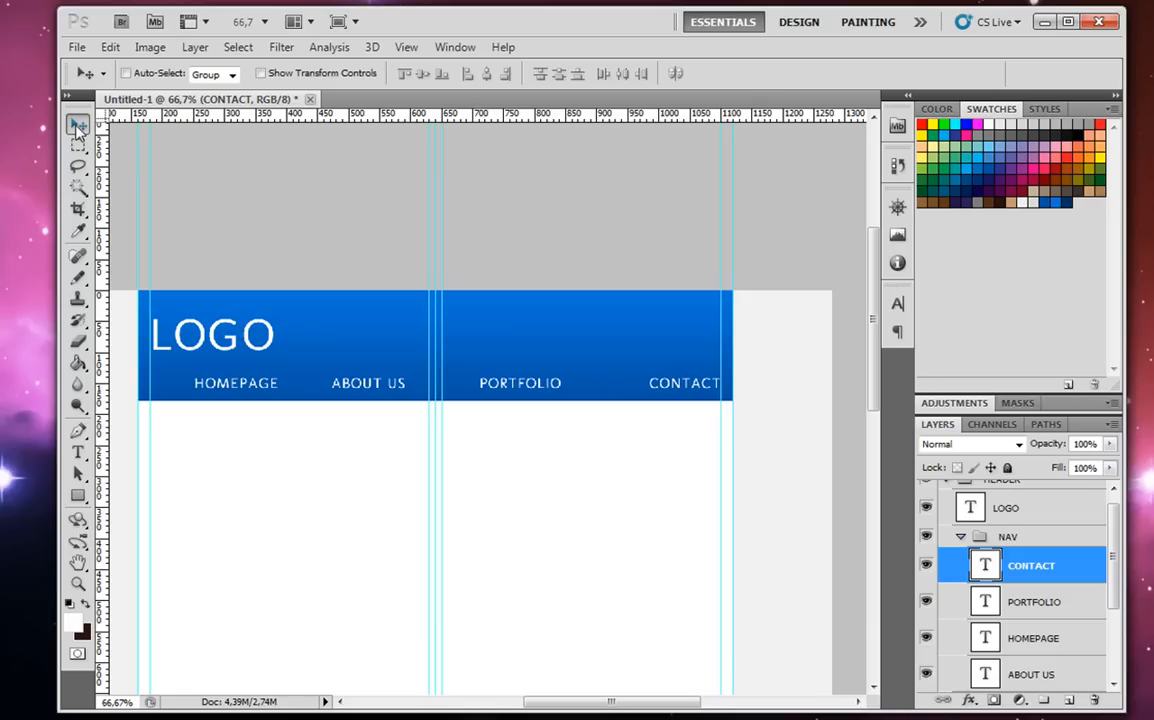
Move the PORTFOLIO link right to sit near CONTACT, and place the HOMEPAGE layer below ABOUT US in the NAV group.
{"action": "left_click", "coordinate": [1012, 603]}
{"action": "left_click_drag", "start_coordinate": [534, 391], "coordinate": [586, 393]}
{"action": "left_click", "coordinate": [993, 637]}
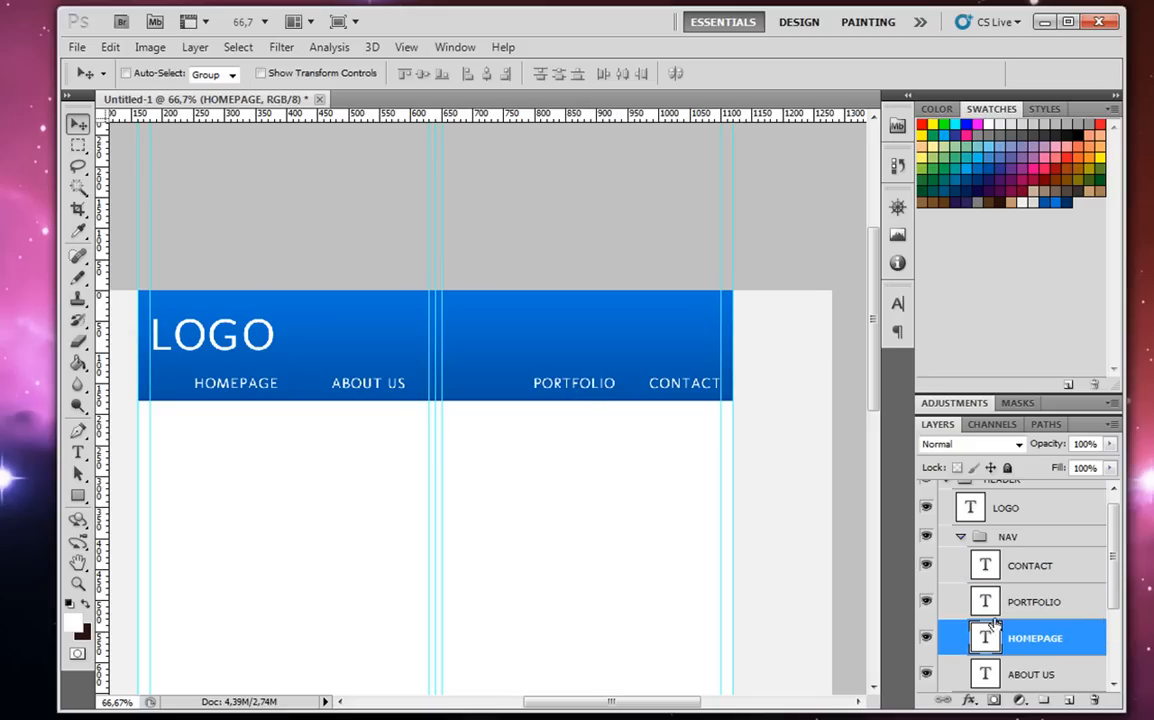
{"action": "left_click_drag", "start_coordinate": [961, 645], "coordinate": [1062, 690]}
Move the ABOUT US and HOMEPAGE links right, spacing them in a row to the left of PORTFOLIO.
{"action": "left_click", "coordinate": [985, 636]}
{"action": "left_click_drag", "start_coordinate": [407, 404], "coordinate": [497, 398]}
{"action": "left_click", "coordinate": [1012, 670]}
{"action": "left_click_drag", "start_coordinate": [258, 393], "coordinate": [380, 392]}
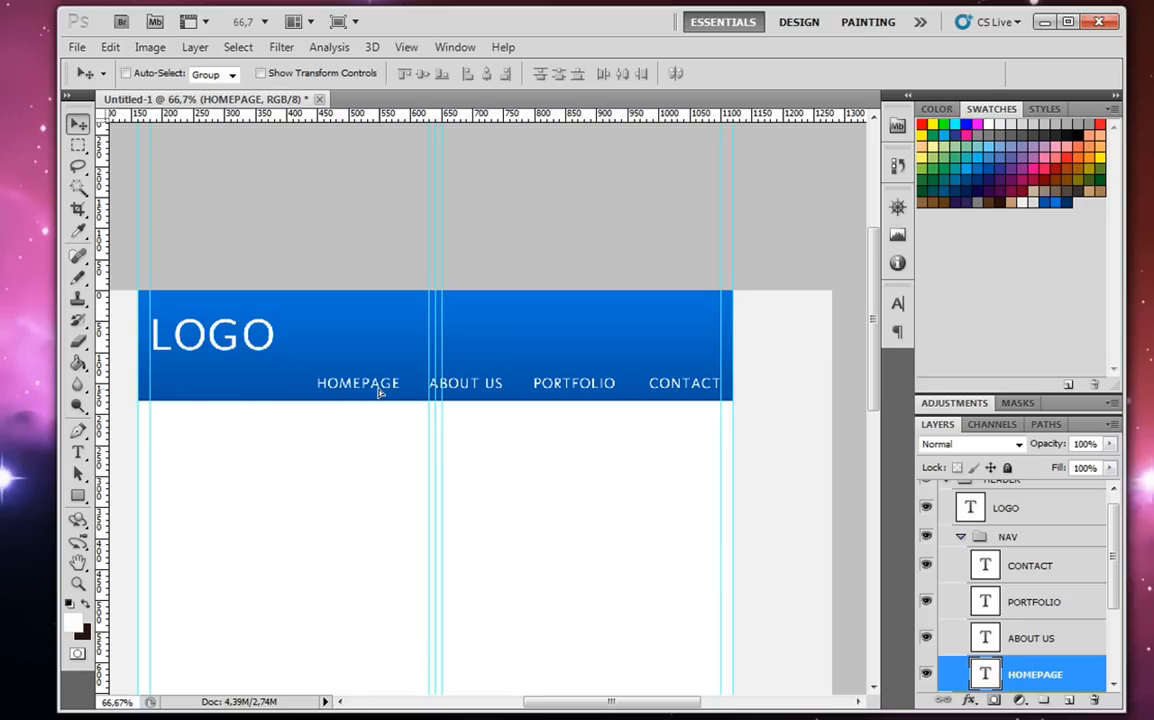
Hide the guides and widen the program window to inspect the finished header navigation.
{"action": "key", "text": "ctrl+h"}
{"action": "key", "text": "ctrl+plus"}
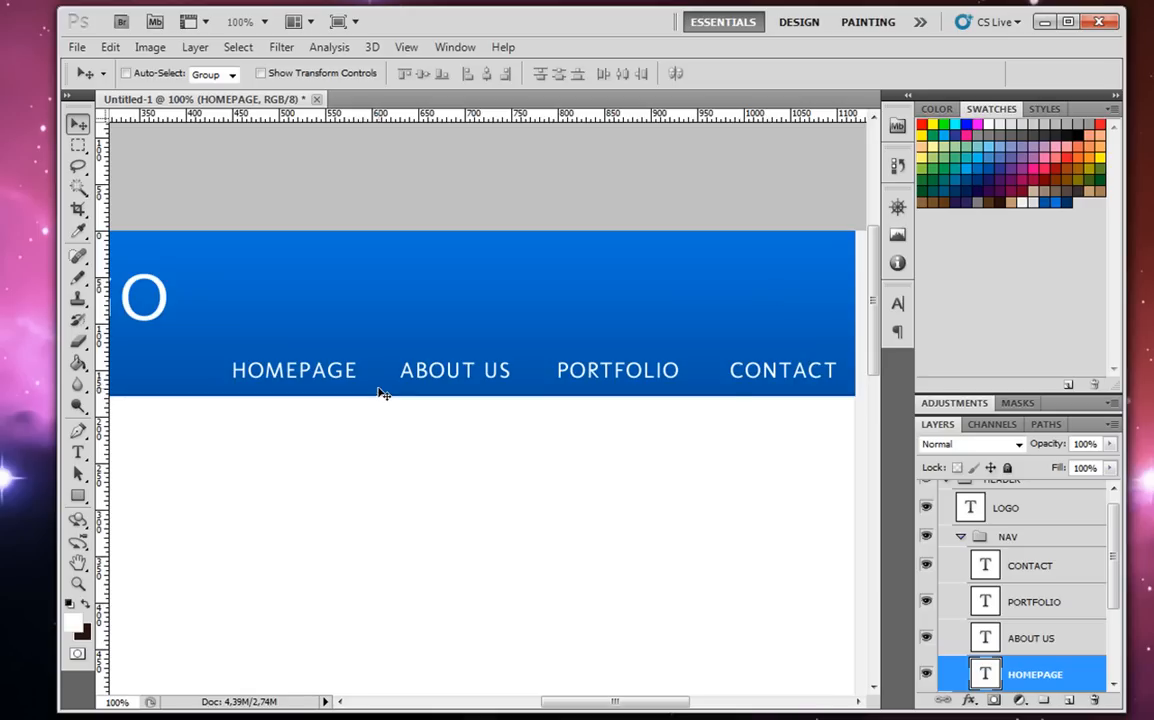
{"action": "left_click_drag", "start_coordinate": [1126, 342], "coordinate": [860, 365]}
{"action": "left_click_drag", "start_coordinate": [680, 380], "coordinate": [700, 381]}
{"action": "left_click_drag", "start_coordinate": [1028, 326], "coordinate": [1153, 332]}
{"action": "left_click_drag", "start_coordinate": [643, 375], "coordinate": [773, 360]}
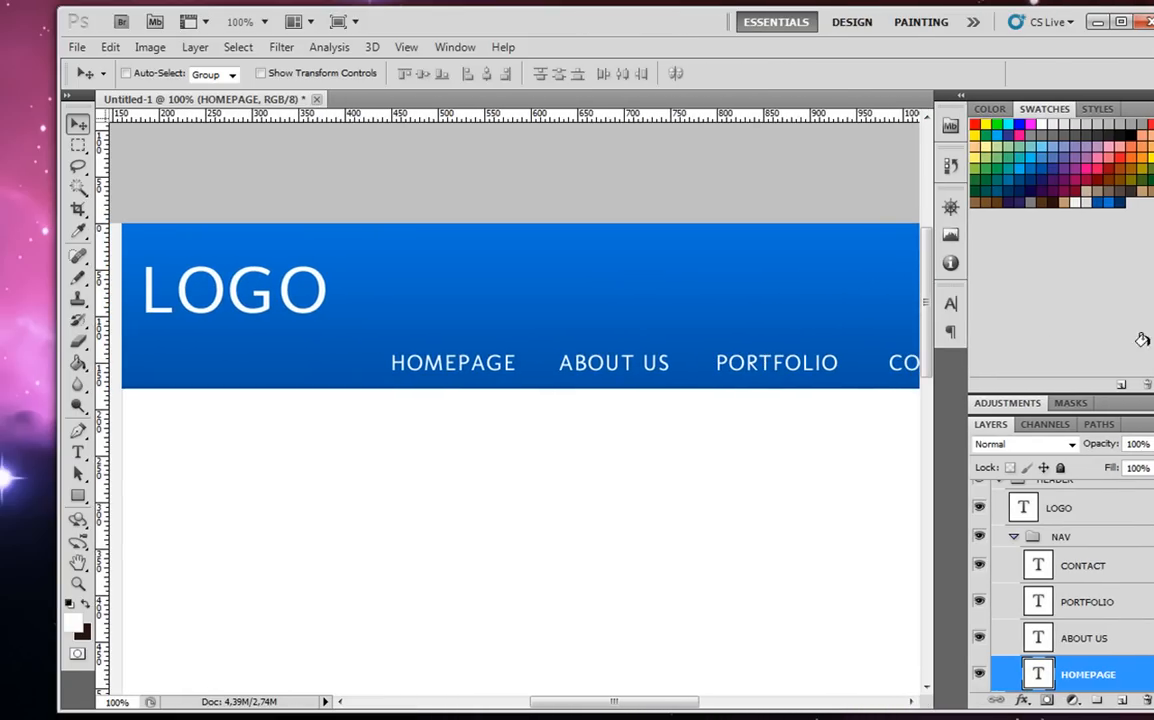
Add a new layer named BG directly below the HOMEPAGE text layer in the NAV group.
{"action": "left_click_drag", "start_coordinate": [1151, 332], "coordinate": [1153, 332]}
{"action": "scroll", "coordinate": [533, 443], "scroll_direction": "up", "scroll_amount": 1}
{"action": "scroll", "coordinate": [533, 443], "scroll_direction": "down", "scroll_amount": 2}
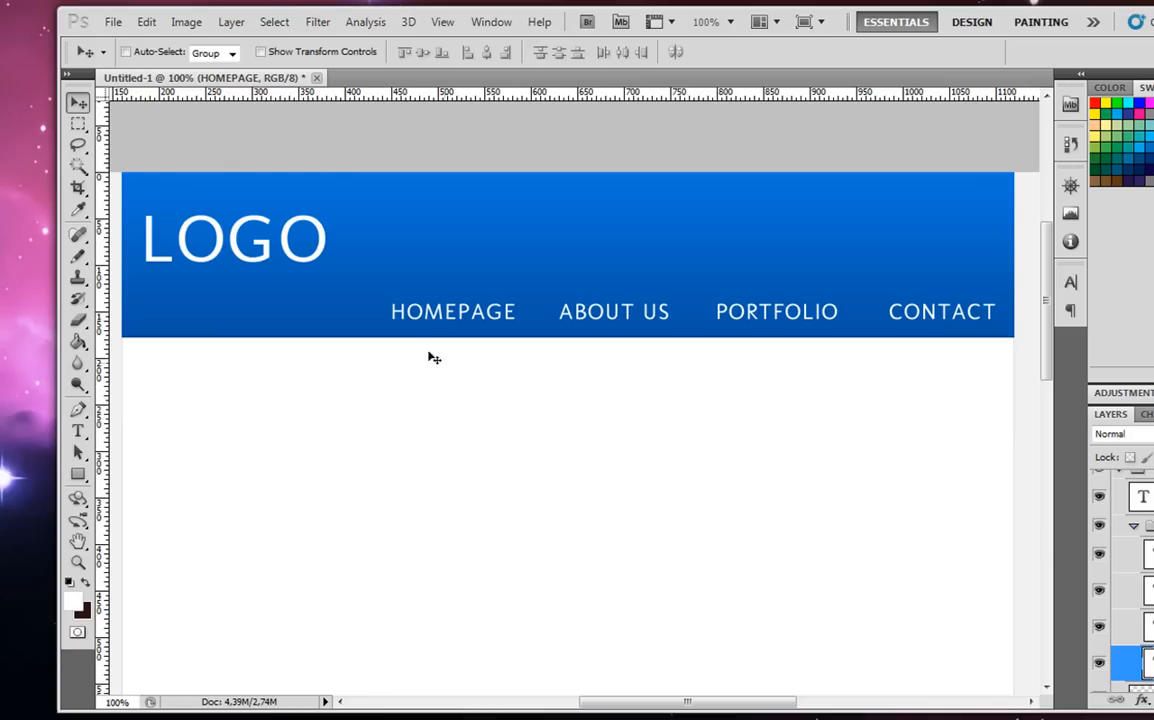
{"action": "scroll", "coordinate": [1130, 583], "scroll_direction": "down", "scroll_amount": 1}
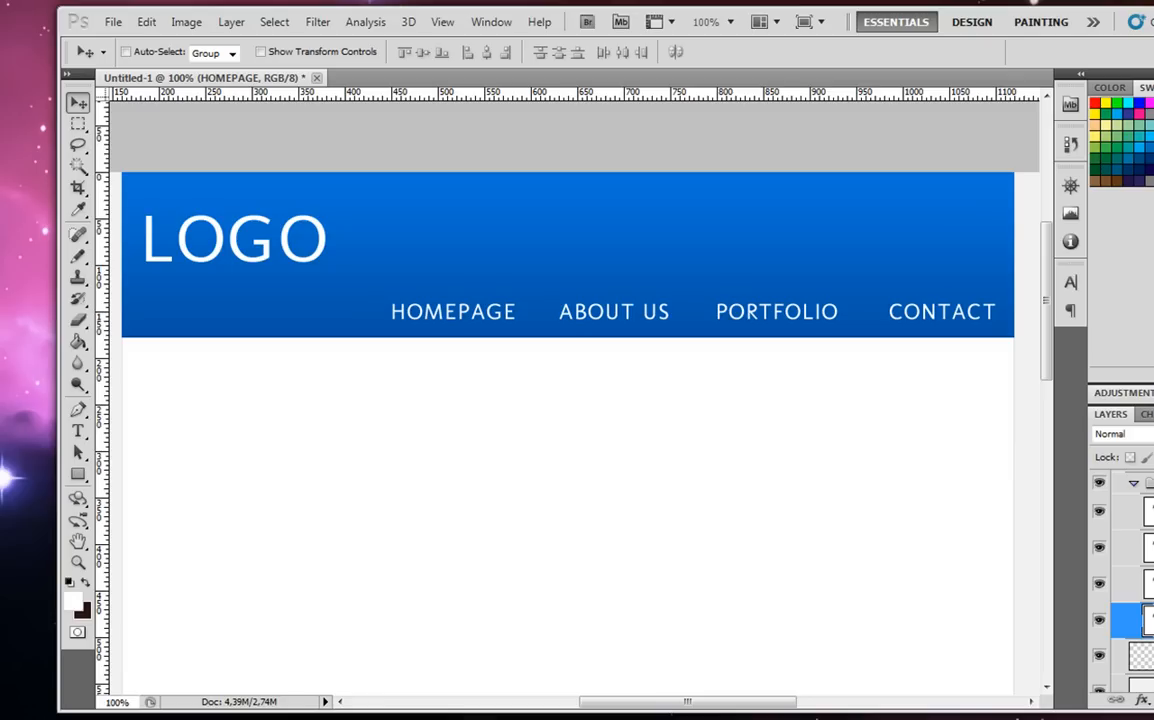
{"action": "key", "text": "ctrl+alt+shift+n"}
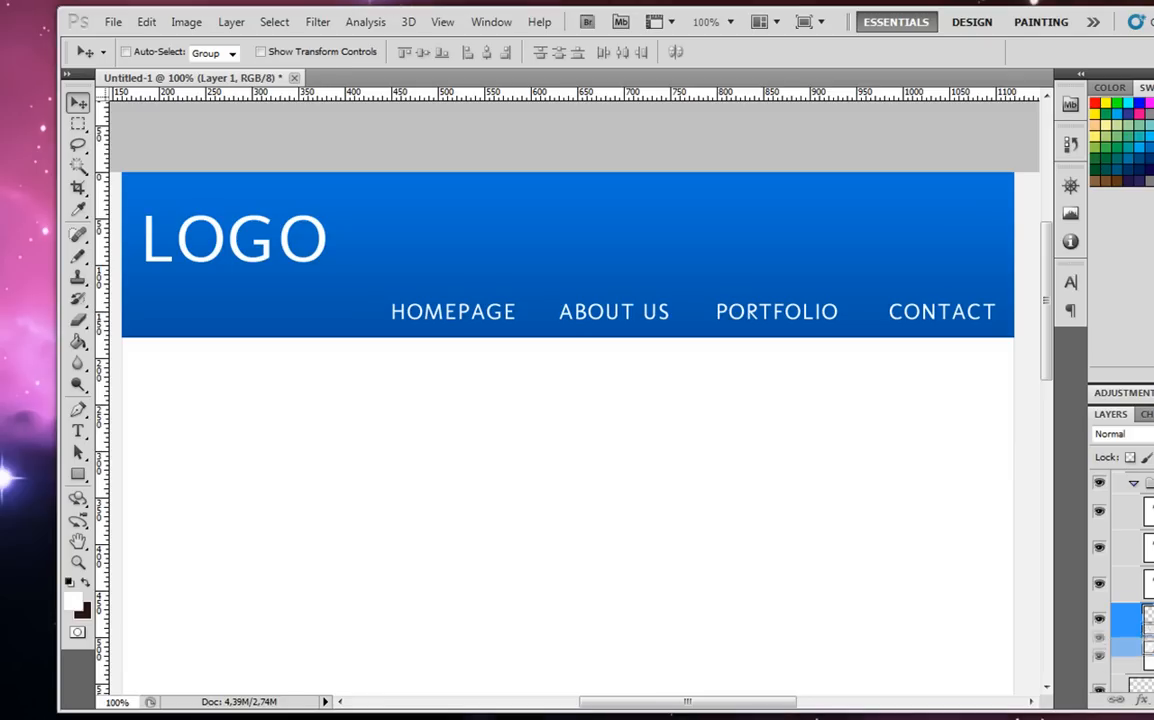
{"action": "key", "text": "ctrl+bracketleft"}
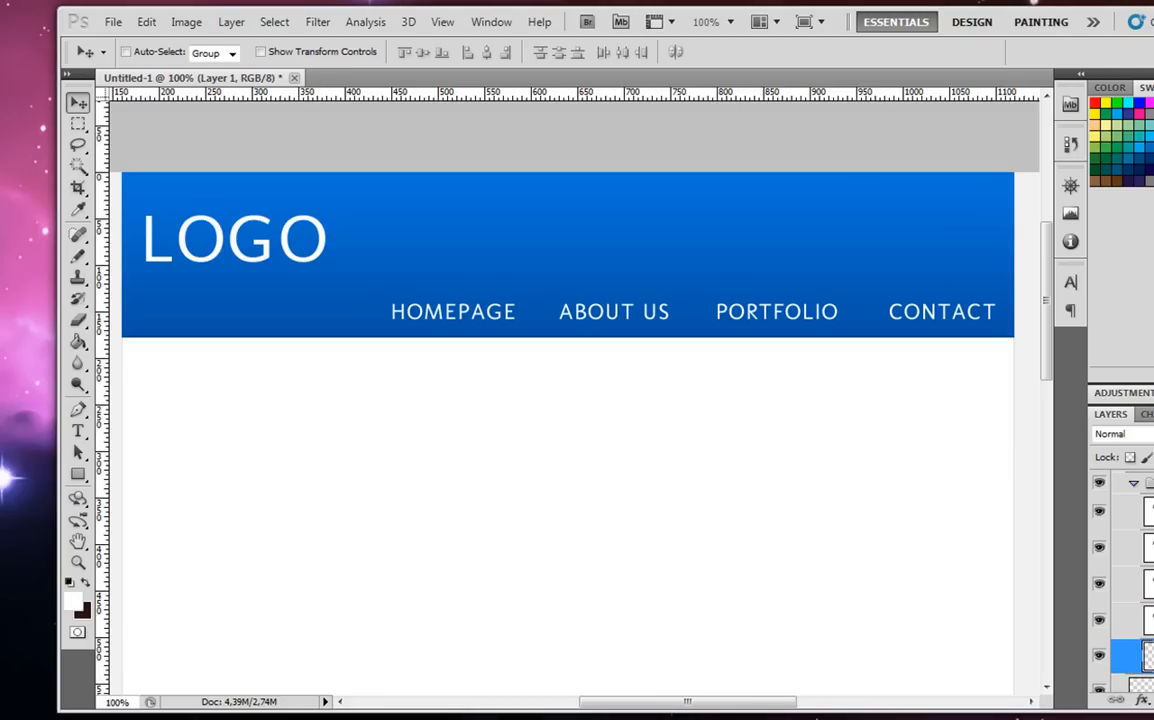
{"action": "left_click", "coordinate": [1148, 620]}
{"action": "left_click", "coordinate": [1148, 656]}
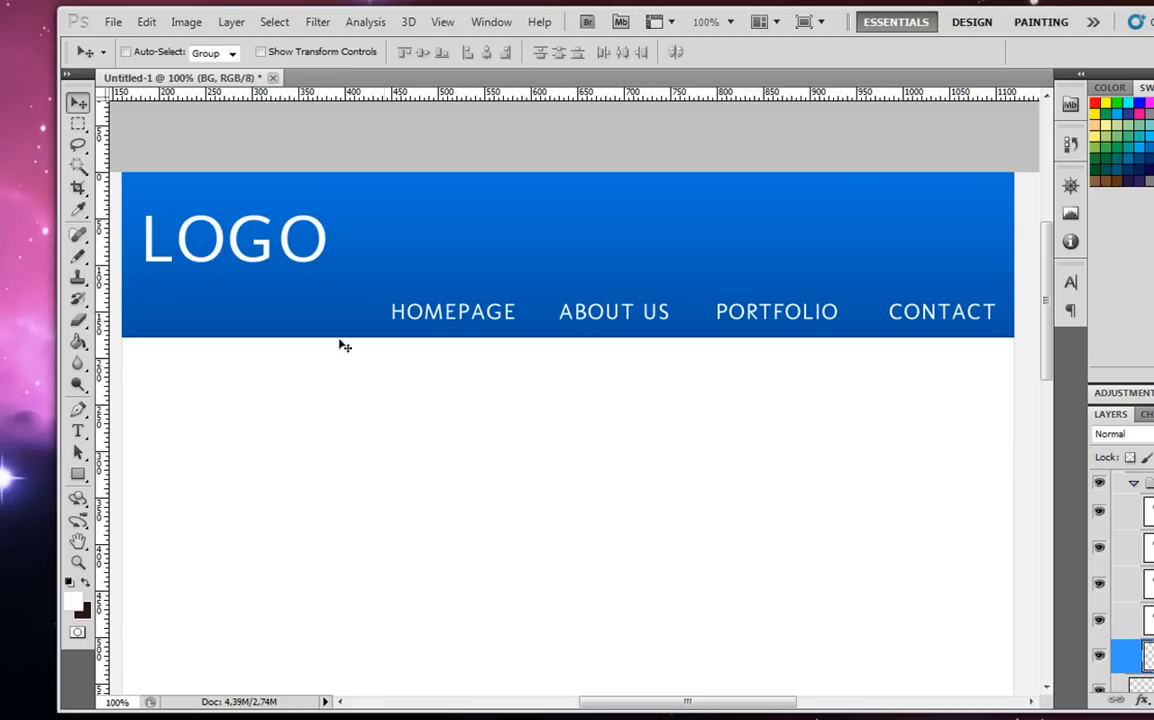
Draw a white rectangle about 177 px wide and 50 px high behind the HOMEPAGE link, reaching down to the header's lower edge.
{"action": "left_click", "coordinate": [79, 476]}
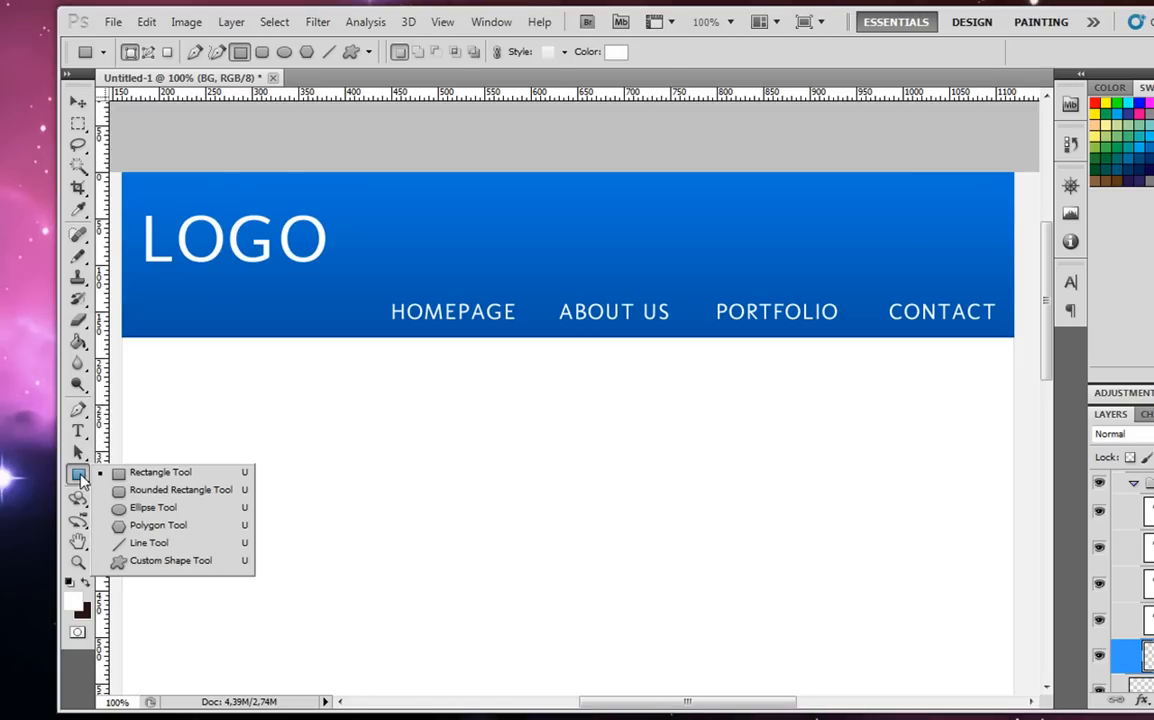
{"action": "left_click", "coordinate": [113, 471]}
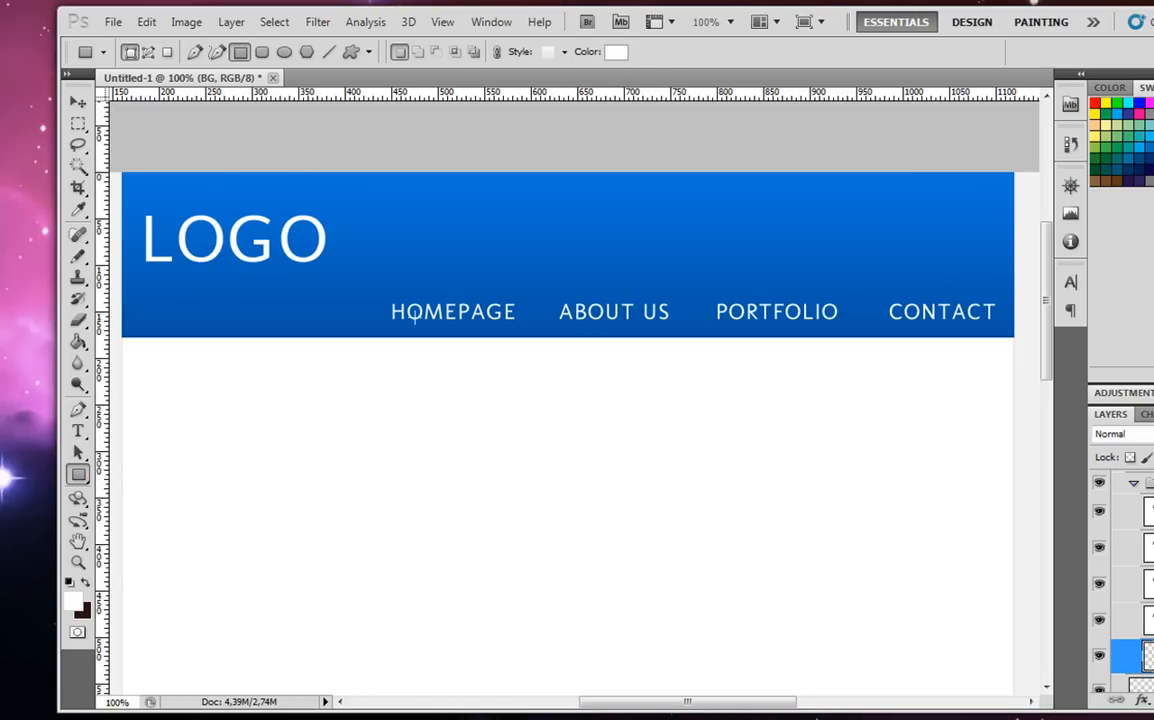
{"action": "left_click_drag", "start_coordinate": [368, 291], "coordinate": [533, 337]}
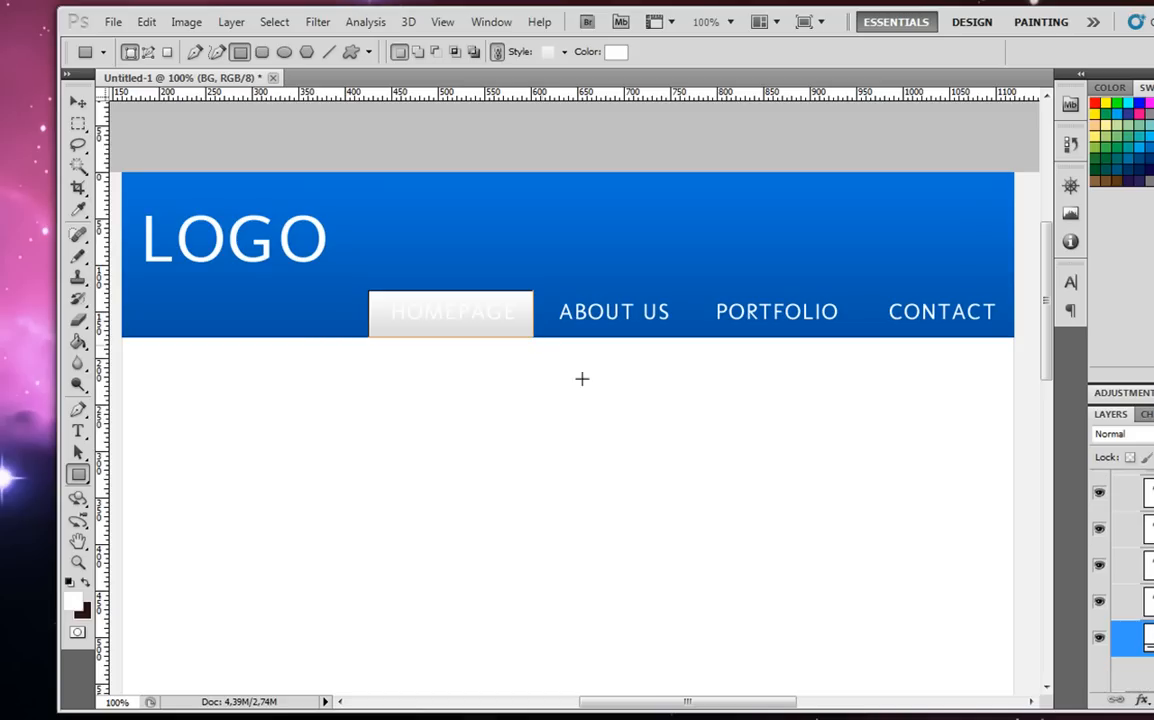
Nudge the rectangle behind HOMEPAGE 3 px to the right and remove its gradient so its fill is plain white.
{"action": "key", "text": "v"}
{"action": "key", "text": "Right"}
{"action": "key", "text": "Right"}
{"action": "key", "text": "Right"}
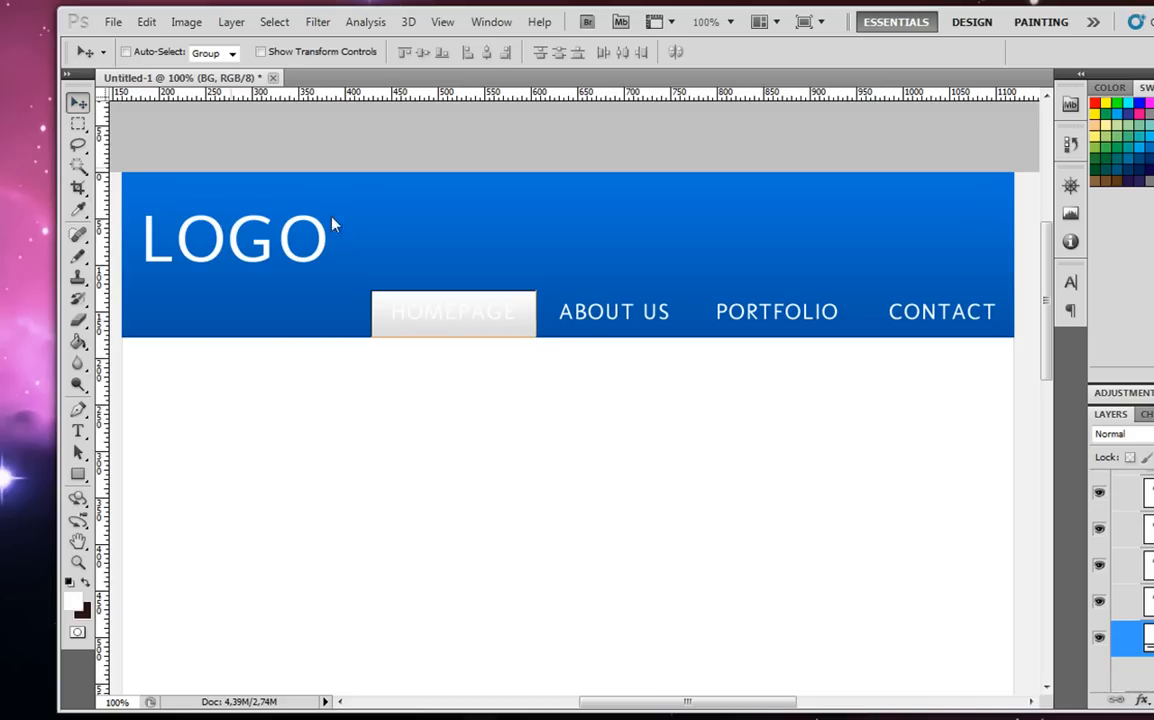
{"action": "scroll", "coordinate": [1121, 582], "scroll_direction": "down", "scroll_amount": 1}
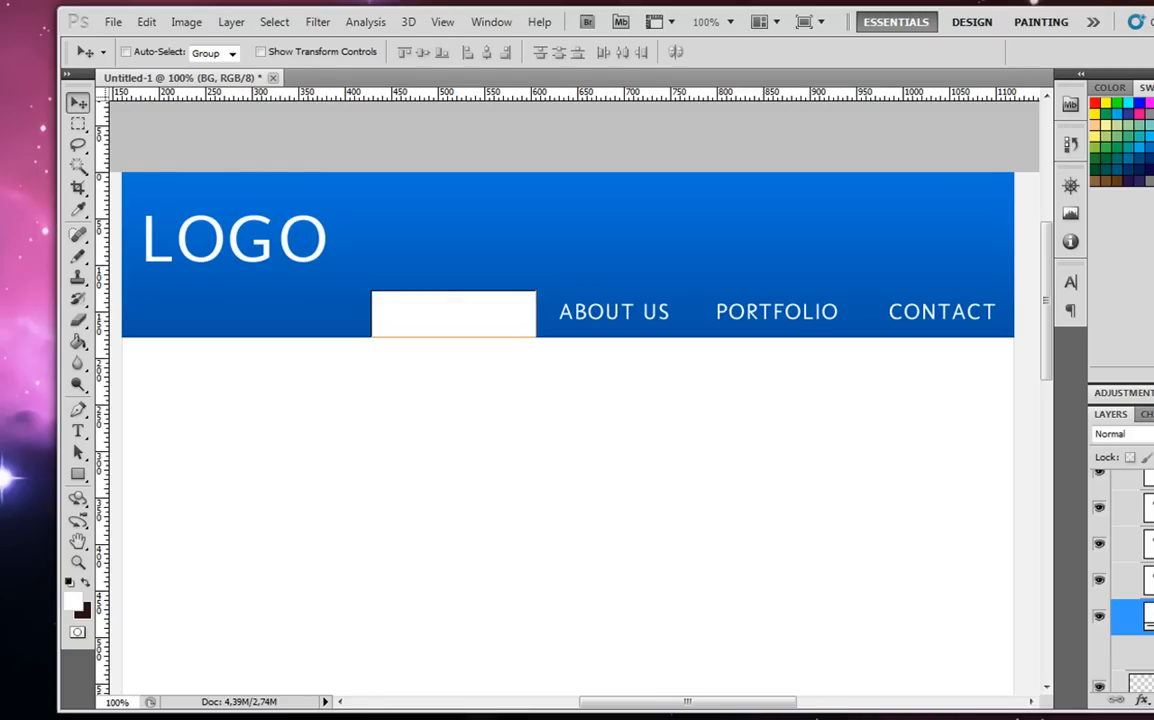
Recolor the HOMEPAGE link text with the dark blue swatch.
{"action": "left_click", "coordinate": [1145, 580]}
{"action": "left_click", "coordinate": [78, 431]}
{"action": "left_click", "coordinate": [444, 313]}
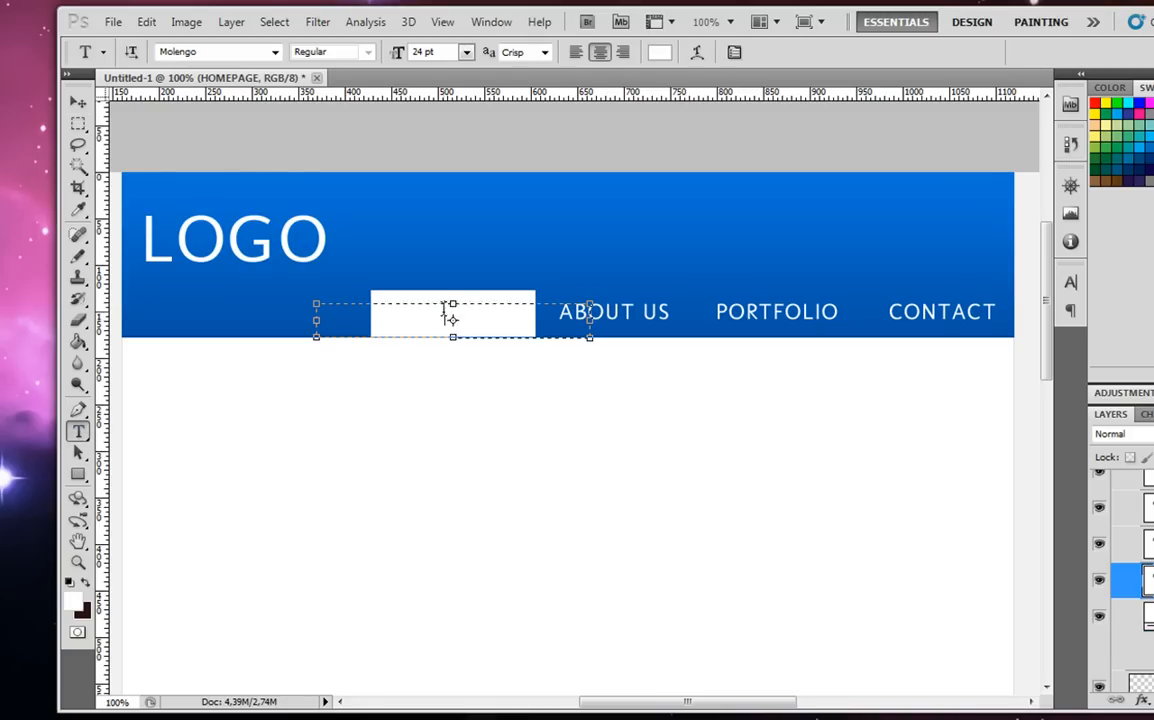
{"action": "double_click", "coordinate": [447, 312]}
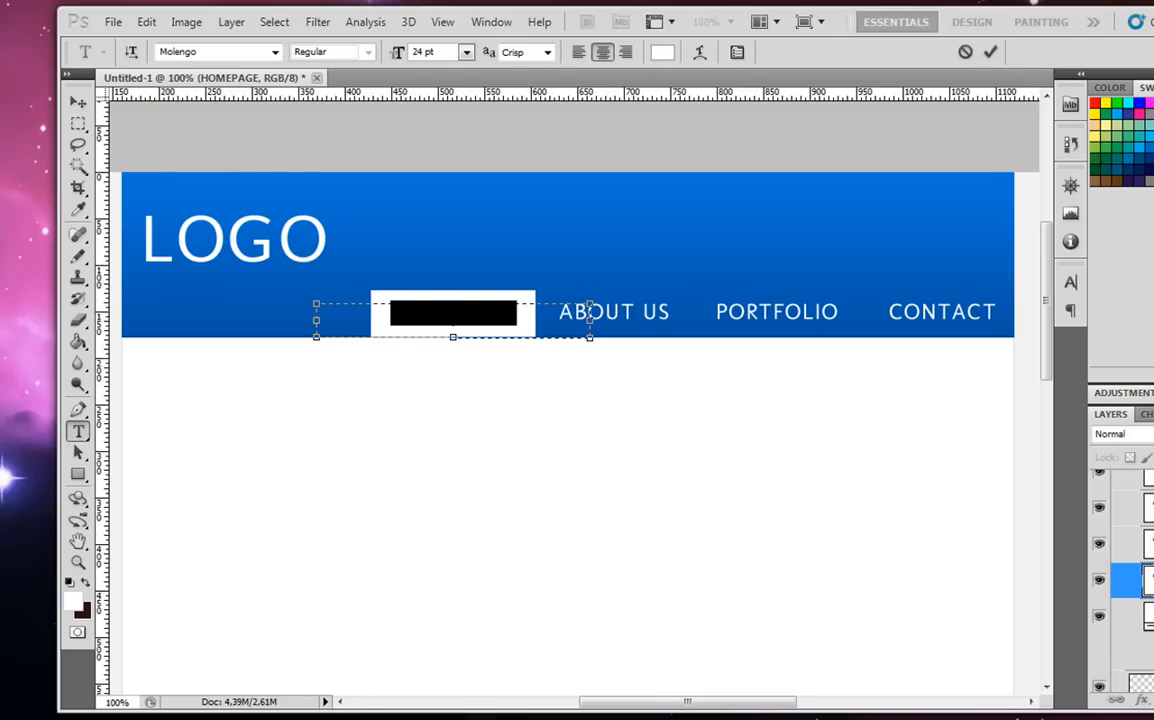
{"action": "left_click", "coordinate": [1152, 147]}
{"action": "left_click", "coordinate": [78, 123]}
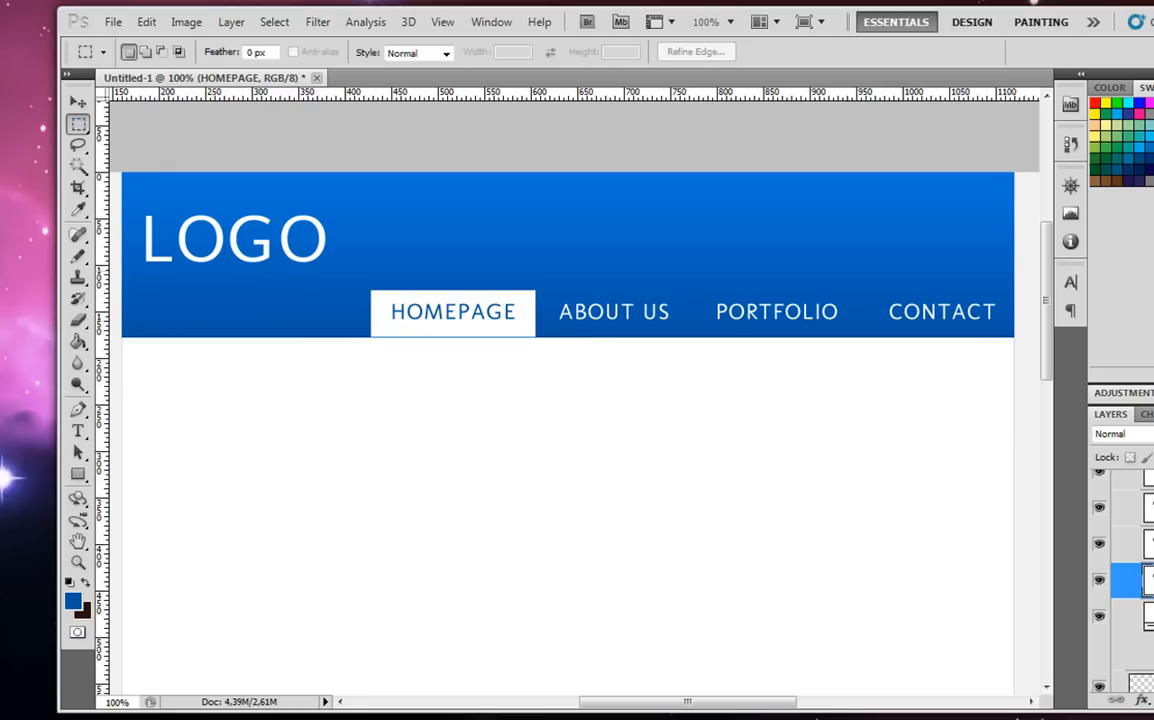
Nudge the white BG rectangle down 1 px to merge the HOMEPAGE tab with the white page area.
{"action": "left_click", "coordinate": [1150, 617]}
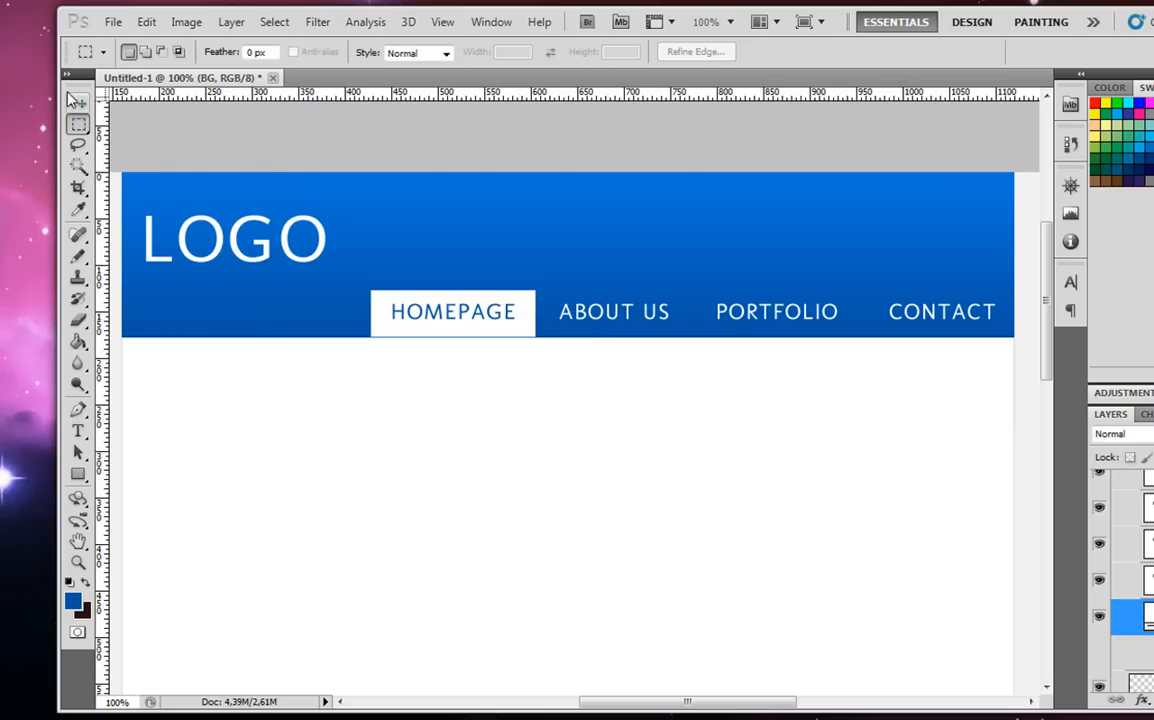
{"action": "left_click", "coordinate": [78, 103]}
{"action": "key", "text": "Down"}
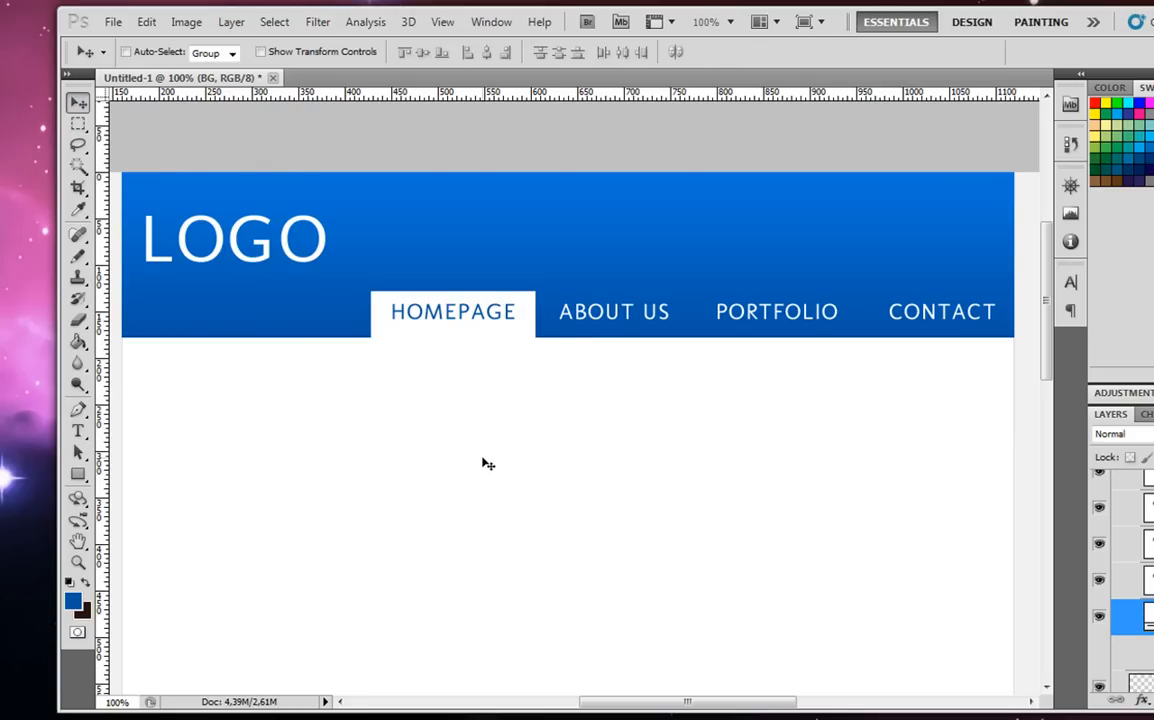
{"action": "scroll", "coordinate": [1132, 580], "scroll_direction": "down", "scroll_amount": 1}
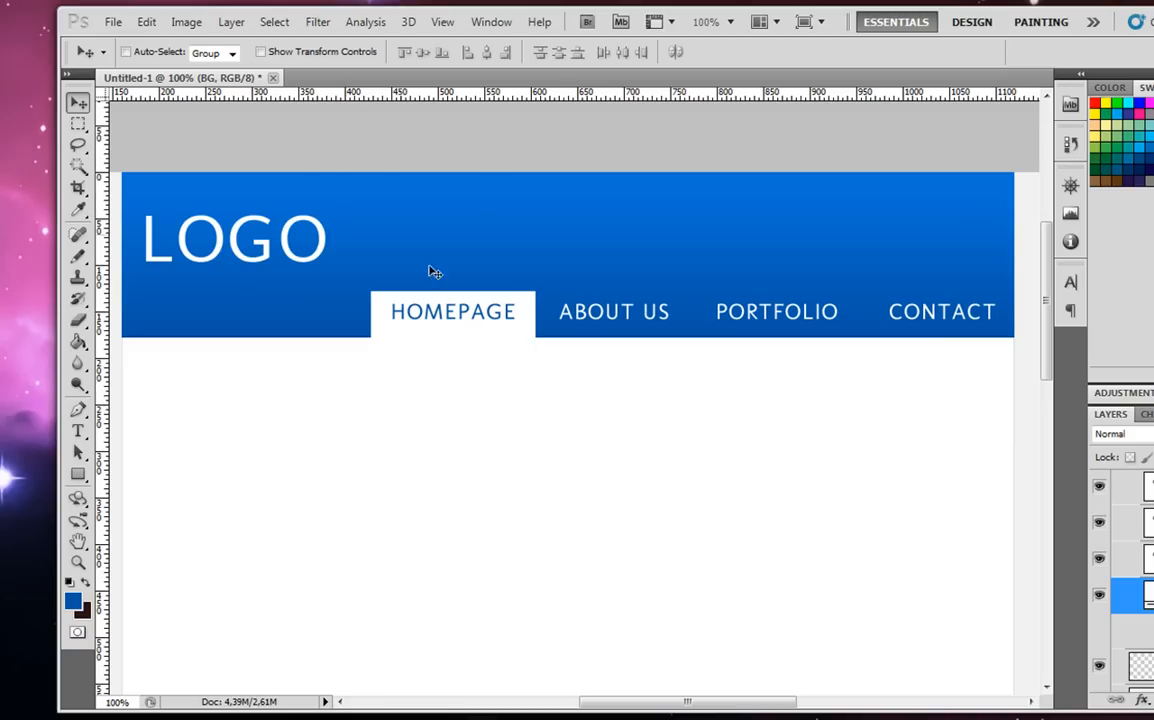
Open the list of file commands.
{"action": "left_click", "coordinate": [120, 26]}
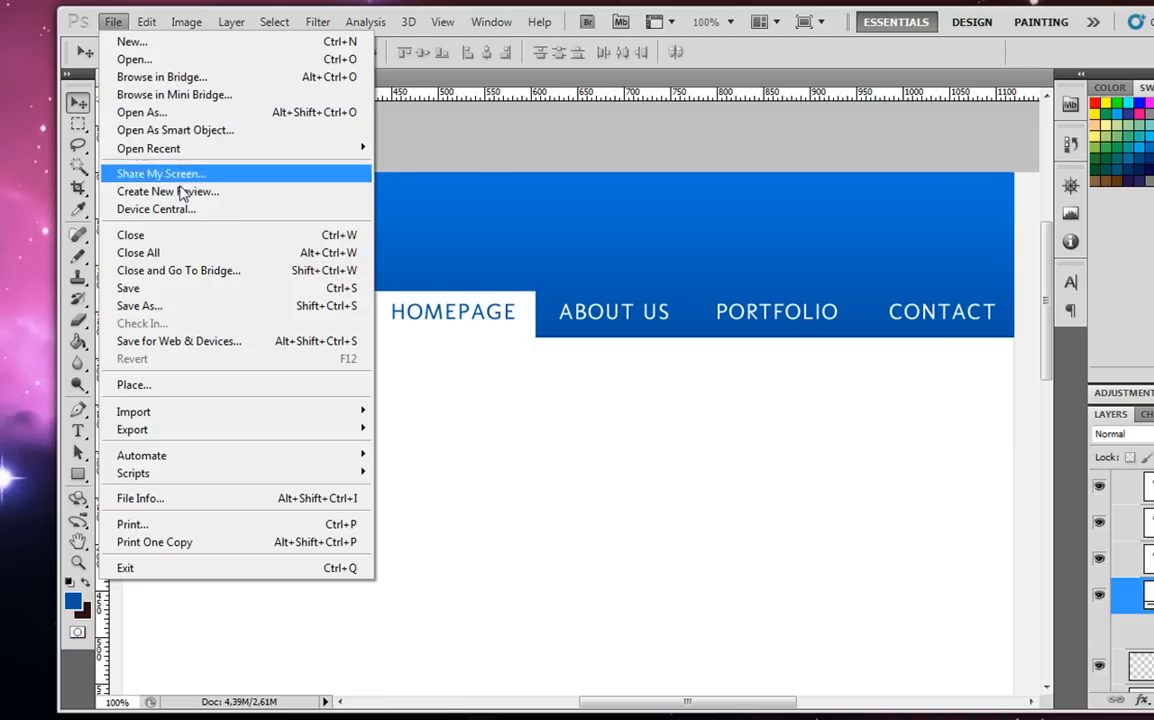
Save the document on the Desktop in Photoshop format as mySite.psd.
{"action": "left_click", "coordinate": [143, 280]}
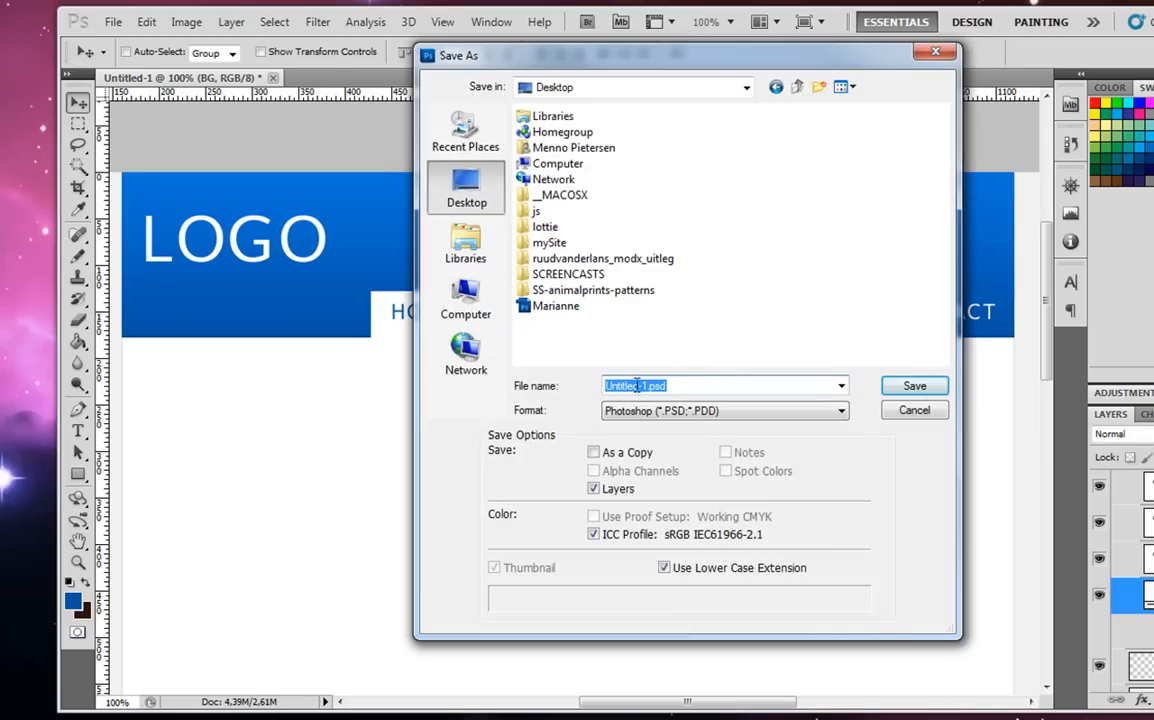
{"action": "type", "text": "mySite"}
{"action": "left_click", "coordinate": [902, 385]}
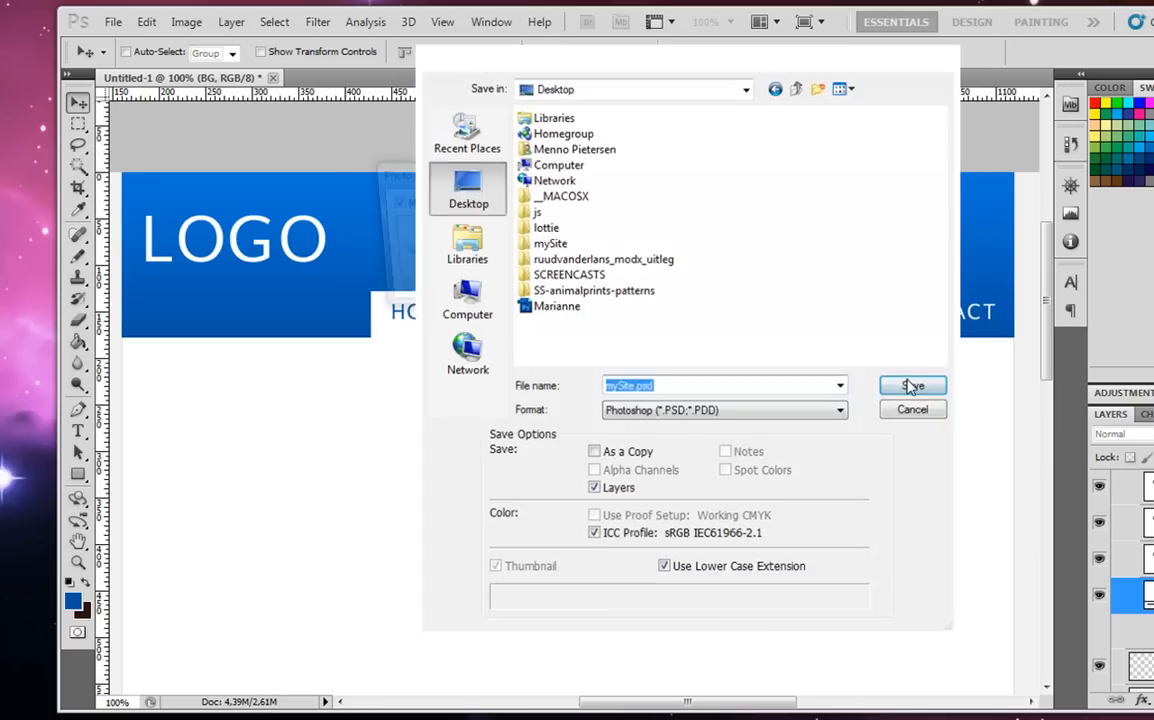
{"action": "left_click", "coordinate": [820, 206]}
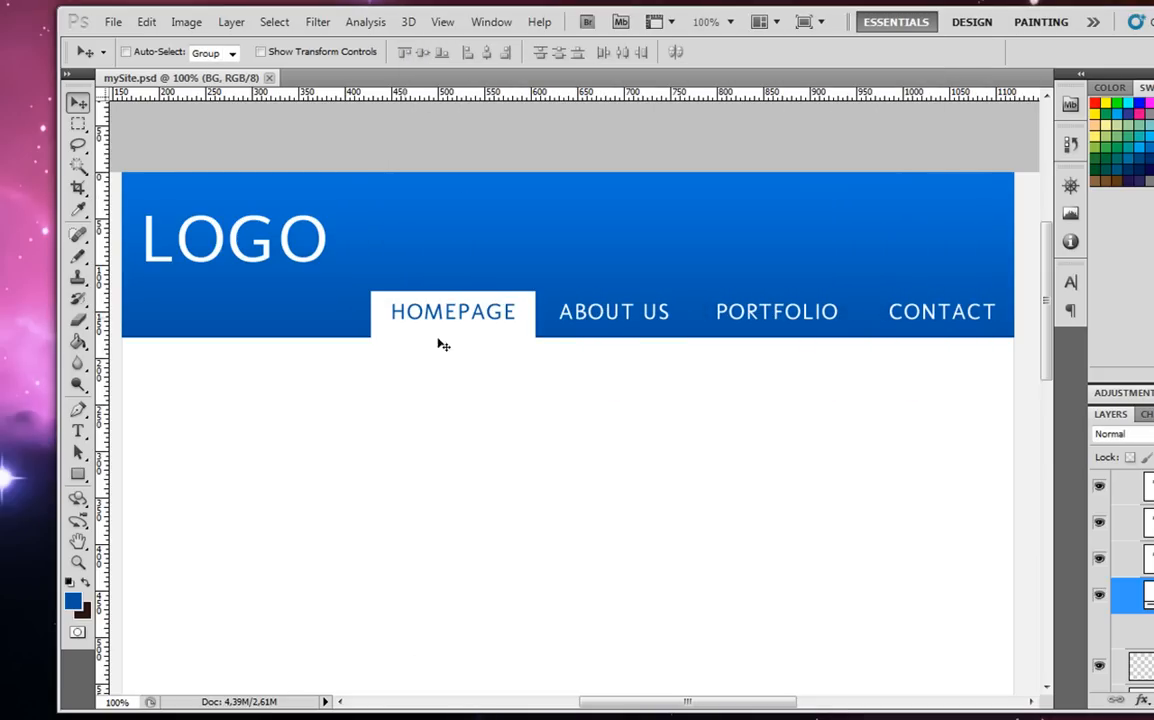
Place a horizontal guide in the white area just below the blue header.
{"action": "scroll", "coordinate": [495, 378], "scroll_direction": "down", "scroll_amount": 5}
{"action": "scroll", "coordinate": [495, 378], "scroll_direction": "up", "scroll_amount": 2}
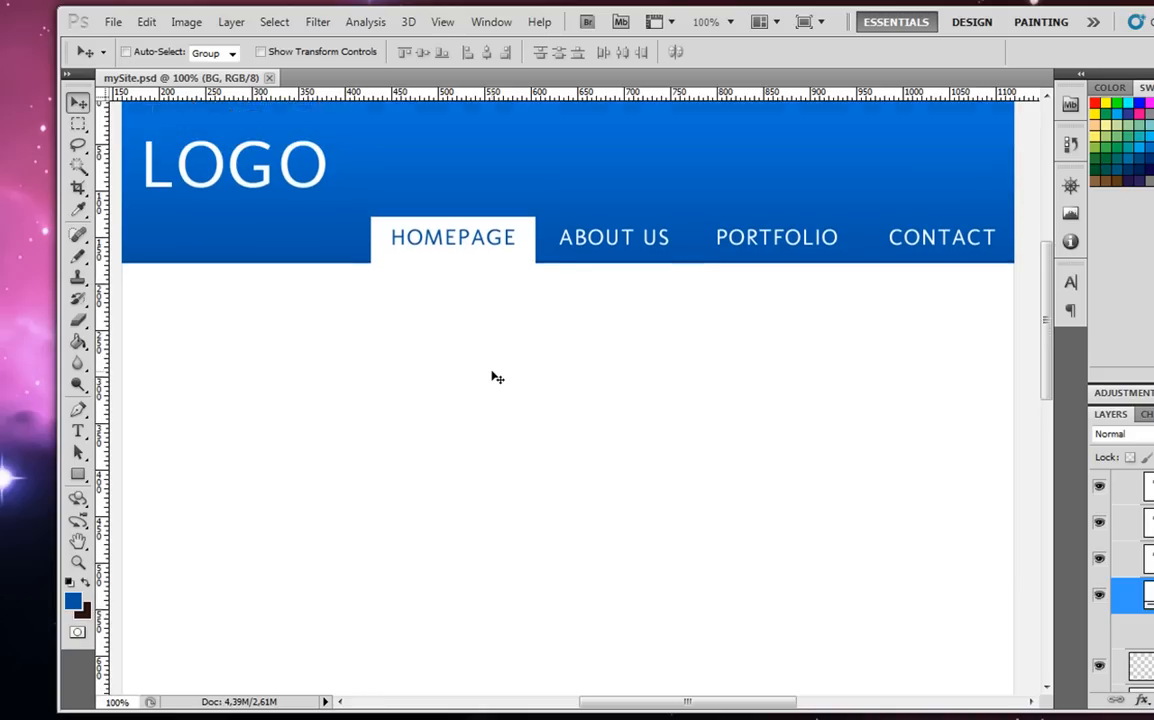
{"action": "scroll", "coordinate": [497, 378], "scroll_direction": "up", "scroll_amount": 3}
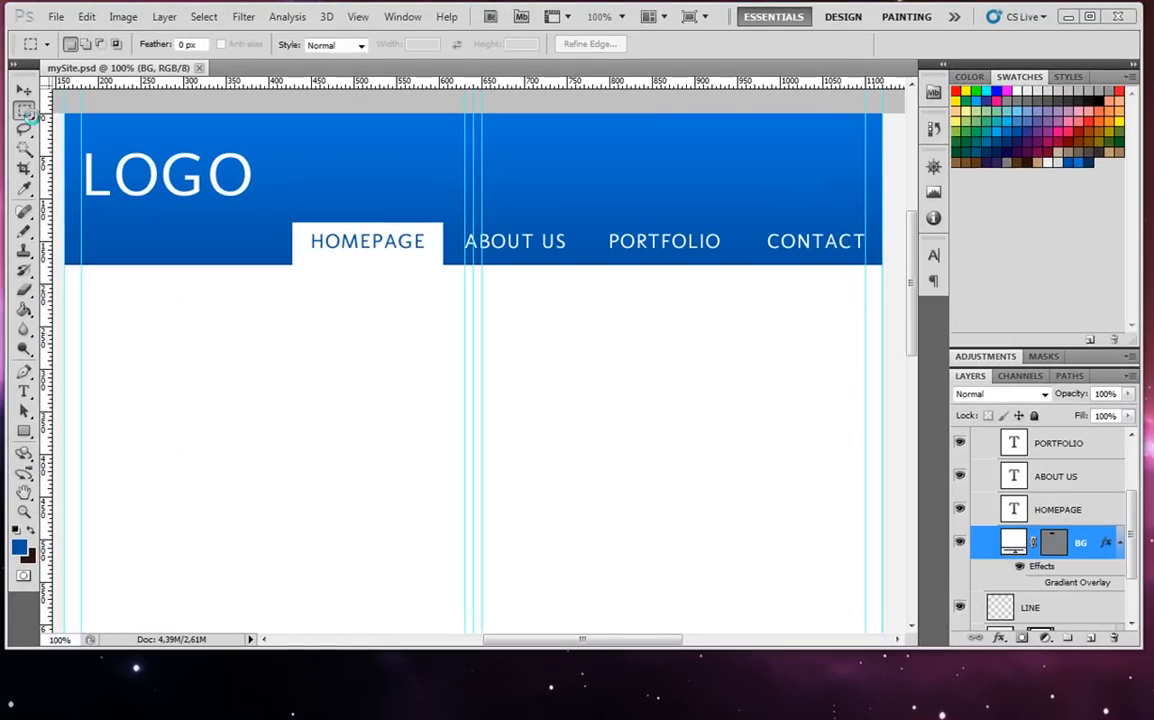
{"action": "left_click_drag", "start_coordinate": [172, 84], "coordinate": [217, 281]}
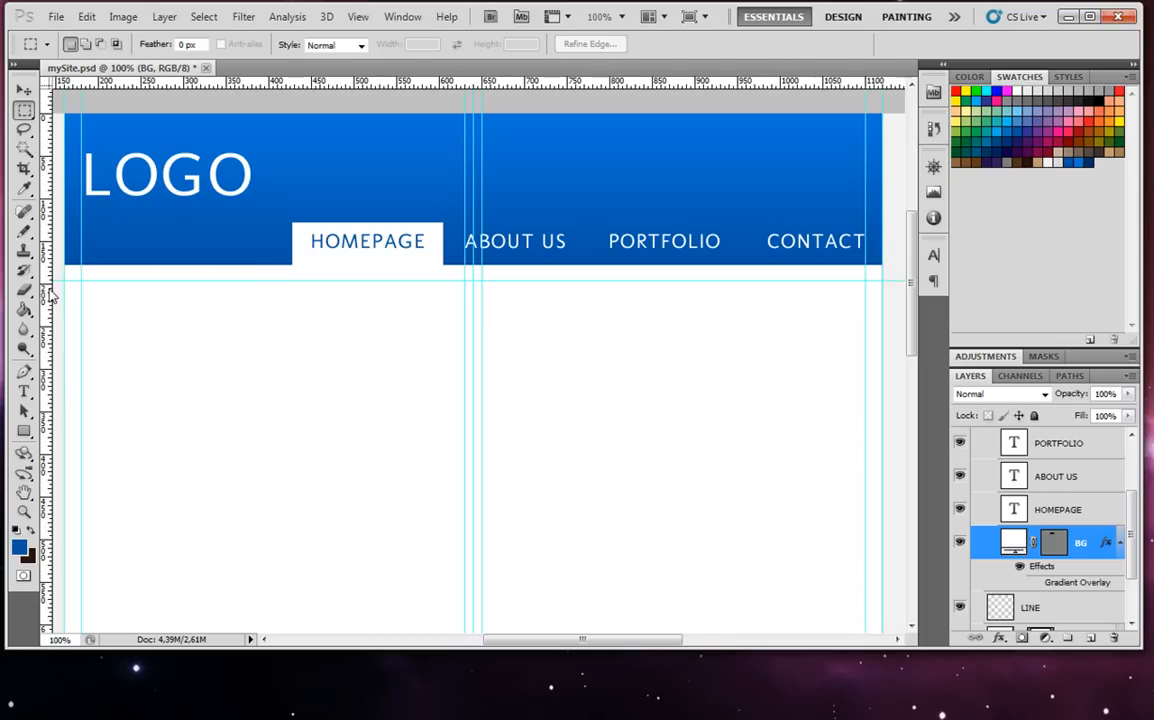
Collapse the NAV and HEADER groups and create a new layer group named MAIN between HEADER and BG.
{"action": "scroll", "coordinate": [1040, 510], "scroll_direction": "up", "scroll_amount": 3}
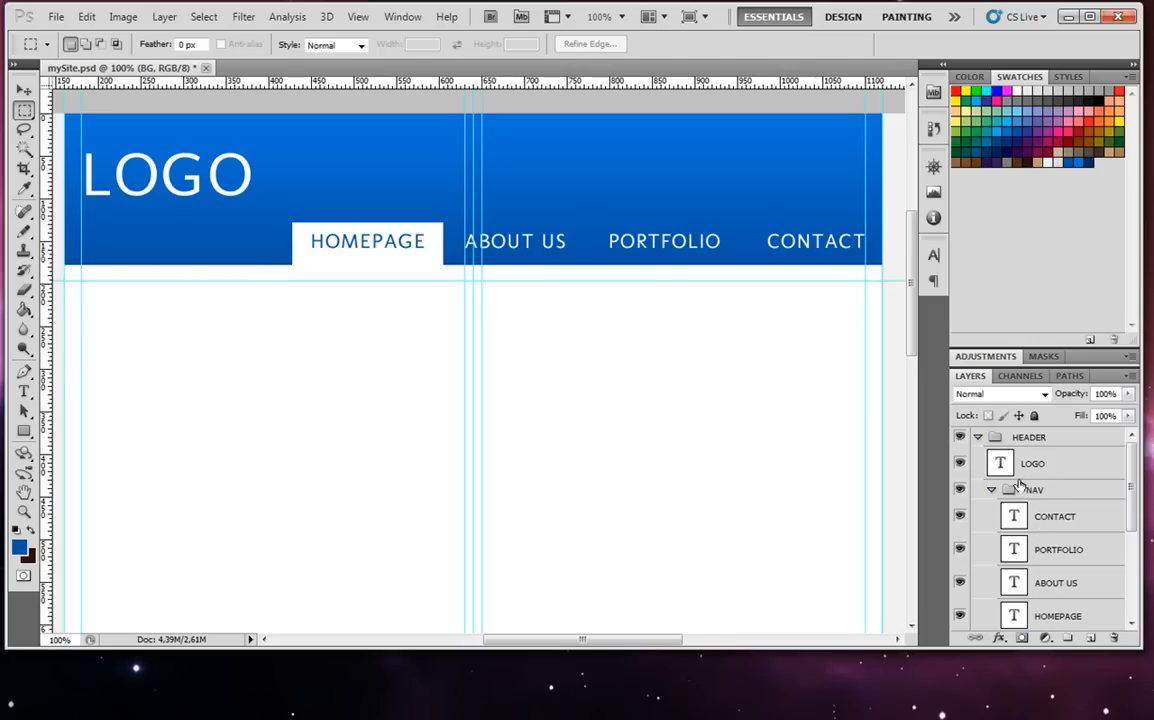
{"action": "left_click", "coordinate": [991, 489]}
{"action": "left_click", "coordinate": [977, 437]}
{"action": "left_click", "coordinate": [1042, 457]}
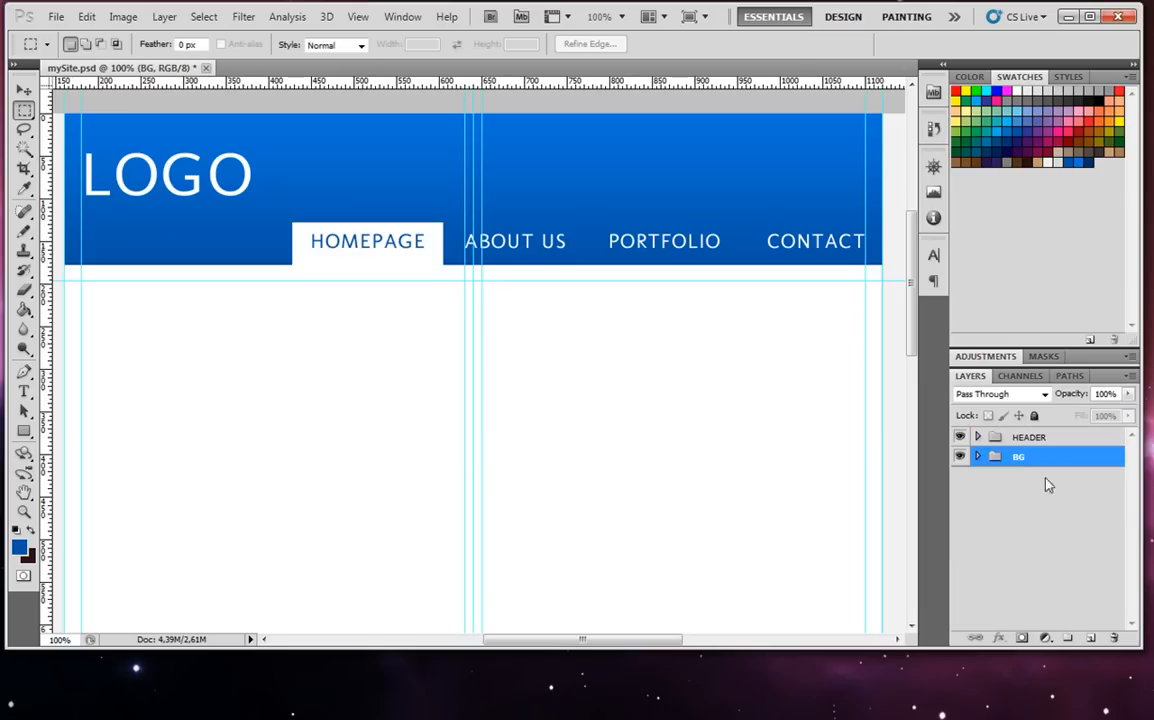
{"action": "left_click", "coordinate": [1068, 637]}
{"action": "double_click", "coordinate": [1028, 457]}
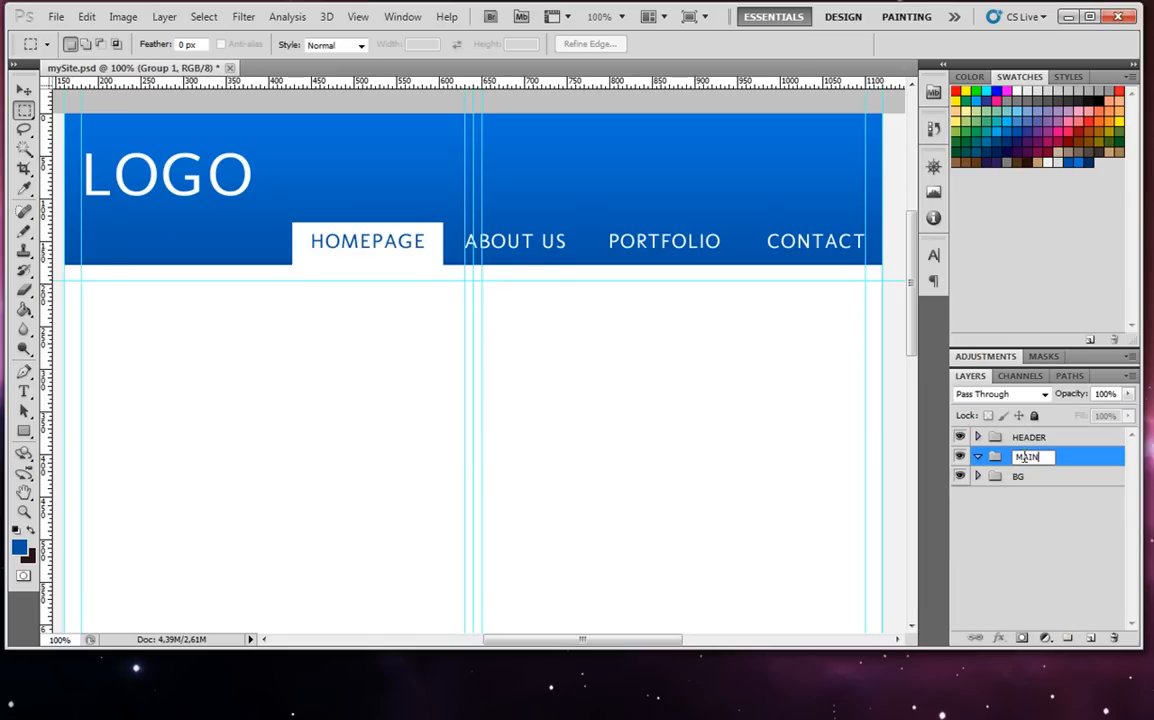
{"action": "left_click", "coordinate": [1048, 510]}
Create a layer group named SLIDER nested inside the MAIN group.
{"action": "left_click", "coordinate": [1043, 456]}
{"action": "left_click", "coordinate": [1071, 642]}
{"action": "left_click_drag", "start_coordinate": [1030, 456], "coordinate": [1035, 481]}
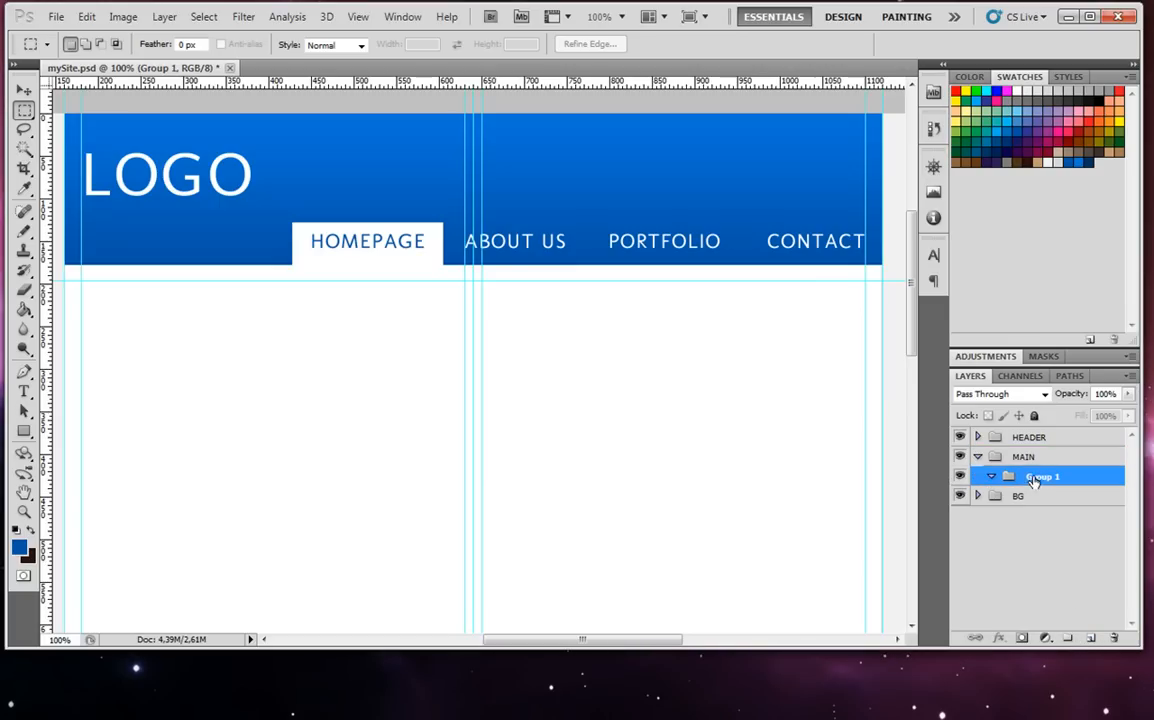
{"action": "double_click", "coordinate": [1043, 477]}
{"action": "type", "text": "Sl"}
{"action": "left_click", "coordinate": [1048, 542]}
{"action": "left_click", "coordinate": [1045, 477]}
Draw a #dbdbdb rectangle in the SLIDER group, below the horizontal guide and between the outer margin guides, and hide its gradient overlay.
{"action": "left_click", "coordinate": [1092, 638]}
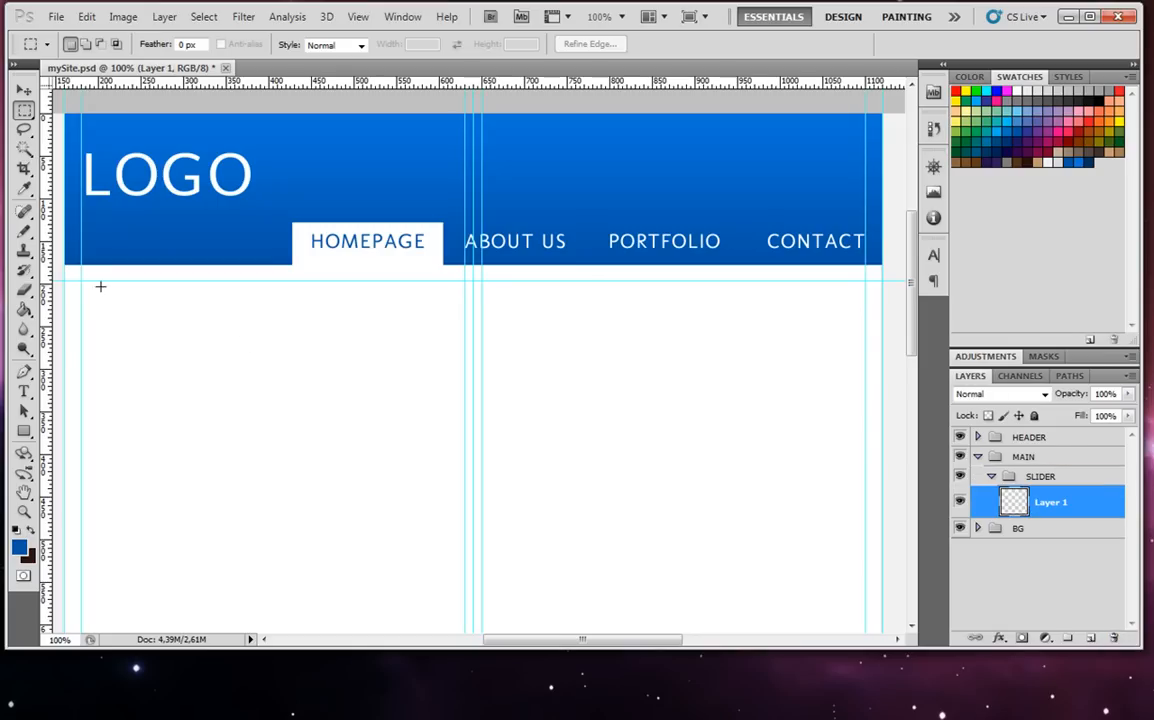
{"action": "left_click", "coordinate": [24, 433]}
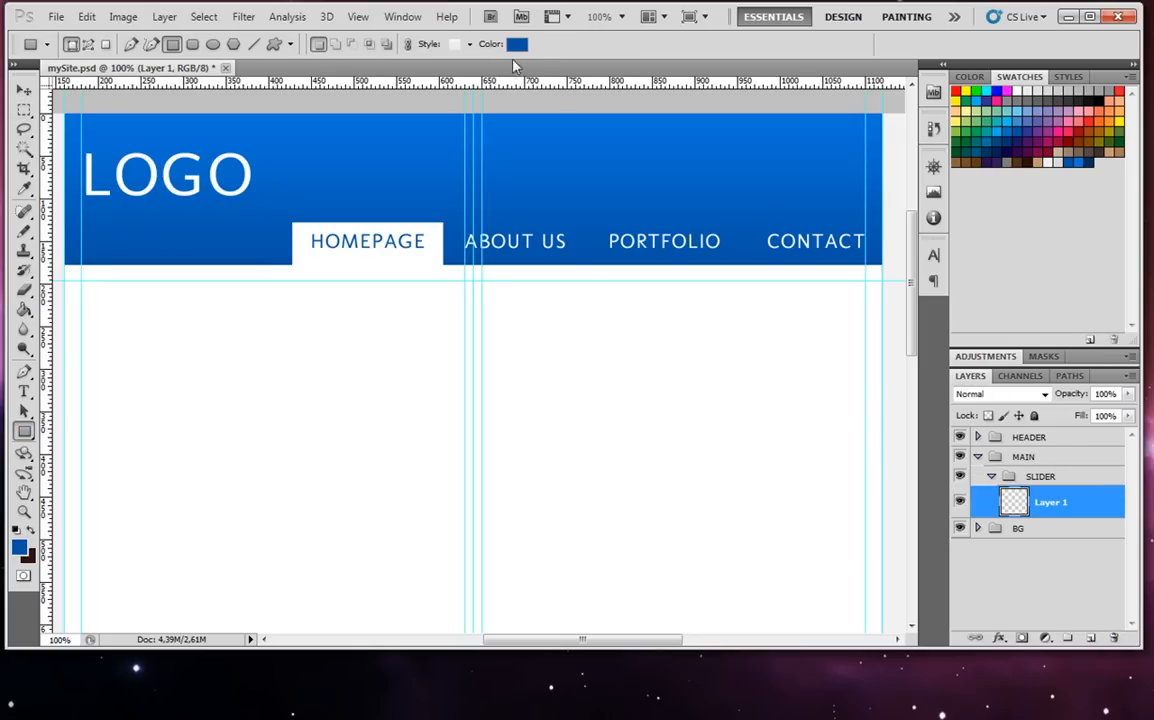
{"action": "left_click", "coordinate": [516, 44]}
{"action": "left_click_drag", "start_coordinate": [386, 437], "coordinate": [288, 457]}
{"action": "left_click", "coordinate": [1062, 152]}
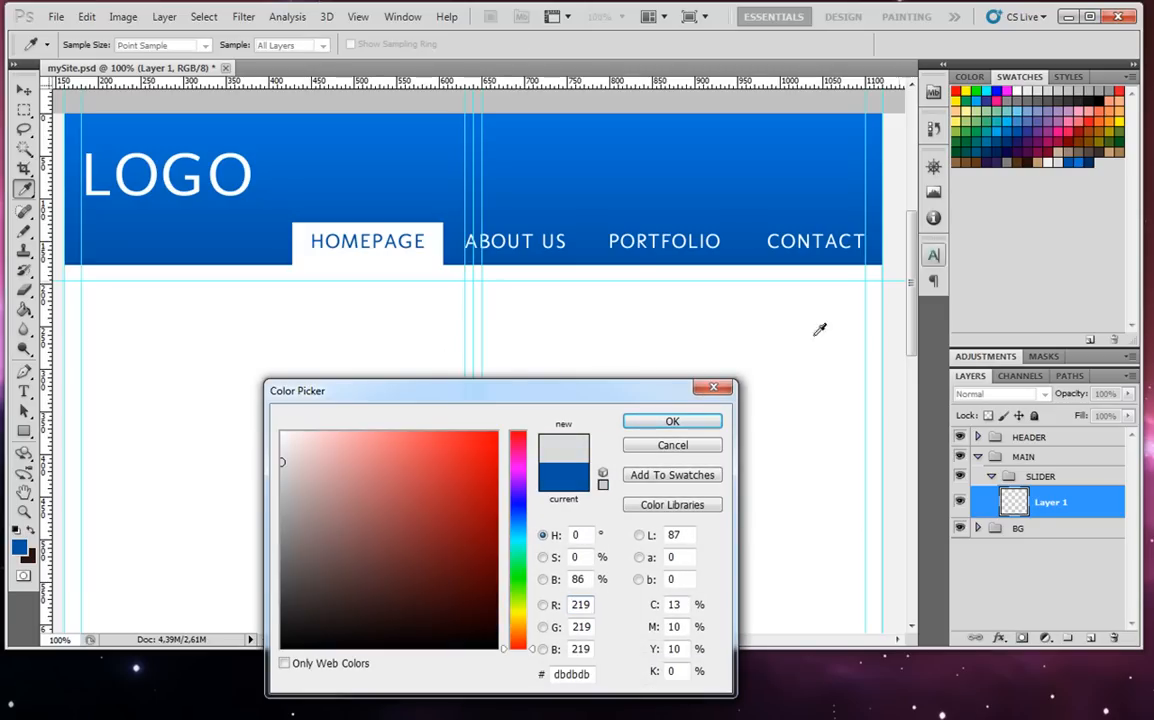
{"action": "left_click", "coordinate": [689, 422]}
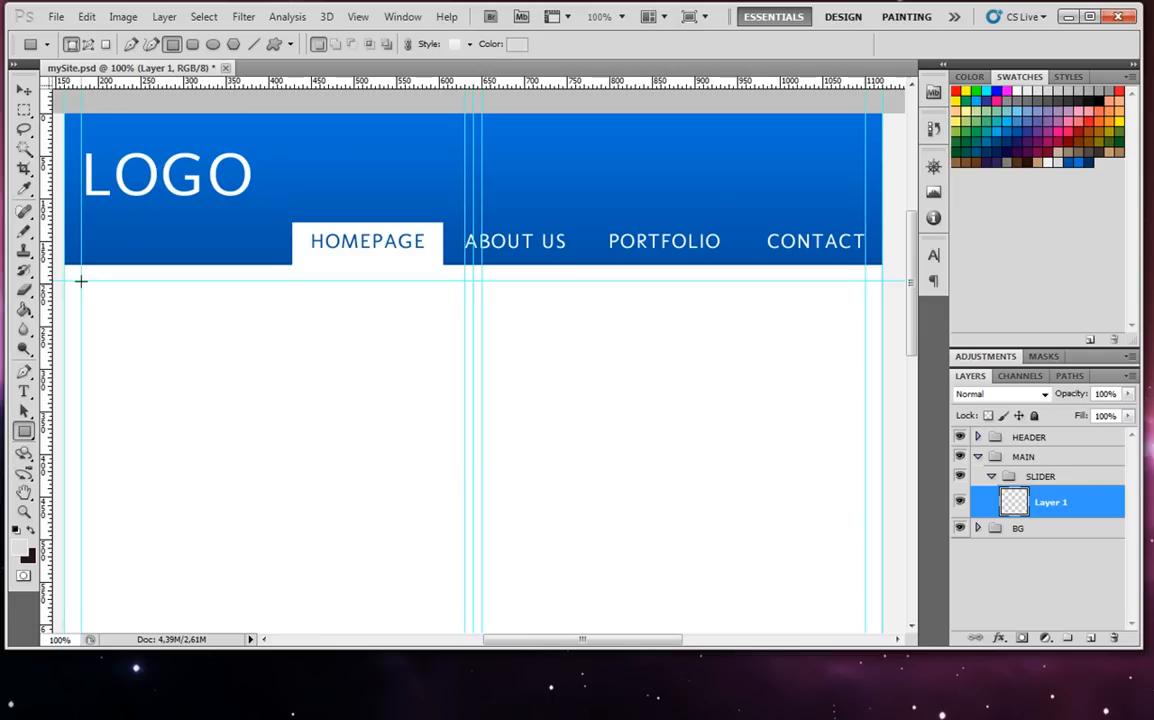
{"action": "left_click_drag", "start_coordinate": [81, 281], "coordinate": [861, 511]}
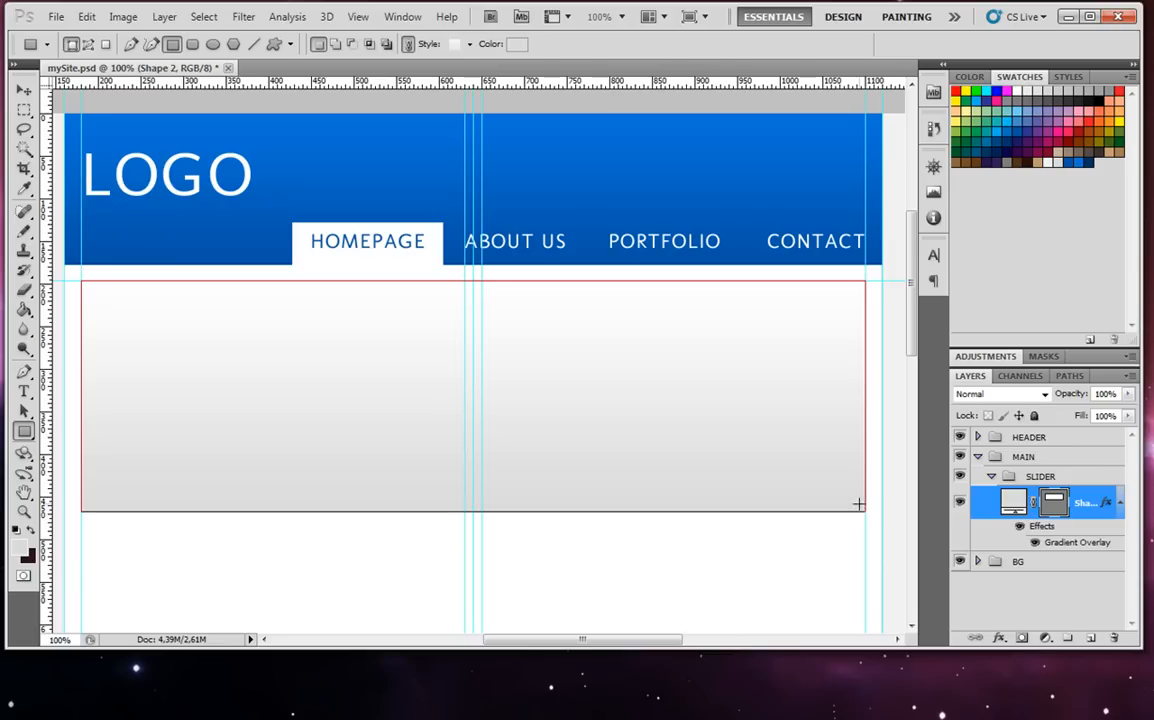
{"action": "left_click", "coordinate": [1036, 543]}
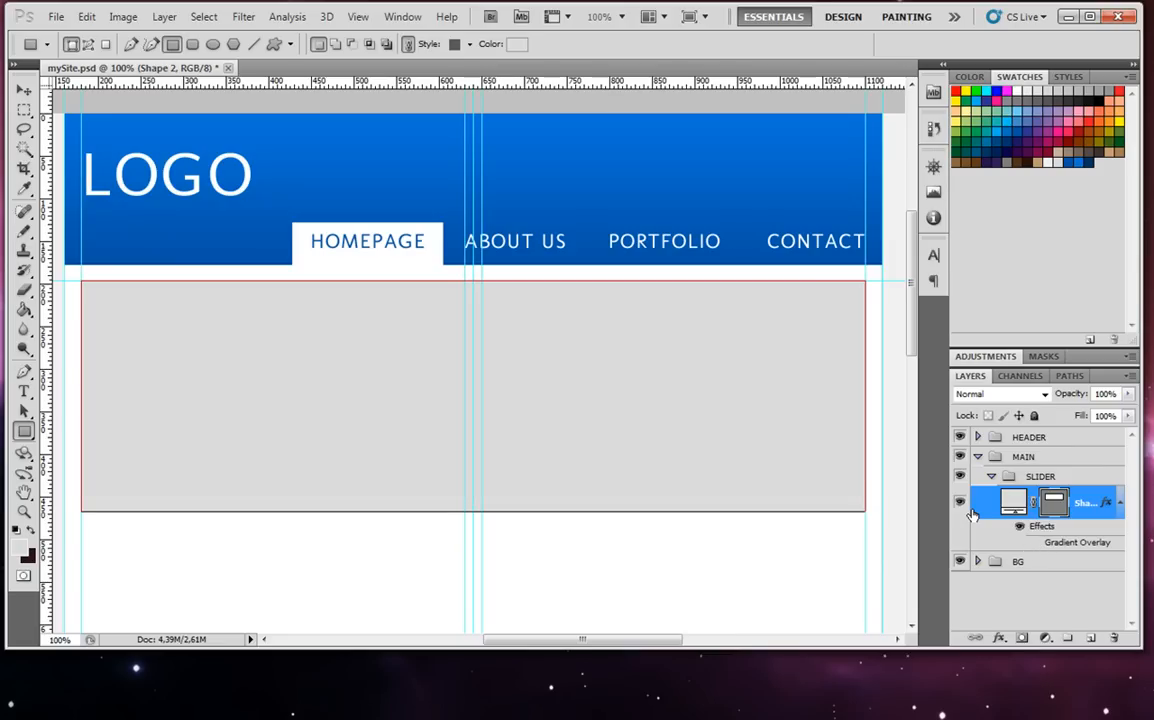
Recolour the slider rectangle to #f1f1f1 sampled from the page background, add that colour to the swatches, and hide the guides.
{"action": "key", "text": "ctrl+minus"}
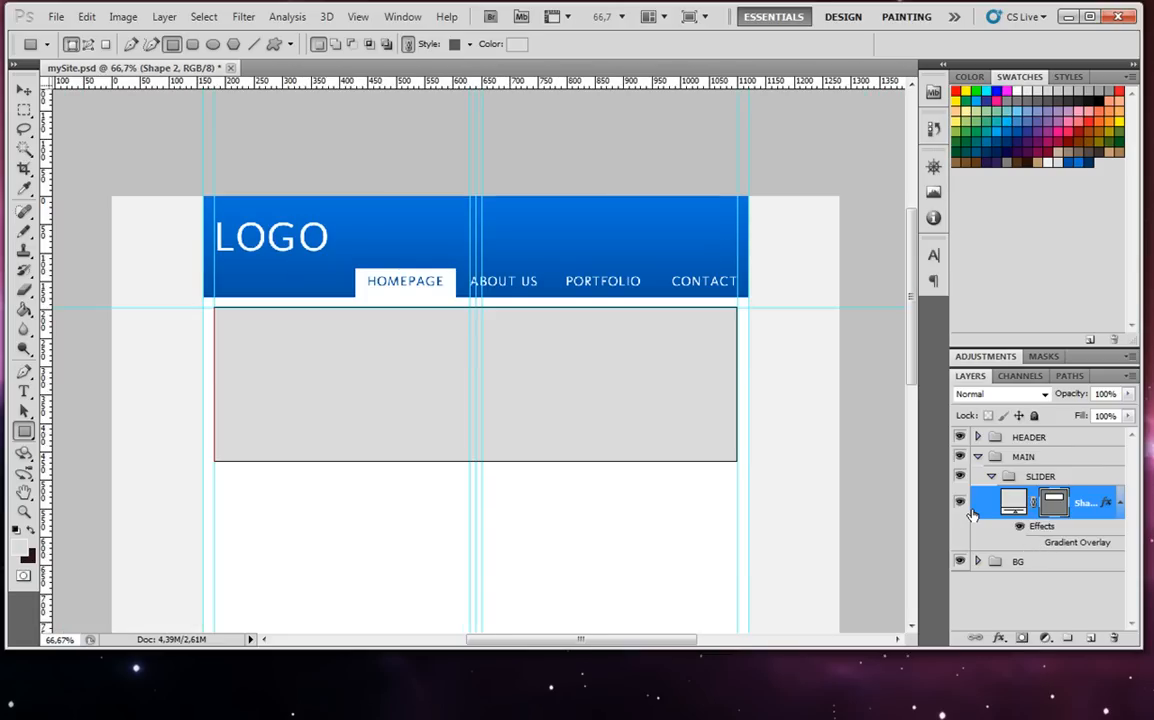
{"action": "left_click", "coordinate": [1064, 480]}
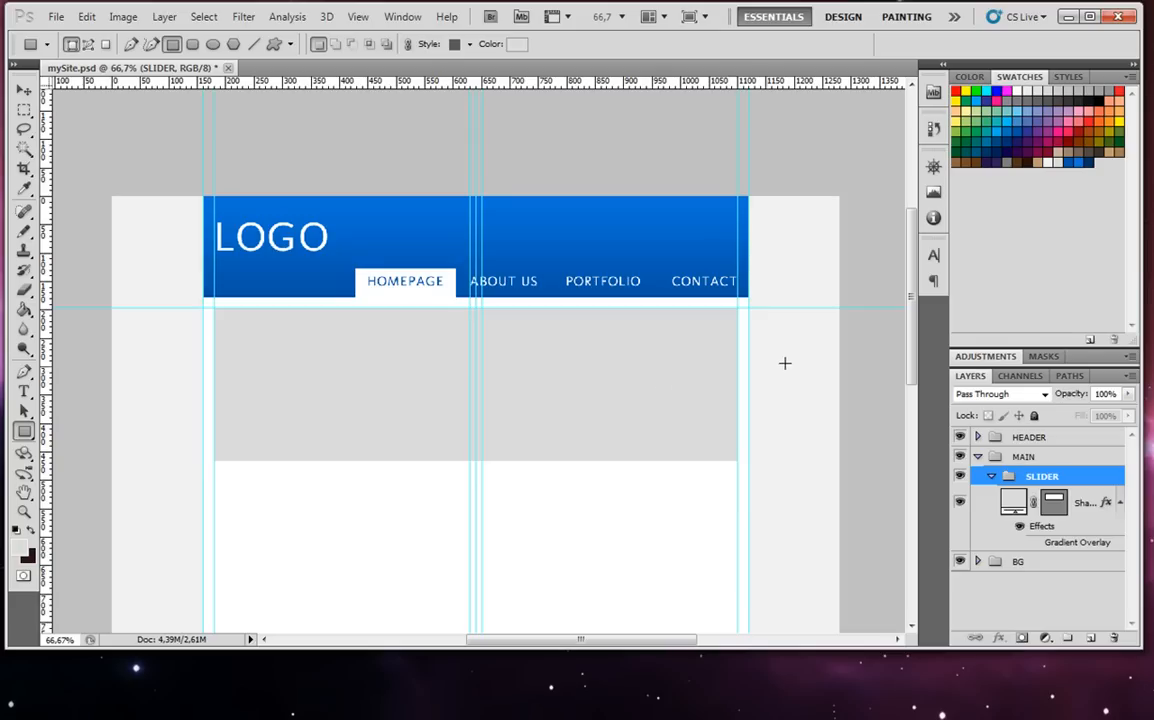
{"action": "double_click", "coordinate": [1013, 502]}
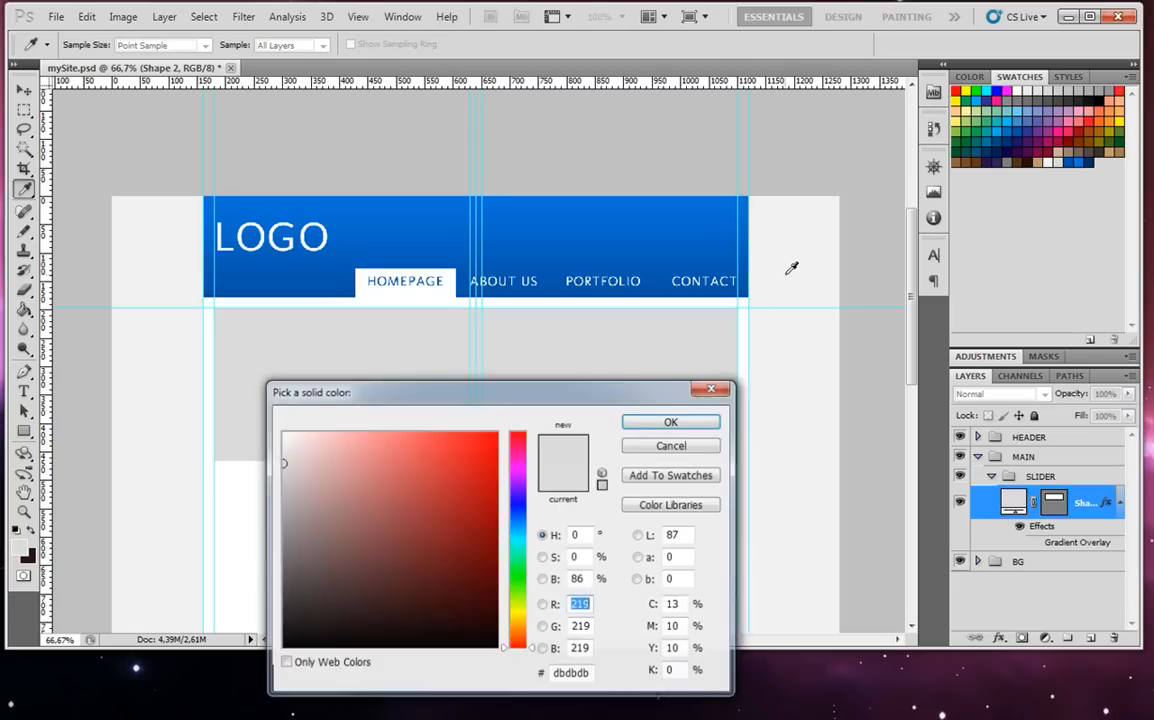
{"action": "left_click", "coordinate": [786, 268]}
{"action": "left_click", "coordinate": [672, 475]}
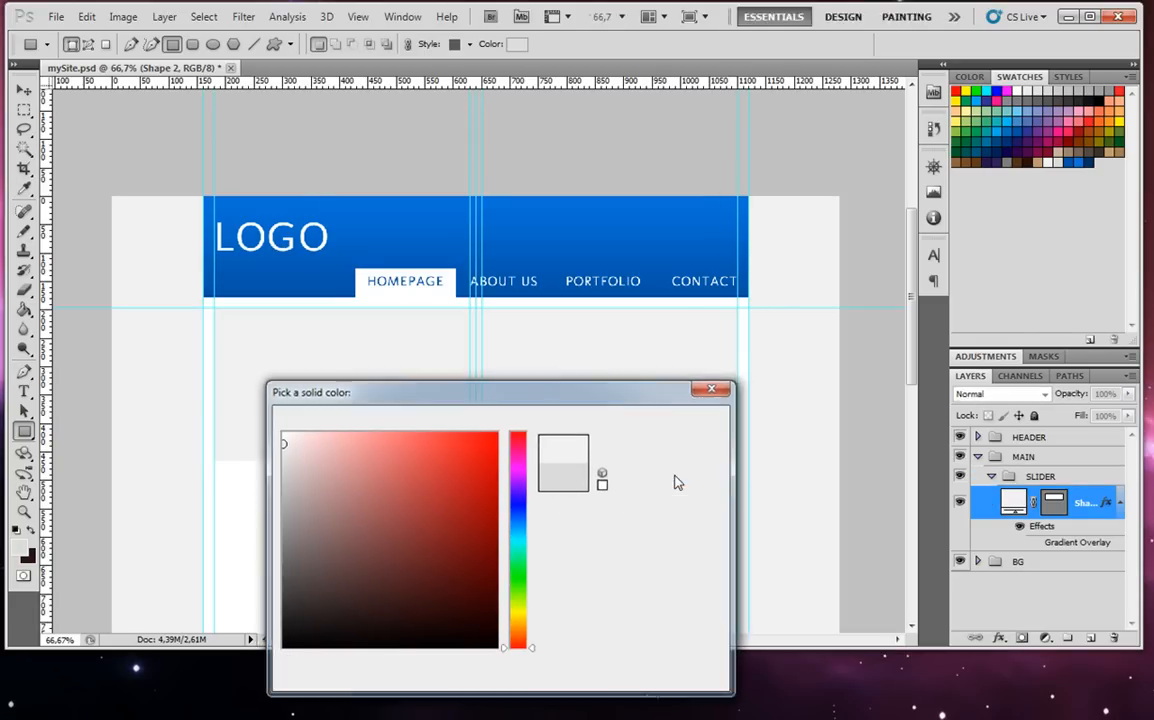
{"action": "left_click", "coordinate": [686, 206]}
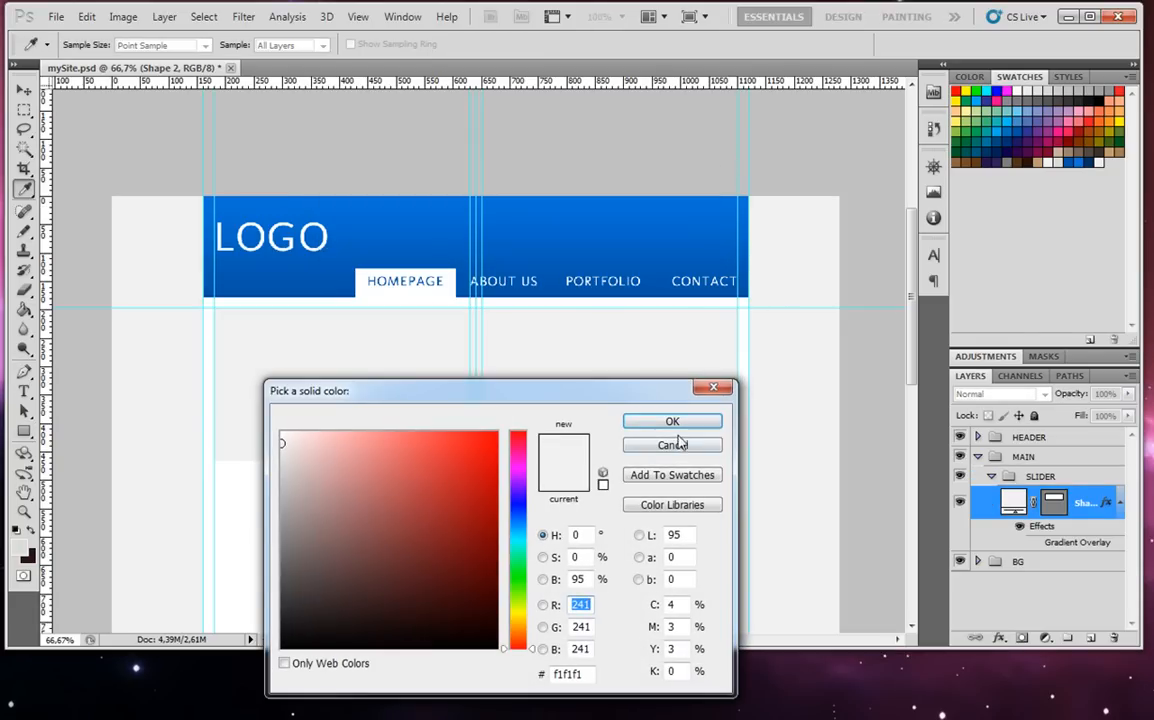
{"action": "left_click", "coordinate": [676, 428]}
{"action": "key", "text": "ctrl+h"}
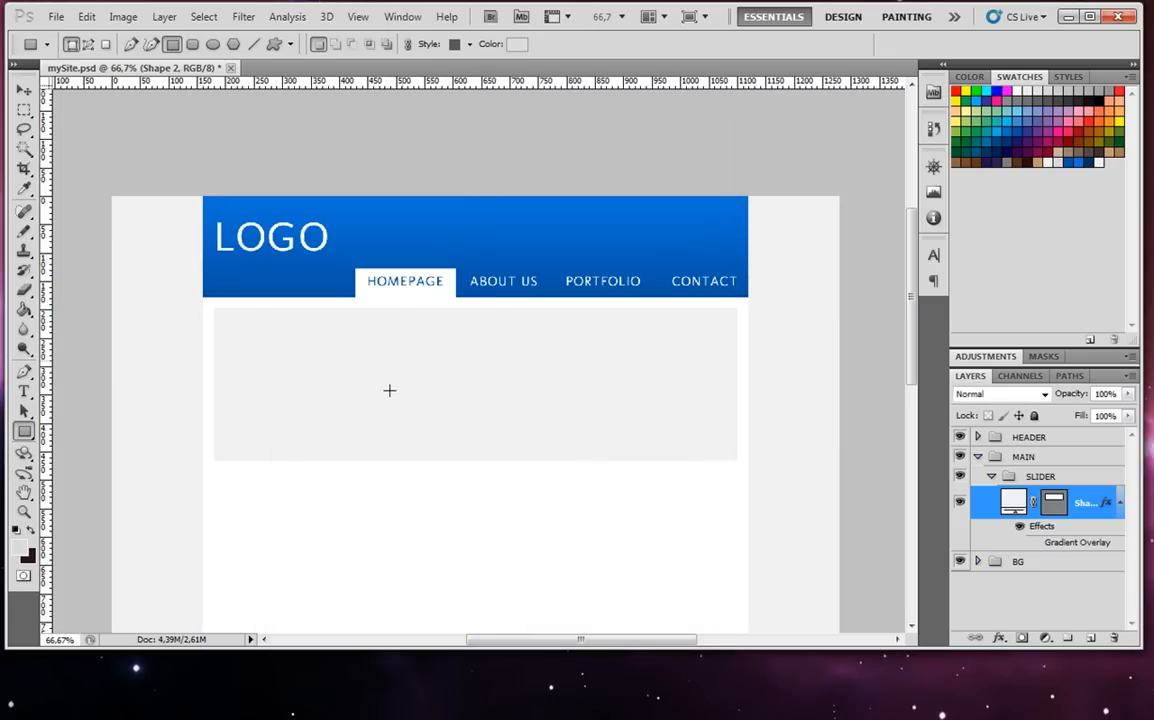
Add a 1 px light grey stroke positioned inside the slider rectangle.
{"action": "left_click", "coordinate": [1001, 638]}
{"action": "left_click", "coordinate": [1030, 625]}
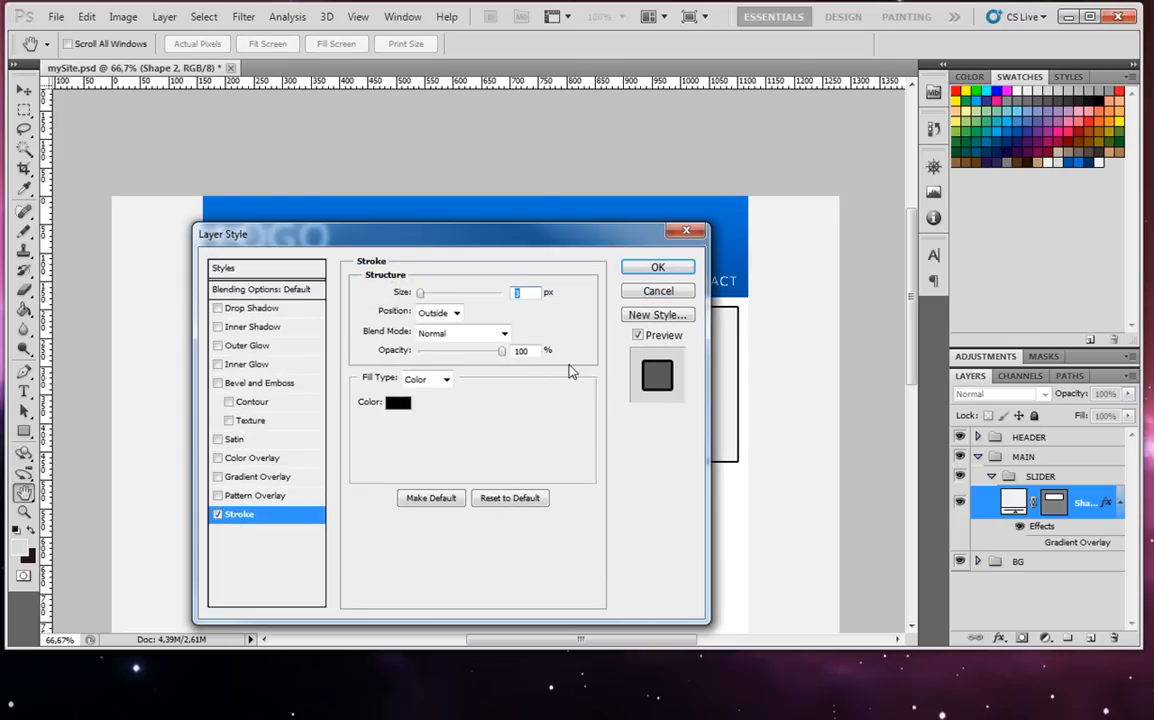
{"action": "left_click", "coordinate": [400, 401]}
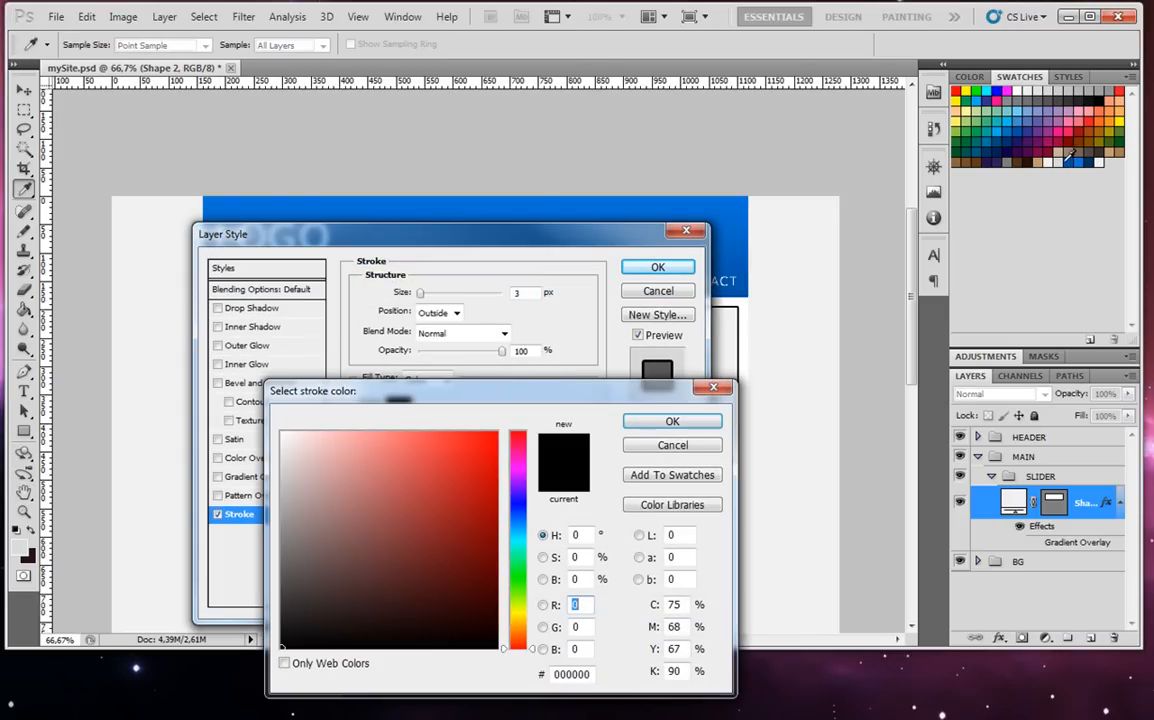
{"action": "left_click", "coordinate": [956, 143]}
{"action": "left_click", "coordinate": [672, 421]}
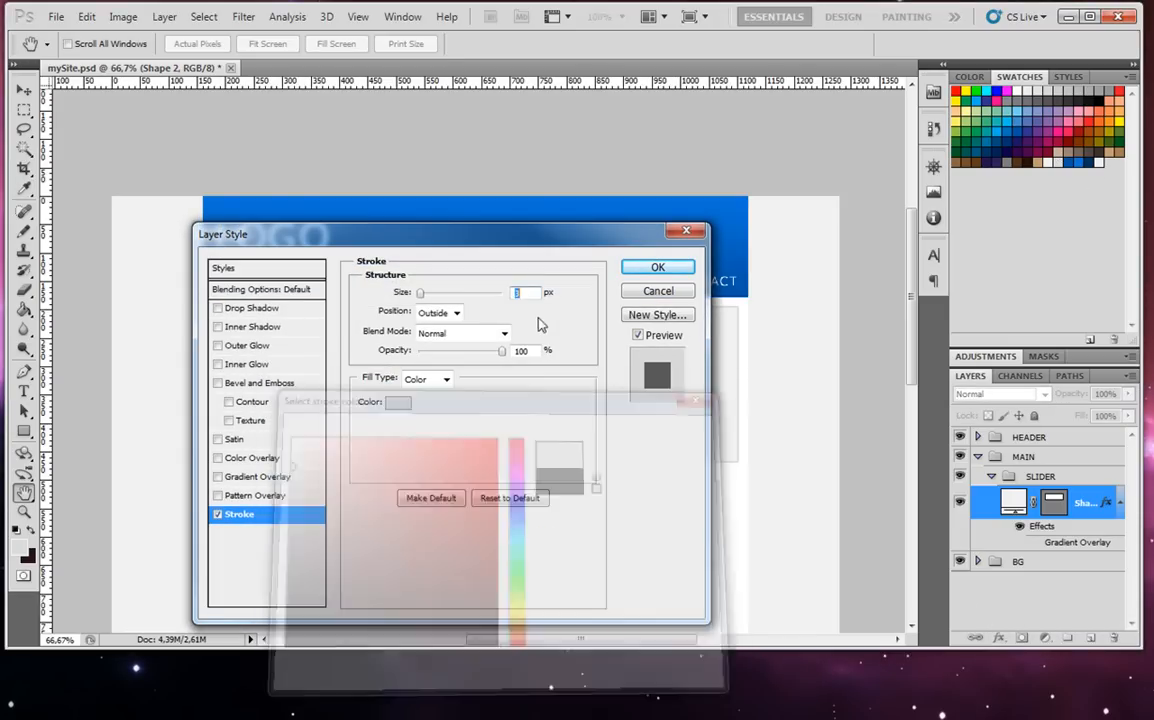
{"action": "type", "text": "1"}
{"action": "left_click", "coordinate": [440, 312]}
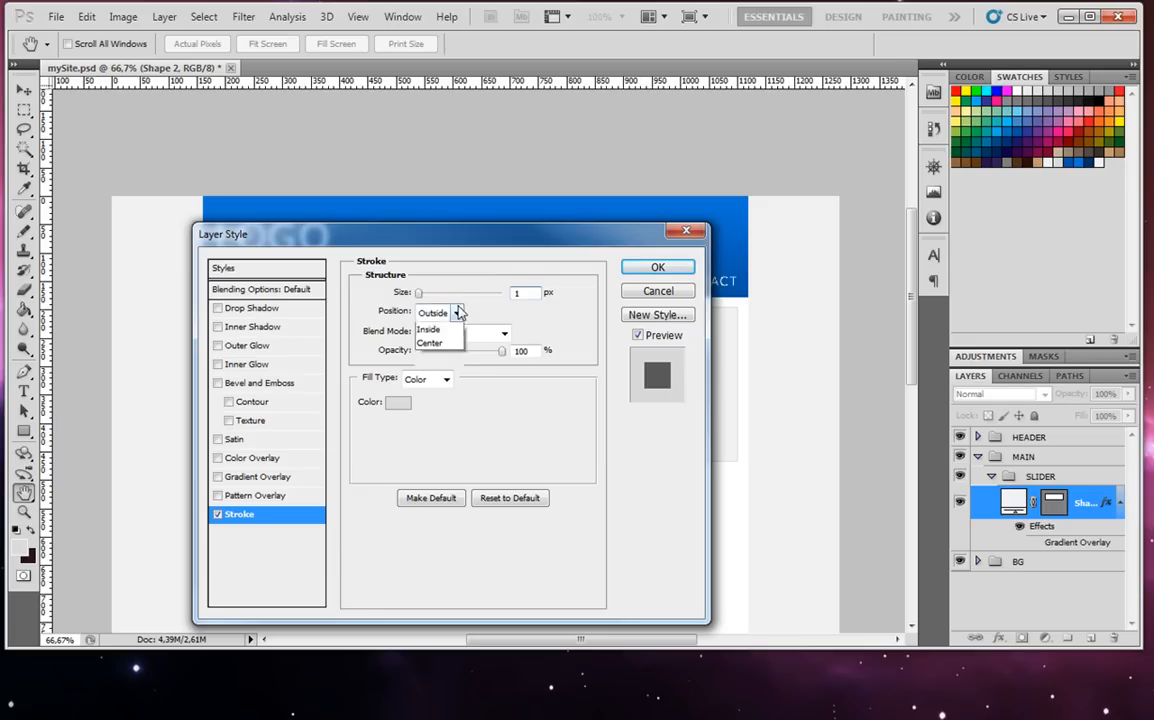
{"action": "left_click", "coordinate": [405, 328]}
{"action": "left_click", "coordinate": [650, 268]}
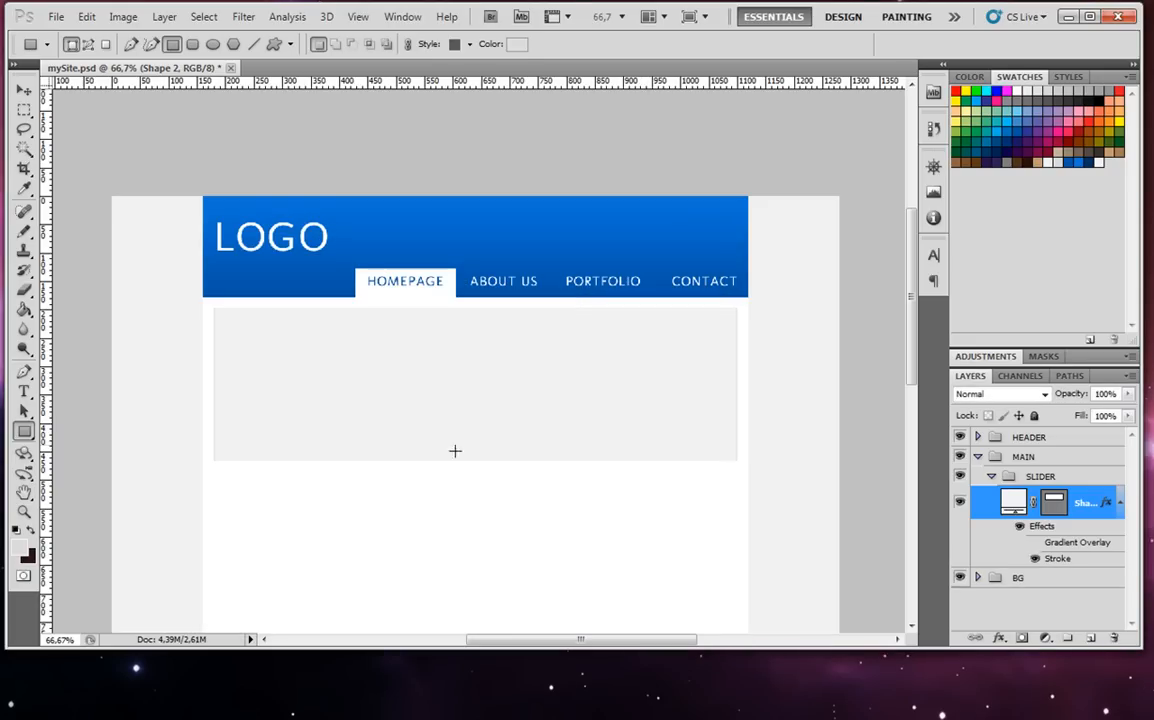
{"action": "key", "text": "ctrl+plus"}
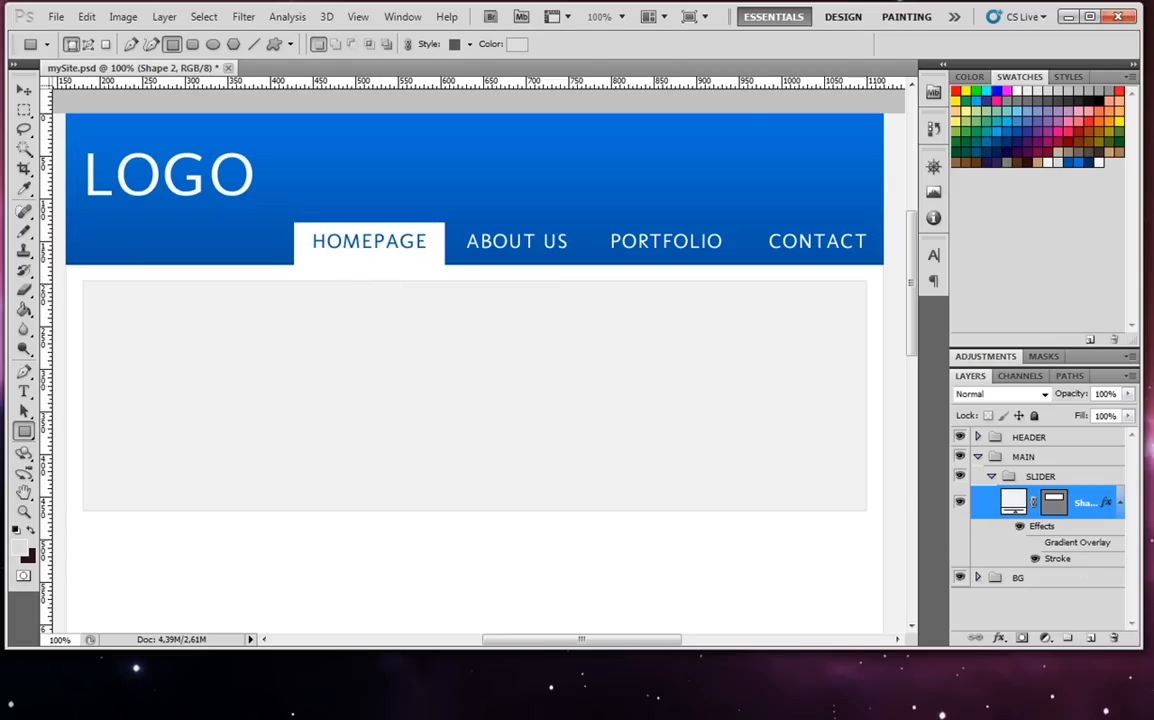
Switch to Firefox and open the bookmarked themoviedb.org site in a new tab.
{"action": "key", "text": "alt+Tab"}
{"action": "key", "text": "ctrl+t"}
{"action": "left_click", "coordinate": [626, 88]}
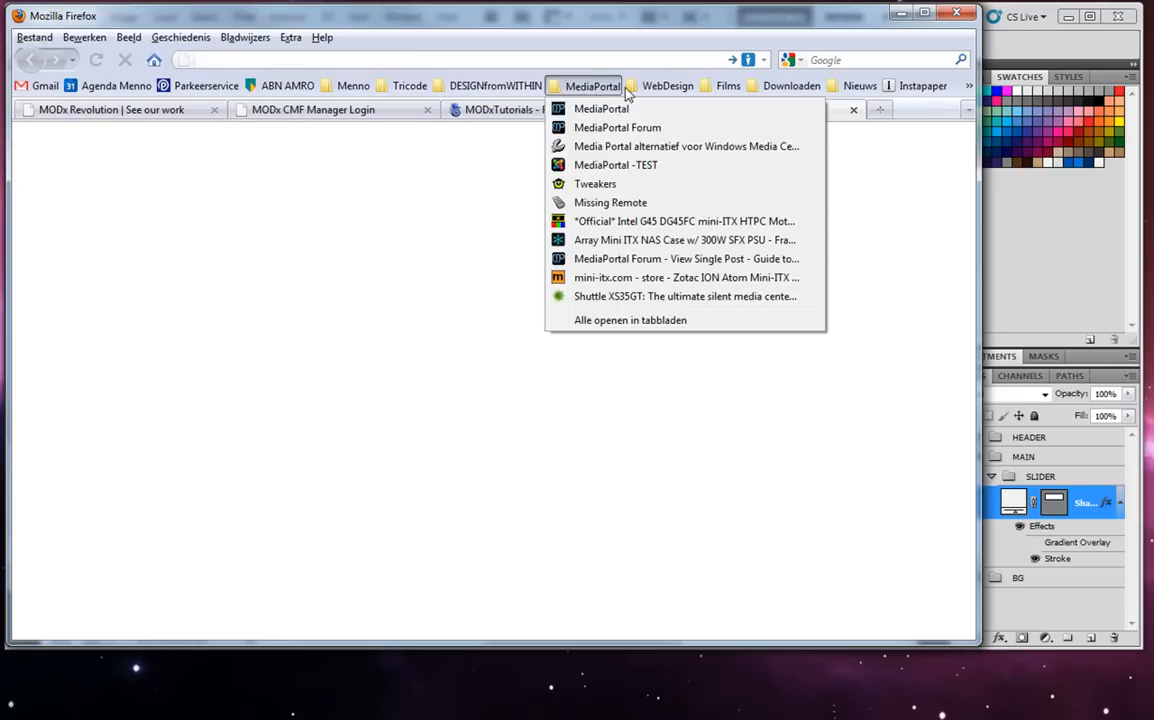
{"action": "mouse_move", "coordinate": [648, 90]}
{"action": "mouse_move", "coordinate": [728, 86]}
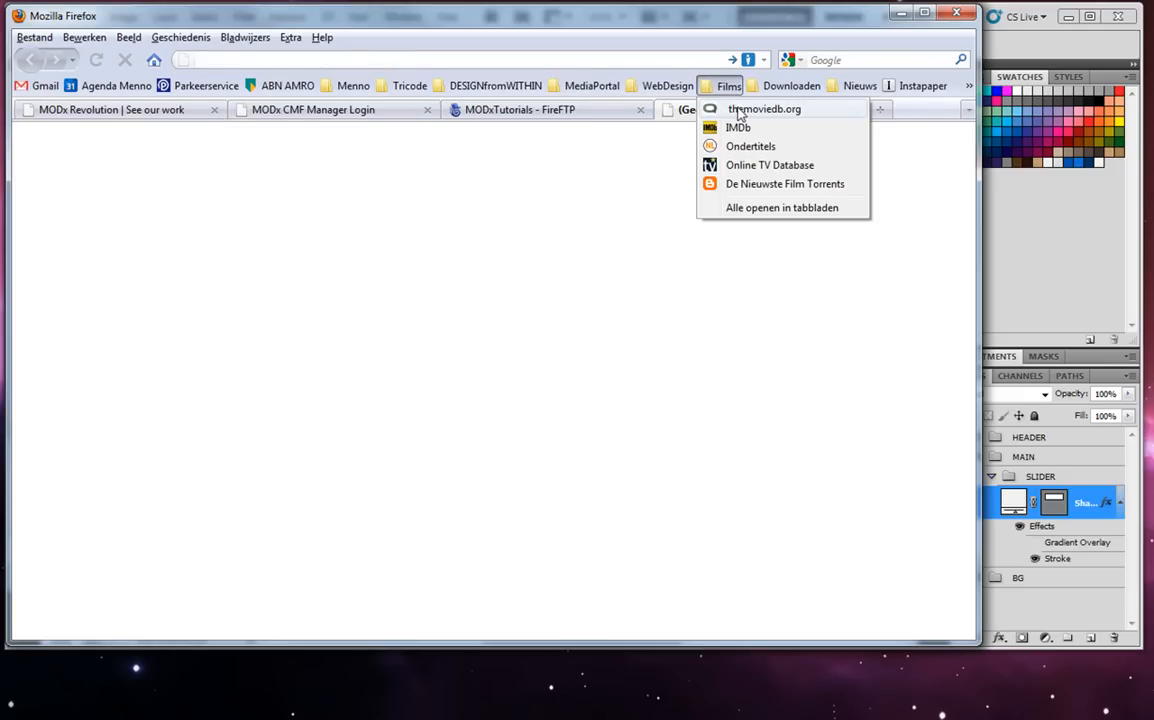
{"action": "left_click", "coordinate": [735, 108]}
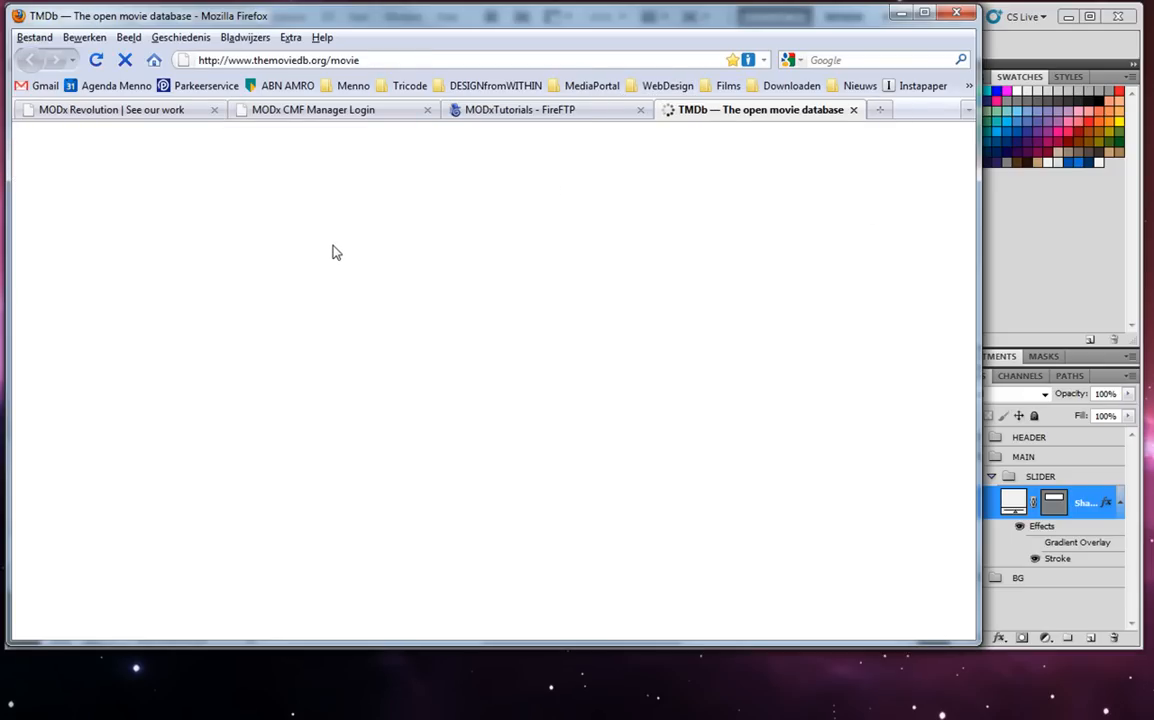
Look through the popular movies and search the site for "ironman".
{"action": "scroll", "coordinate": [597, 434], "scroll_direction": "down", "scroll_amount": 5}
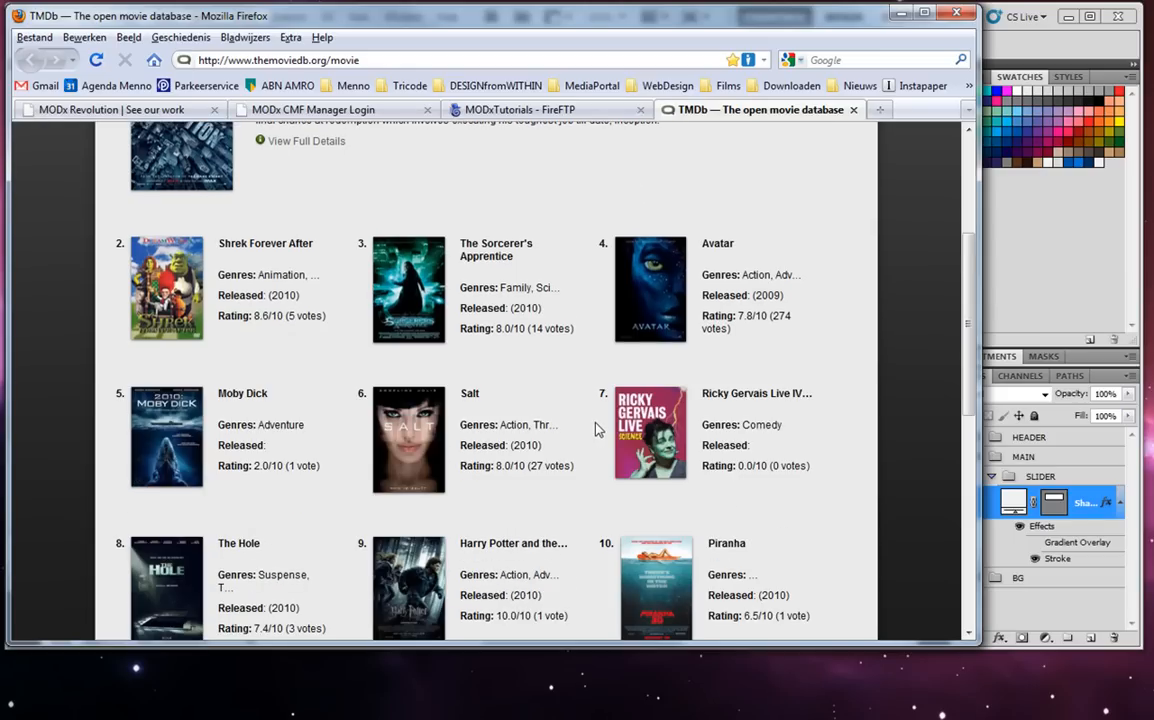
{"action": "scroll", "coordinate": [597, 429], "scroll_direction": "down", "scroll_amount": 2}
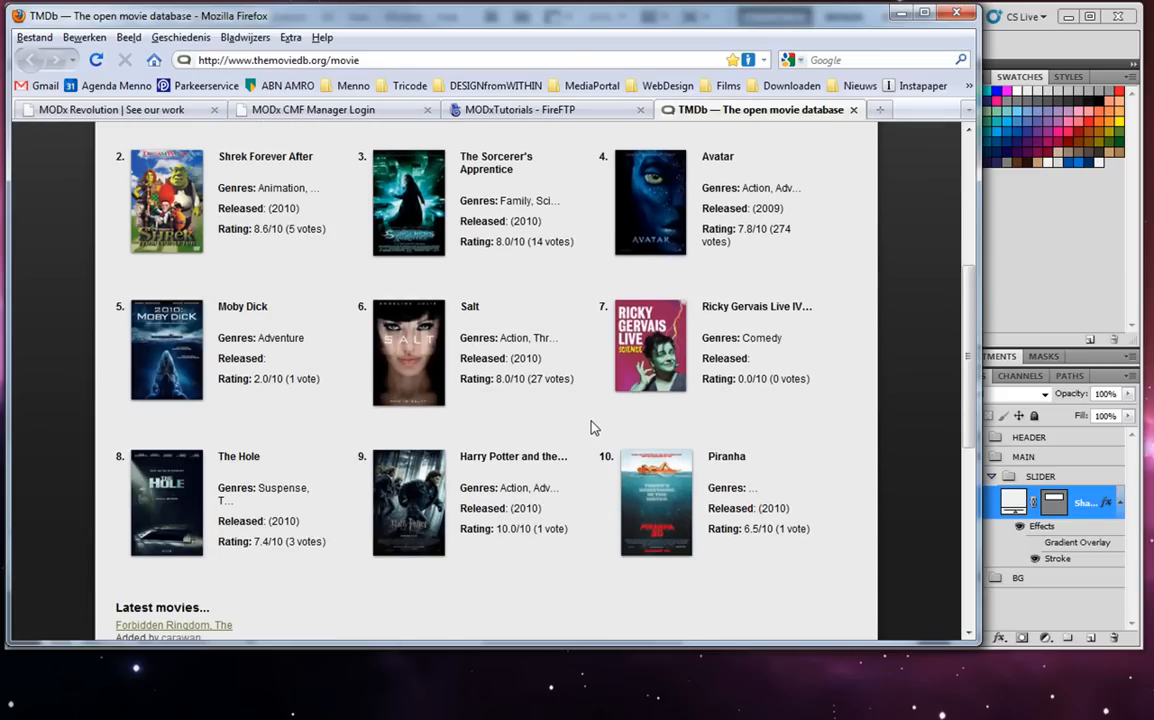
{"action": "scroll", "coordinate": [591, 428], "scroll_direction": "up", "scroll_amount": 4}
{"action": "scroll", "coordinate": [591, 428], "scroll_direction": "up", "scroll_amount": 4}
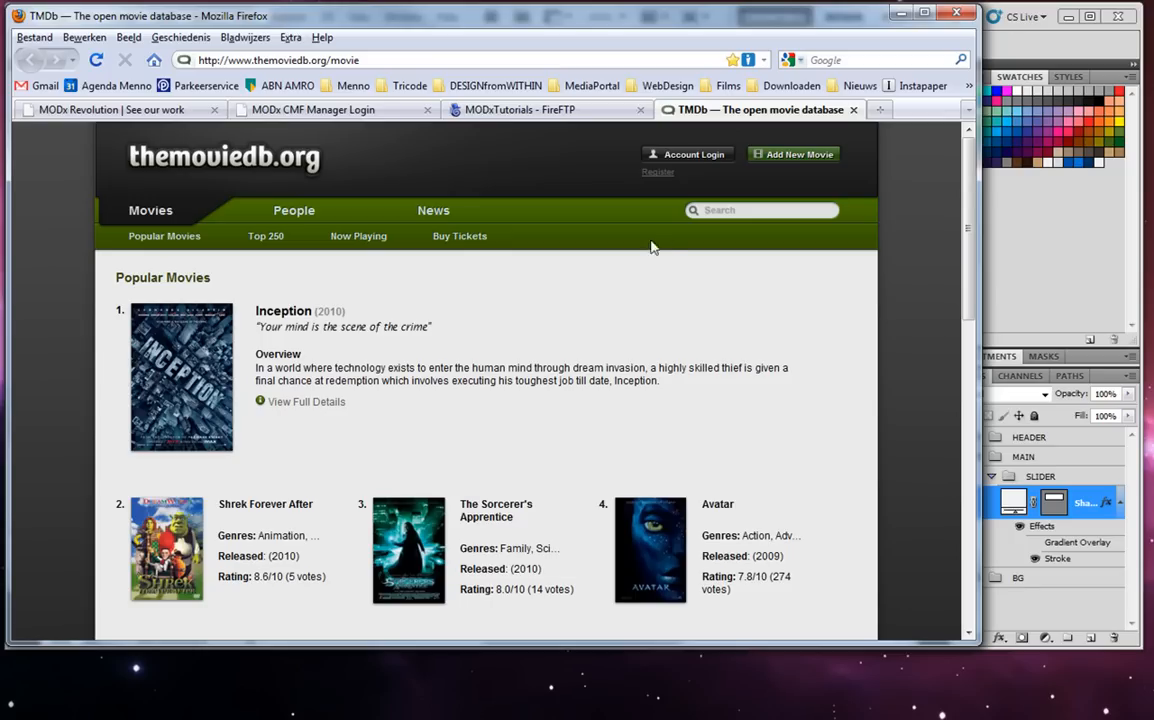
{"action": "left_click", "coordinate": [712, 210]}
{"action": "type", "text": "ironman"}
{"action": "key", "text": "Return"}
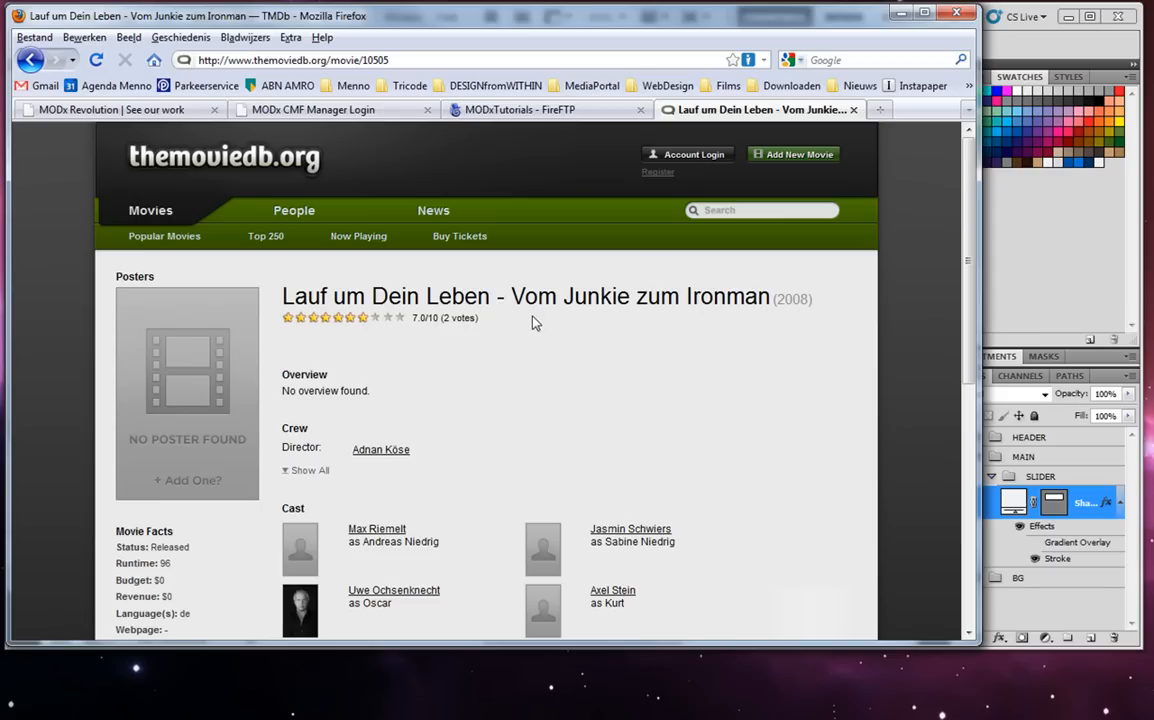
Search the site for "Iron man" and open the Iron Man 2 (2010) movie page.
{"action": "scroll", "coordinate": [512, 350], "scroll_direction": "down", "scroll_amount": 3}
{"action": "scroll", "coordinate": [513, 353], "scroll_direction": "up", "scroll_amount": 3}
{"action": "left_click", "coordinate": [729, 210]}
{"action": "type", "text": "Iron man"}
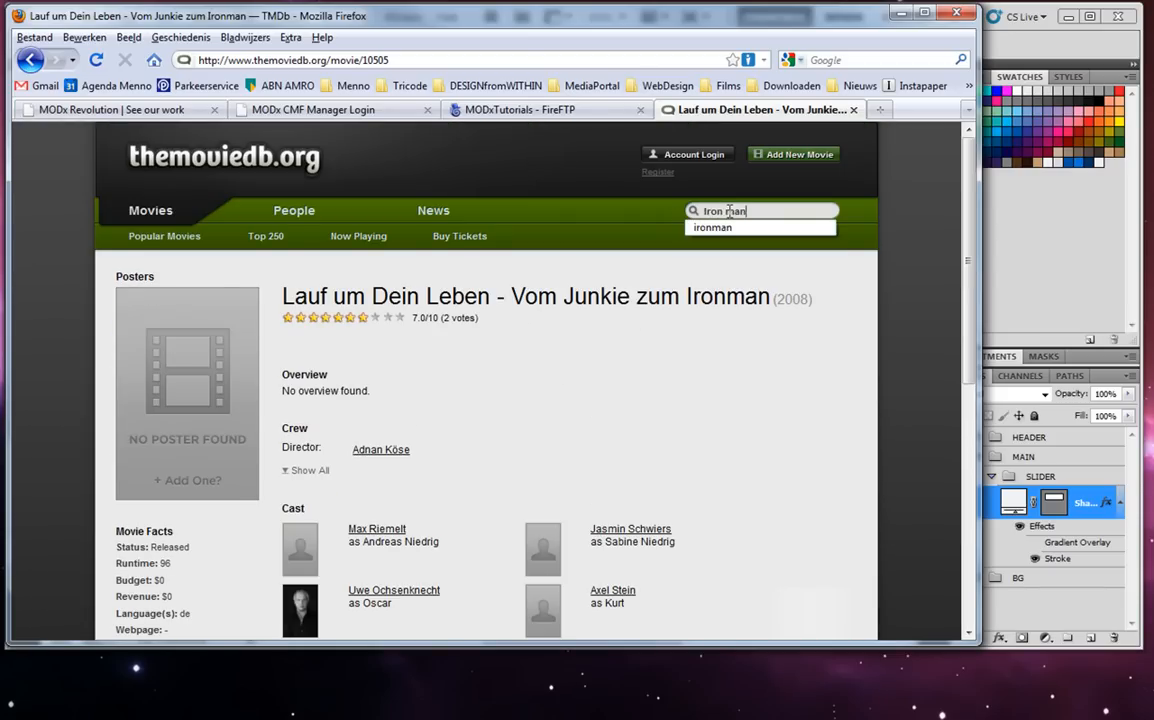
{"action": "key", "text": "Return"}
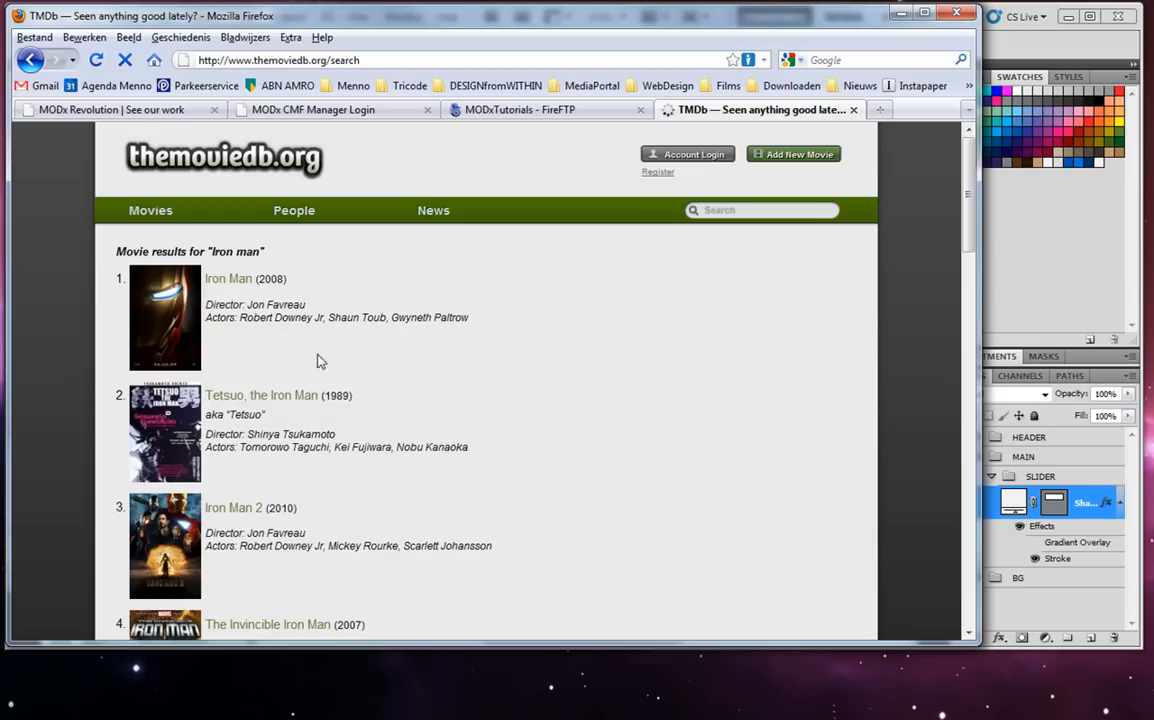
{"action": "left_click", "coordinate": [240, 283]}
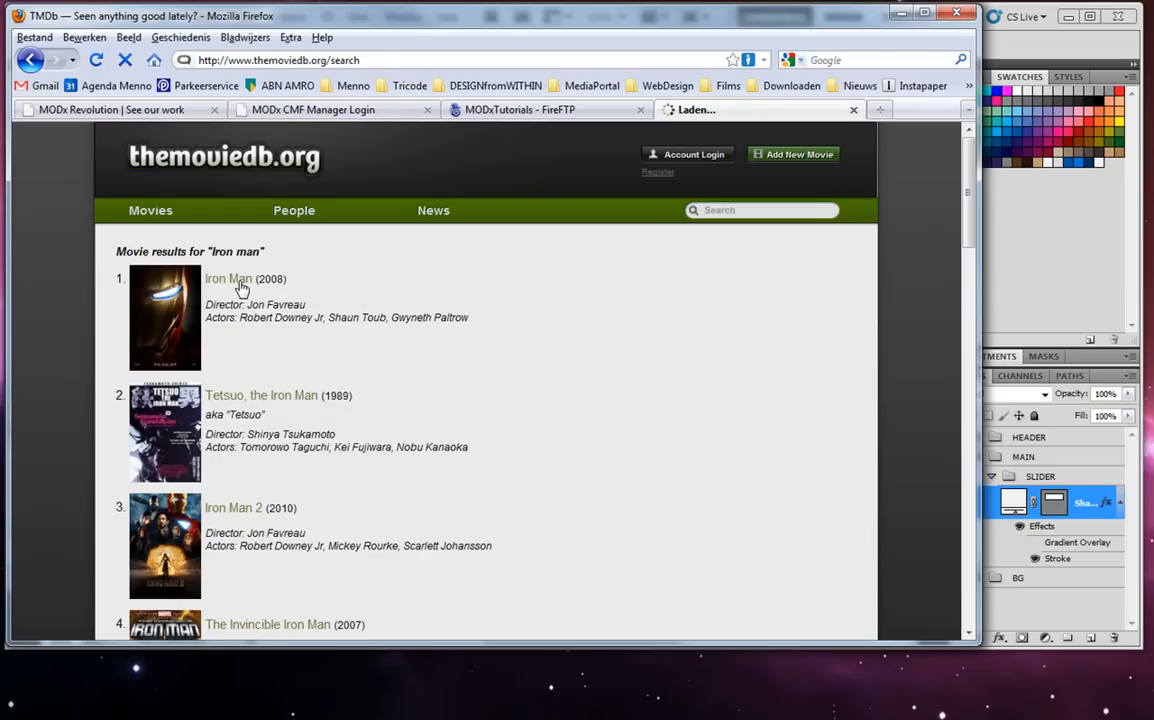
{"action": "key", "text": "BackSpace"}
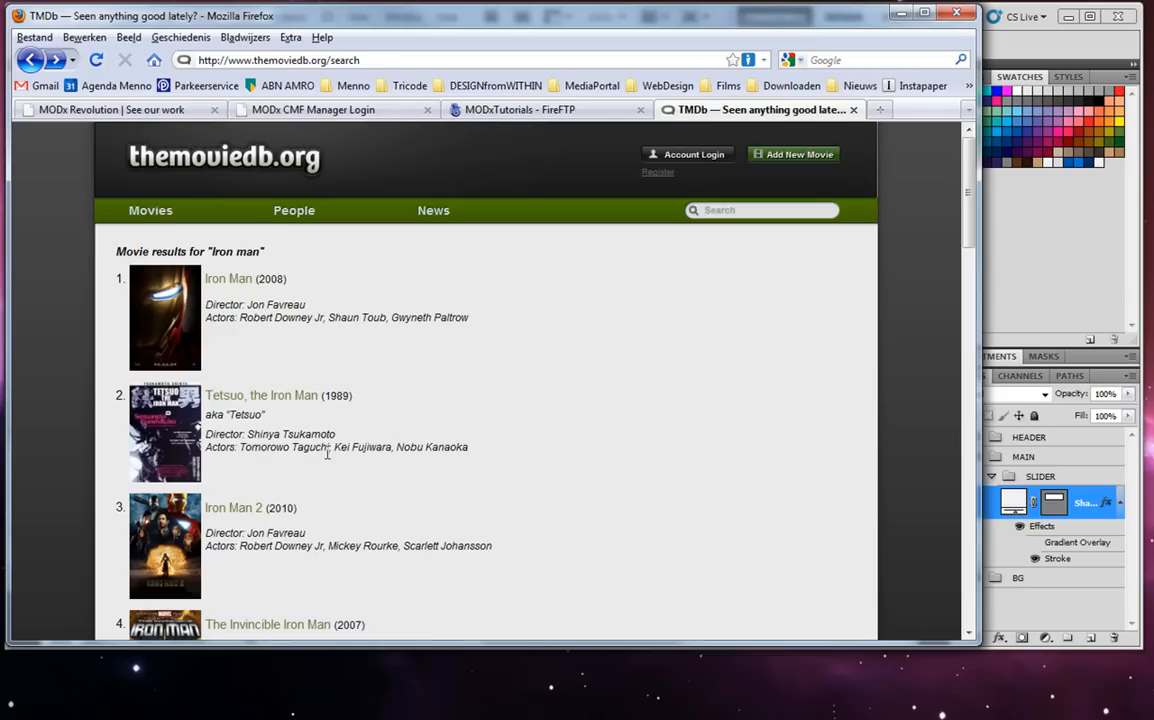
{"action": "left_click", "coordinate": [242, 508]}
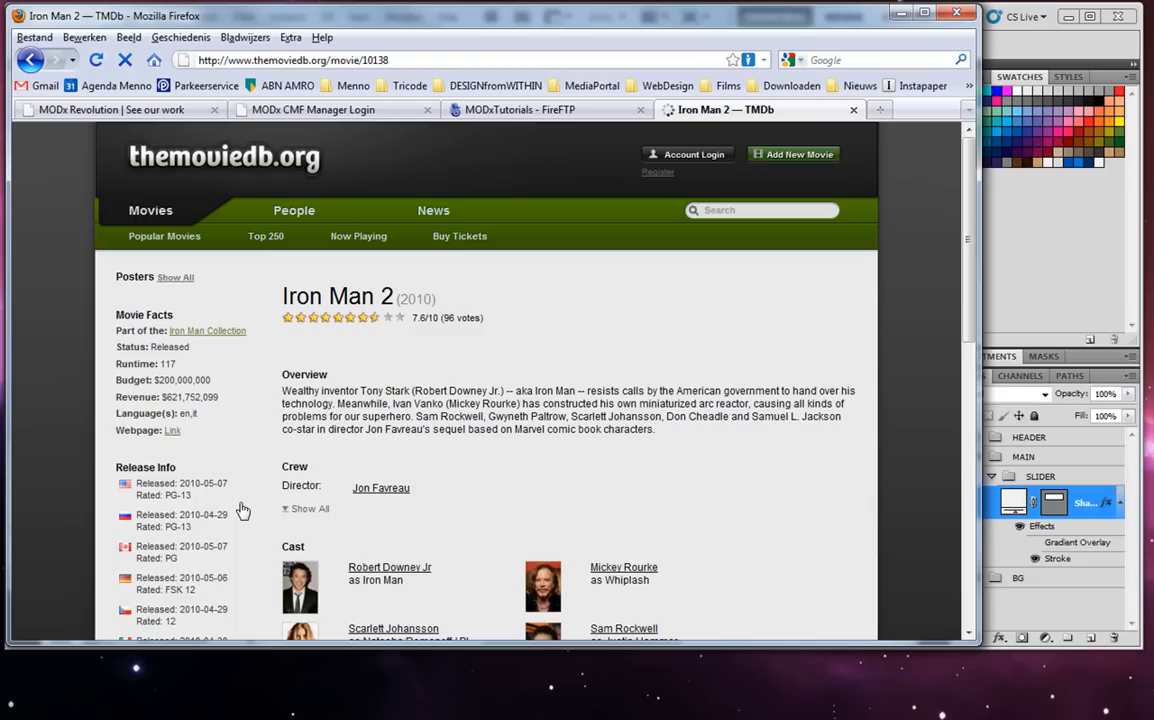
Look through the Iron Man 2 backdrops and open the 1920x1080 image of both armoured figures at its original size.
{"action": "left_click", "coordinate": [173, 279]}
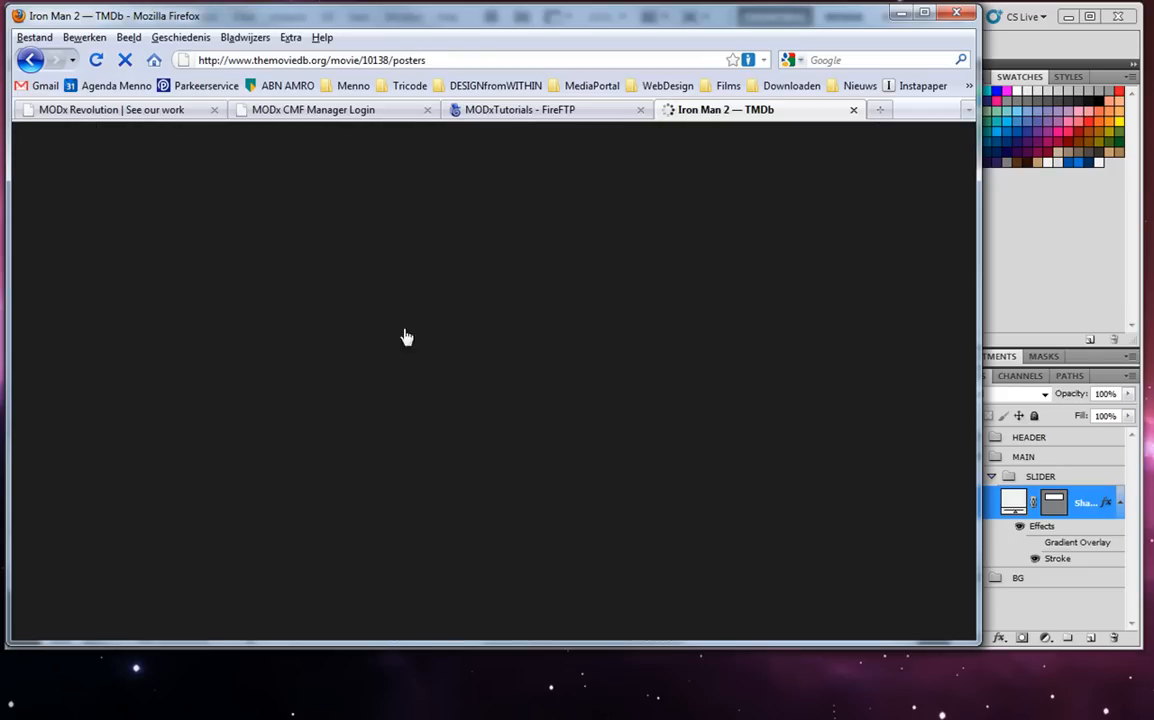
{"action": "left_click", "coordinate": [51, 62]}
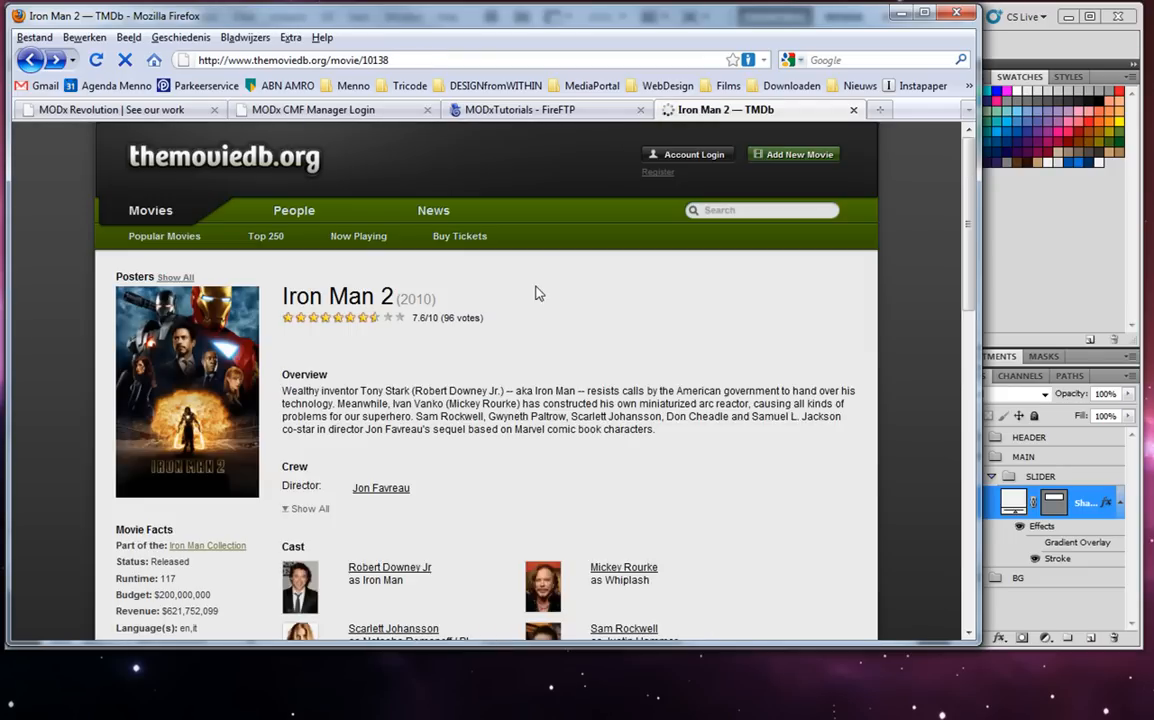
{"action": "scroll", "coordinate": [538, 293], "scroll_direction": "down", "scroll_amount": 5}
{"action": "left_click", "coordinate": [361, 304]}
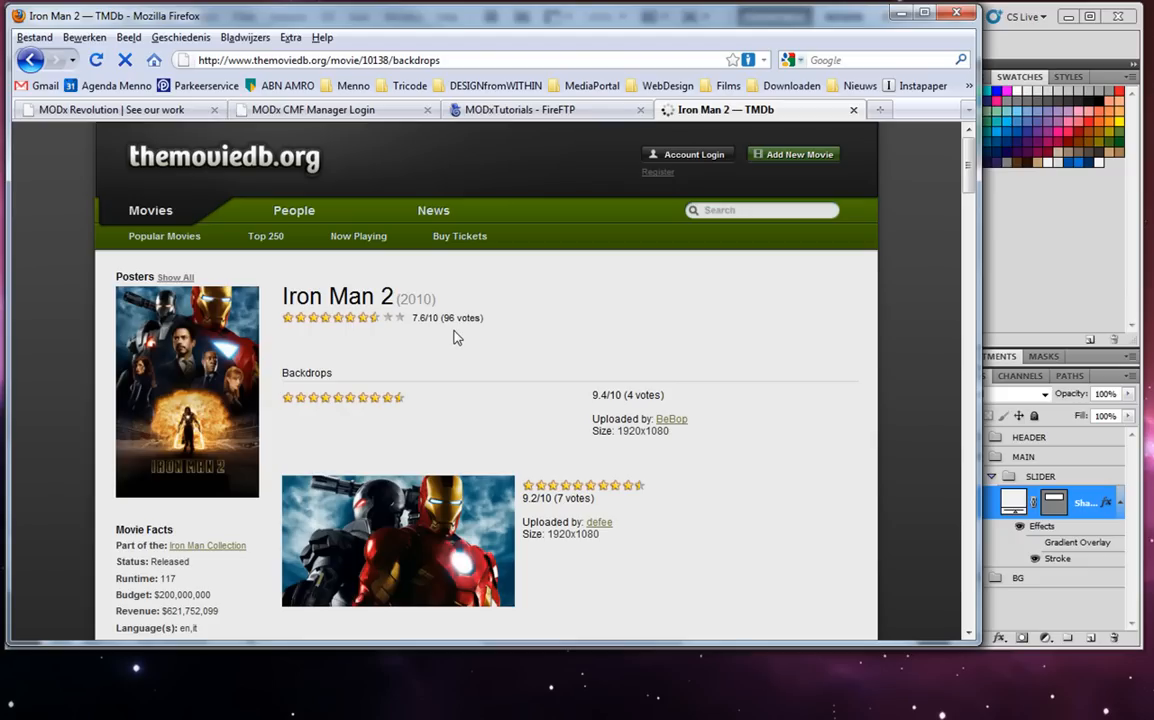
{"action": "scroll", "coordinate": [456, 340], "scroll_direction": "down", "scroll_amount": 5}
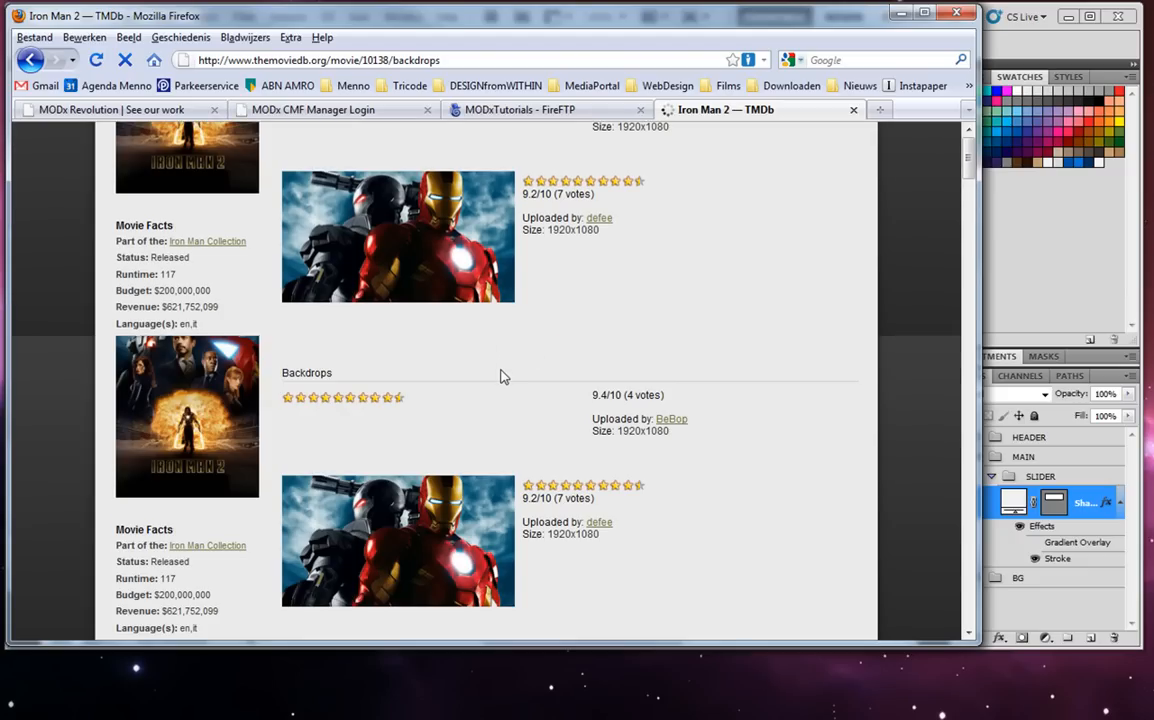
{"action": "scroll", "coordinate": [400, 340], "scroll_direction": "up", "scroll_amount": 2}
{"action": "left_click", "coordinate": [412, 327]}
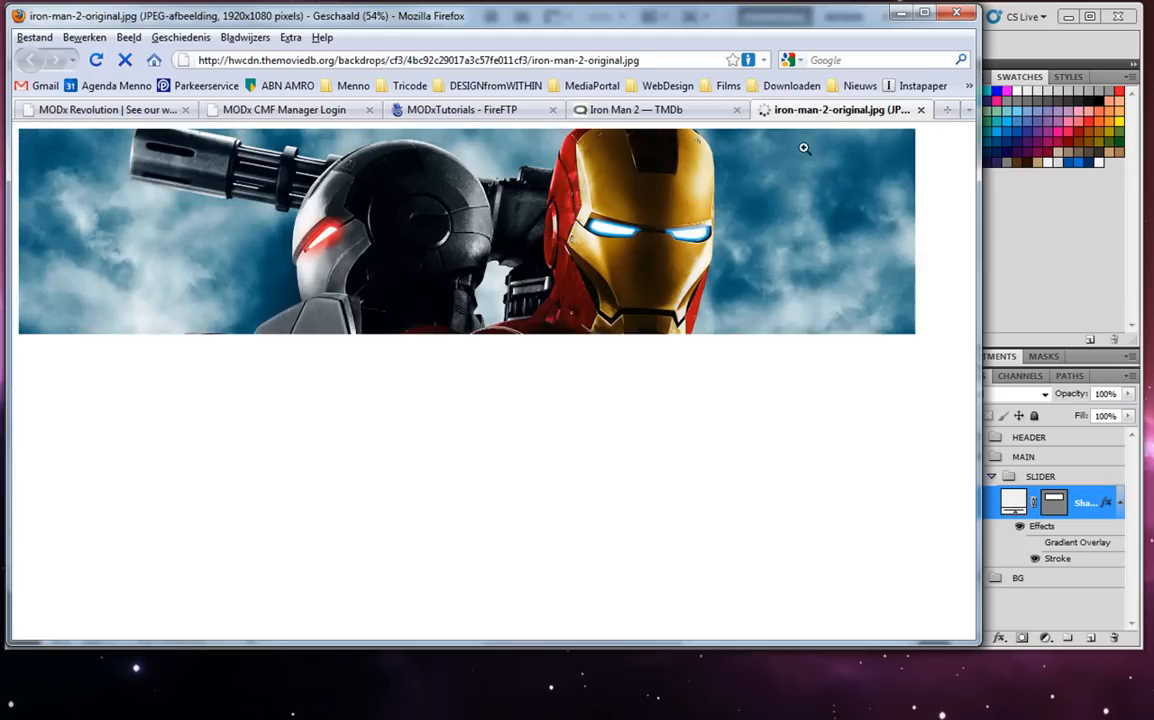
Copy the full-size backdrop, switch to Photoshop and paste it as a new layer above the slider rectangle.
{"action": "left_click", "coordinate": [447, 295]}
{"action": "right_click", "coordinate": [430, 282]}
{"action": "left_click", "coordinate": [473, 299]}
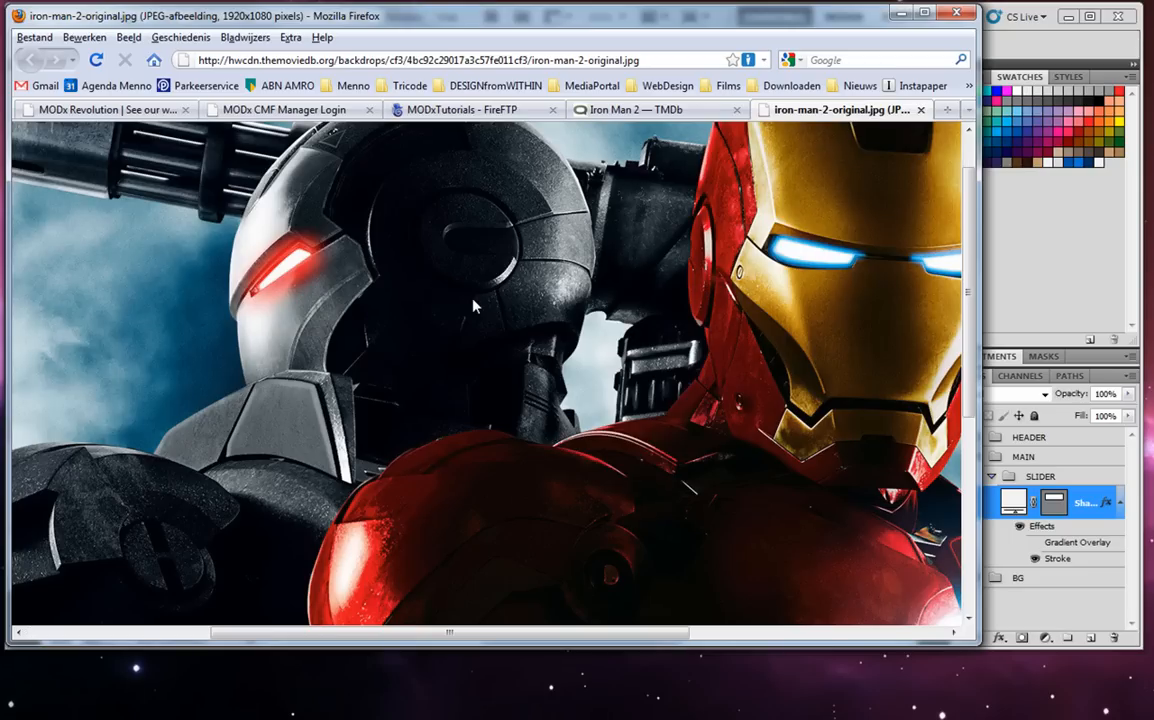
{"action": "left_click", "coordinate": [1000, 60]}
{"action": "left_click", "coordinate": [1091, 638]}
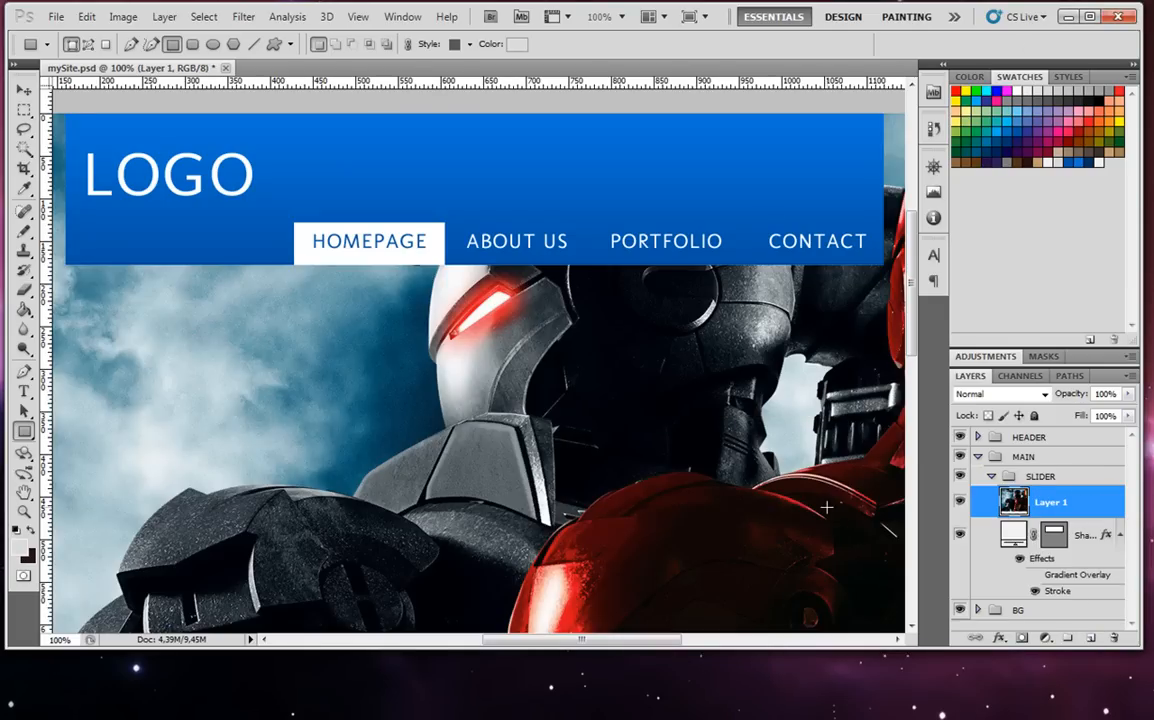
Scale the pasted image proportionally to about 30% and place it over the slider area.
{"action": "key", "text": "ctrl+t"}
{"action": "key", "text": "ctrl+minus"}
{"action": "key", "text": "ctrl+minus"}
{"action": "key", "text": "ctrl+minus"}
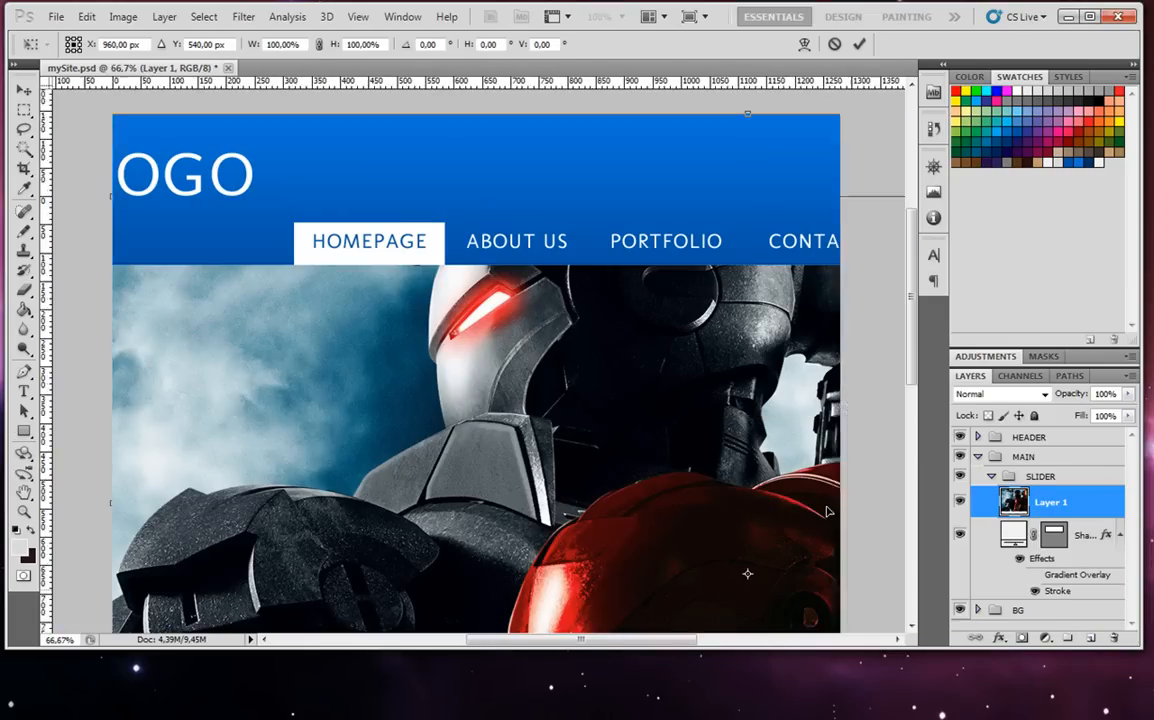
{"action": "left_click_drag", "start_coordinate": [842, 497], "coordinate": [500, 318]}
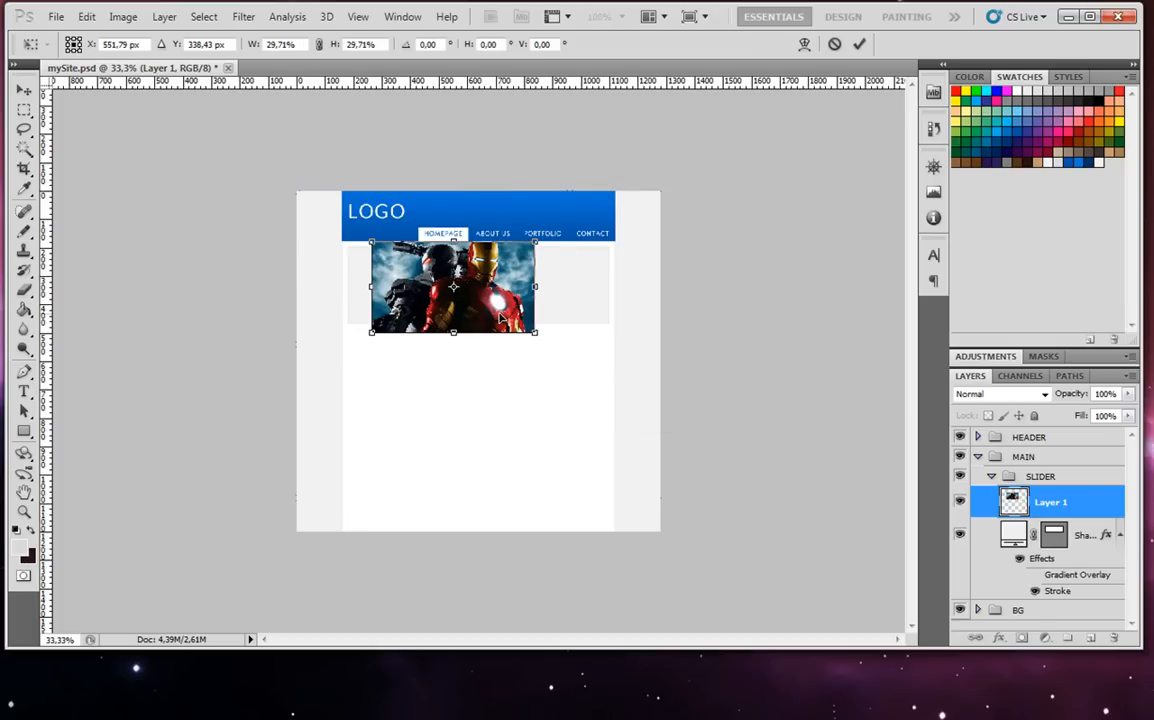
Align the image with the slider rectangle's upper-left corner, reduce its scale to about 25% and apply the transformation.
{"action": "key", "text": "ctrl+plus"}
{"action": "key", "text": "ctrl+plus"}
{"action": "scroll", "coordinate": [489, 303], "scroll_direction": "up", "scroll_amount": 3}
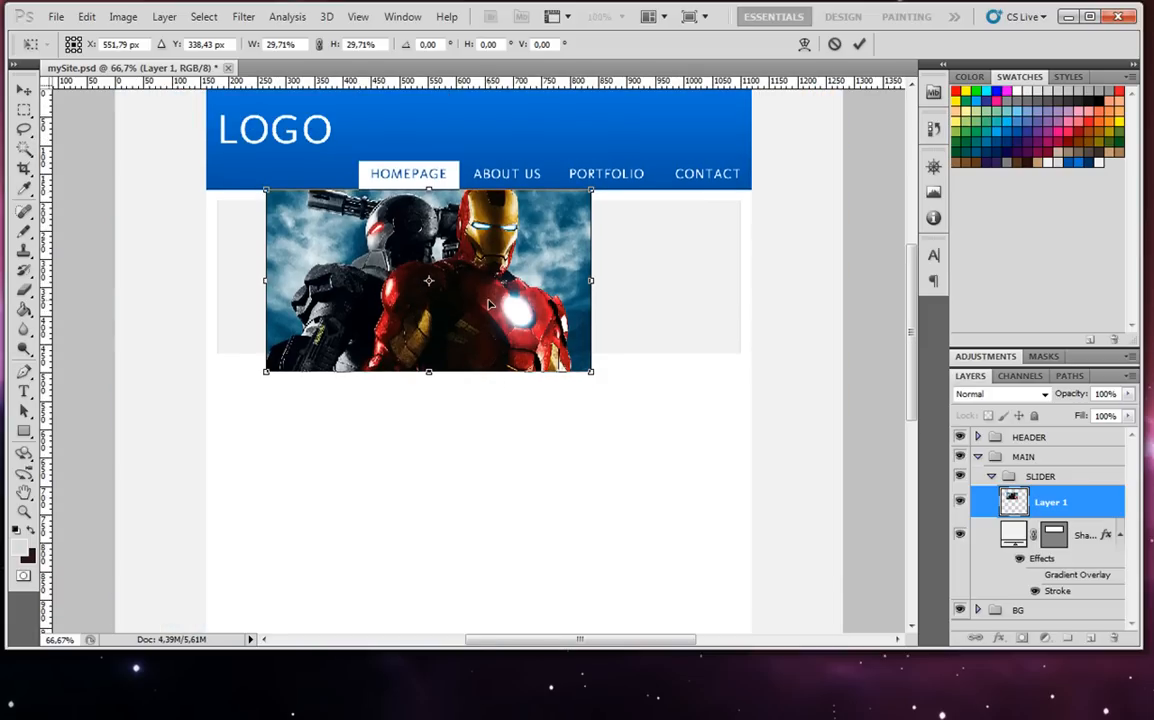
{"action": "key", "text": "ctrl+plus"}
{"action": "left_click_drag", "start_coordinate": [403, 240], "coordinate": [330, 256]}
{"action": "left_click_drag", "start_coordinate": [572, 393], "coordinate": [492, 351]}
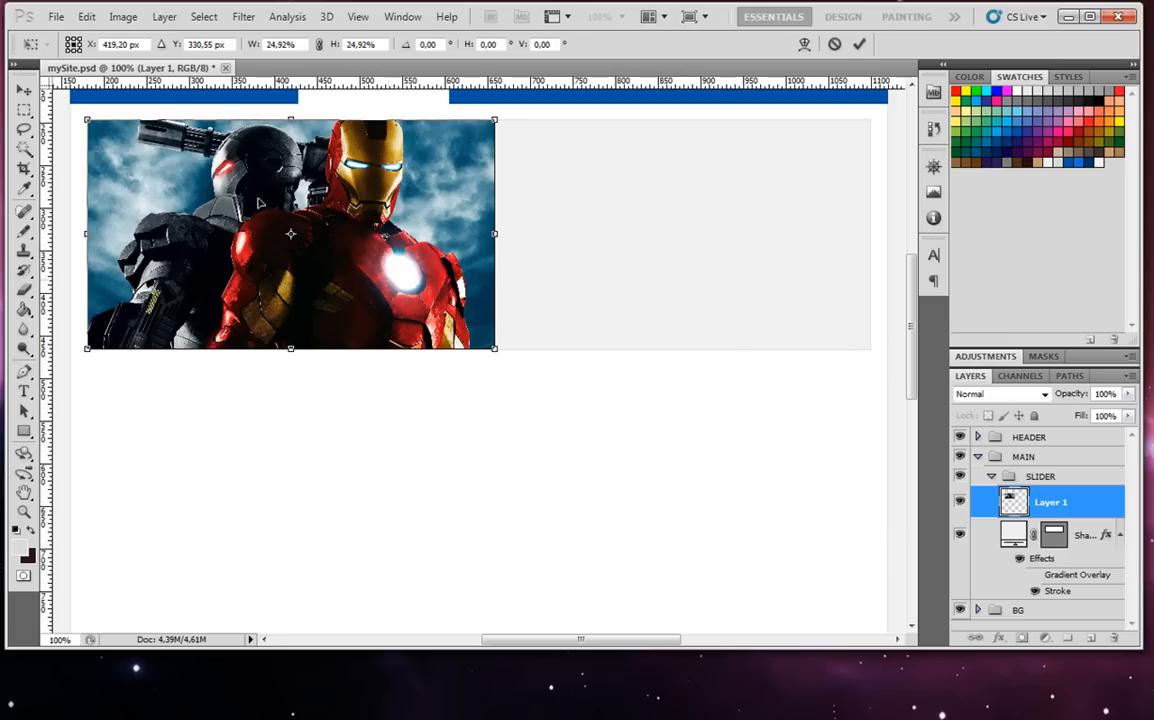
{"action": "left_click", "coordinate": [24, 110]}
{"action": "left_click", "coordinate": [445, 234]}
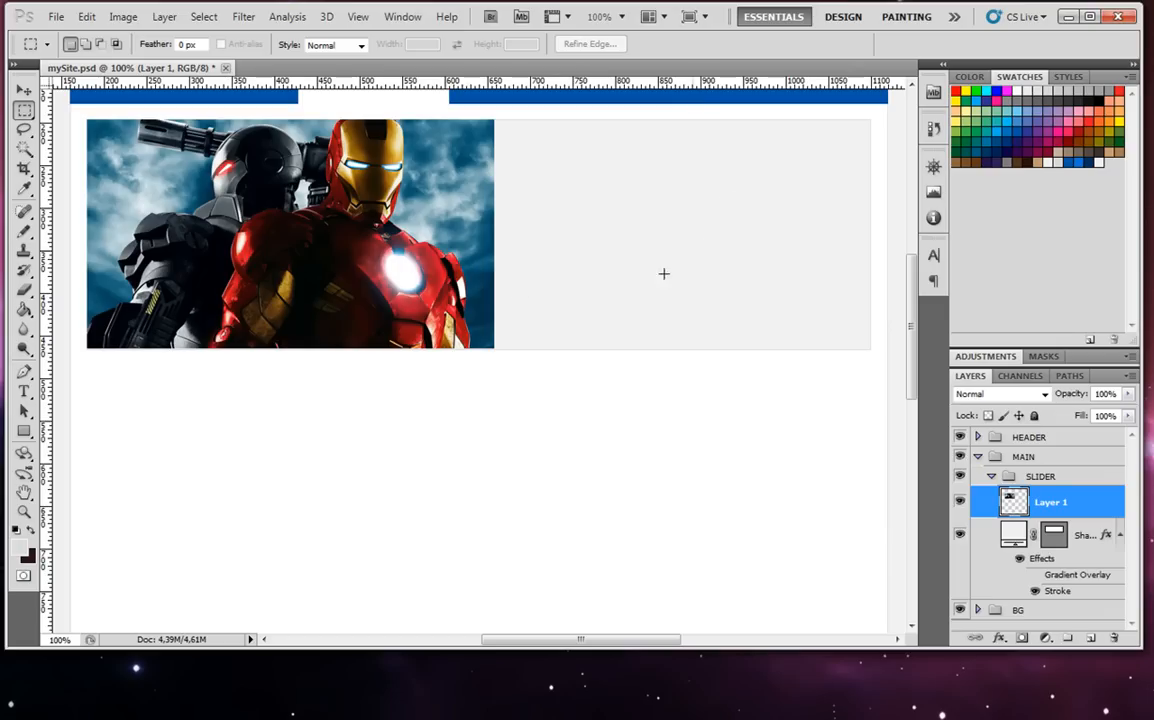
Show the guides and scale the image to about 94% so its right edge meets the first centre guide.
{"action": "key", "text": "ctrl+semicolon"}
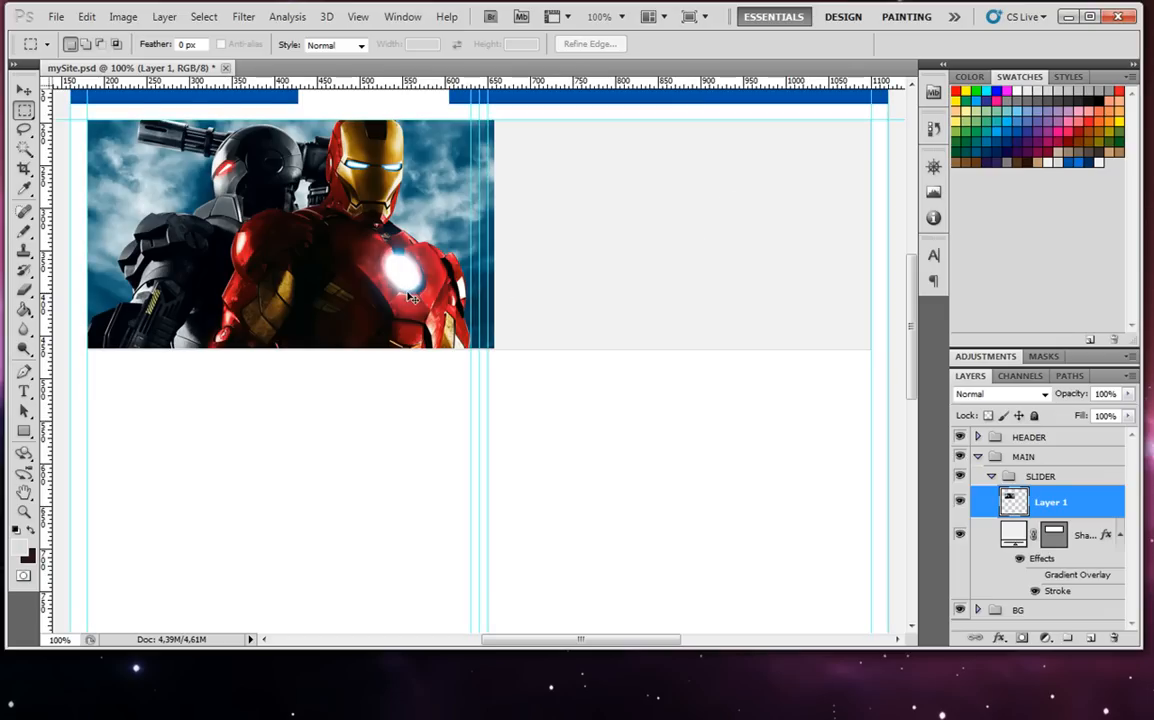
{"action": "key", "text": "ctrl+t"}
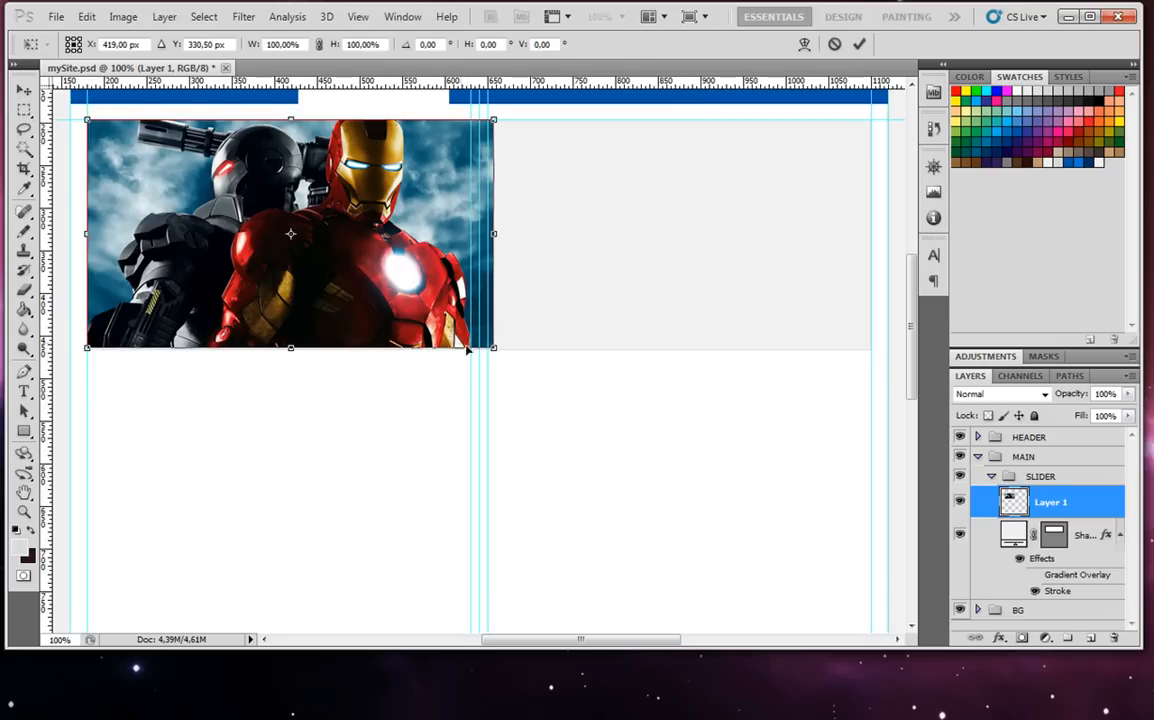
{"action": "left_click_drag", "start_coordinate": [493, 349], "coordinate": [473, 341]}
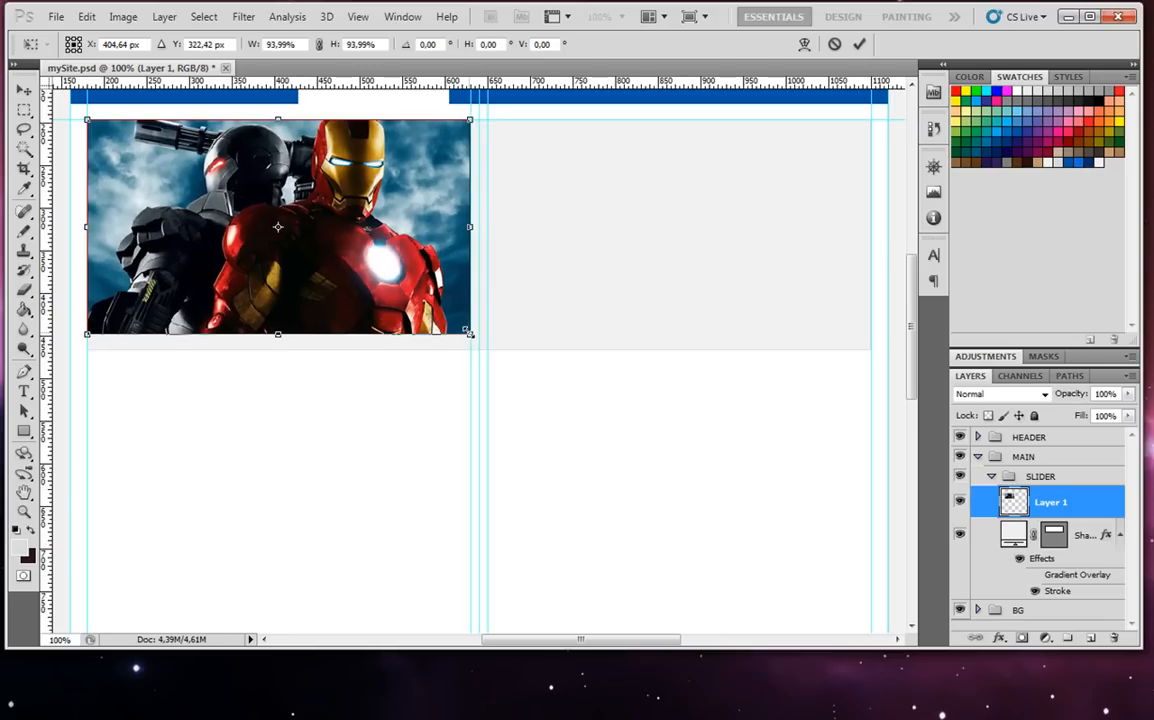
{"action": "left_click", "coordinate": [24, 90]}
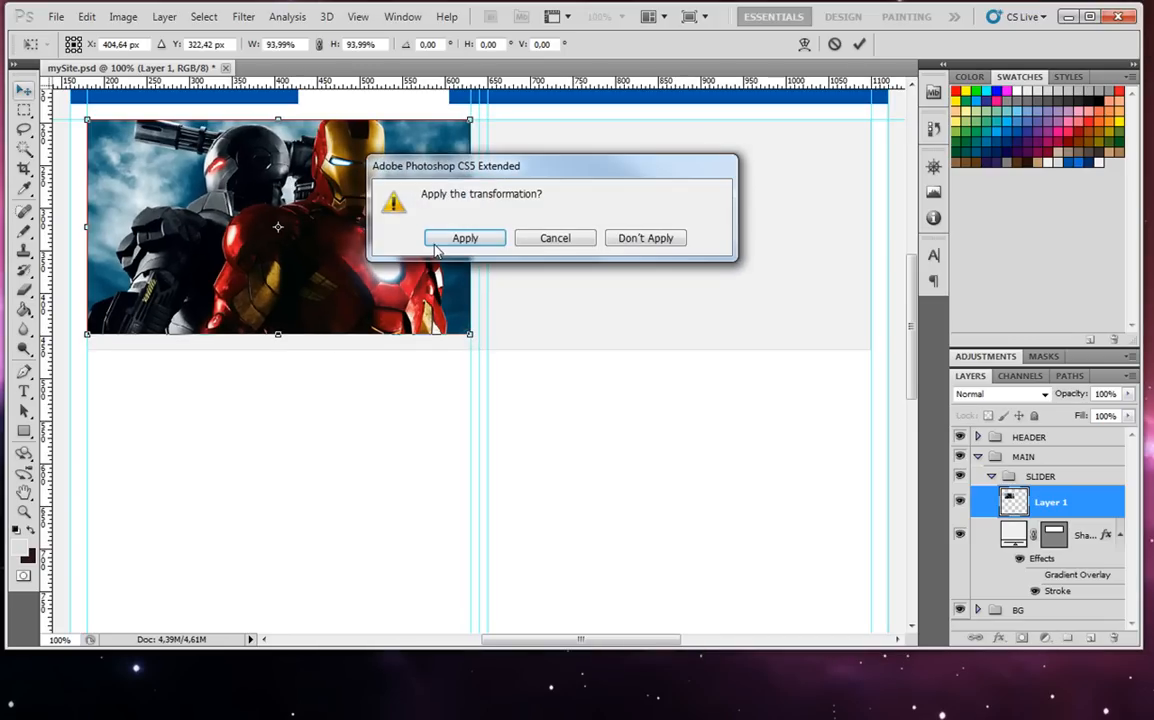
{"action": "left_click", "coordinate": [463, 238]}
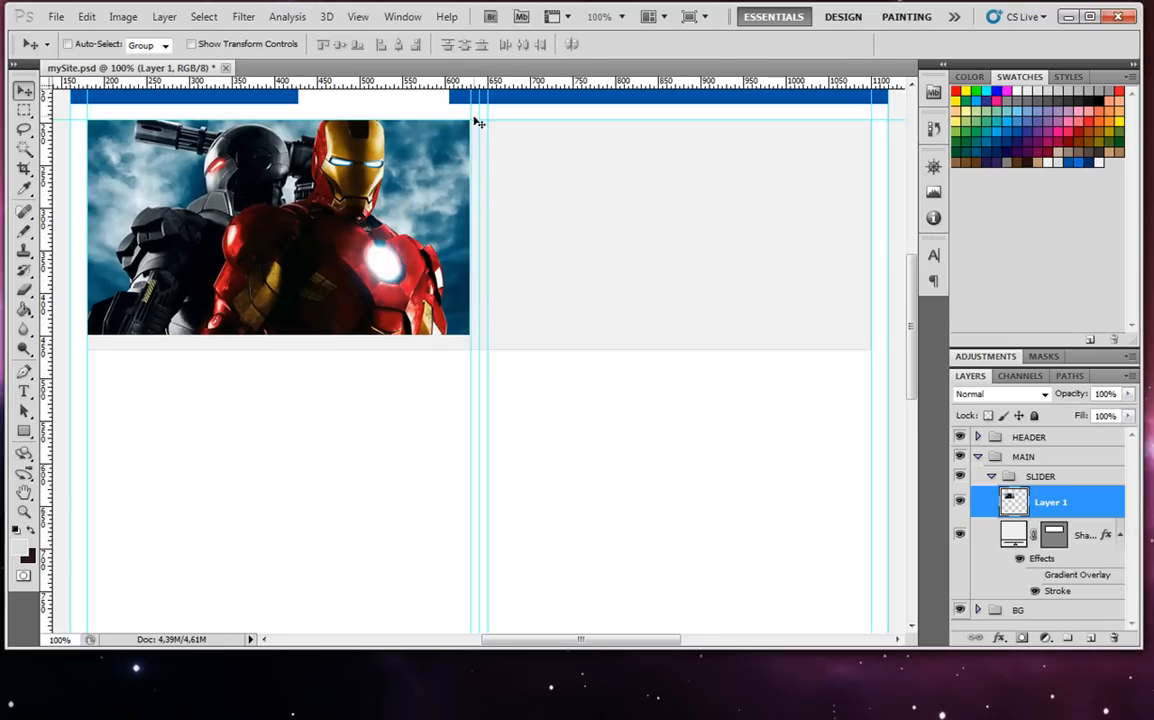
Enlarge the image proportionally to about 109% so it covers the slider rectangle's full height.
{"action": "key", "text": "ctrl+t"}
{"action": "left_click_drag", "start_coordinate": [468, 336], "coordinate": [503, 354]}
{"action": "left_click", "coordinate": [24, 90]}
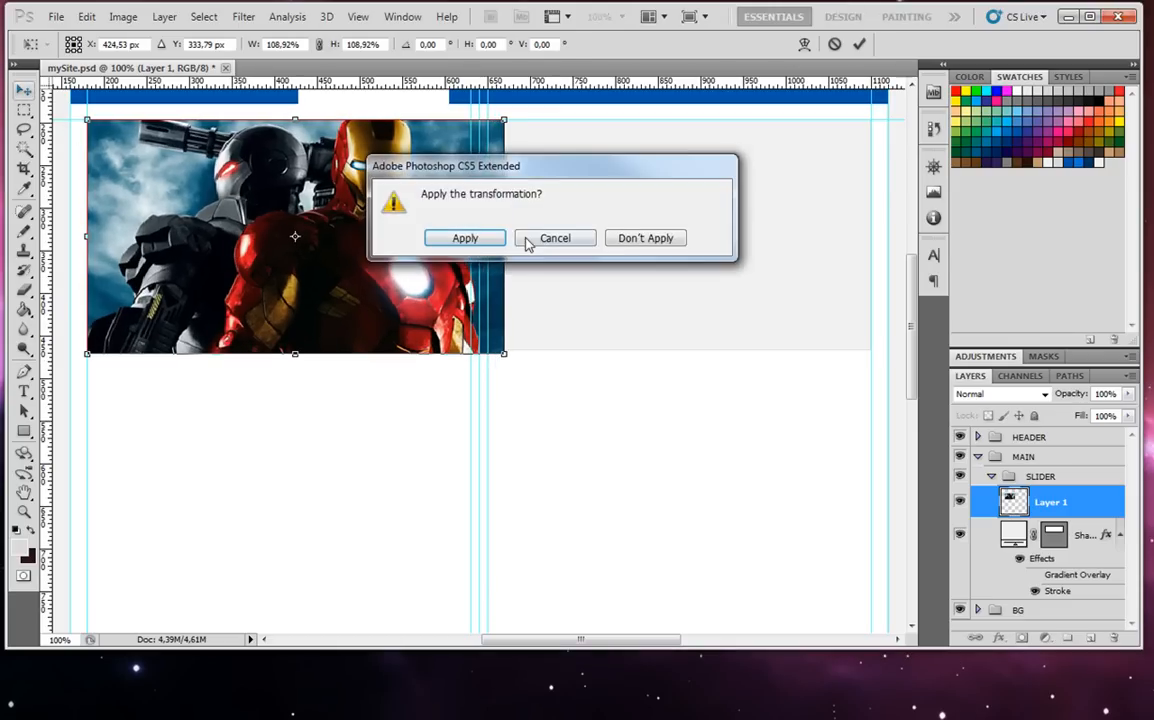
{"action": "left_click", "coordinate": [472, 238]}
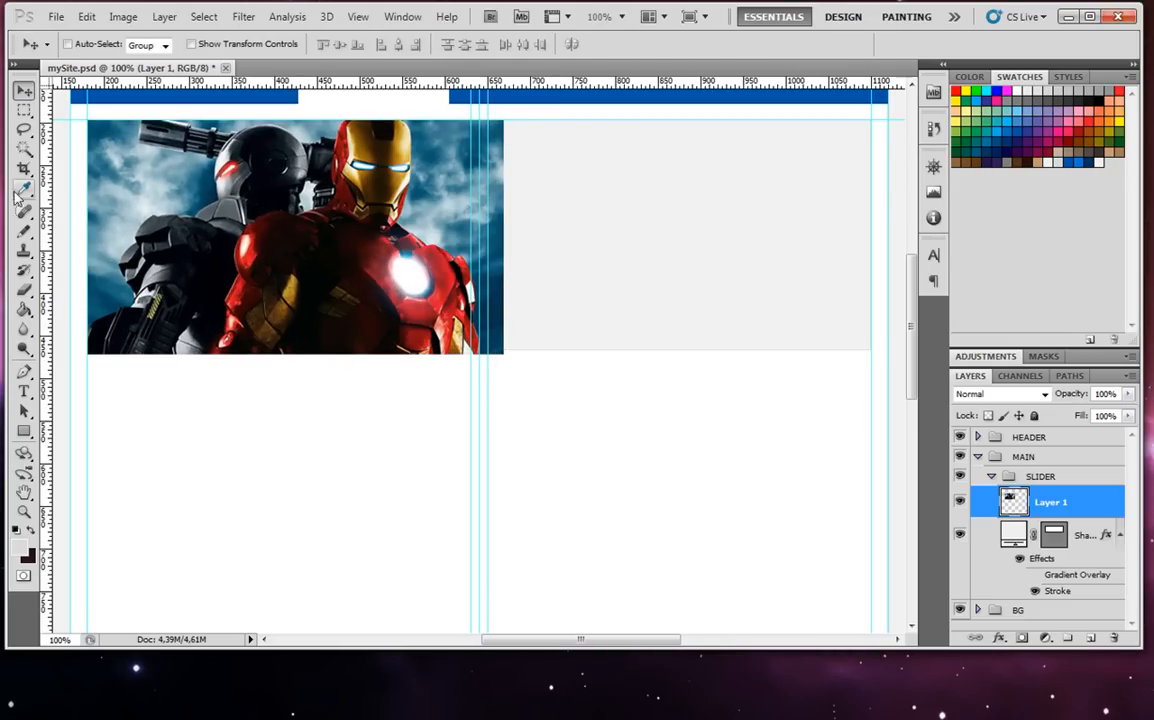
Activate the Rectangular Marquee tool, load the slider rectangle's vector mask as a selection and clear that selection.
{"action": "left_click", "coordinate": [24, 110]}
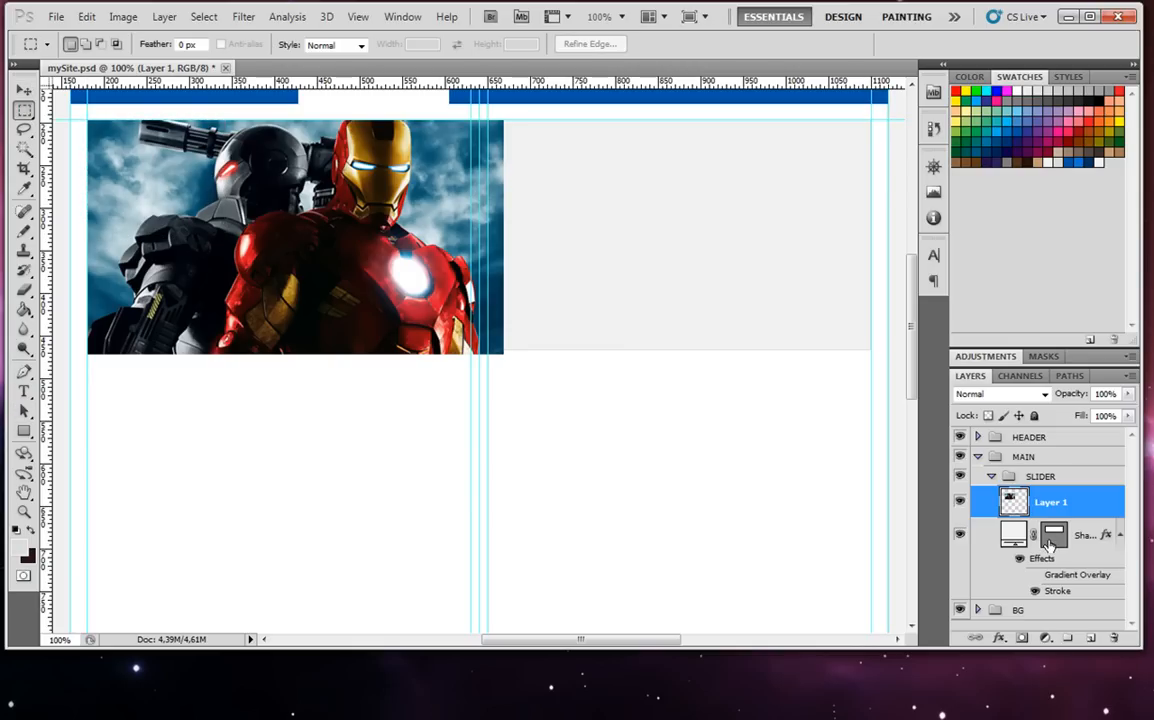
{"action": "right_click", "coordinate": [1054, 539]}
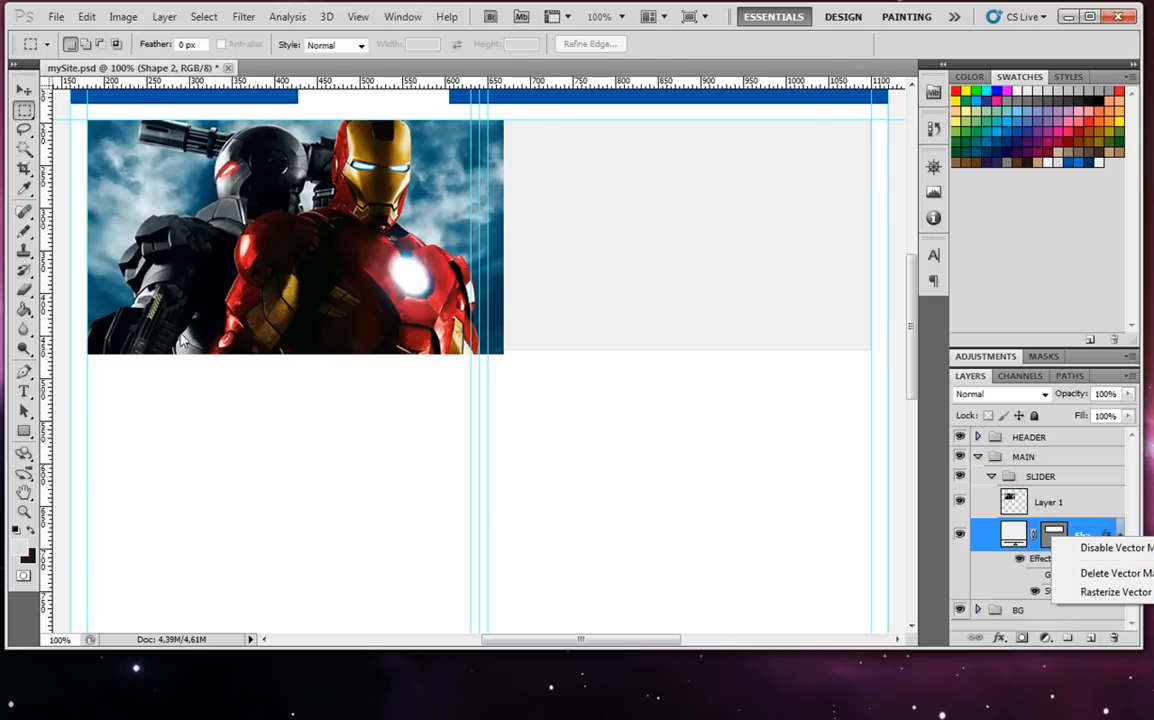
{"action": "left_click", "coordinate": [1054, 537]}
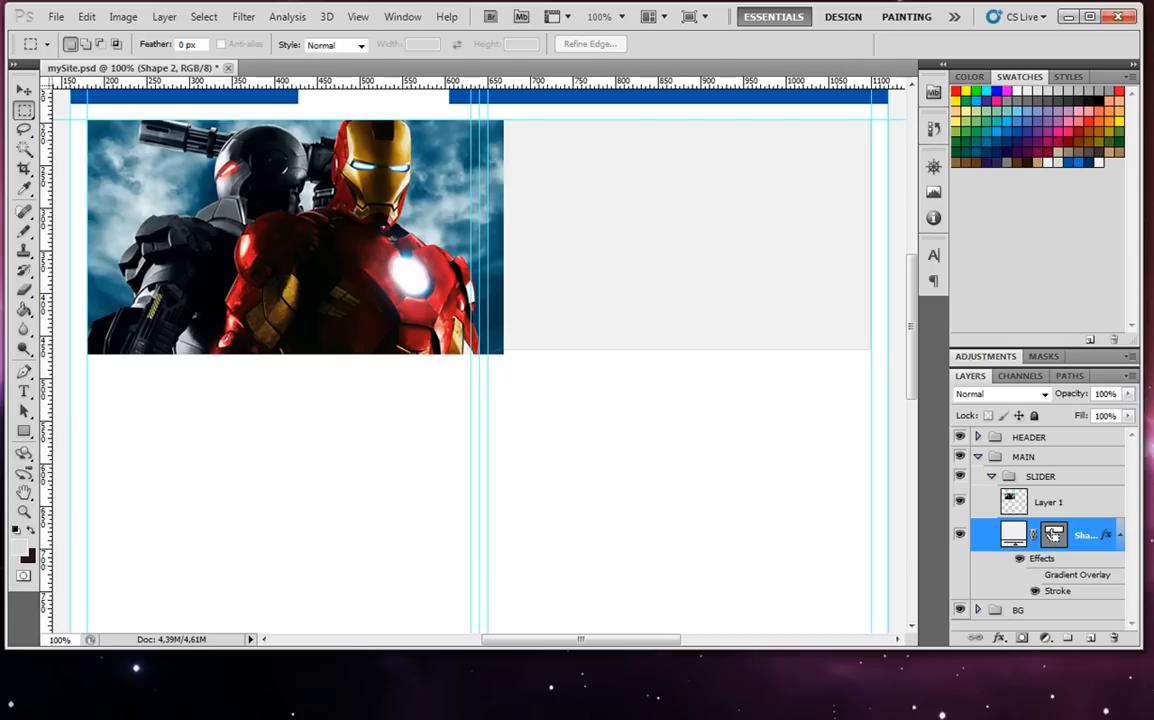
{"action": "left_click", "coordinate": [1049, 537], "text": "ctrl"}
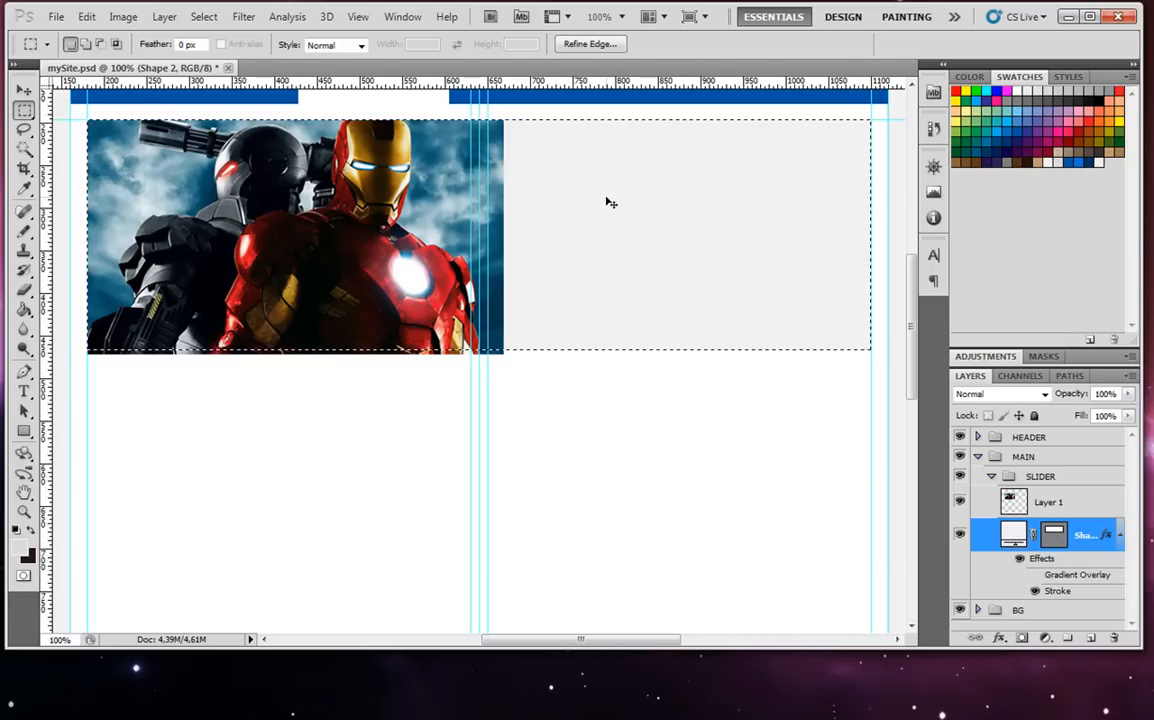
{"action": "key", "text": "shift"}
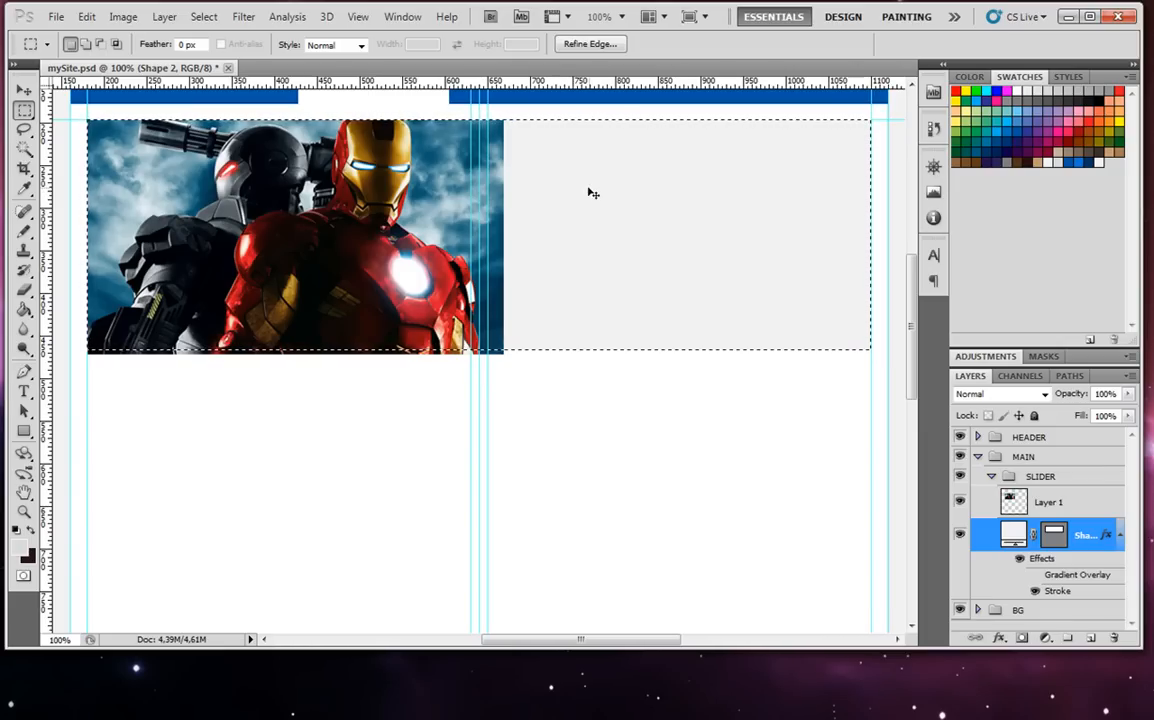
{"action": "key", "text": "shift"}
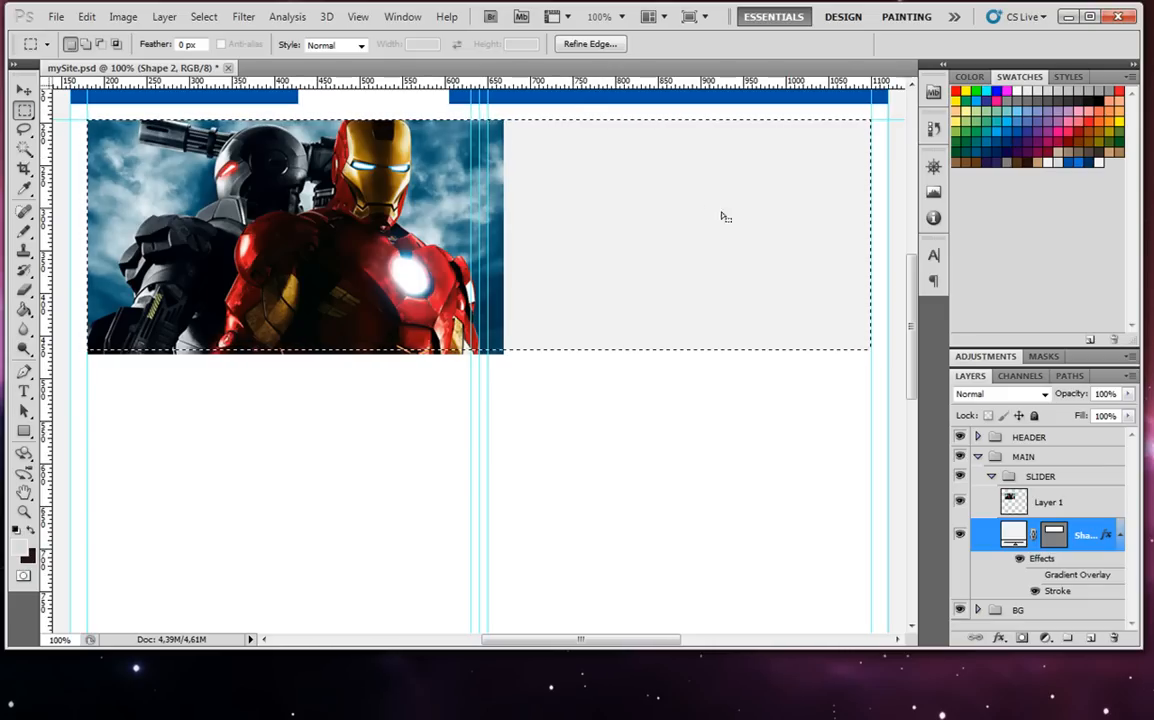
{"action": "key", "text": "shift"}
{"action": "key", "text": "ctrl+d"}
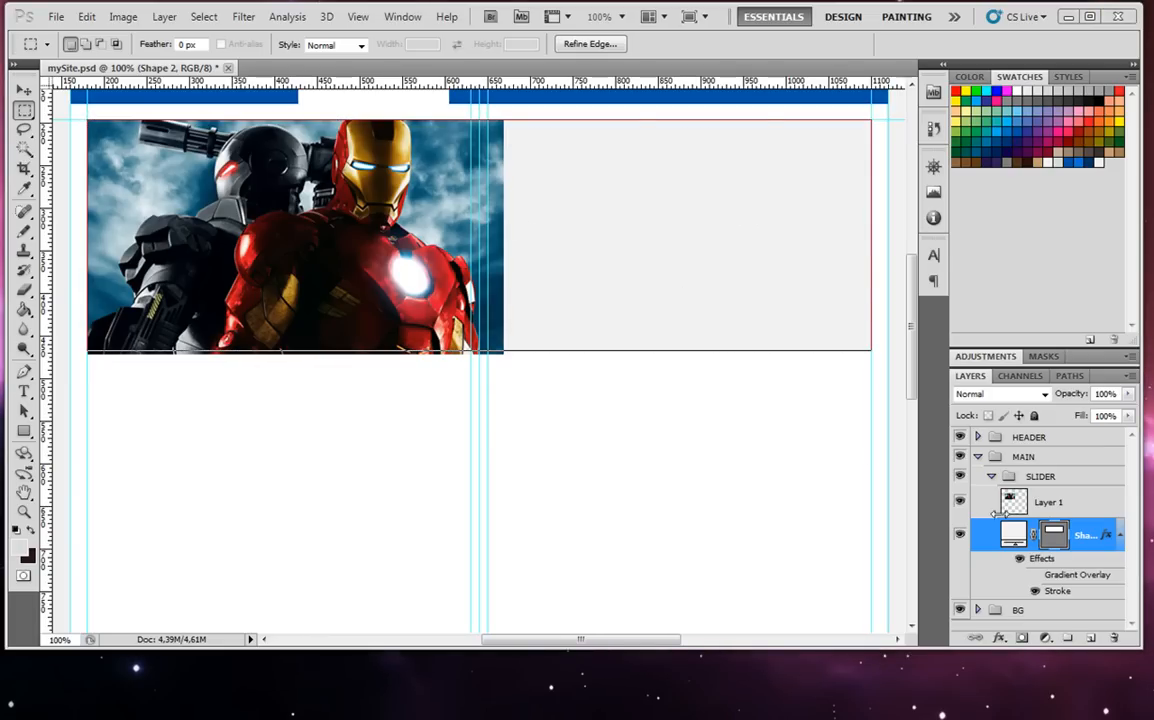
Load the slider rectangle as a selection, subtract the area right of the first centre guide, and mask the image layer with it.
{"action": "left_click", "coordinate": [1058, 537], "text": "ctrl"}
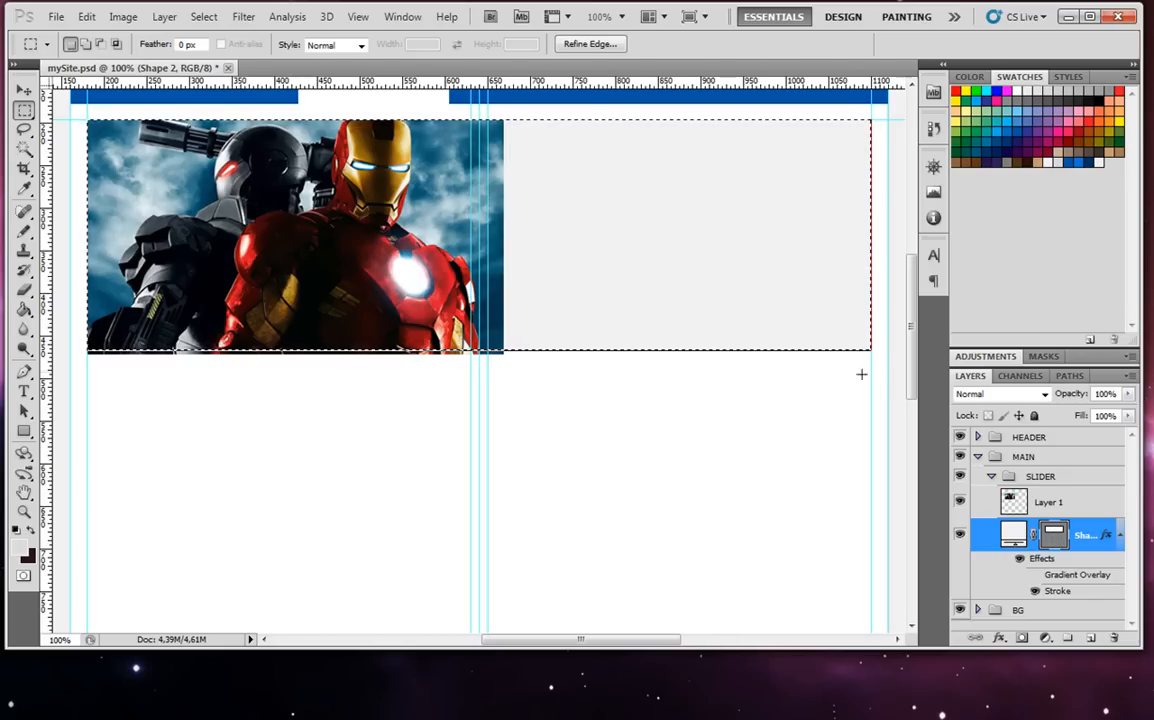
{"action": "key", "text": "alt"}
{"action": "left_click_drag", "start_coordinate": [471, 108], "coordinate": [879, 395]}
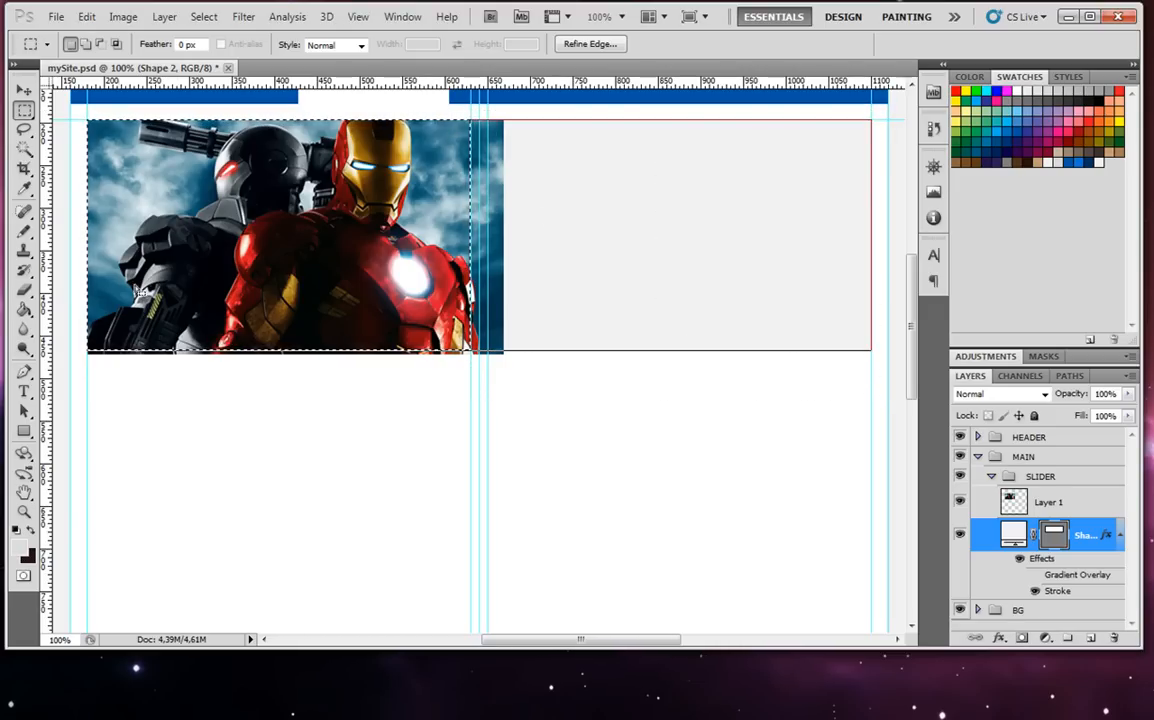
{"action": "left_click", "coordinate": [1028, 502]}
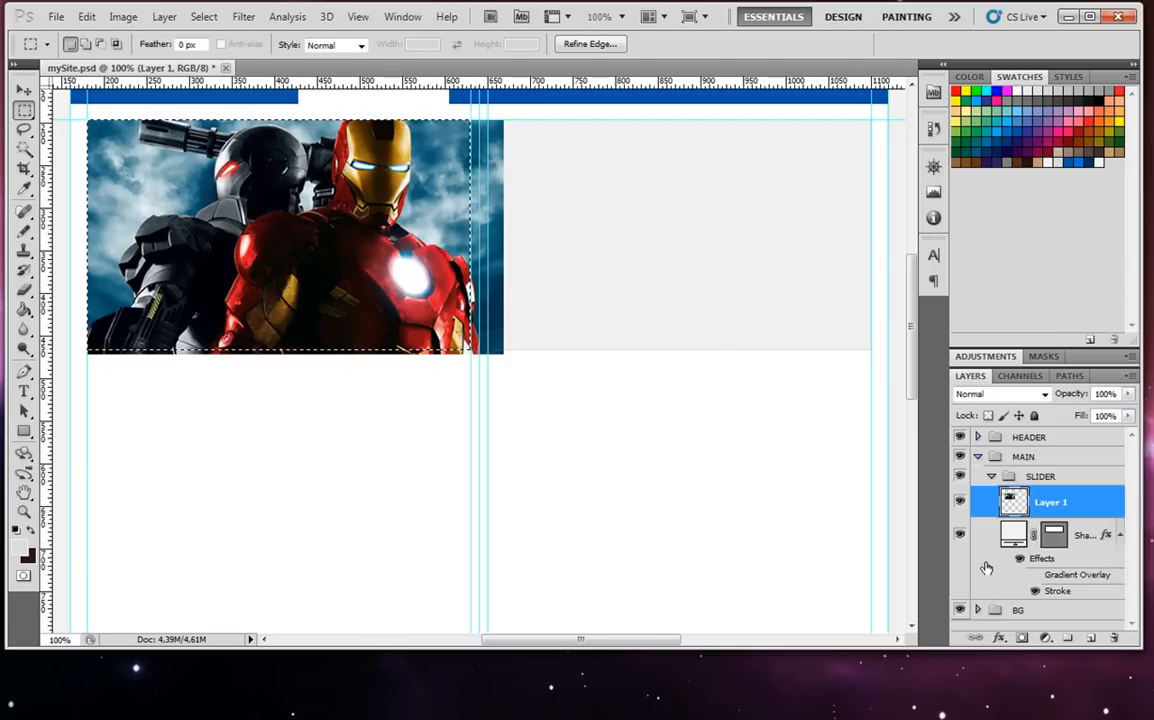
{"action": "left_click", "coordinate": [1022, 638]}
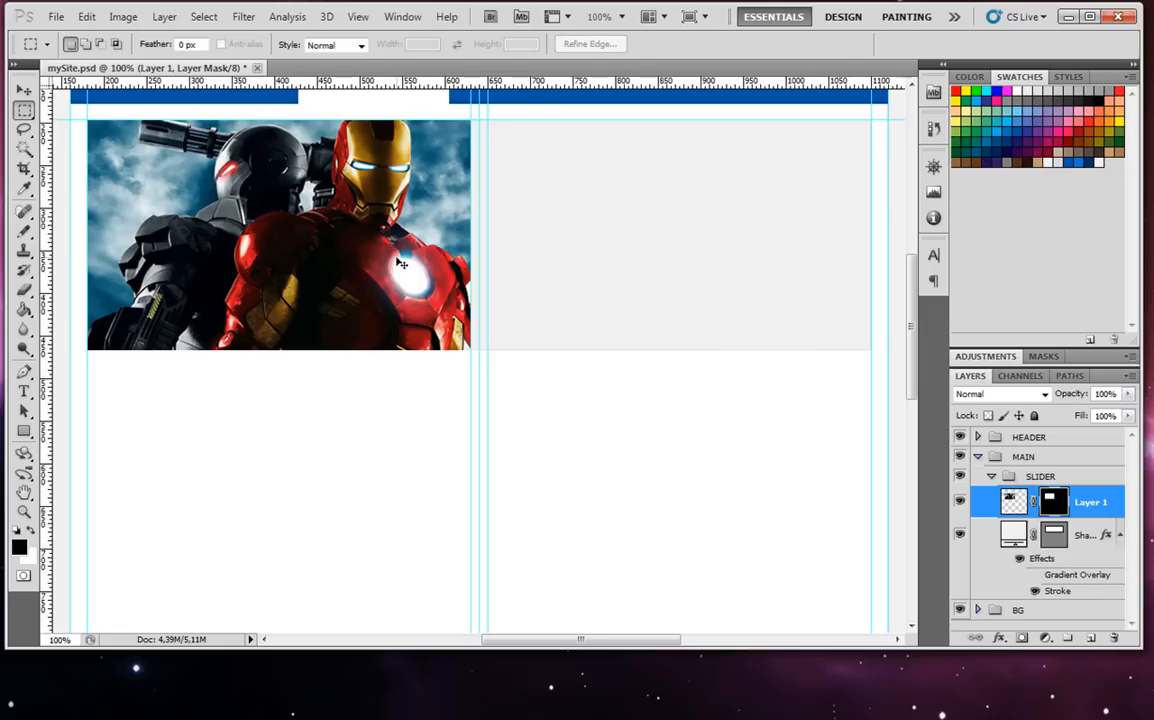
Hide the guides and copy the slider rectangle's layer style onto the masked Iron Man image layer.
{"action": "key", "text": "ctrl+semicolon"}
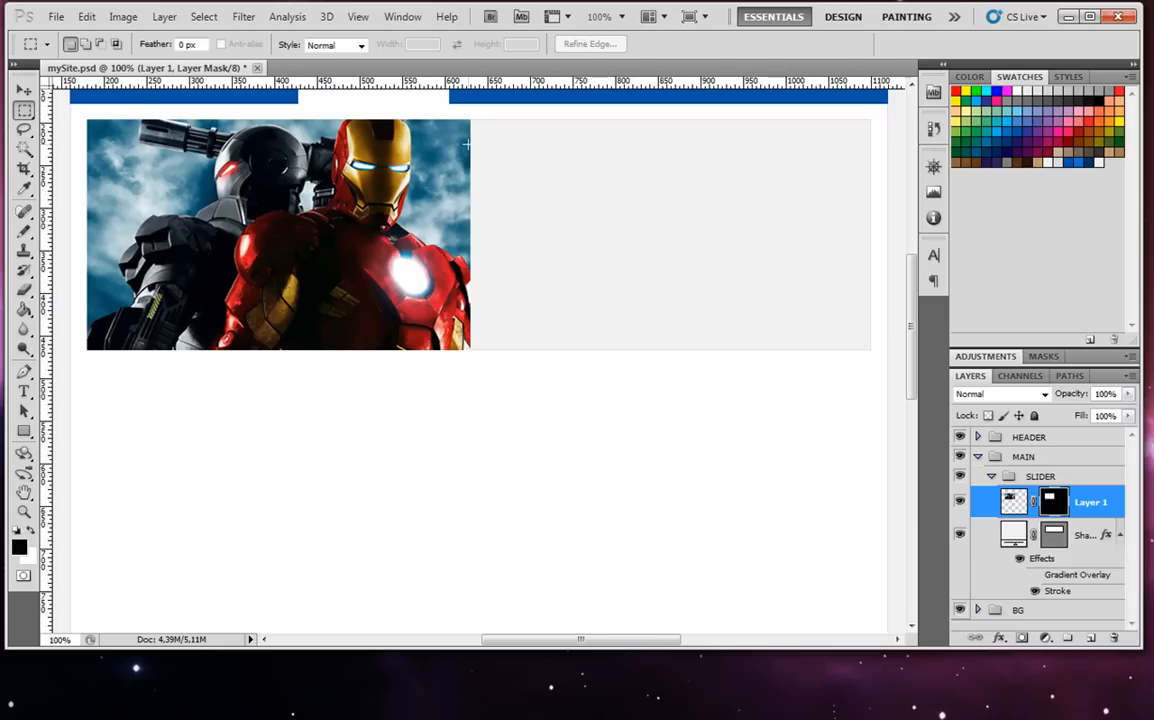
{"action": "key", "text": "ctrl+plus"}
{"action": "key", "text": "ctrl+plus"}
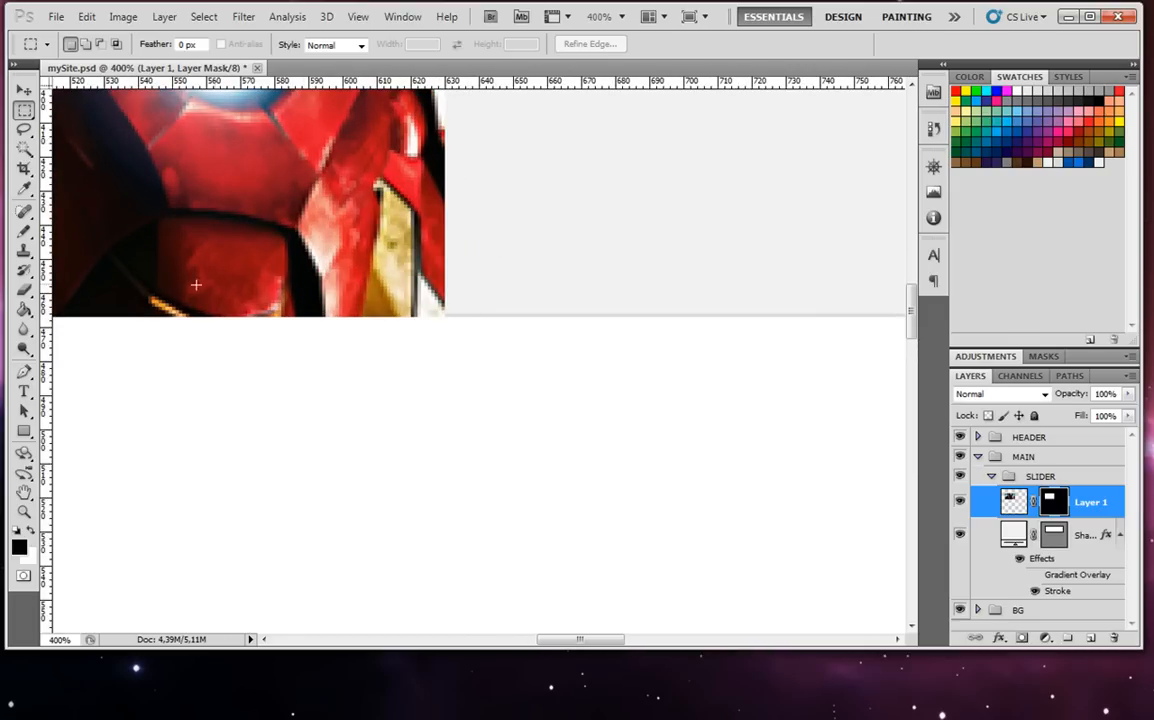
{"action": "right_click", "coordinate": [1084, 537]}
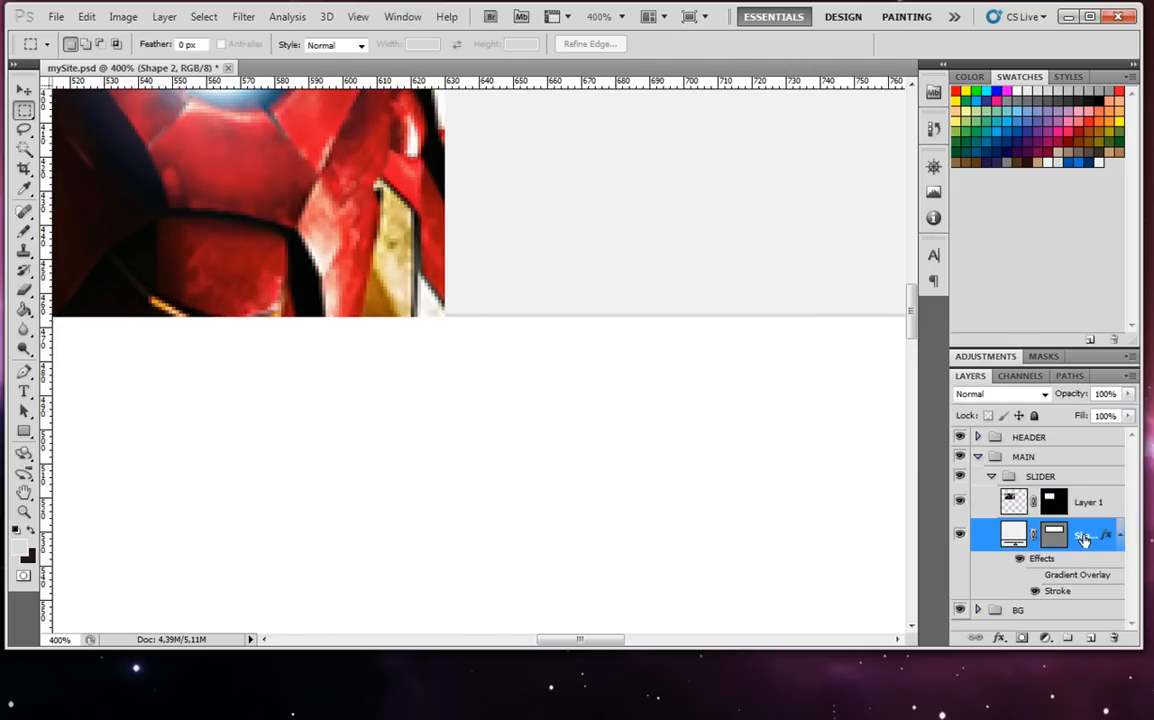
{"action": "left_click", "coordinate": [1107, 421]}
{"action": "right_click", "coordinate": [1085, 502]}
{"action": "left_click", "coordinate": [1112, 402]}
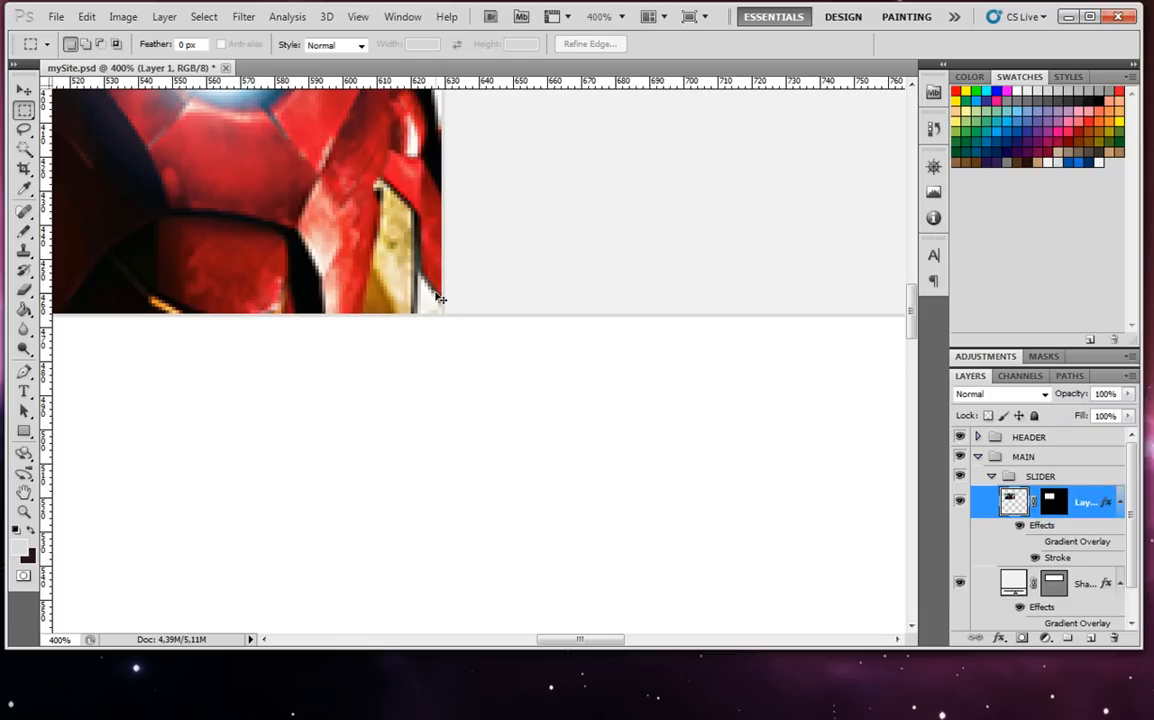
{"action": "key", "text": "ctrl+minus"}
{"action": "key", "text": "ctrl+minus"}
{"action": "key", "text": "ctrl+minus"}
{"action": "key", "text": "ctrl+minus"}
{"action": "key", "text": "ctrl+plus"}
{"action": "scroll", "coordinate": [560, 310], "scroll_direction": "up", "scroll_amount": 3}
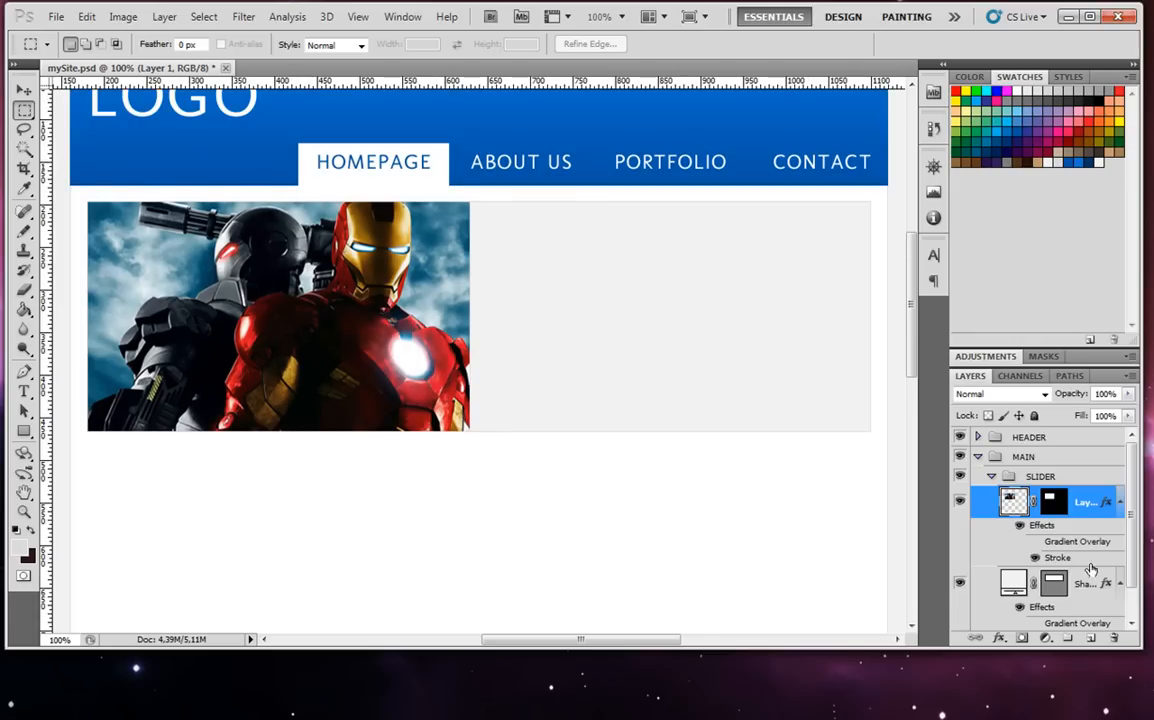
Add a new layer above the image, show the guides, and set the Type tool to dark grey Molengo at 16 pt.
{"action": "key", "text": "ctrl+shift+alt+n"}
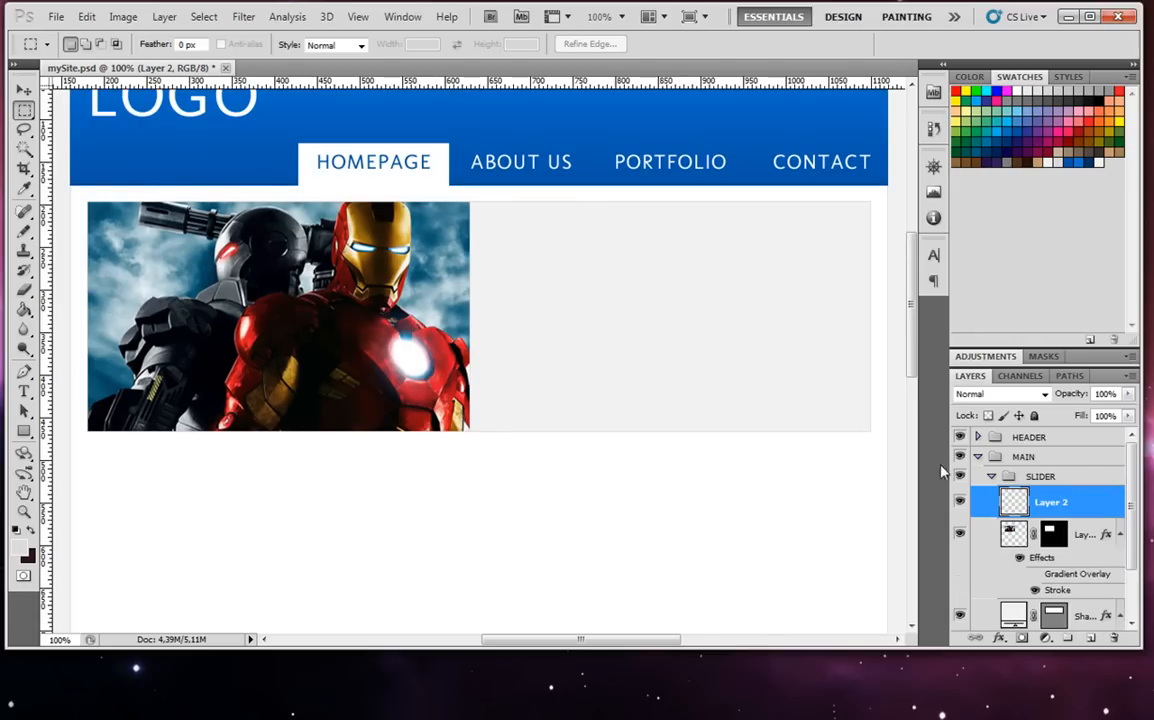
{"action": "left_click", "coordinate": [24, 391]}
{"action": "key", "text": "ctrl+semicolon"}
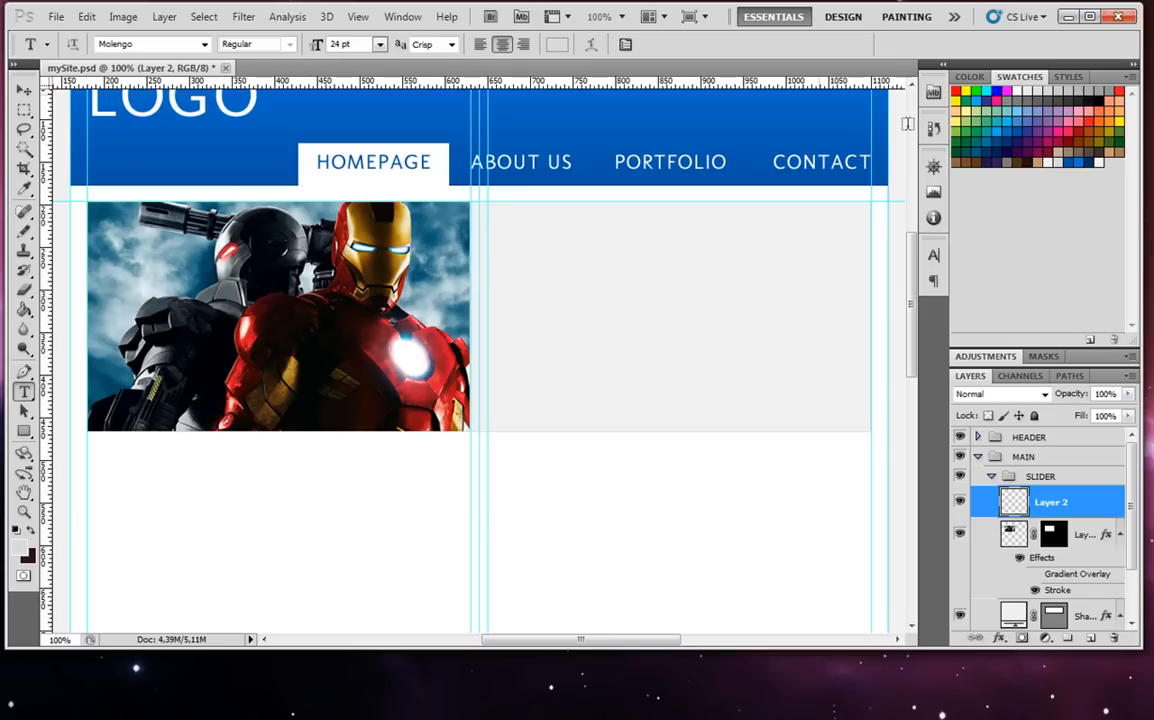
{"action": "left_click", "coordinate": [1074, 93]}
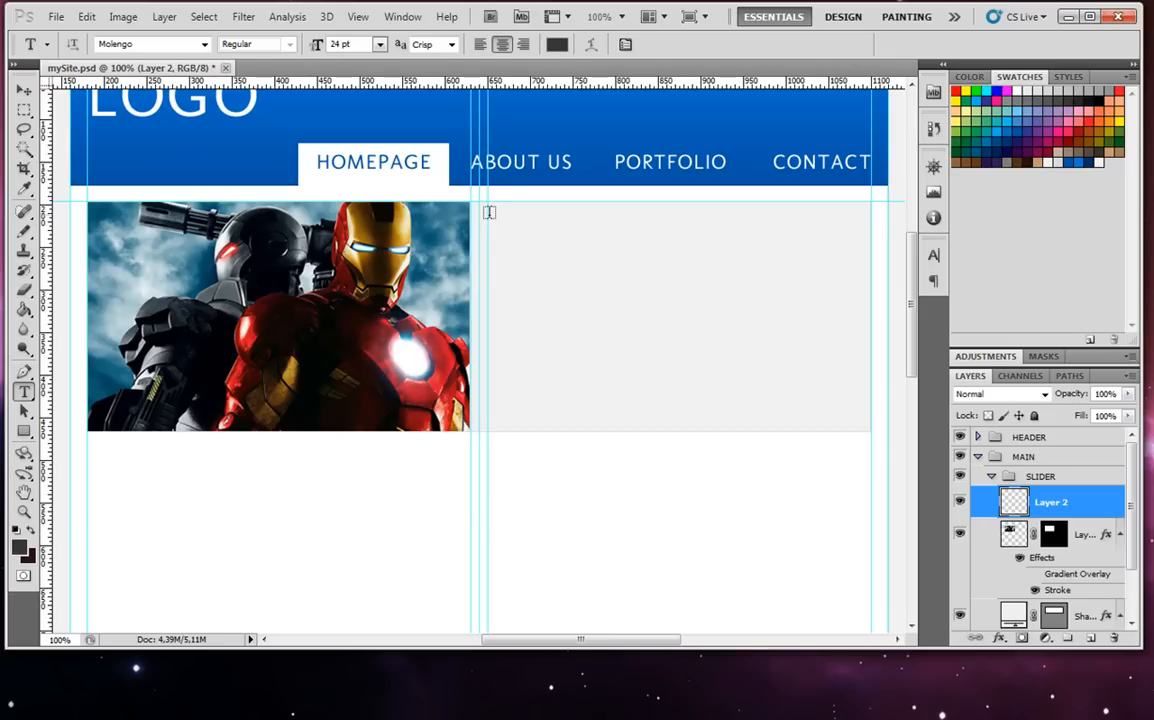
{"action": "left_click", "coordinate": [380, 45]}
{"action": "left_click", "coordinate": [345, 198]}
Draw a text box between the third centre guide and the right margin guide, fill it with dummy characters and left-align them.
{"action": "left_click_drag", "start_coordinate": [487, 230], "coordinate": [871, 415]}
{"action": "type", "text": "rgsdhfghfdjg"}
{"action": "key", "text": "ctrl+a"}
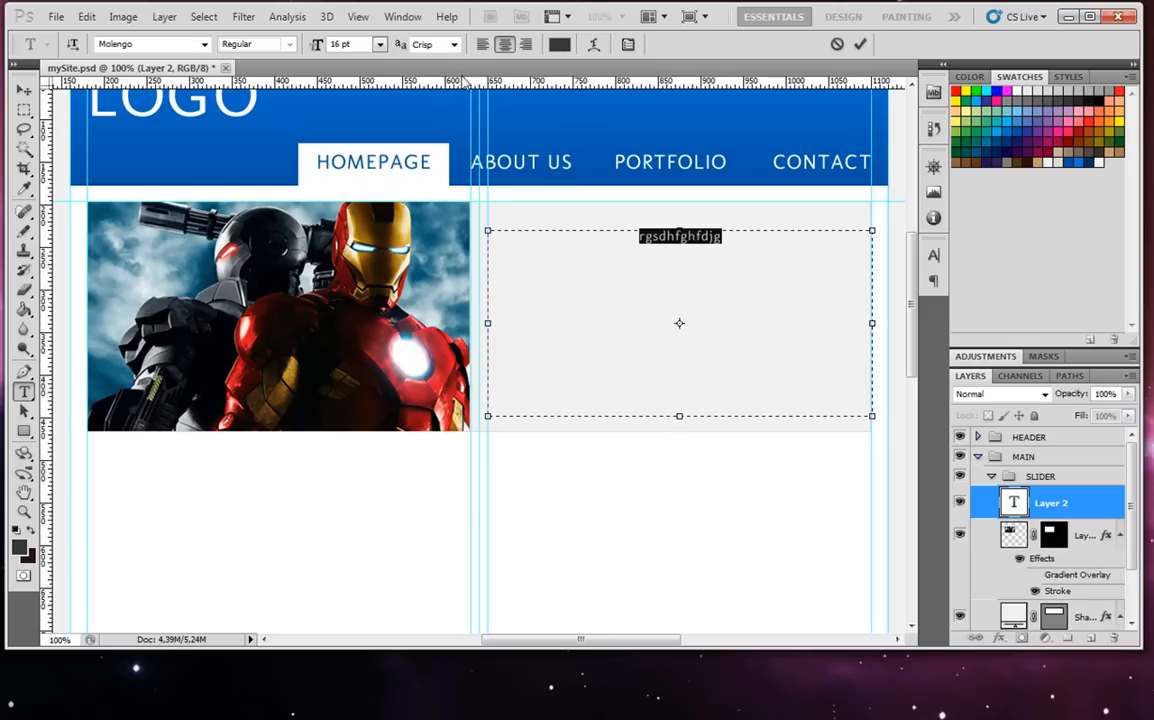
{"action": "key", "text": "ctrl+shift+l"}
Switch to Firefox, close the image tab, search for "lorum ipsum", open lipsum.com and generate five paragraphs of text.
{"action": "key", "text": "alt+Tab"}
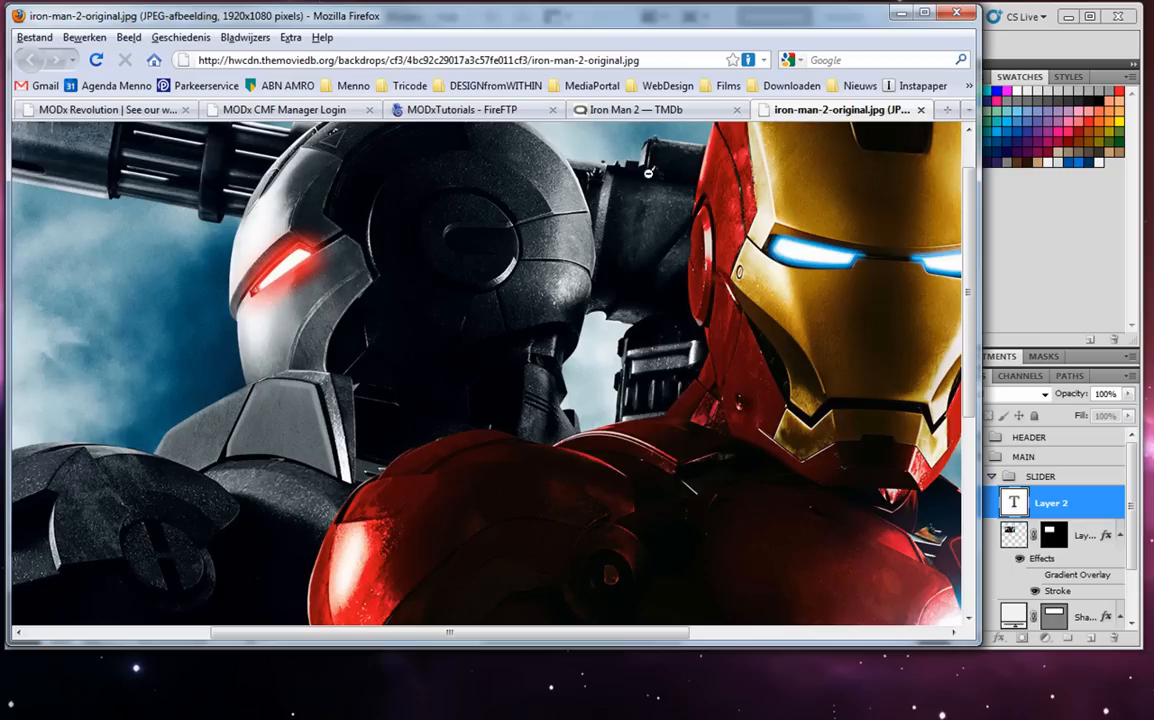
{"action": "left_click", "coordinate": [921, 110]}
{"action": "left_click", "coordinate": [858, 63]}
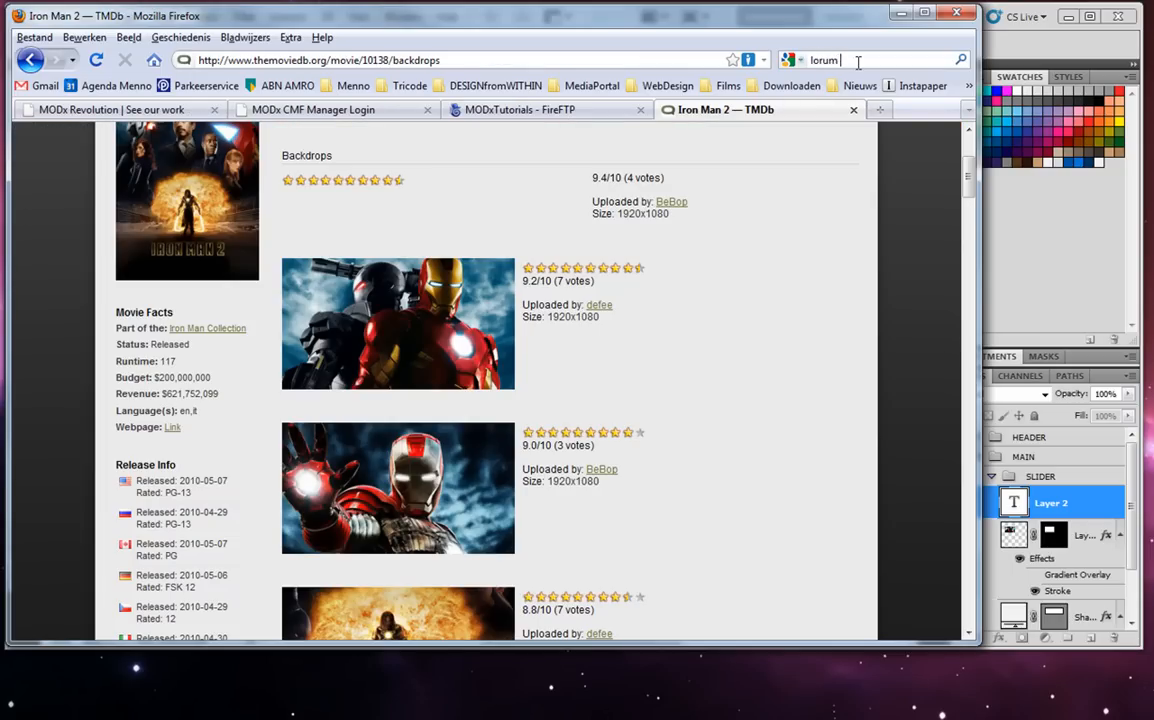
{"action": "key", "text": "Return"}
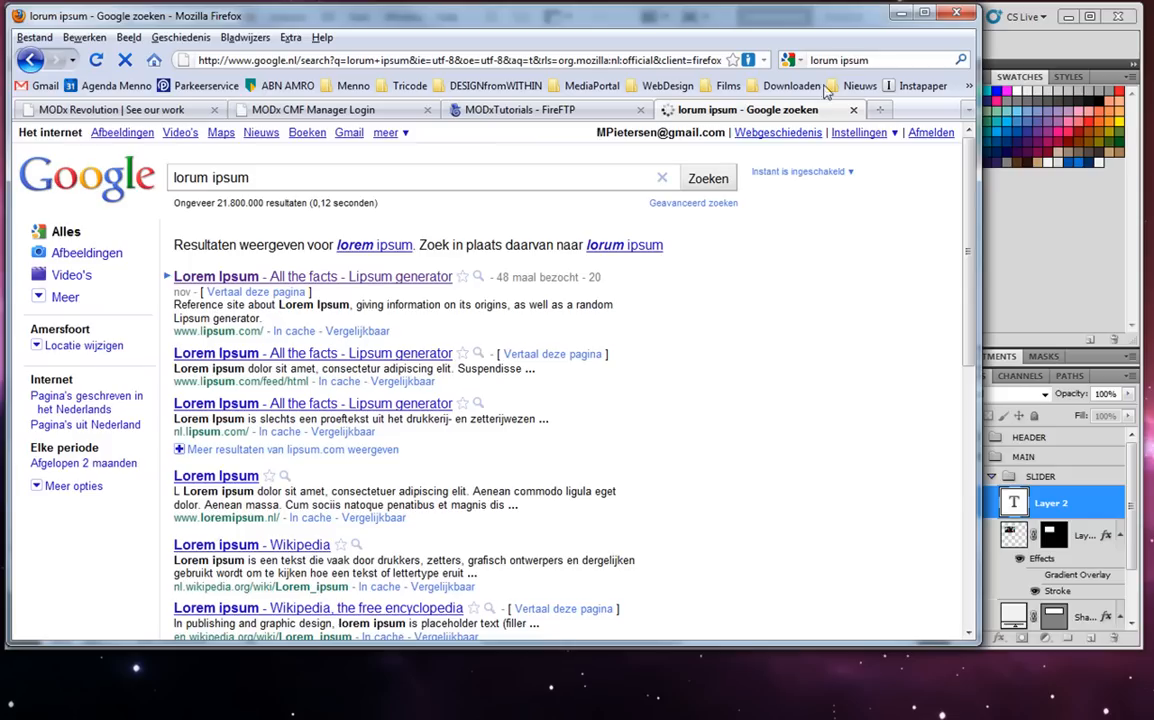
{"action": "left_click", "coordinate": [285, 277]}
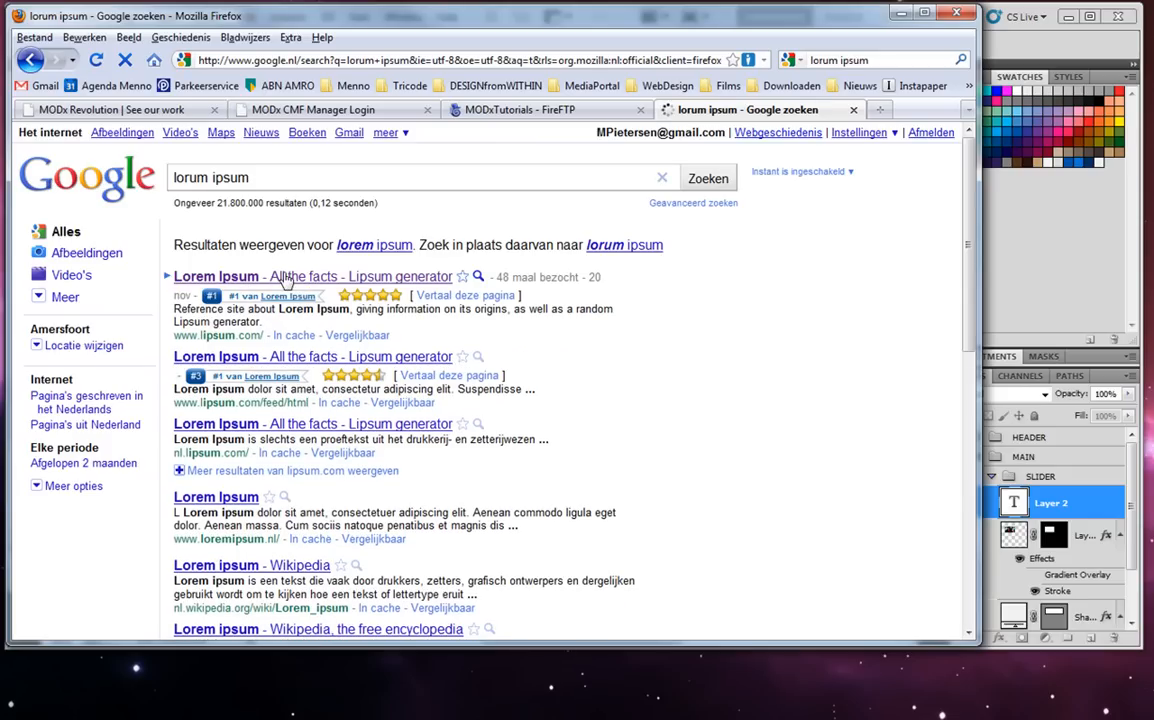
{"action": "scroll", "coordinate": [600, 380], "scroll_direction": "down", "scroll_amount": 5}
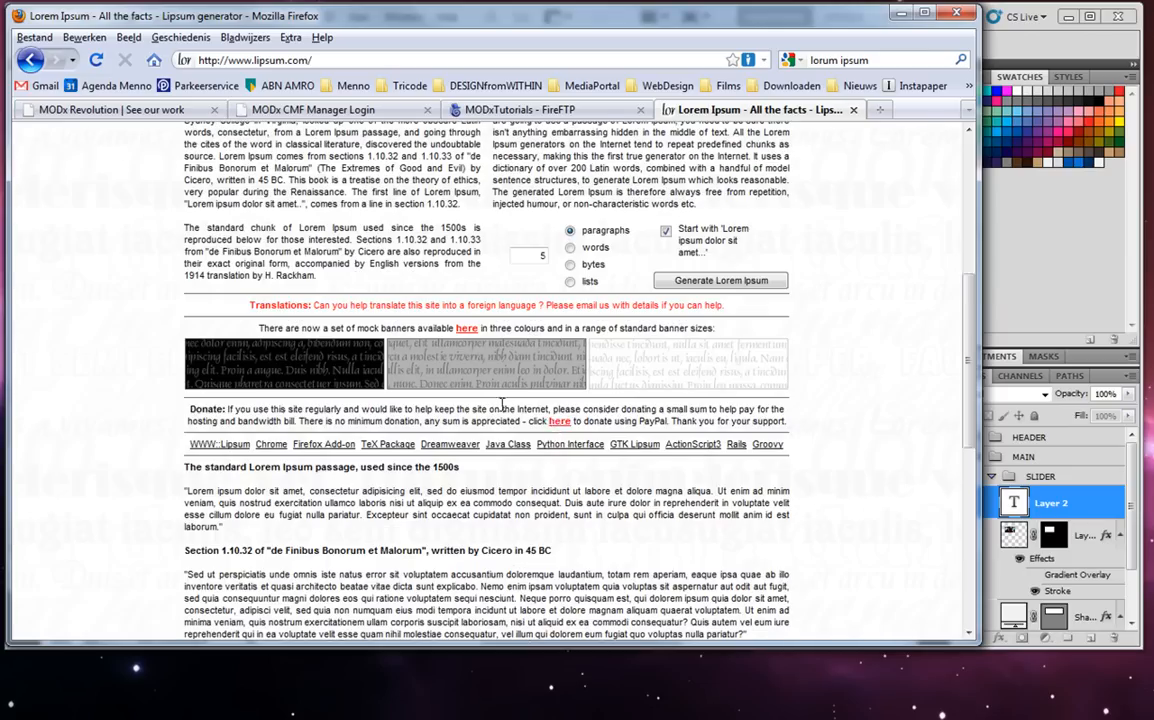
{"action": "left_click", "coordinate": [722, 283]}
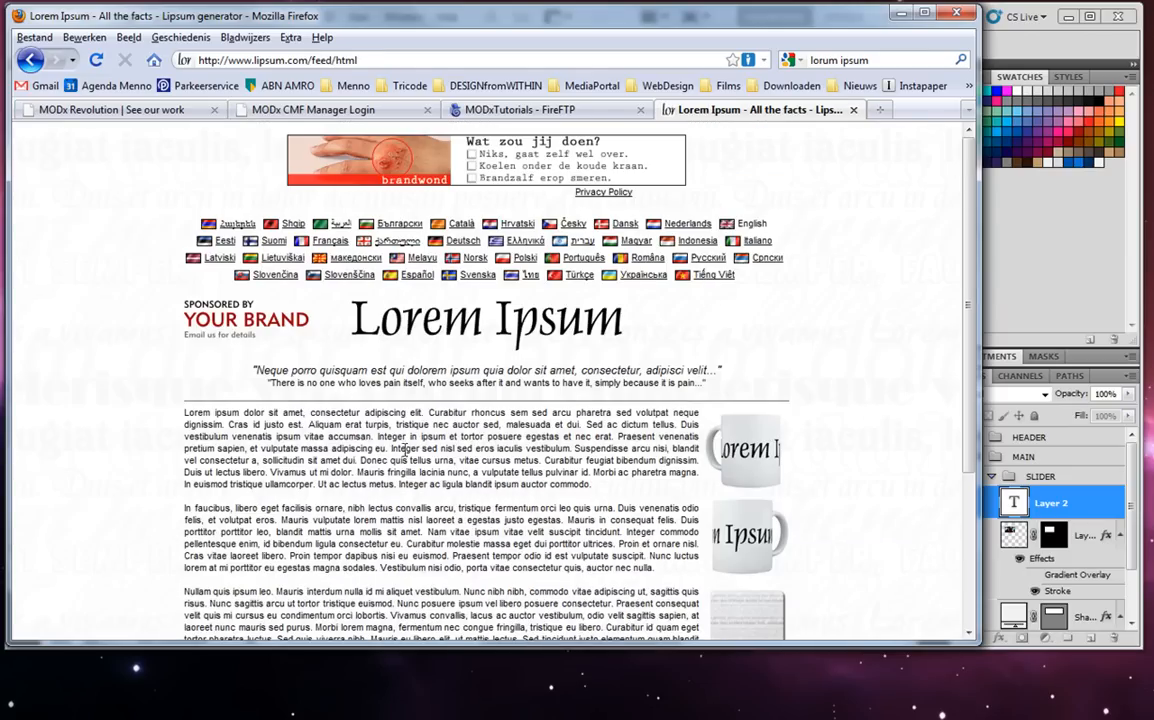
Copy the first generated Lorem Ipsum paragraph and paste it over the dummy text in the Photoshop text box.
{"action": "left_click_drag", "start_coordinate": [178, 410], "coordinate": [606, 491]}
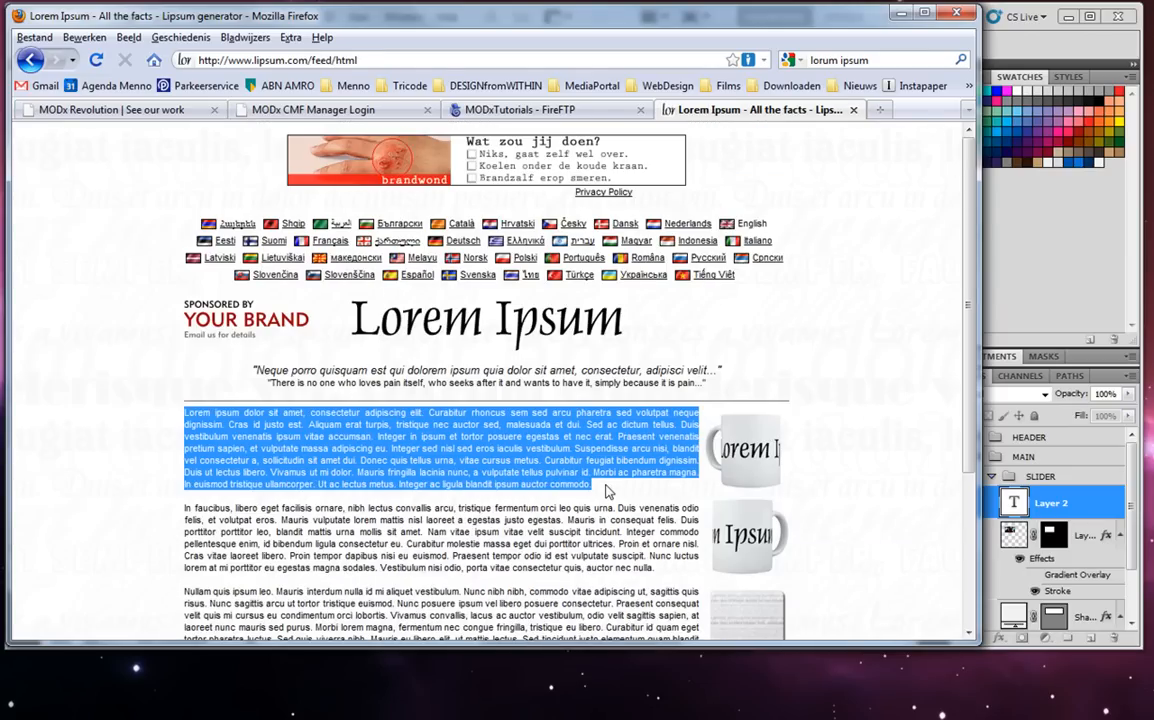
{"action": "left_click", "coordinate": [1043, 212]}
{"action": "key", "text": "ctrl+v"}
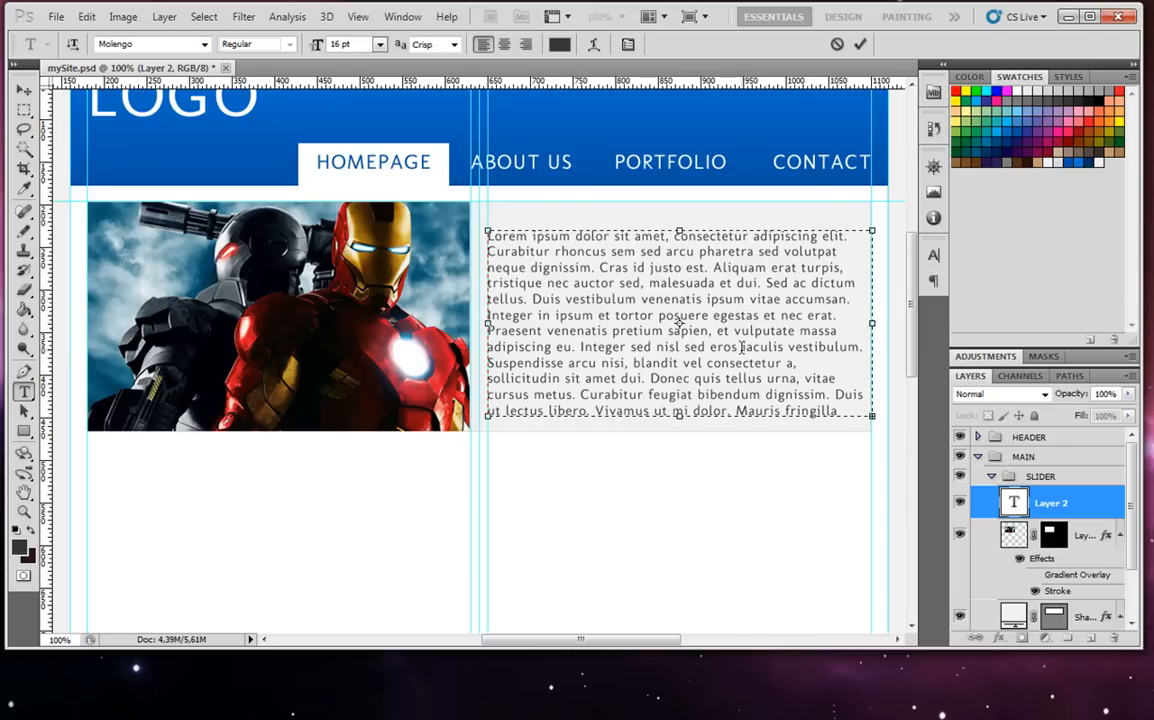
Delete all of the pasted text after "sollicitudin sit amet dui.".
{"action": "left_click_drag", "start_coordinate": [648, 379], "coordinate": [910, 462]}
{"action": "key", "text": "Delete"}
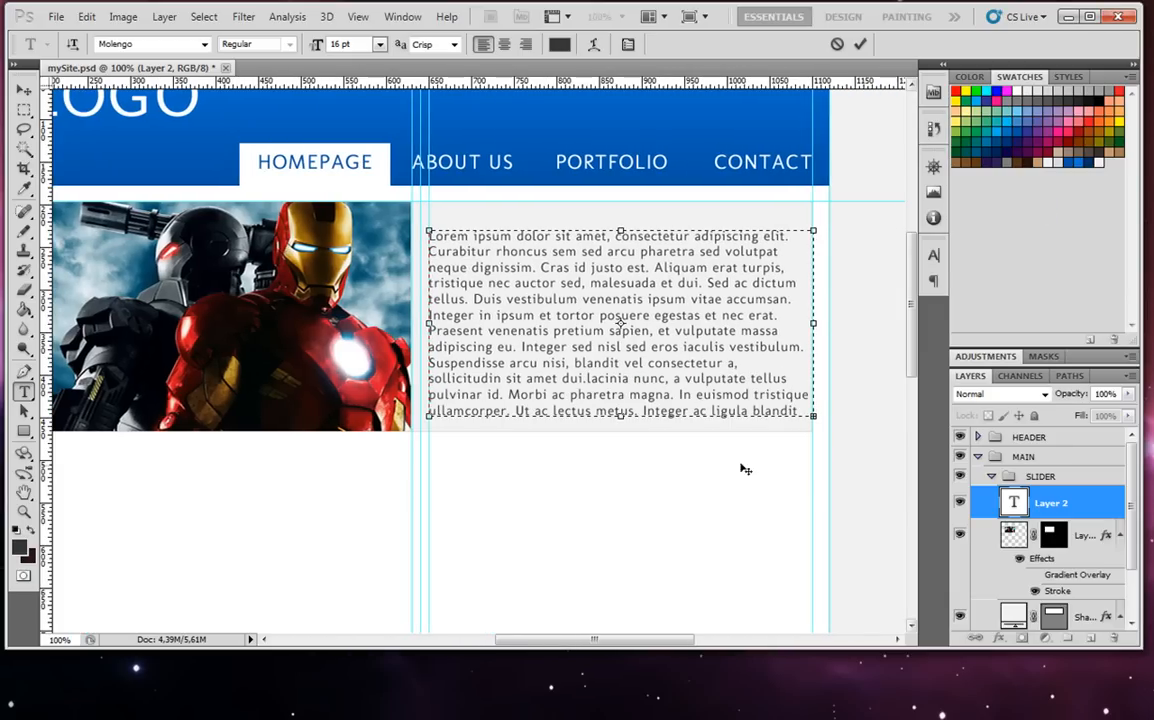
{"action": "left_click_drag", "start_coordinate": [591, 380], "coordinate": [811, 472]}
{"action": "key", "text": "Delete"}
{"action": "left_click_drag", "start_coordinate": [587, 379], "coordinate": [809, 381]}
{"action": "key", "text": "Delete"}
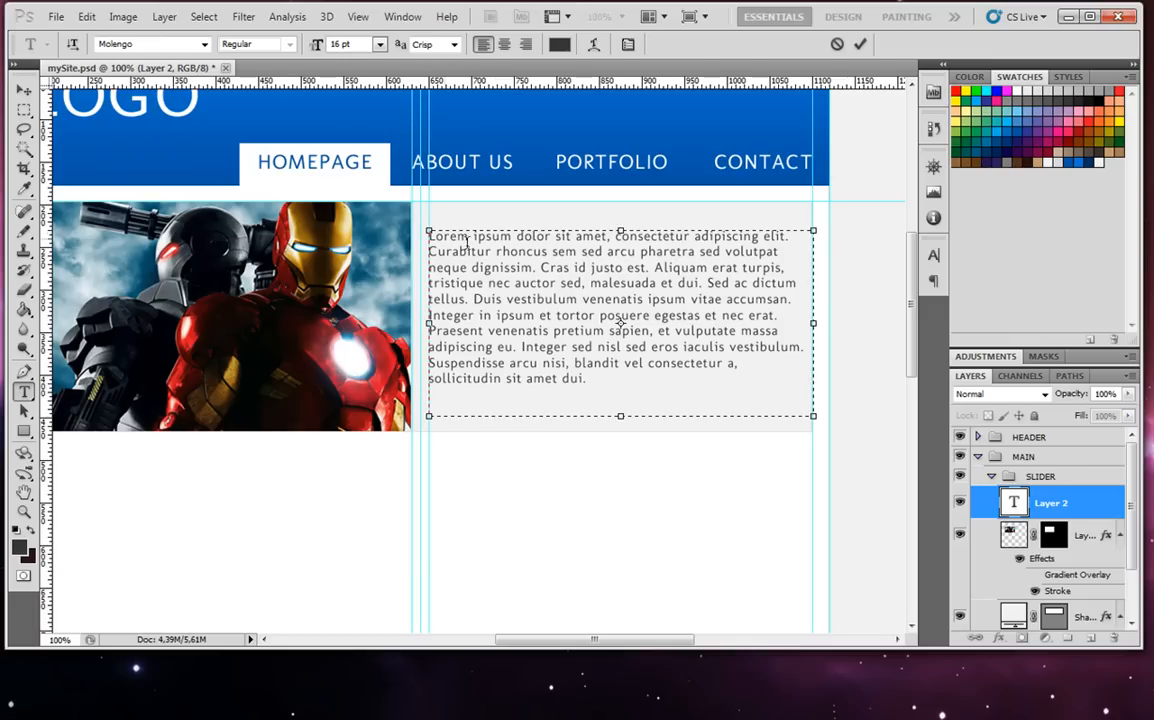
Add the heading "This is a nice title" and a blank line above the paragraph, and shorten the paragraph to end at "Suspendisse arcu nisi.".
{"action": "key", "text": "Return"}
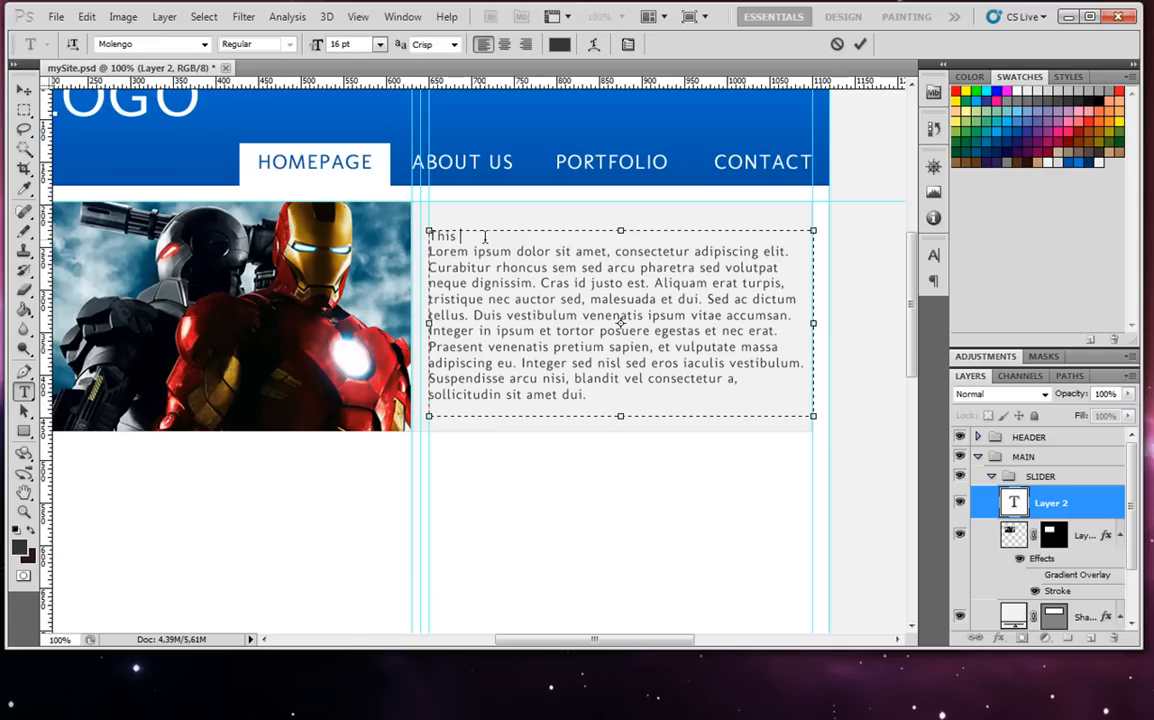
{"action": "type", "text": "lew"}
{"action": "key", "text": "BackSpace"}
{"action": "key", "text": "Return"}
{"action": "left_click_drag", "start_coordinate": [571, 396], "coordinate": [586, 411]}
{"action": "key", "text": "BackSpace"}
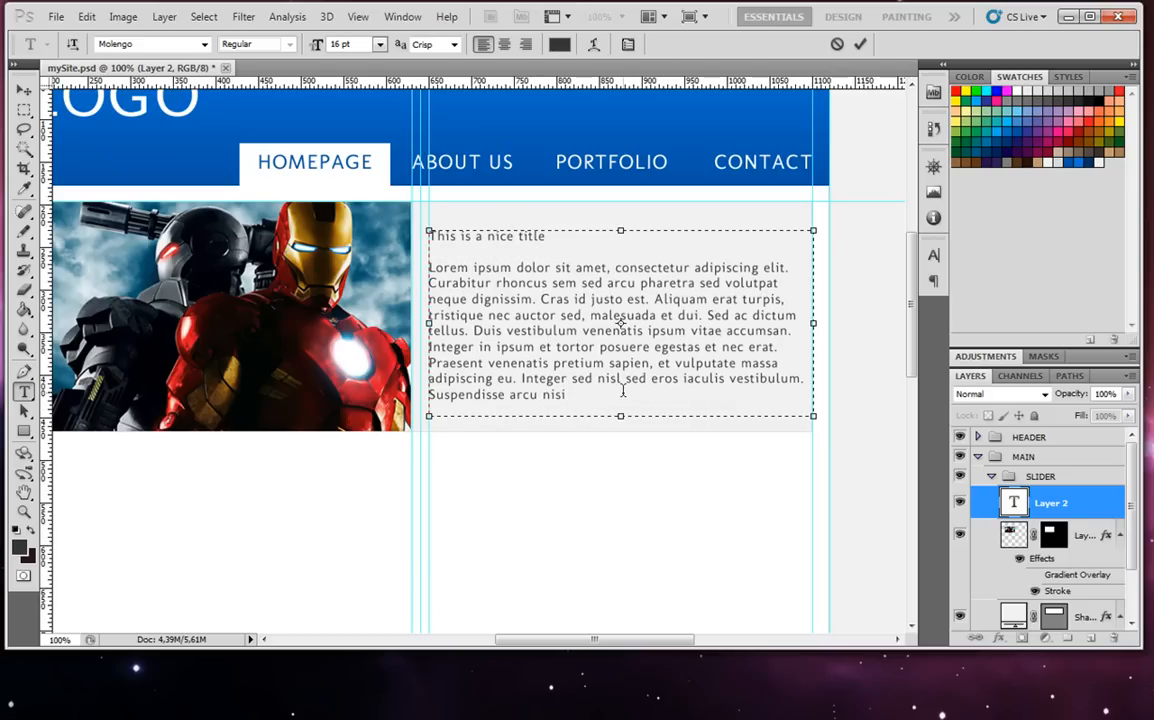
Set the heading "This is a nice title" to 24 pt and colour it with the header's blue.
{"action": "left_click_drag", "start_coordinate": [579, 242], "coordinate": [428, 237]}
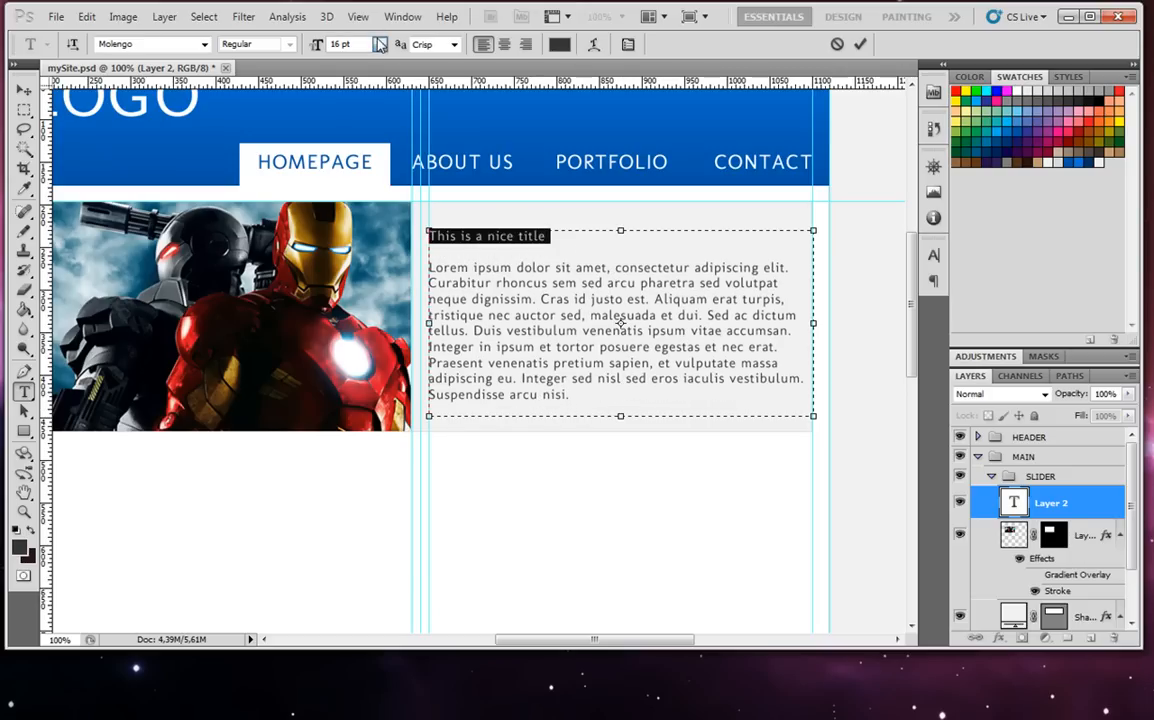
{"action": "left_click", "coordinate": [380, 44]}
{"action": "left_click", "coordinate": [372, 258]}
{"action": "left_click", "coordinate": [380, 45]}
{"action": "left_click", "coordinate": [367, 239]}
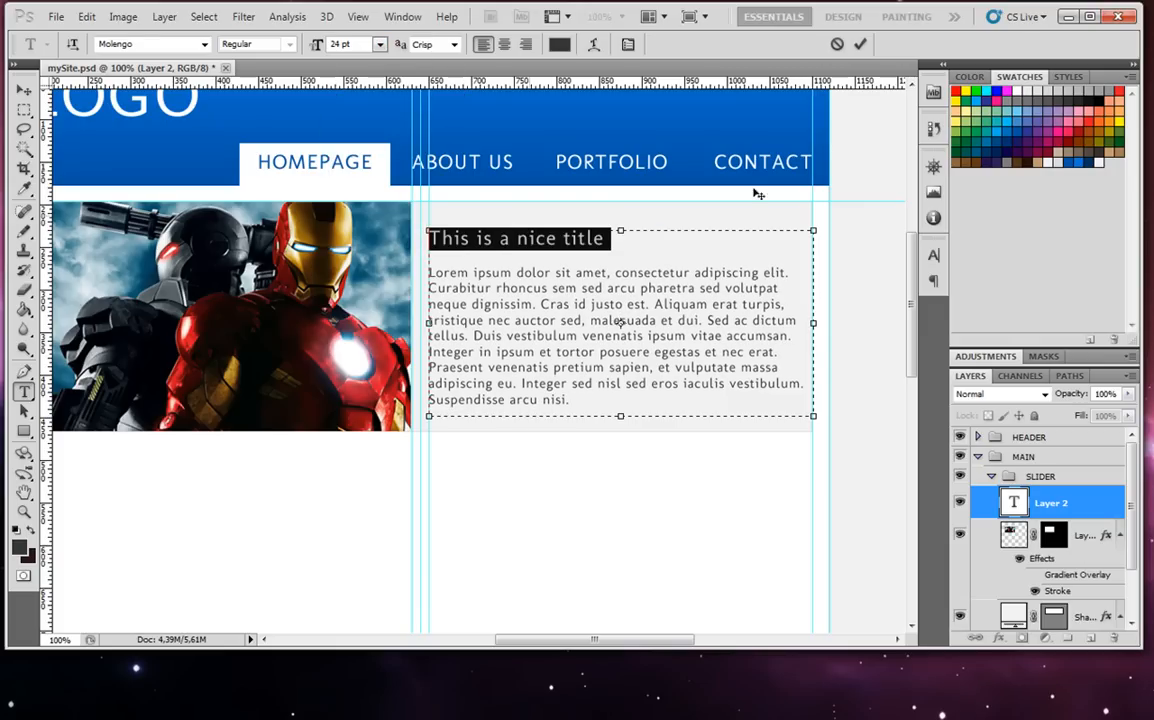
{"action": "left_click", "coordinate": [1072, 160]}
Move the text block up slightly within the slider area and hide the guides.
{"action": "left_click", "coordinate": [24, 90]}
{"action": "left_click_drag", "start_coordinate": [549, 319], "coordinate": [553, 309]}
{"action": "key", "text": "ctrl+h"}
{"action": "left_click_drag", "start_coordinate": [469, 350], "coordinate": [492, 397]}
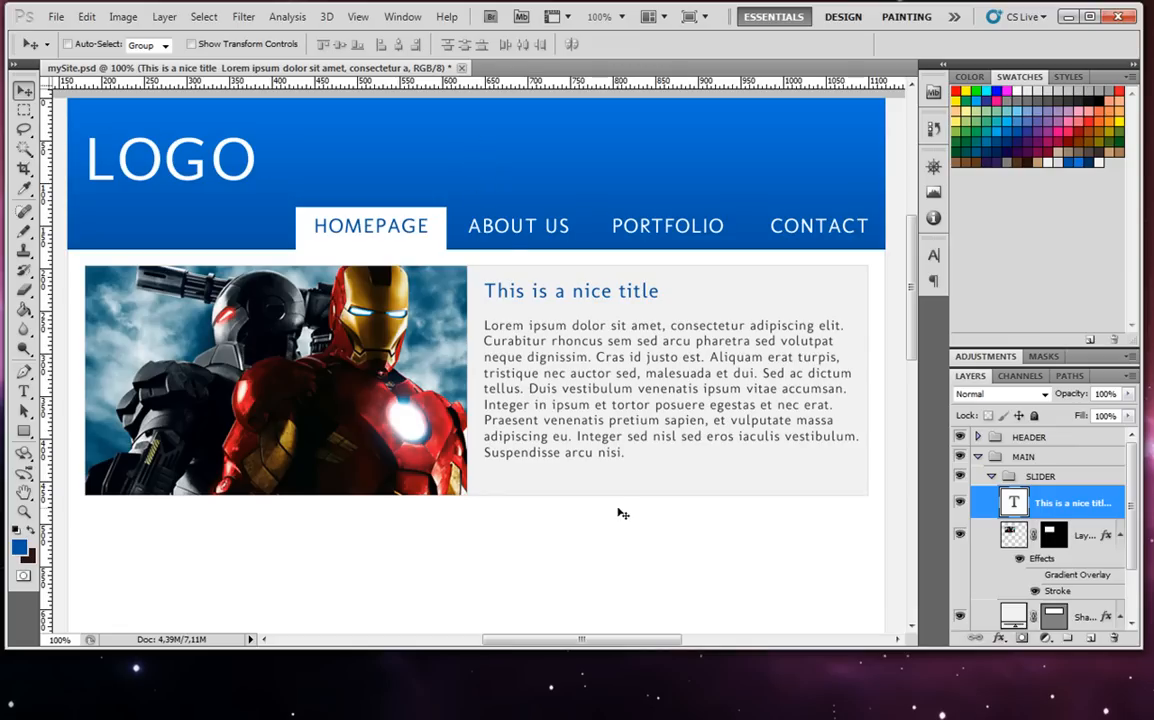
Create a layer group named SLIDER_NAV inside the SLIDER group, above the text layer.
{"action": "scroll", "coordinate": [614, 476], "scroll_direction": "down", "scroll_amount": 2}
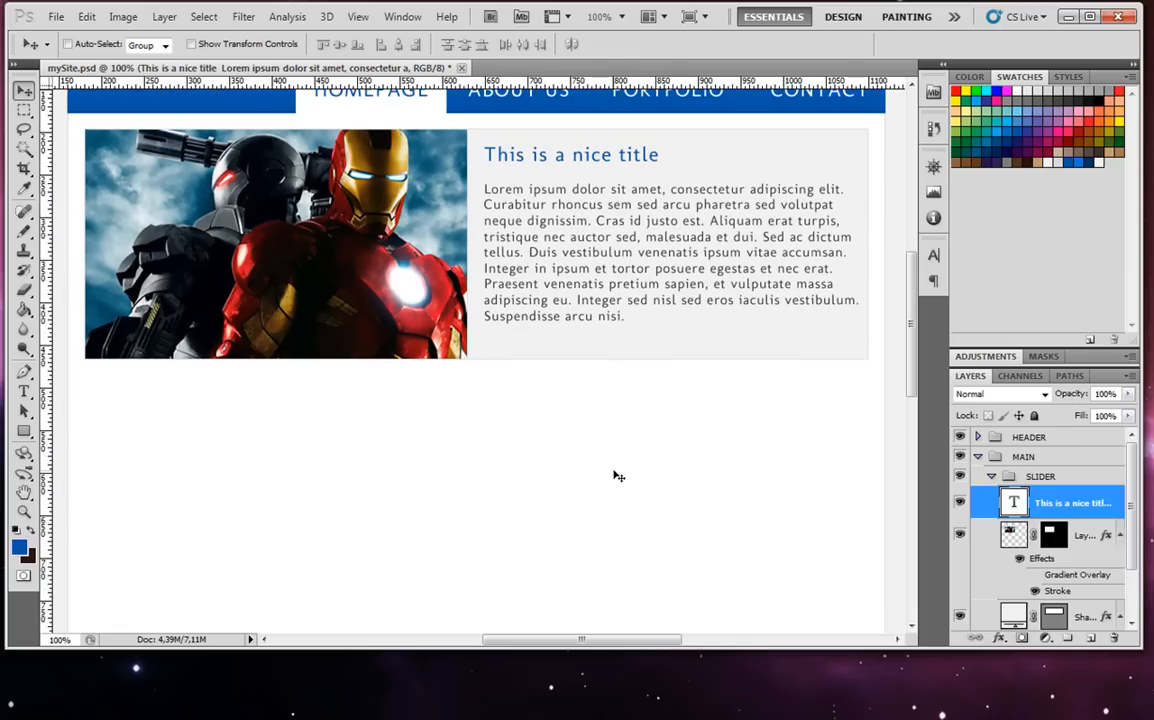
{"action": "left_click", "coordinate": [1067, 636]}
{"action": "double_click", "coordinate": [1058, 496]}
{"action": "type", "text": "SlIDER_NAV"}
{"action": "left_click", "coordinate": [1108, 522]}
{"action": "left_click", "coordinate": [1090, 496]}
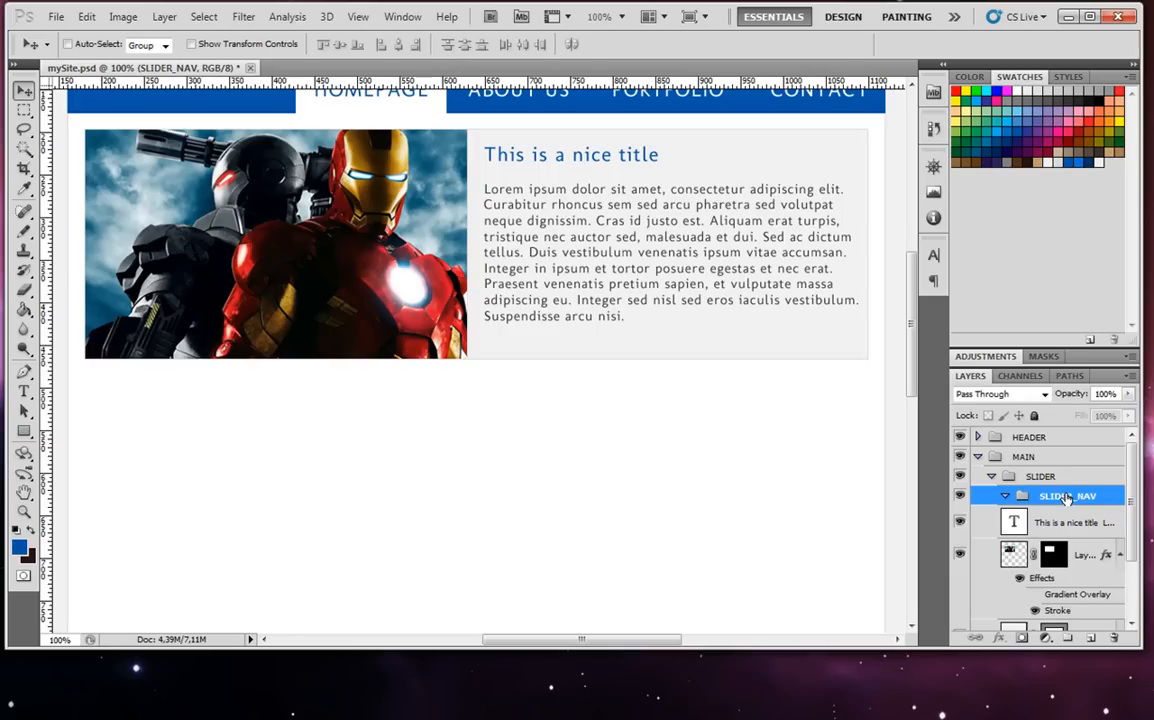
On a new layer in SLIDER_NAV, draw a small white square near the image's lower-left corner and nudge it up slightly.
{"action": "left_click", "coordinate": [1091, 637]}
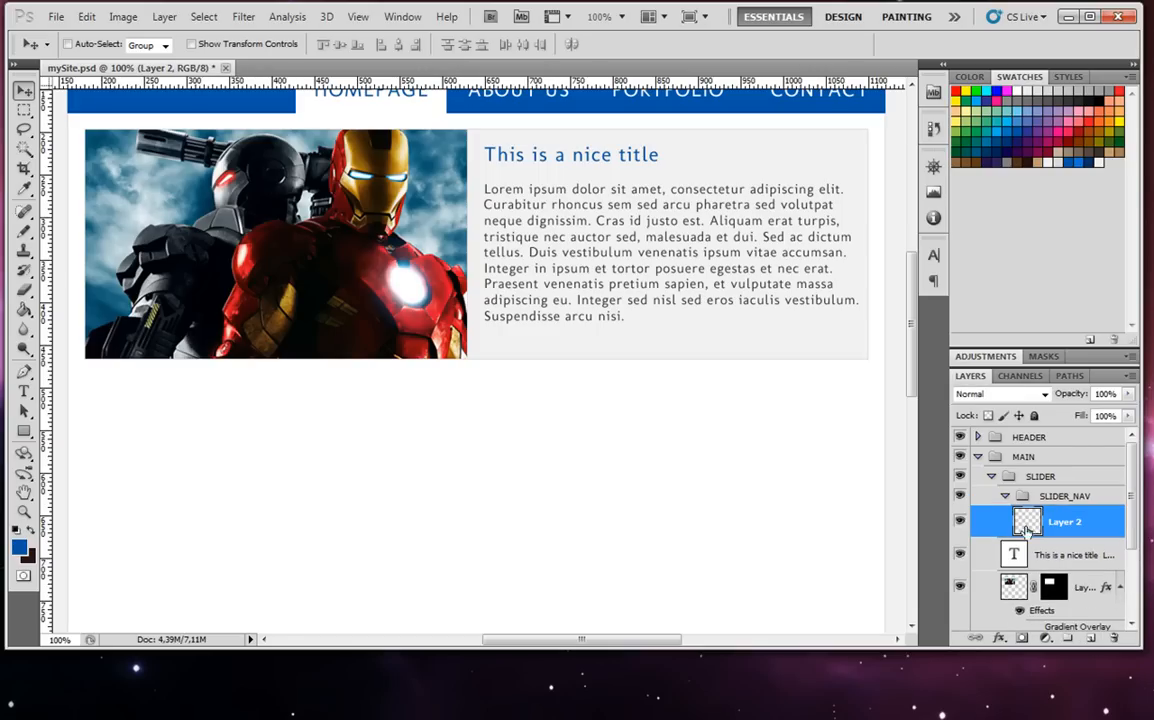
{"action": "left_click", "coordinate": [24, 431]}
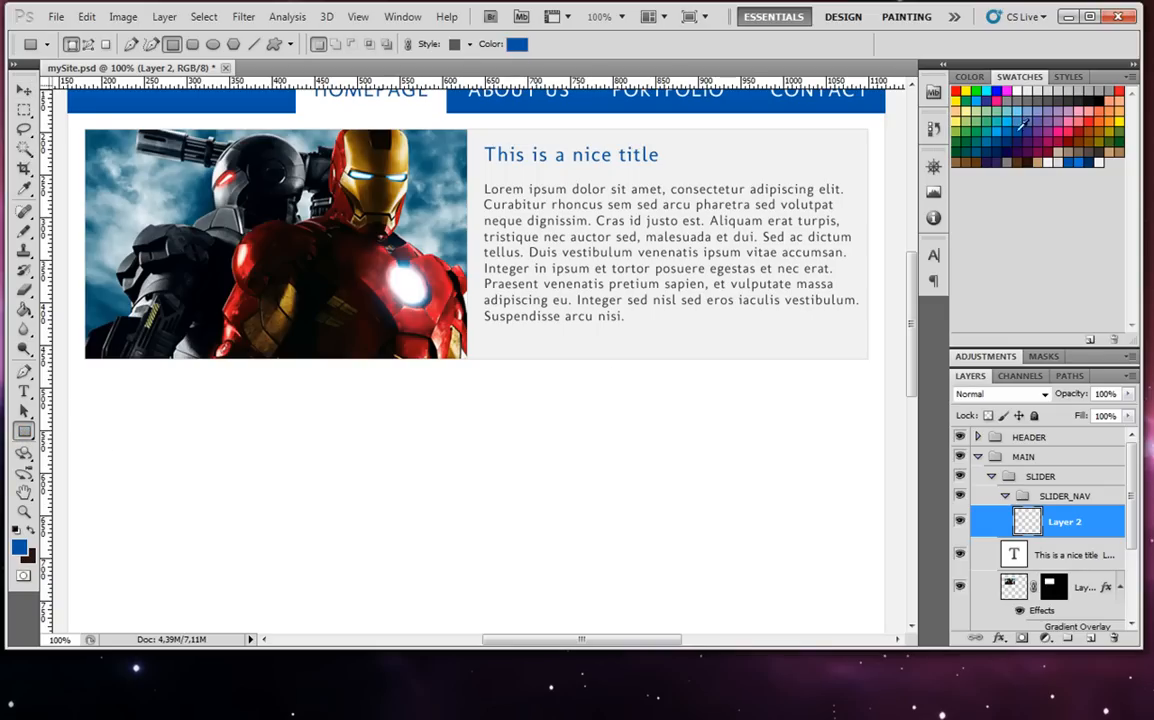
{"action": "left_click", "coordinate": [1024, 89]}
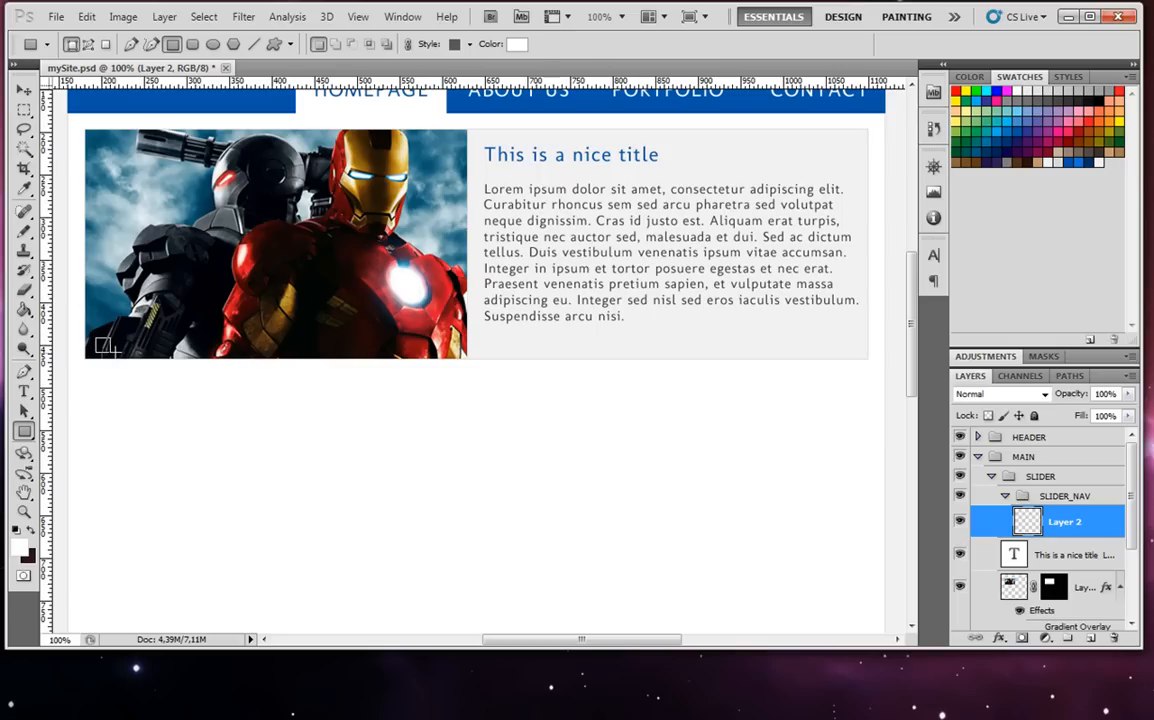
{"action": "left_click_drag", "start_coordinate": [97, 341], "coordinate": [111, 355]}
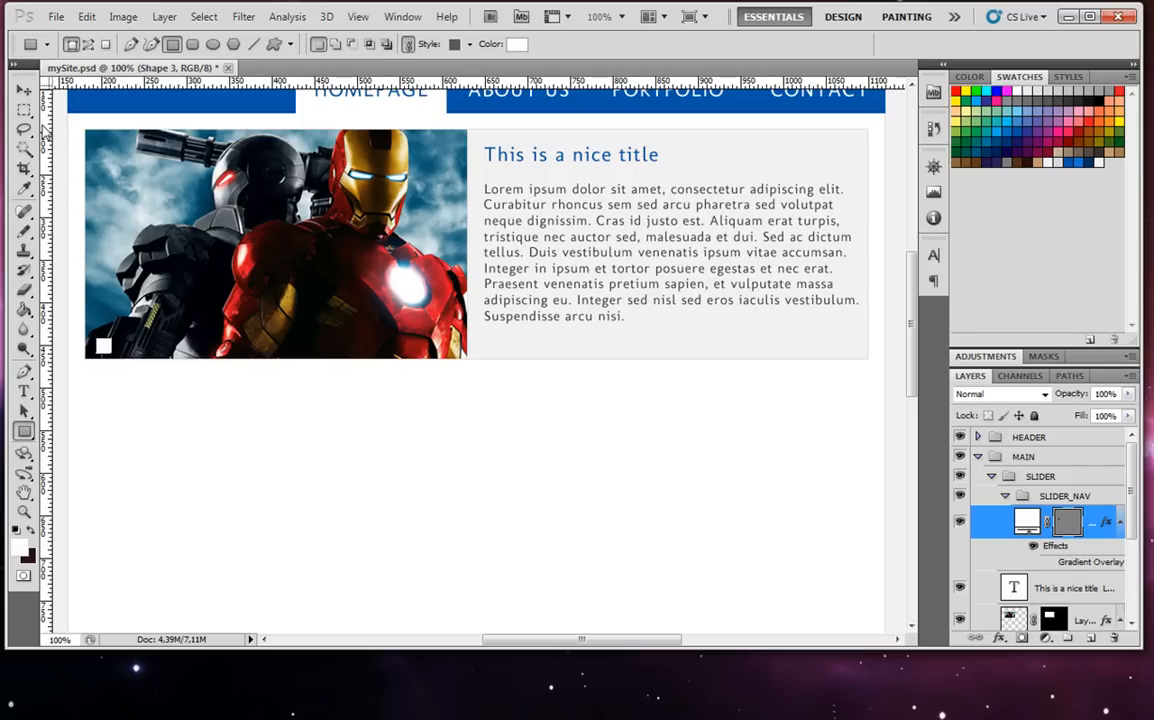
{"action": "left_click", "coordinate": [24, 90]}
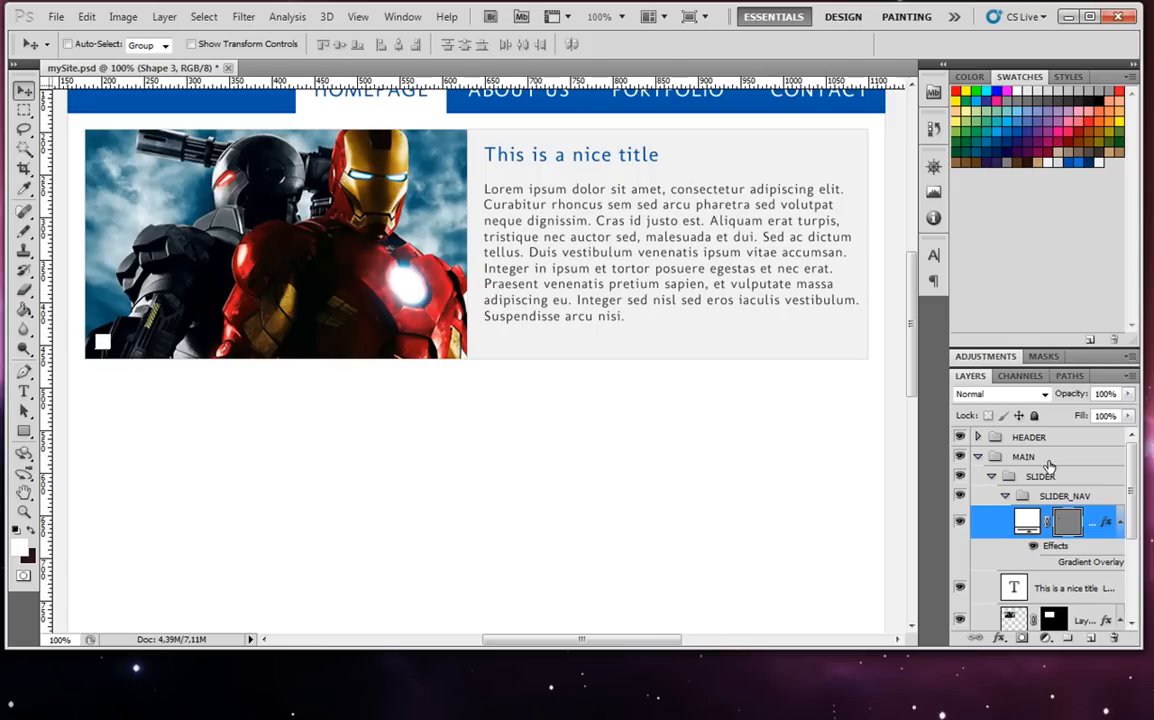
Duplicate the white square's layer and move the copy 30 px to the right.
{"action": "right_click", "coordinate": [1100, 515]}
{"action": "left_click", "coordinate": [1115, 172]}
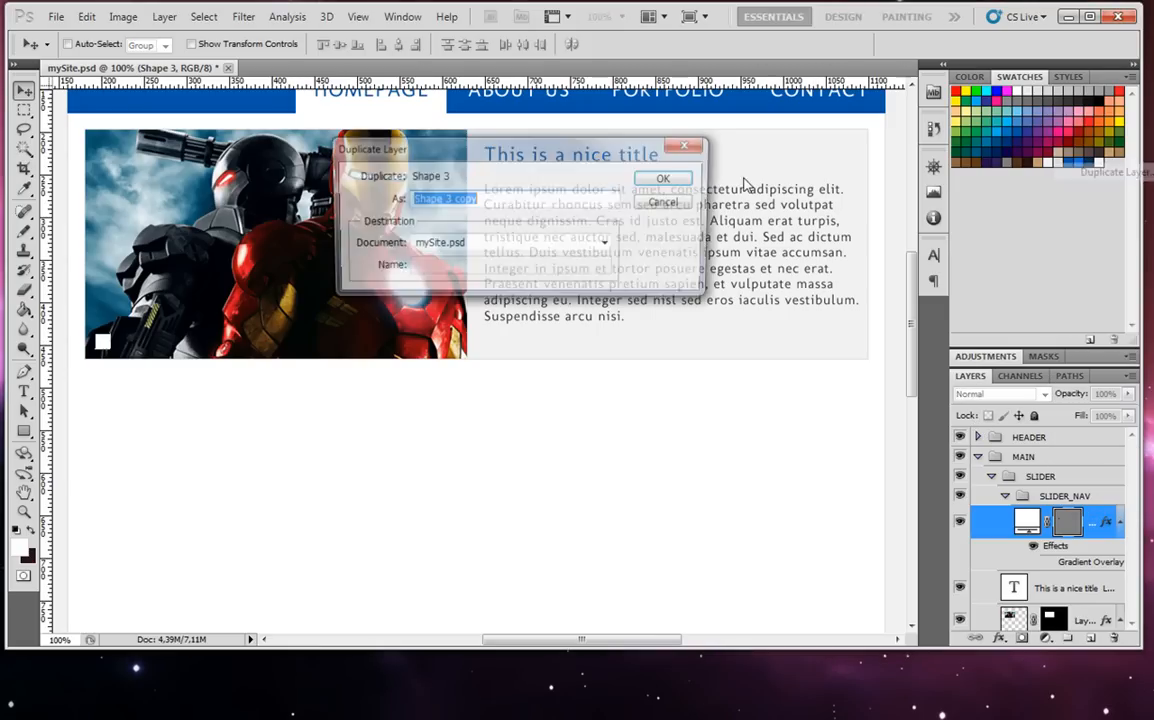
{"action": "left_click", "coordinate": [667, 181]}
{"action": "key", "text": "shift+Right"}
{"action": "key", "text": "shift+Right"}
{"action": "key", "text": "shift+Right"}
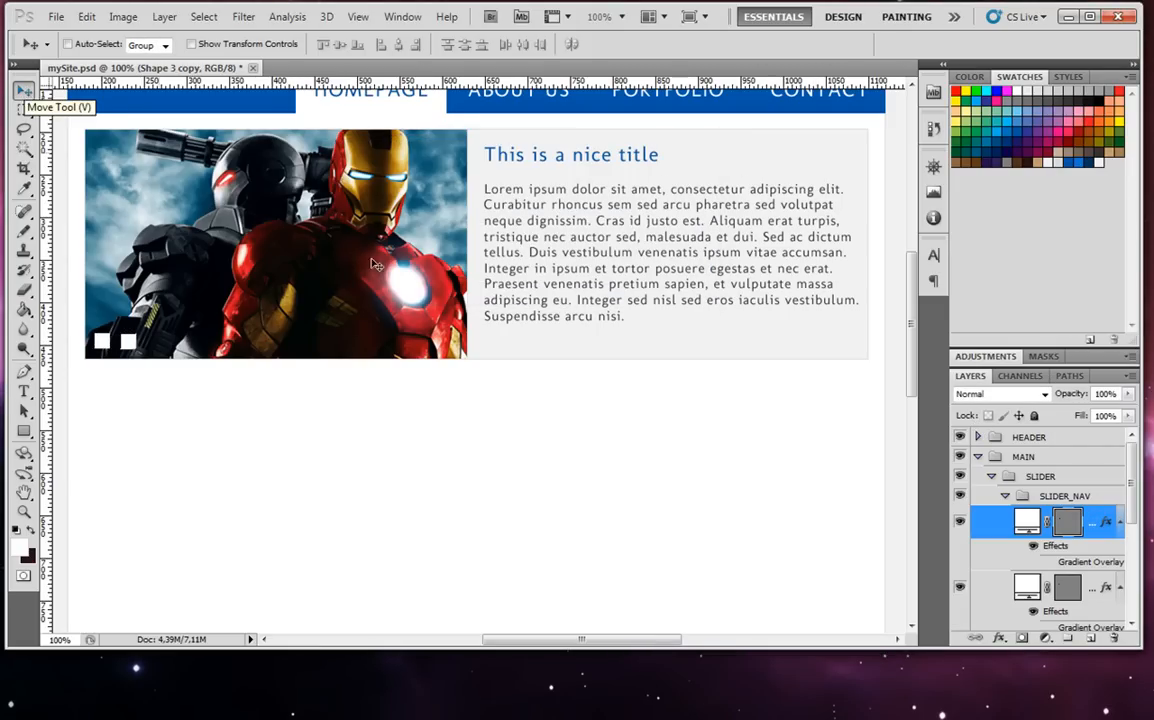
Select both white square layers and duplicate them together.
{"action": "left_click", "coordinate": [1100, 587], "text": "shift"}
{"action": "right_click", "coordinate": [1100, 589]}
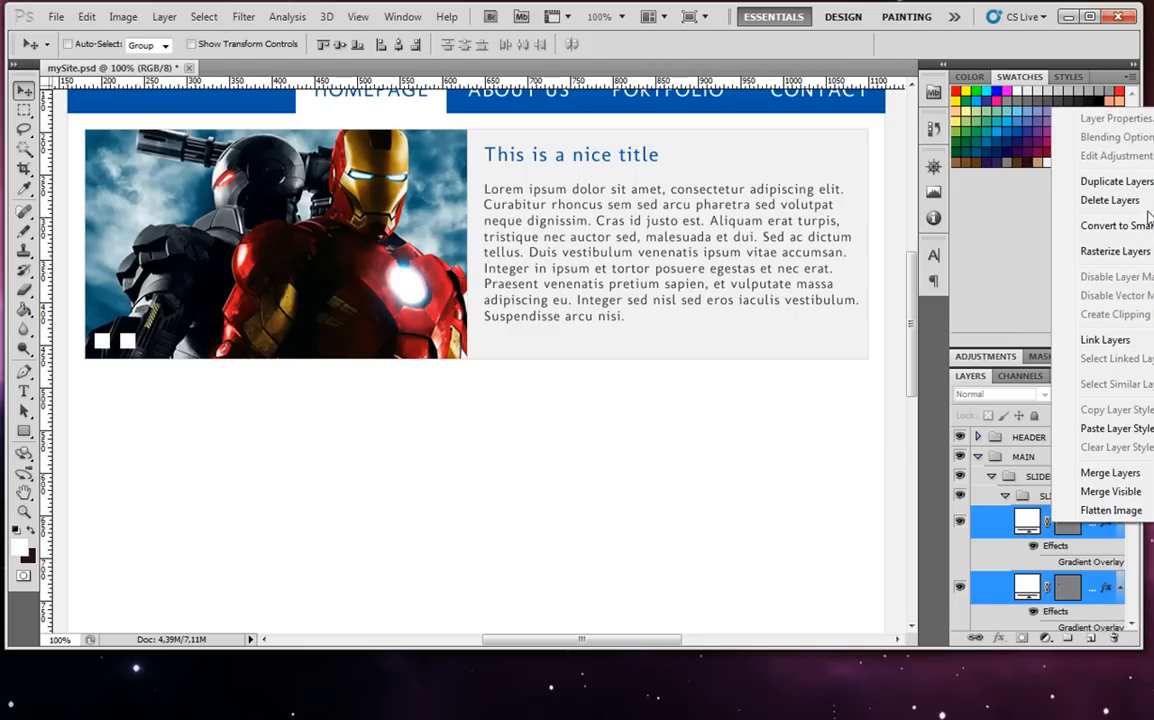
{"action": "left_click", "coordinate": [1115, 181]}
{"action": "left_click", "coordinate": [664, 182]}
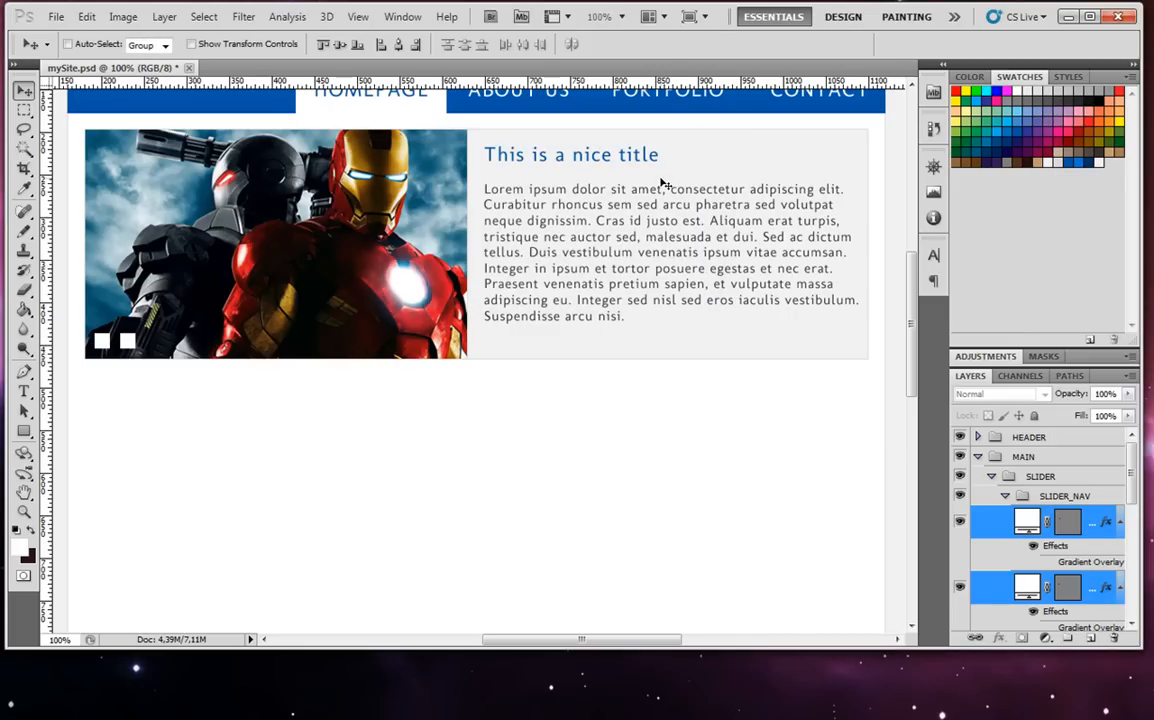
Move the two copied white squares right so they continue the row with even spacing.
{"action": "key", "text": "shift+Right"}
{"action": "key", "text": "shift+Right"}
{"action": "key", "text": "shift+Right"}
{"action": "key", "text": "shift+Right"}
{"action": "key", "text": "shift+Right"}
Duplicate the topmost white square's layer and move the copy 30 px to the right as the row's fifth square.
{"action": "left_click", "coordinate": [1060, 522]}
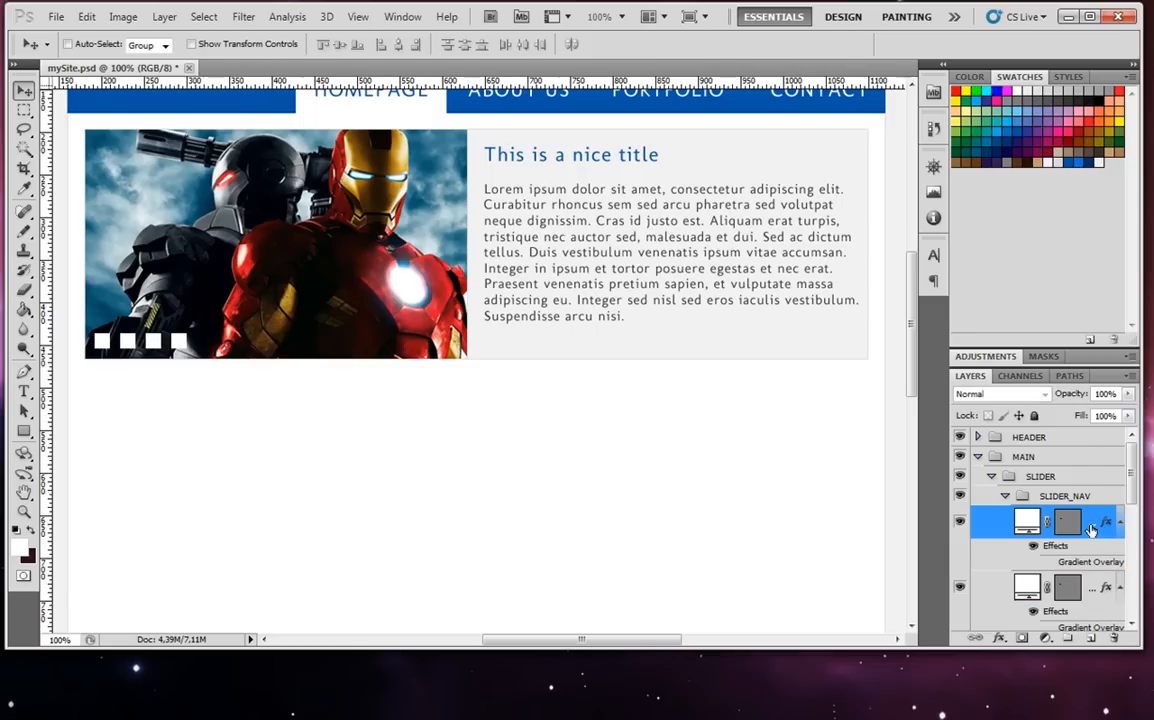
{"action": "right_click", "coordinate": [1052, 516]}
{"action": "left_click", "coordinate": [1100, 177]}
{"action": "left_click", "coordinate": [668, 180]}
{"action": "key", "text": "shift+Right"}
{"action": "key", "text": "shift+Right"}
{"action": "key", "text": "shift+Right"}
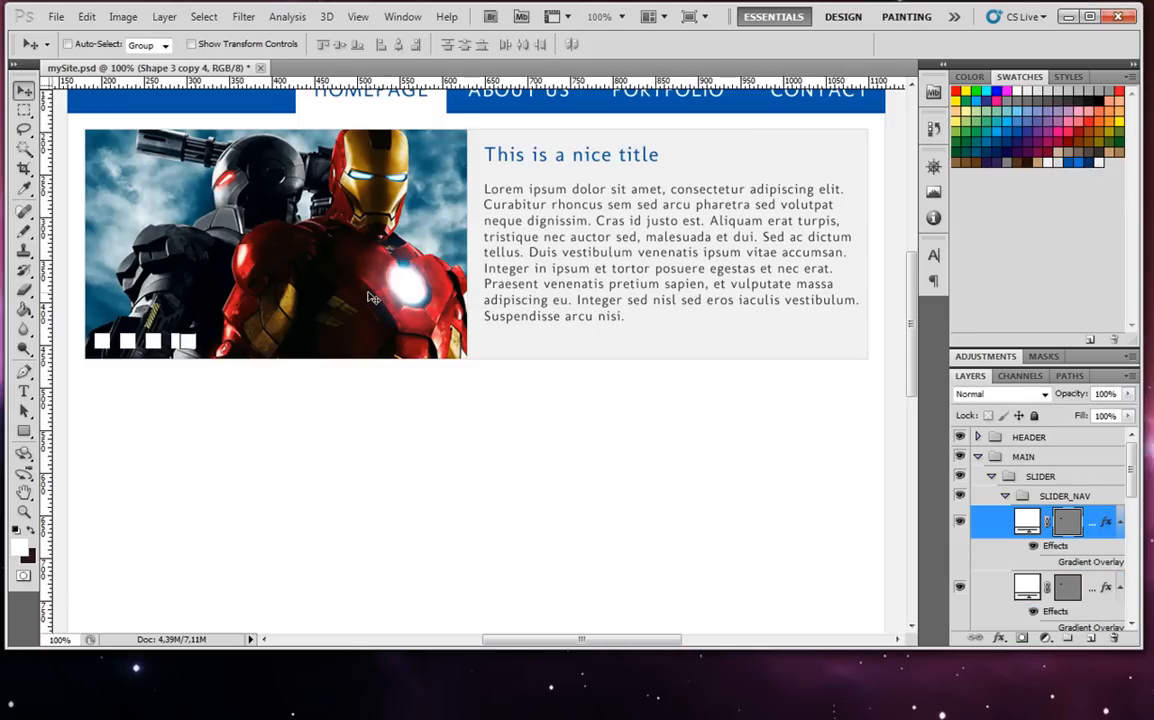
Recolor the third navigation square with the blue swatch 0054a6.
{"action": "scroll", "coordinate": [990, 515], "scroll_direction": "down", "scroll_amount": 5}
{"action": "double_click", "coordinate": [1067, 535]}
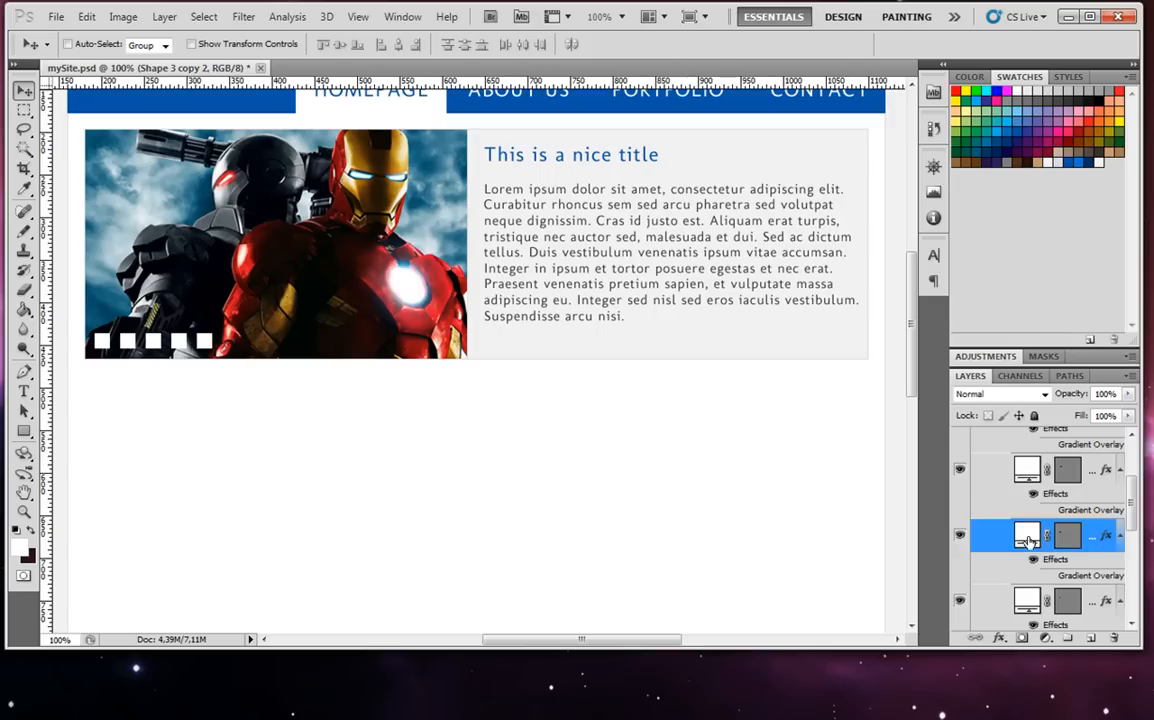
{"action": "left_click", "coordinate": [965, 147]}
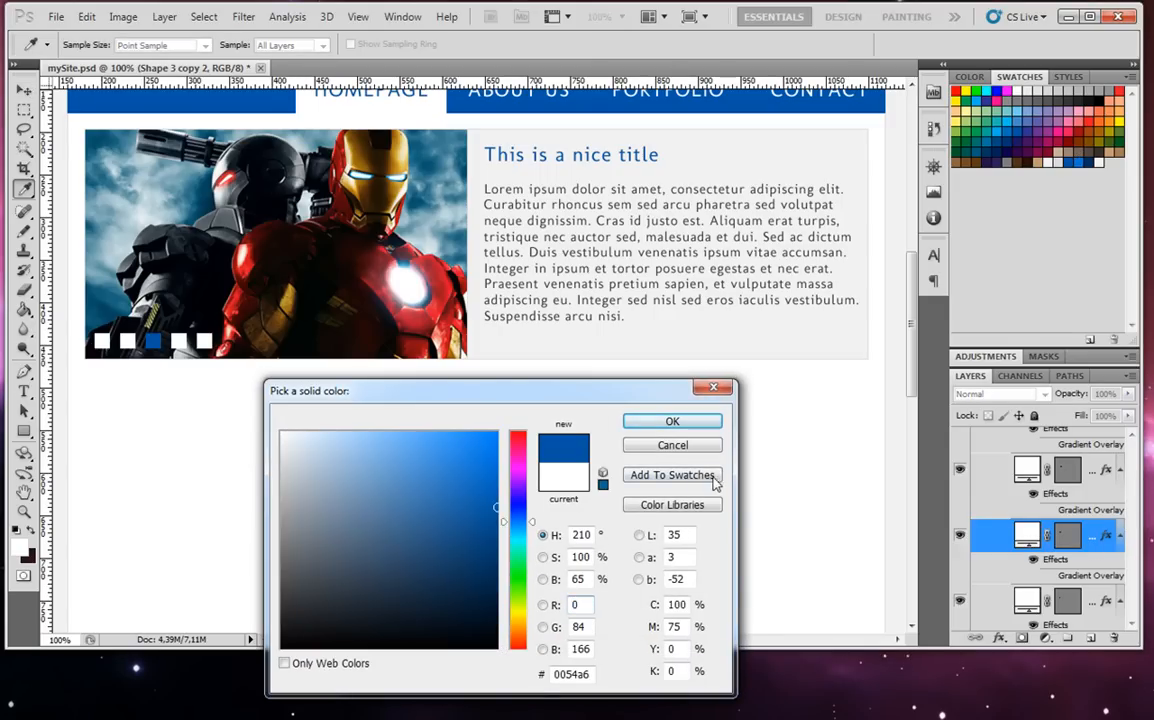
{"action": "left_click", "coordinate": [690, 423]}
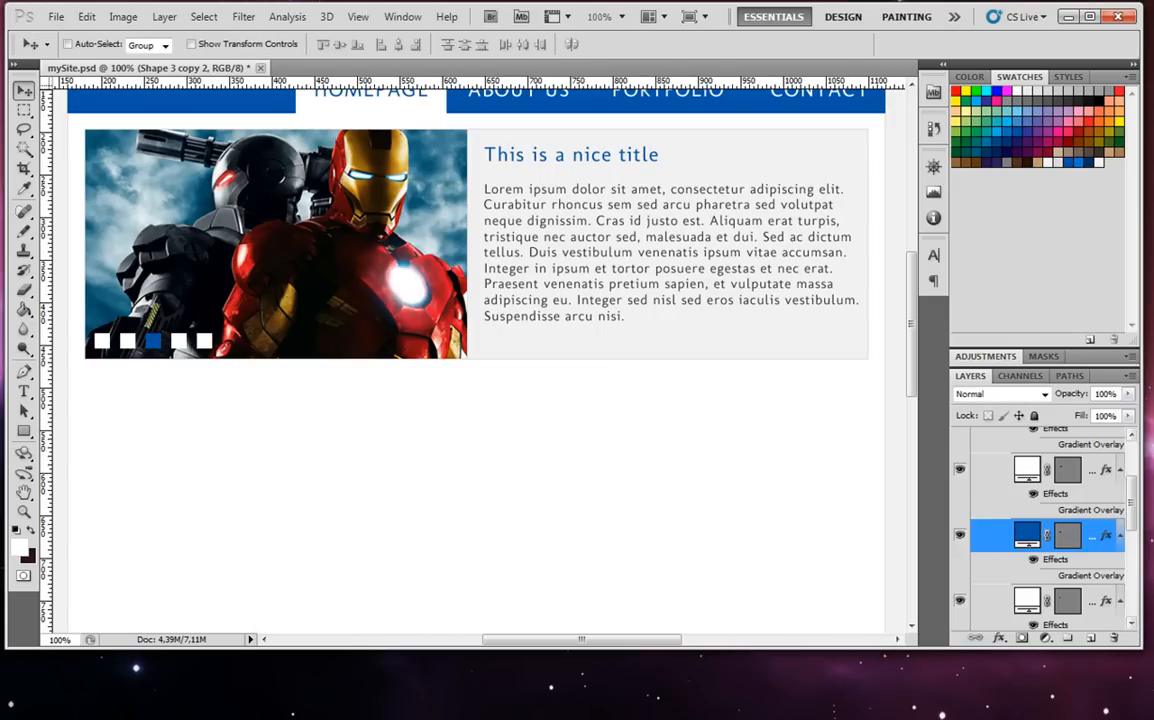
Add a Stroke layer style in the blue swatch color to the fourth navigation square.
{"action": "left_click", "coordinate": [1082, 510]}
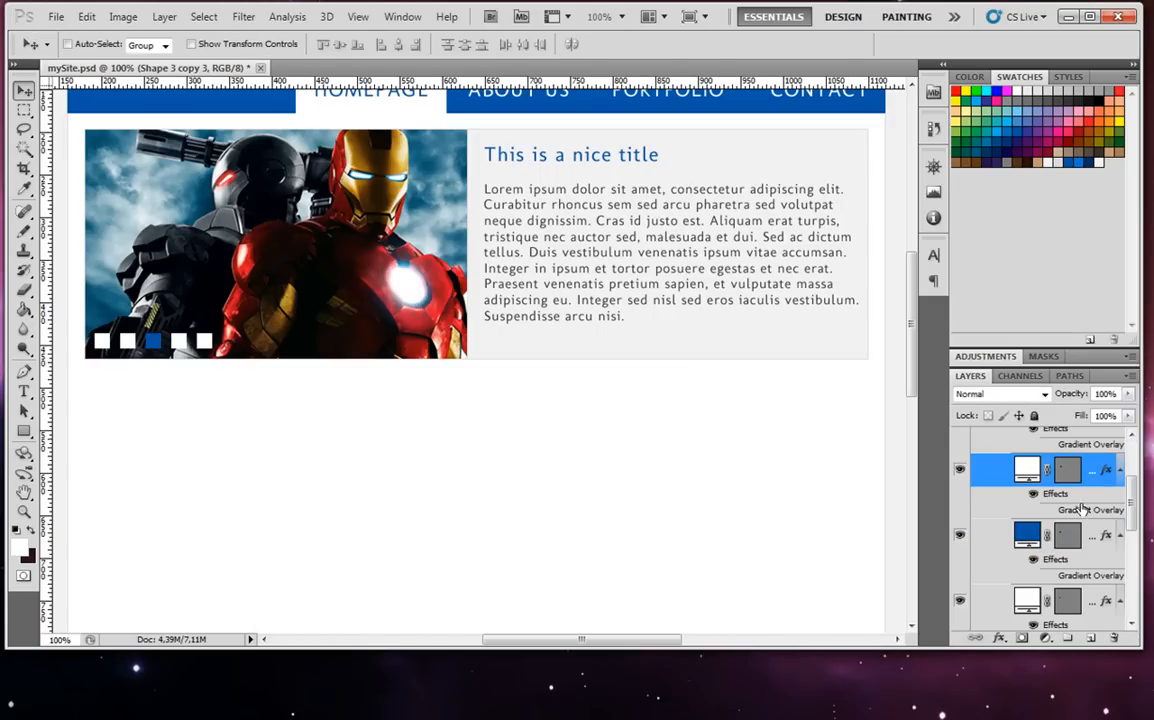
{"action": "left_click", "coordinate": [999, 637]}
{"action": "left_click", "coordinate": [1033, 623]}
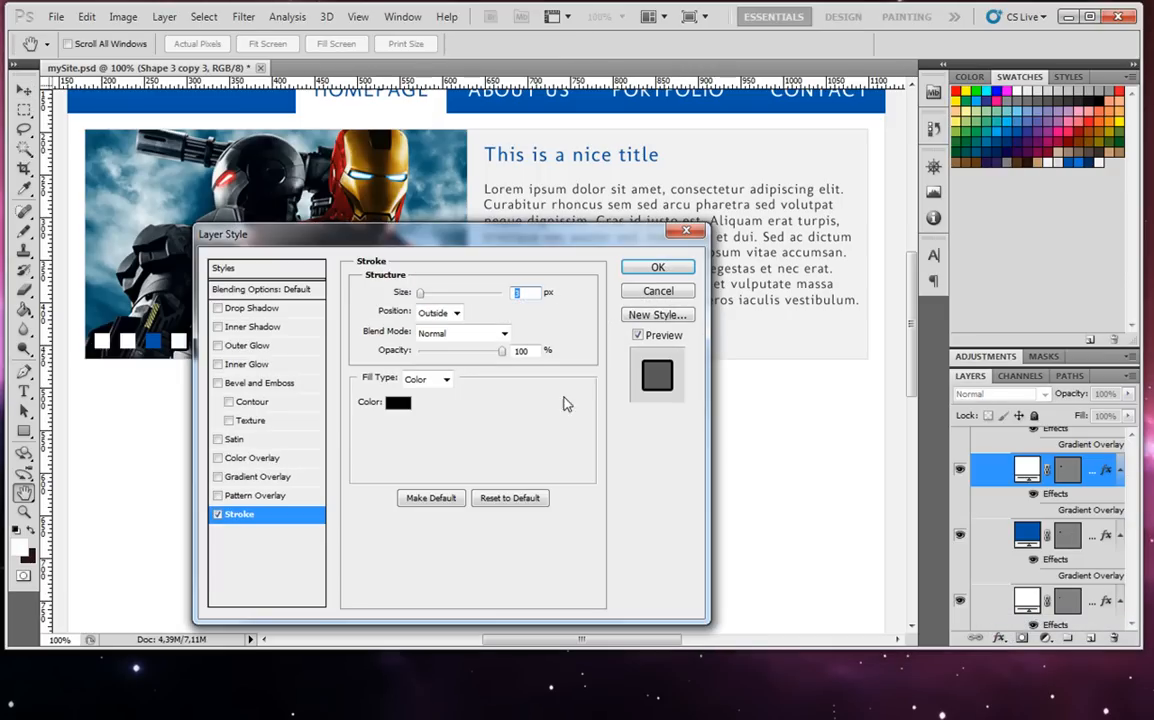
{"action": "left_click", "coordinate": [396, 399]}
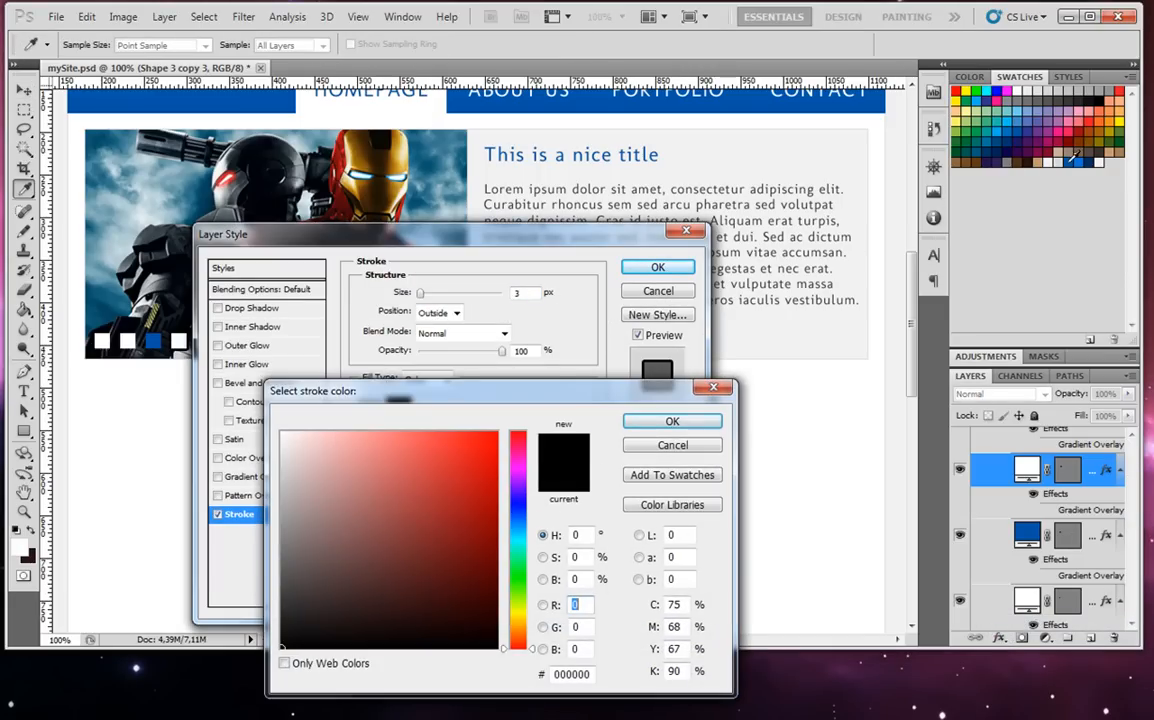
{"action": "left_click", "coordinate": [1070, 161]}
{"action": "left_click", "coordinate": [653, 423]}
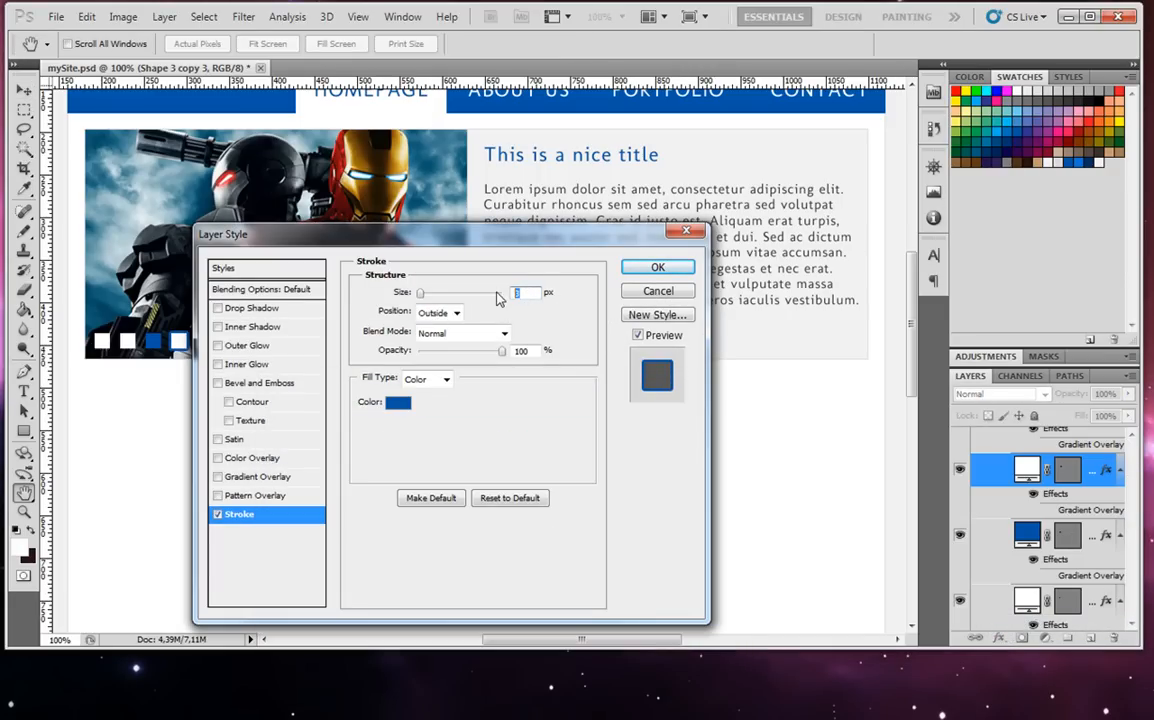
Set the fourth square's stroke size to 2 px and its position to Inside, and apply the style.
{"action": "type", "text": "1"}
{"action": "left_click_drag", "start_coordinate": [535, 294], "coordinate": [438, 288]}
{"action": "type", "text": "2"}
{"action": "left_click", "coordinate": [440, 312]}
{"action": "left_click", "coordinate": [438, 344]}
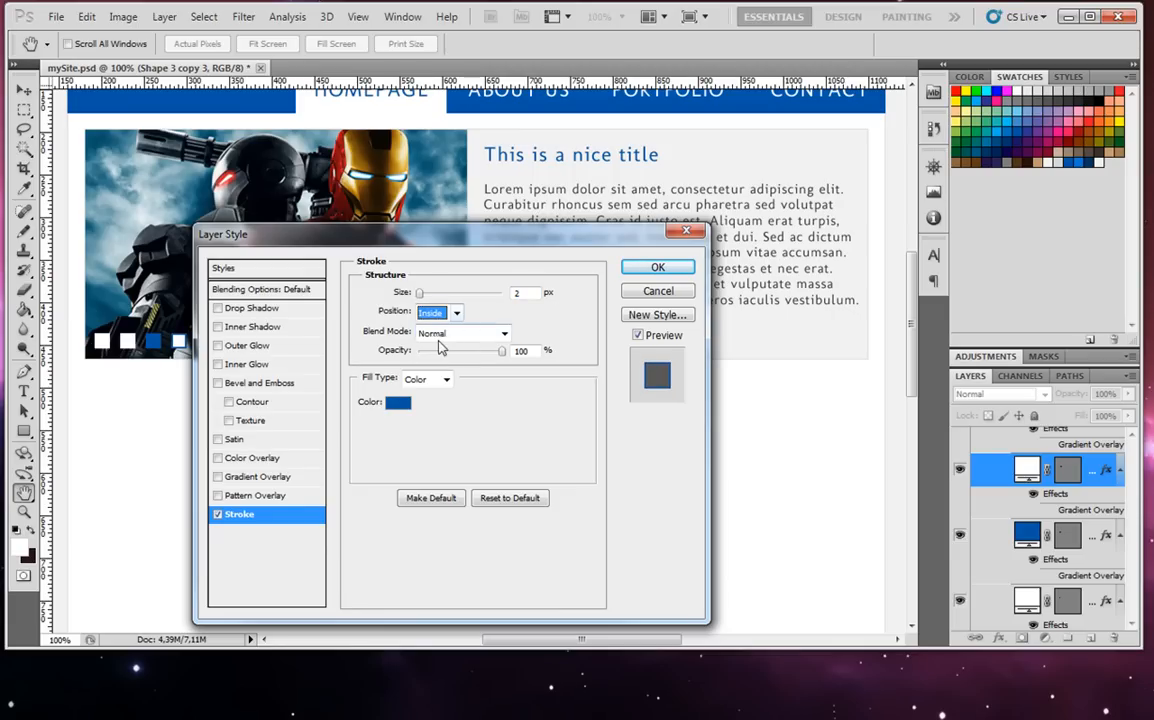
{"action": "left_click", "coordinate": [658, 267]}
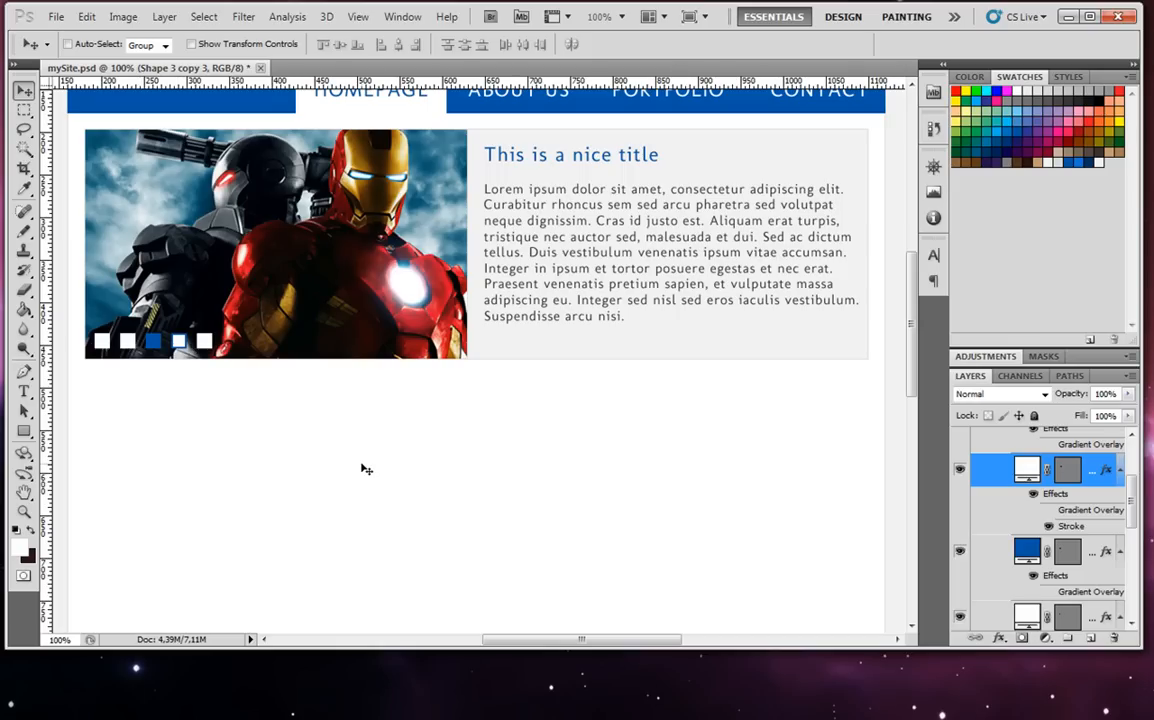
Collapse the SLIDER_NAV group and create a layer group named SLIDER_BTN above the slider's text layer.
{"action": "scroll", "coordinate": [790, 506], "scroll_direction": "up", "scroll_amount": 2}
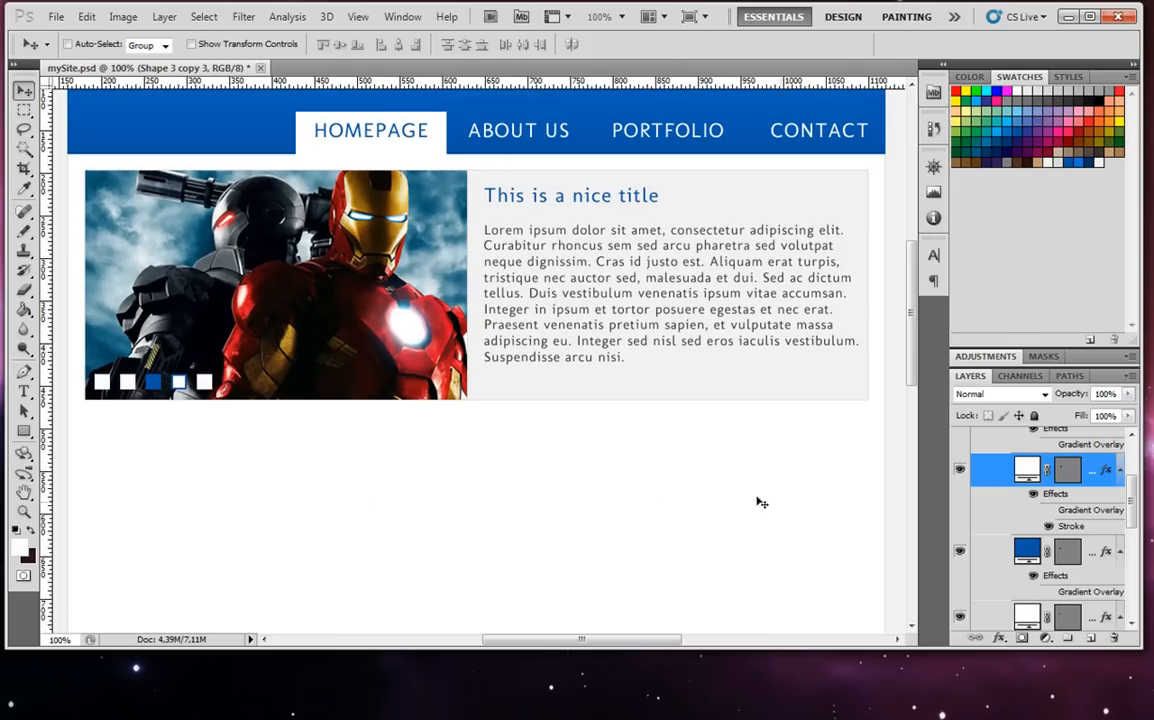
{"action": "scroll", "coordinate": [1040, 500], "scroll_direction": "up", "scroll_amount": 4}
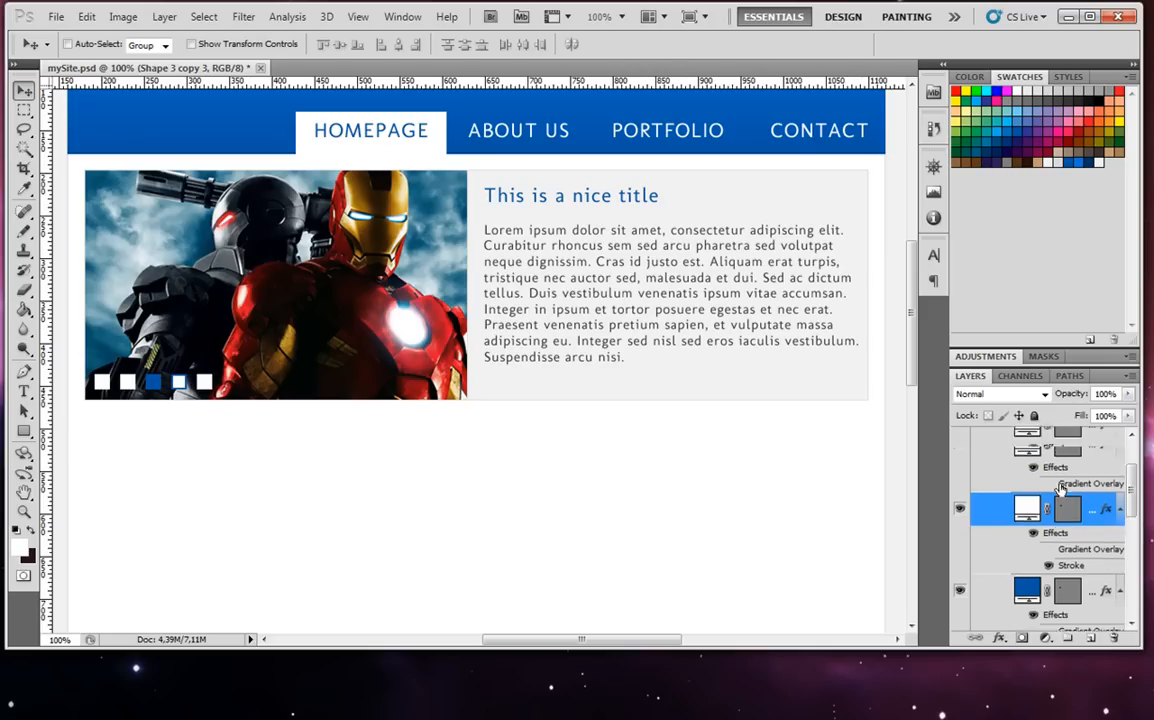
{"action": "left_click", "coordinate": [1005, 476]}
{"action": "left_click", "coordinate": [1062, 502]}
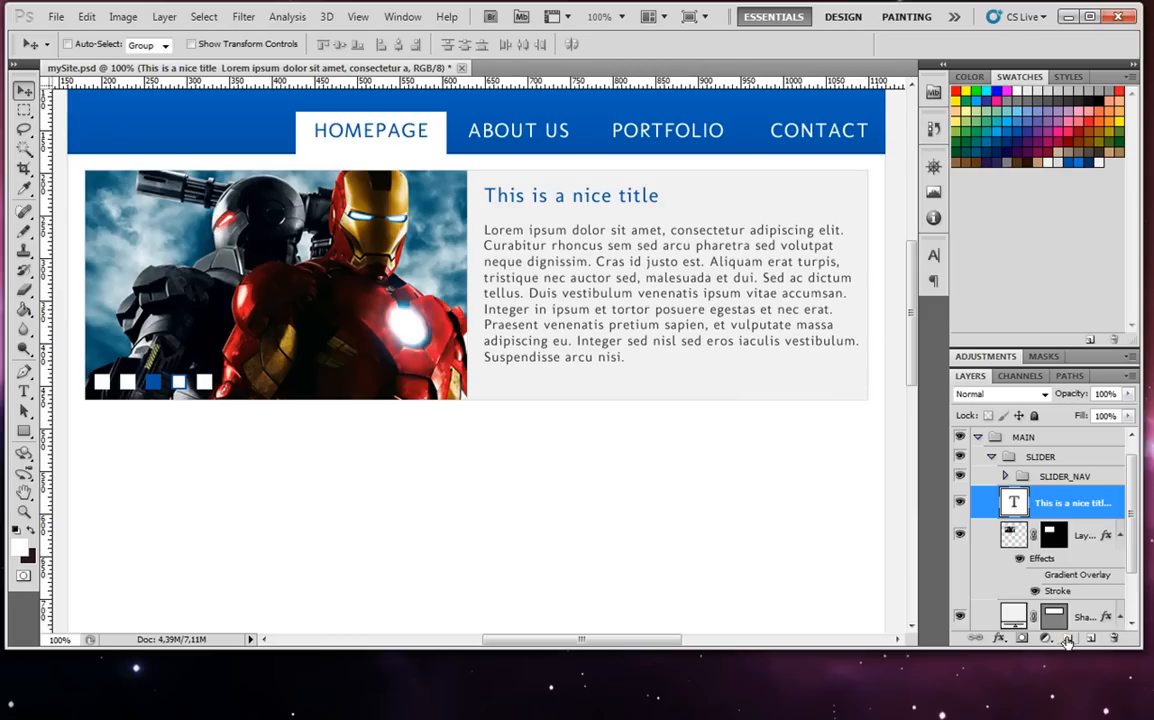
{"action": "key", "text": "ctrl+g"}
{"action": "double_click", "coordinate": [1056, 496]}
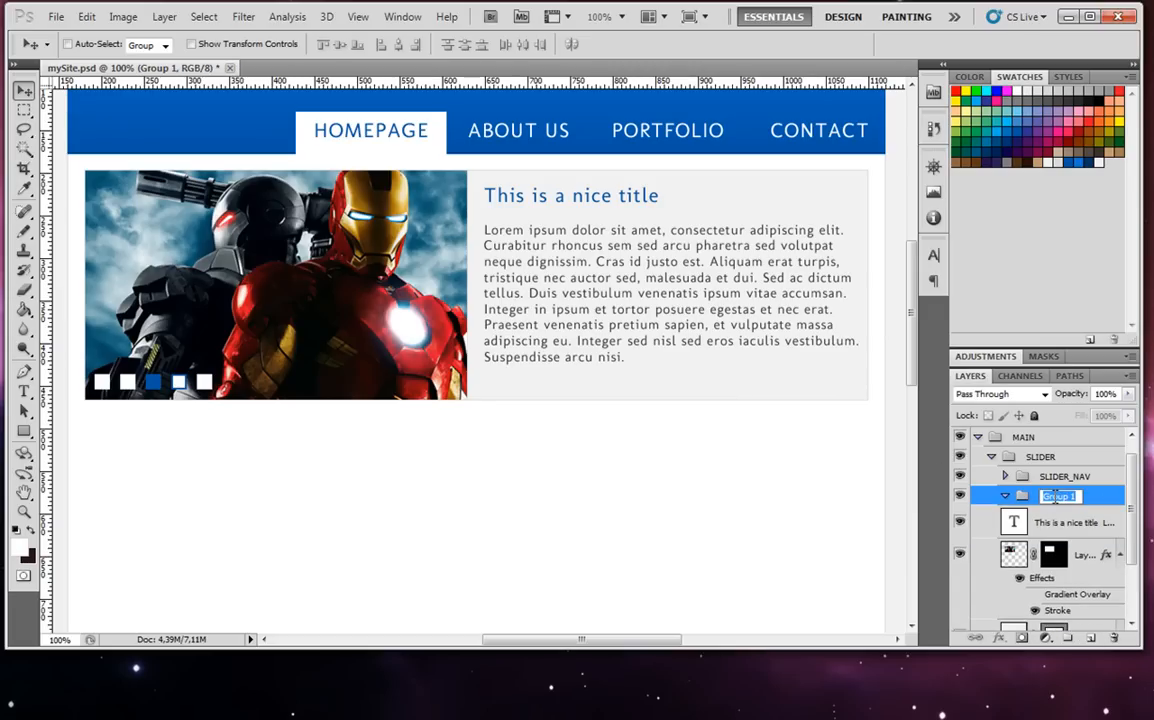
{"action": "type", "text": "SLIDER_BTN"}
{"action": "key", "text": "Return"}
In SLIDER_BTN, draw a white button rectangle below the paragraph's right half and turn on its gradient overlay.
{"action": "left_click", "coordinate": [1092, 638]}
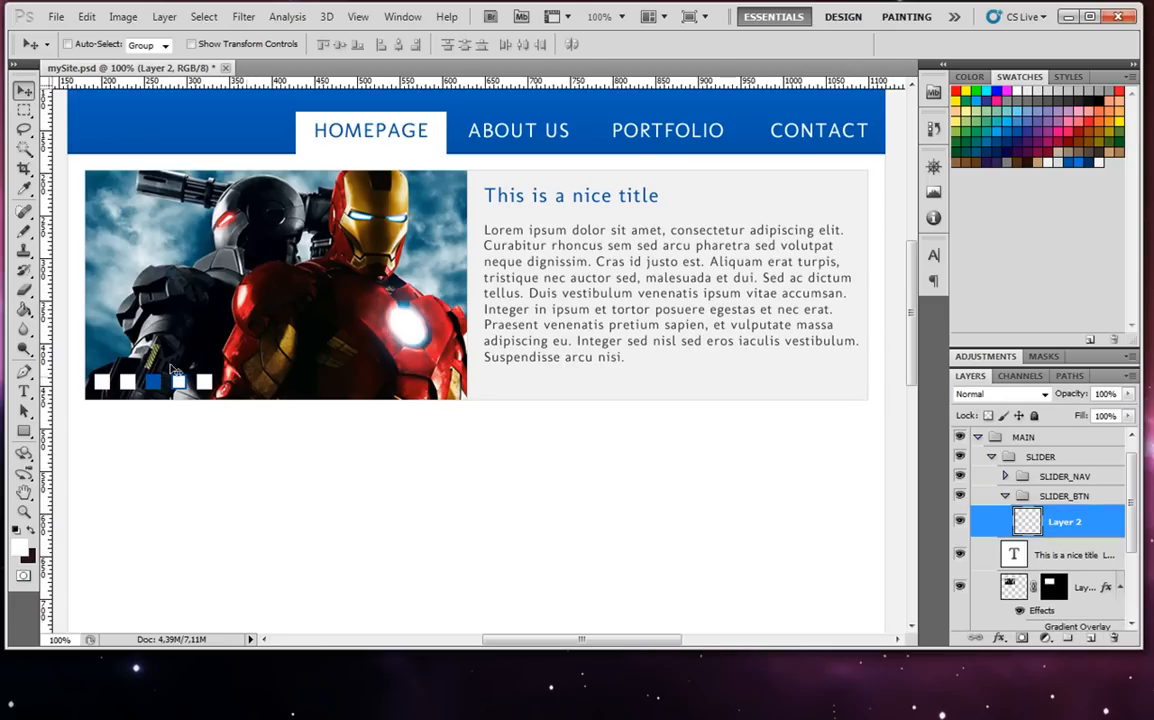
{"action": "left_click", "coordinate": [26, 432]}
{"action": "left_click_drag", "start_coordinate": [693, 360], "coordinate": [834, 386]}
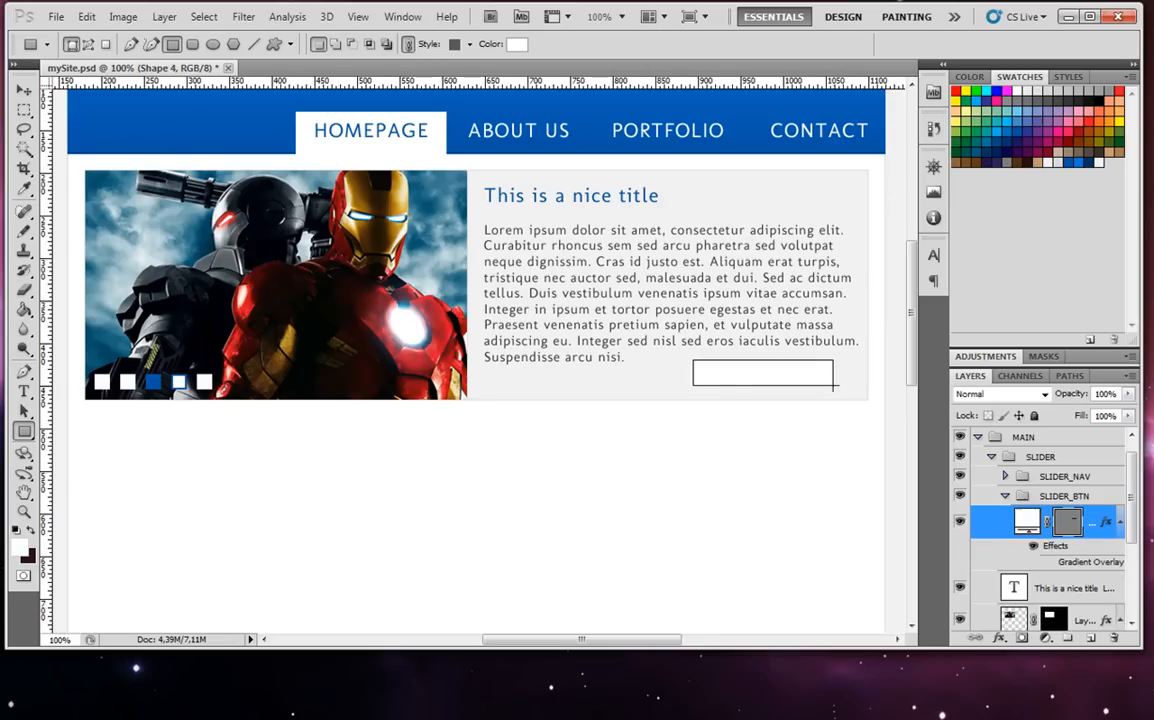
{"action": "left_click", "coordinate": [1048, 563]}
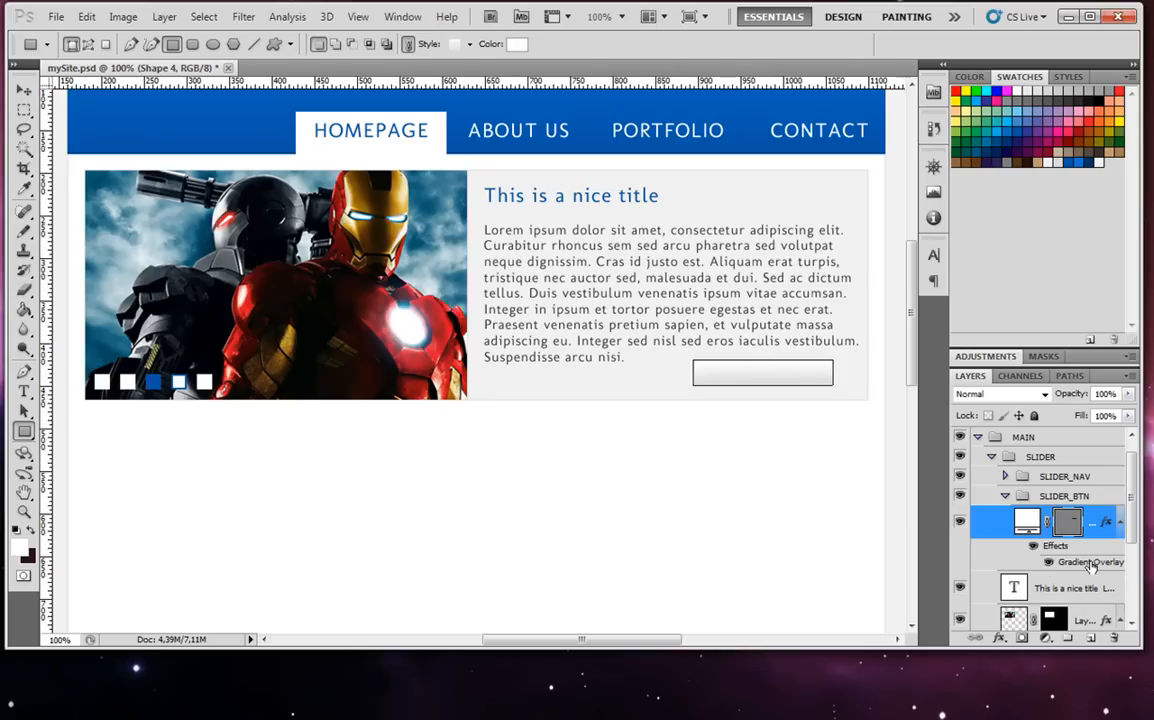
Give the button rectangle a 1 px light grey stroke positioned Inside.
{"action": "left_click", "coordinate": [998, 637]}
{"action": "left_click", "coordinate": [1032, 624]}
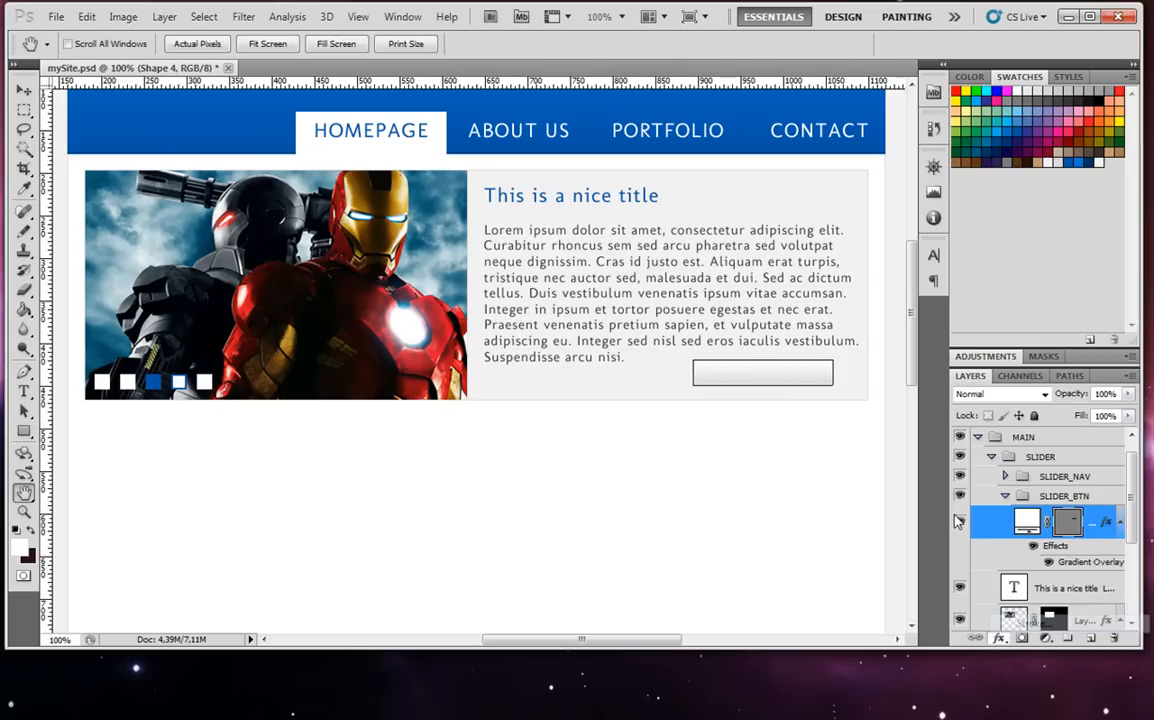
{"action": "left_click", "coordinate": [399, 404]}
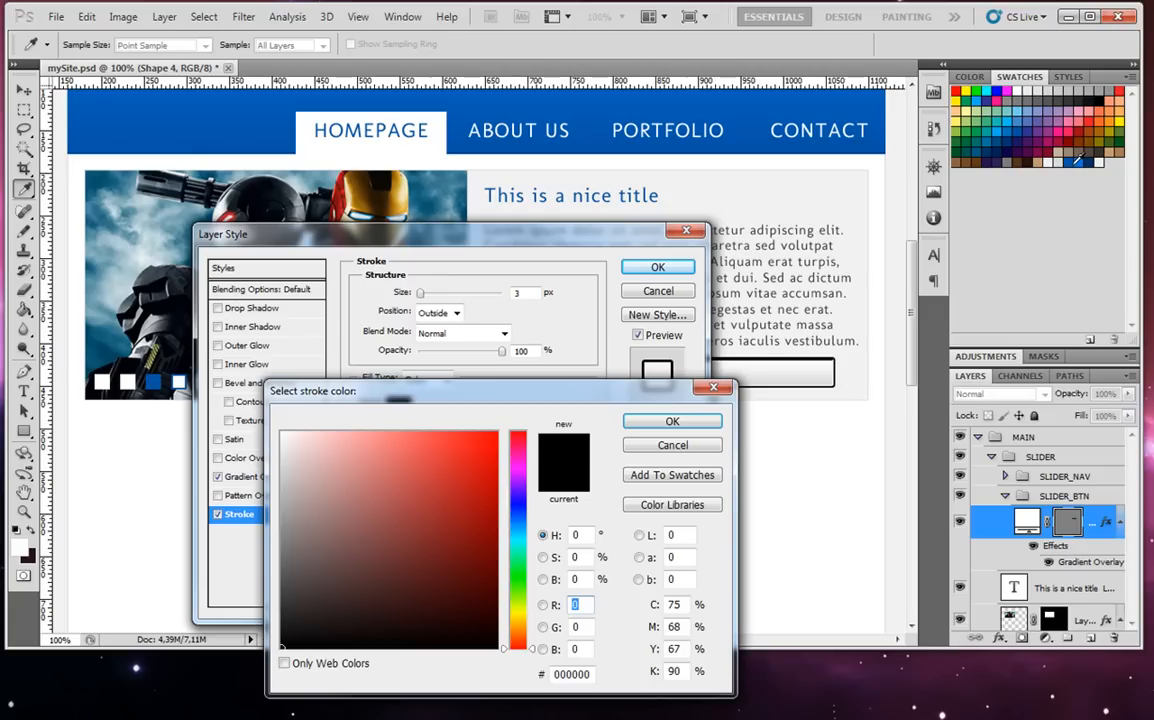
{"action": "left_click", "coordinate": [961, 143]}
{"action": "left_click", "coordinate": [646, 423]}
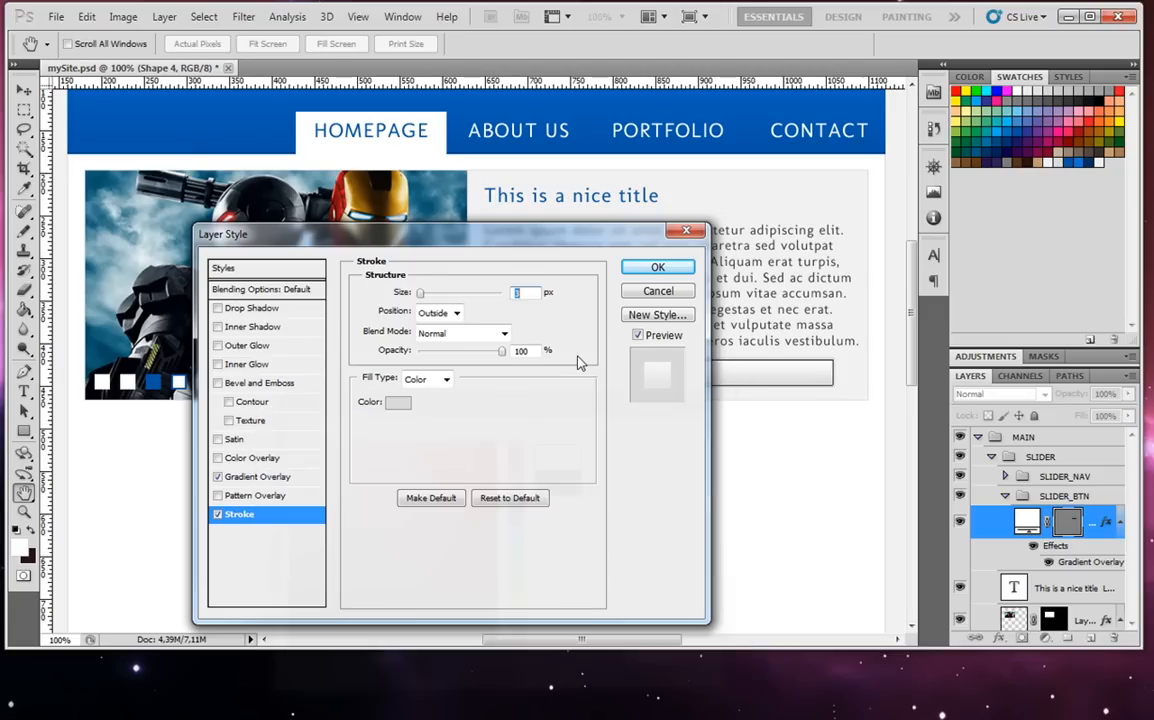
{"action": "type", "text": "1"}
{"action": "left_click", "coordinate": [452, 313]}
{"action": "left_click", "coordinate": [446, 346]}
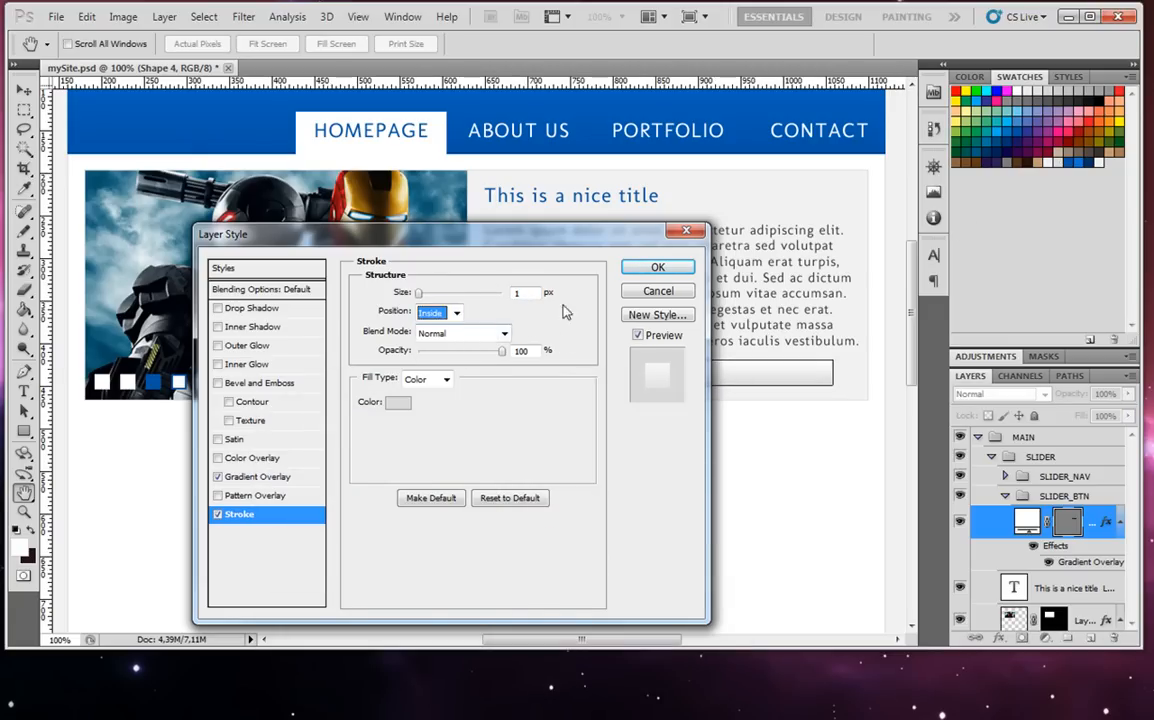
{"action": "left_click", "coordinate": [658, 267]}
Nudge the button rectangle right toward the slider box's lower-right corner, checking its placement against the guides.
{"action": "left_click", "coordinate": [1090, 500]}
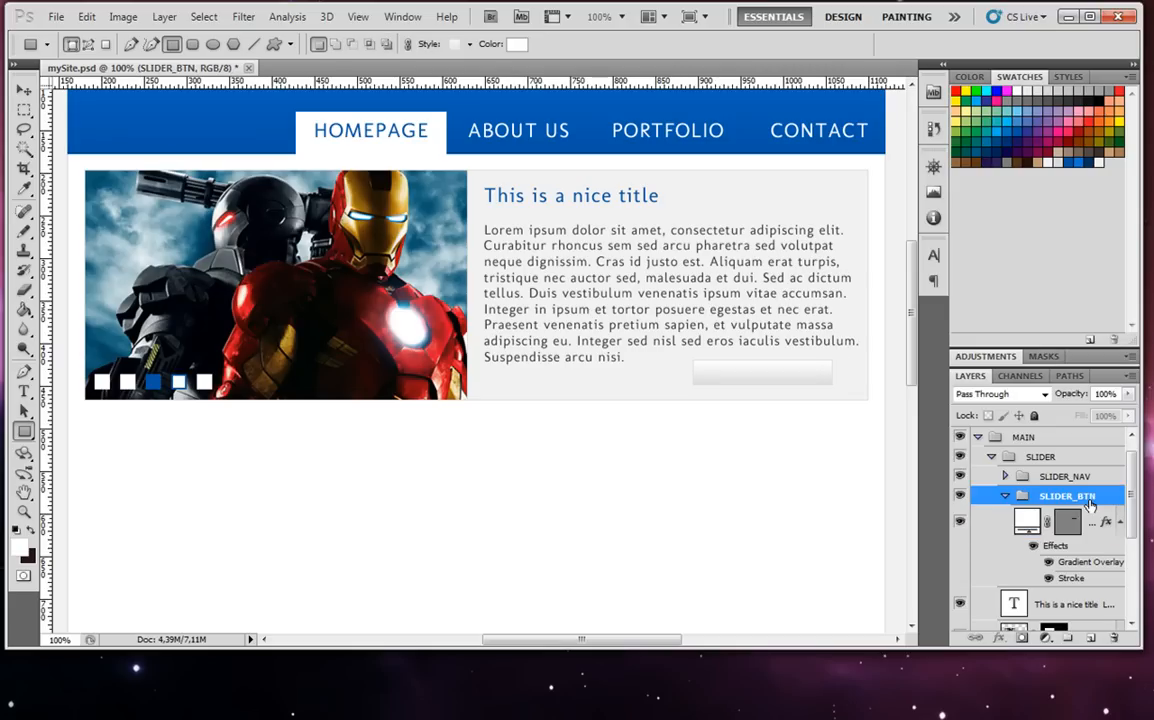
{"action": "left_click", "coordinate": [992, 520]}
{"action": "left_click", "coordinate": [24, 90]}
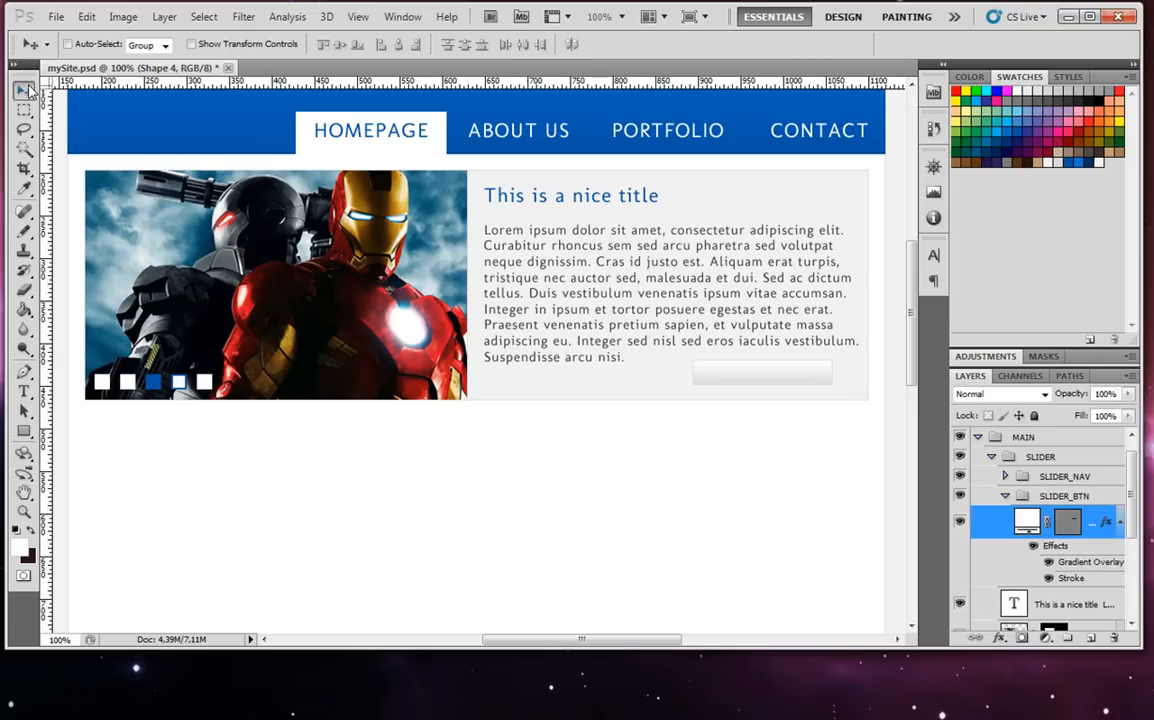
{"action": "key", "text": "Right"}
{"action": "key", "text": "Right"}
{"action": "key", "text": "Right"}
{"action": "key", "text": "Right"}
{"action": "key", "text": "Right"}
{"action": "key", "text": "Right"}
{"action": "key", "text": "Right"}
{"action": "key", "text": "Right"}
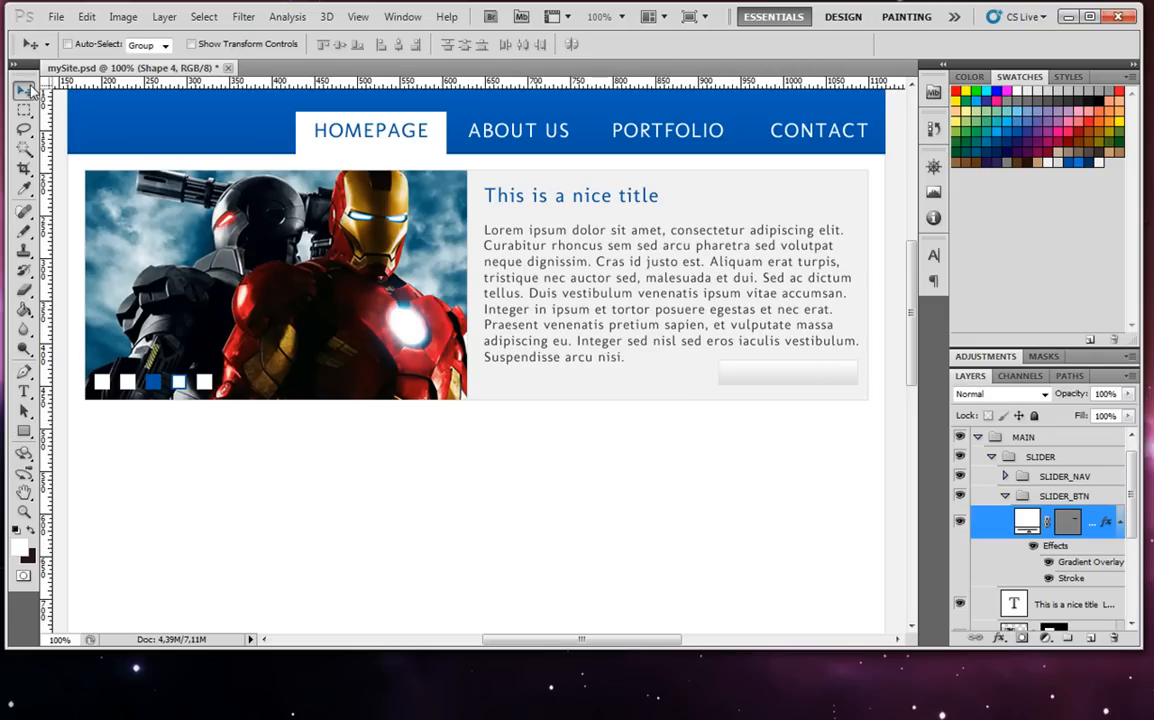
{"action": "key", "text": "ctrl+semicolon"}
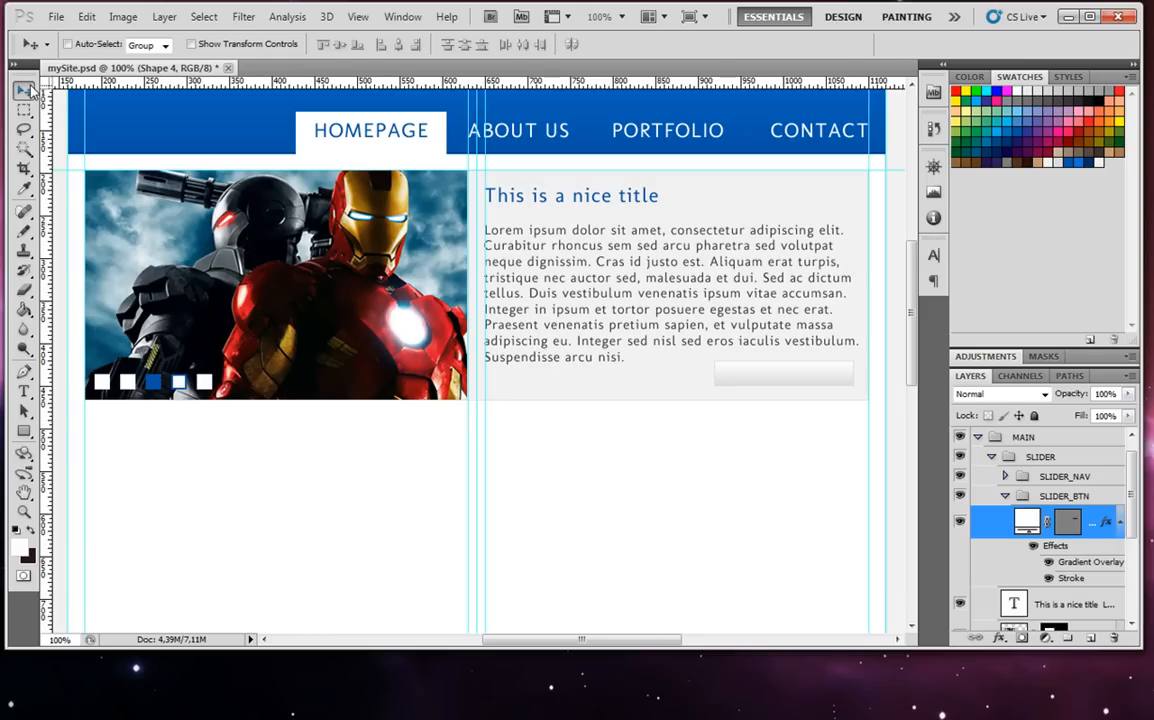
{"action": "key", "text": "ctrl+semicolon"}
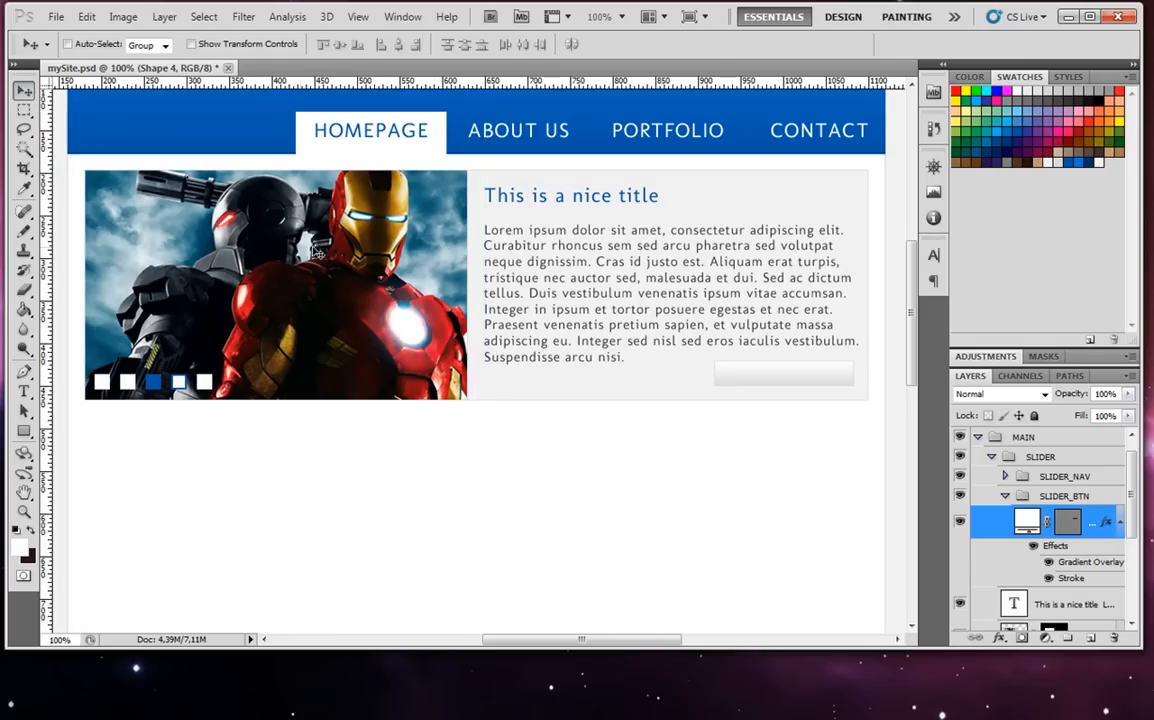
On a new layer, add a text box covering the button with centered blue Molengo text reading "Read more...".
{"action": "left_click", "coordinate": [1089, 638]}
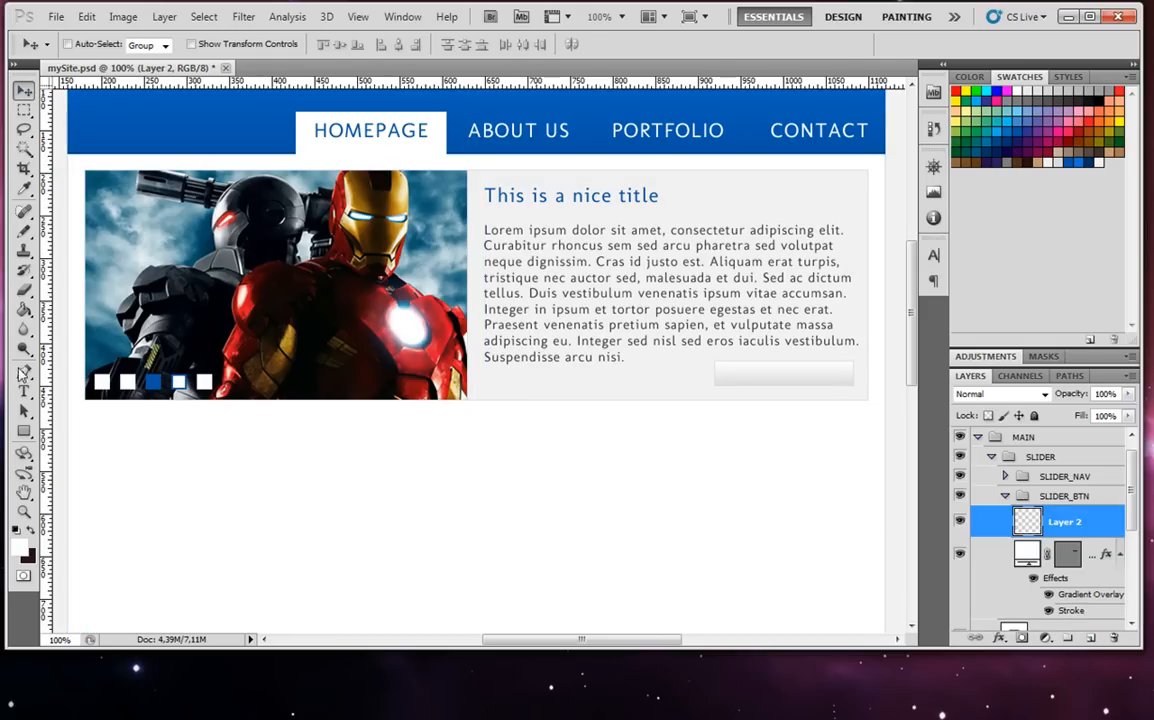
{"action": "key", "text": "t"}
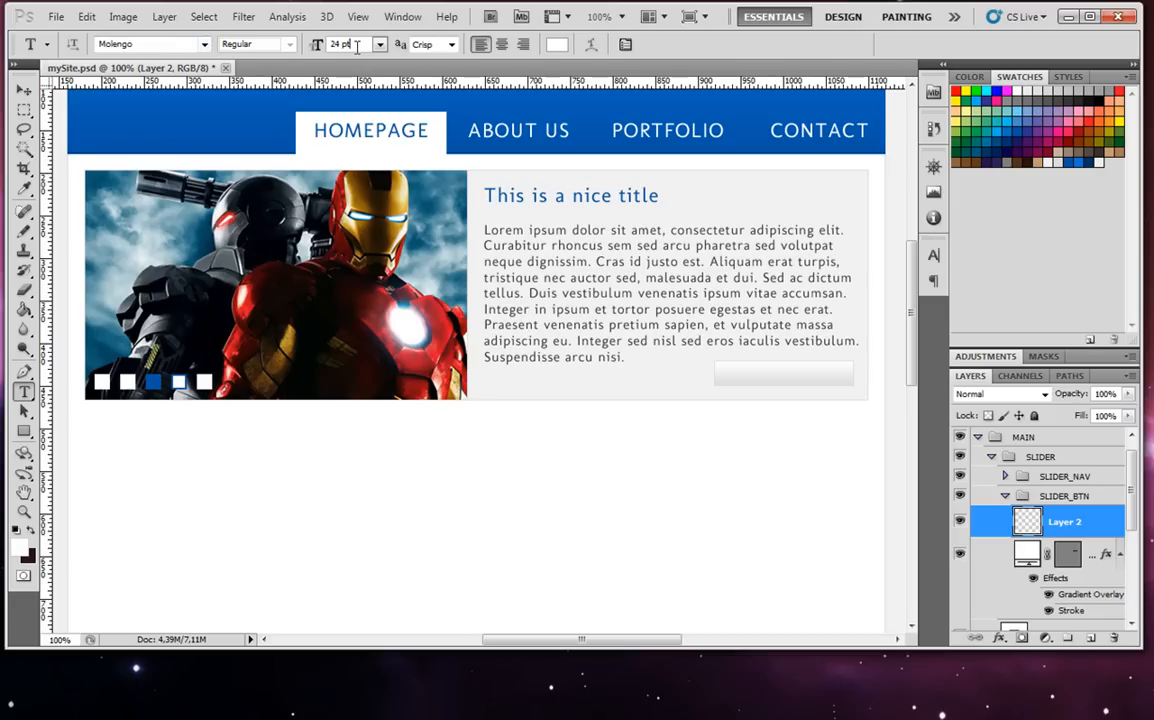
{"action": "left_click_drag", "start_coordinate": [343, 46], "coordinate": [286, 44]}
{"action": "type", "text": "16"}
{"action": "key", "text": "Return"}
{"action": "left_click", "coordinate": [1076, 155]}
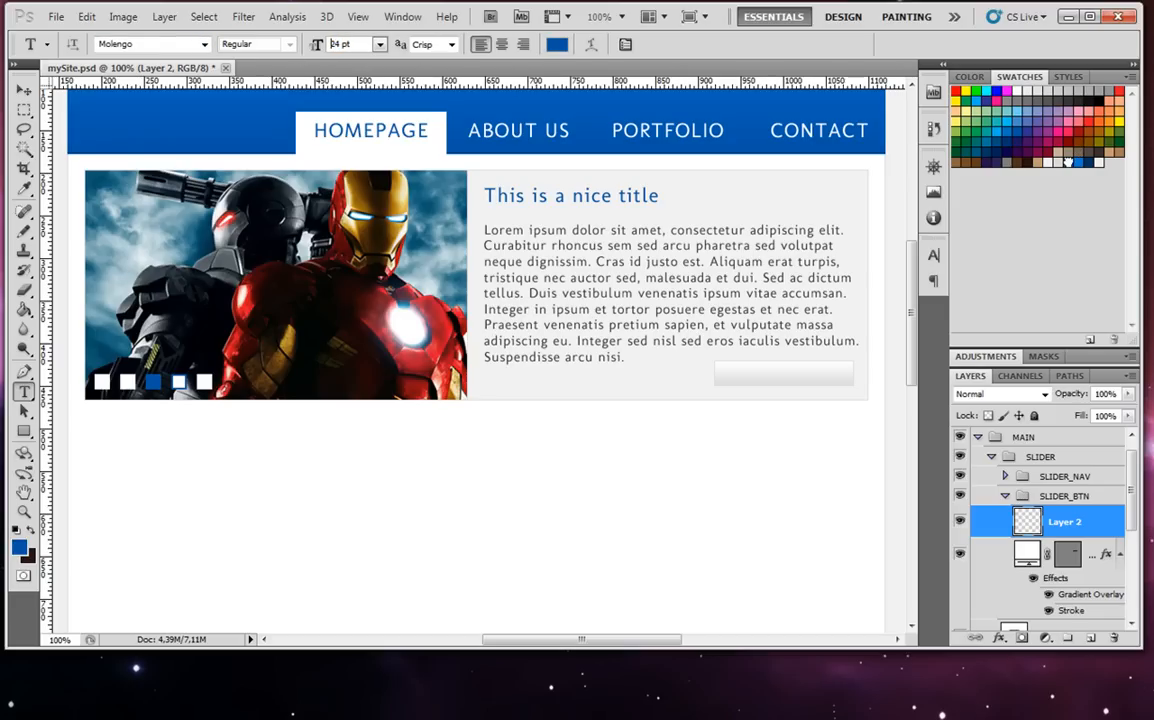
{"action": "left_click_drag", "start_coordinate": [716, 359], "coordinate": [853, 386]}
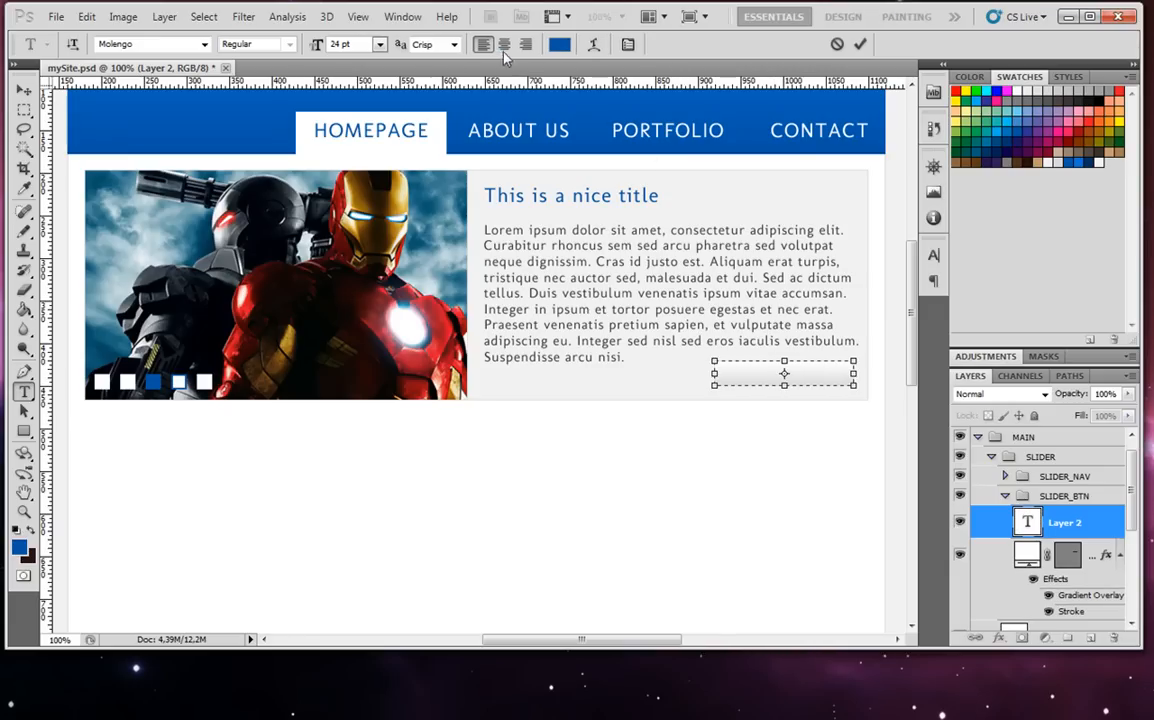
{"action": "type", "text": "Read more..."}
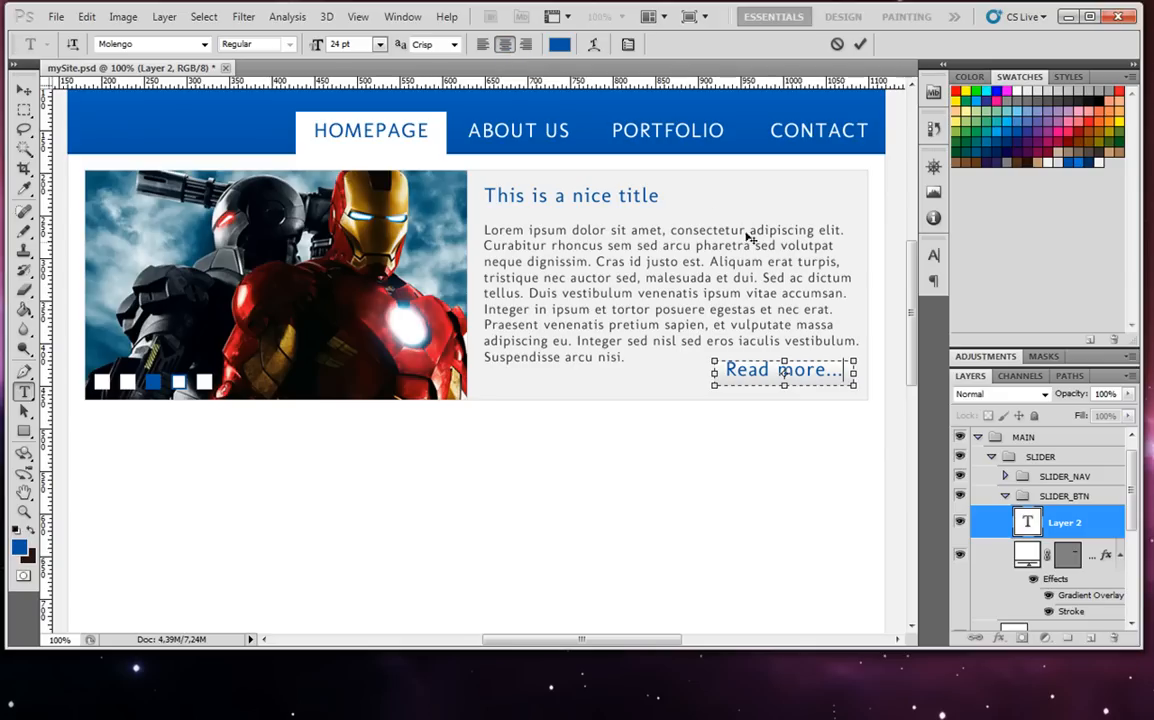
Set the "Read more..." text size to 16 pt and commit the text.
{"action": "left_click_drag", "start_coordinate": [843, 370], "coordinate": [724, 370]}
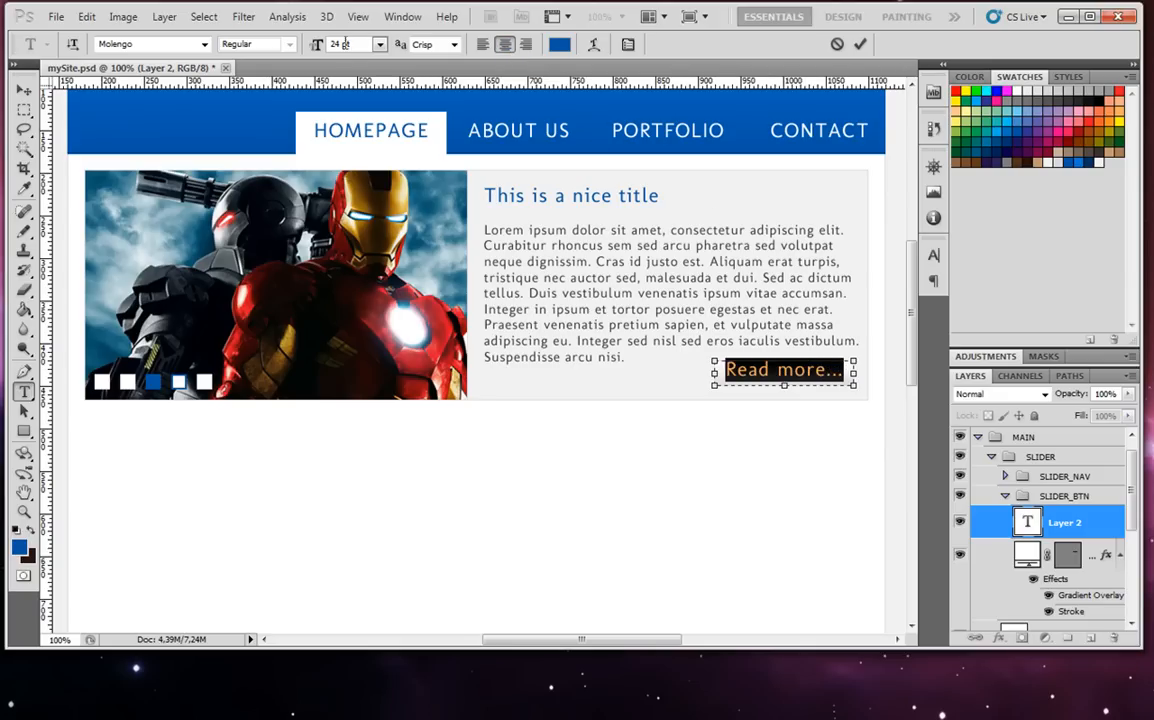
{"action": "type", "text": "16"}
{"action": "key", "text": "Return"}
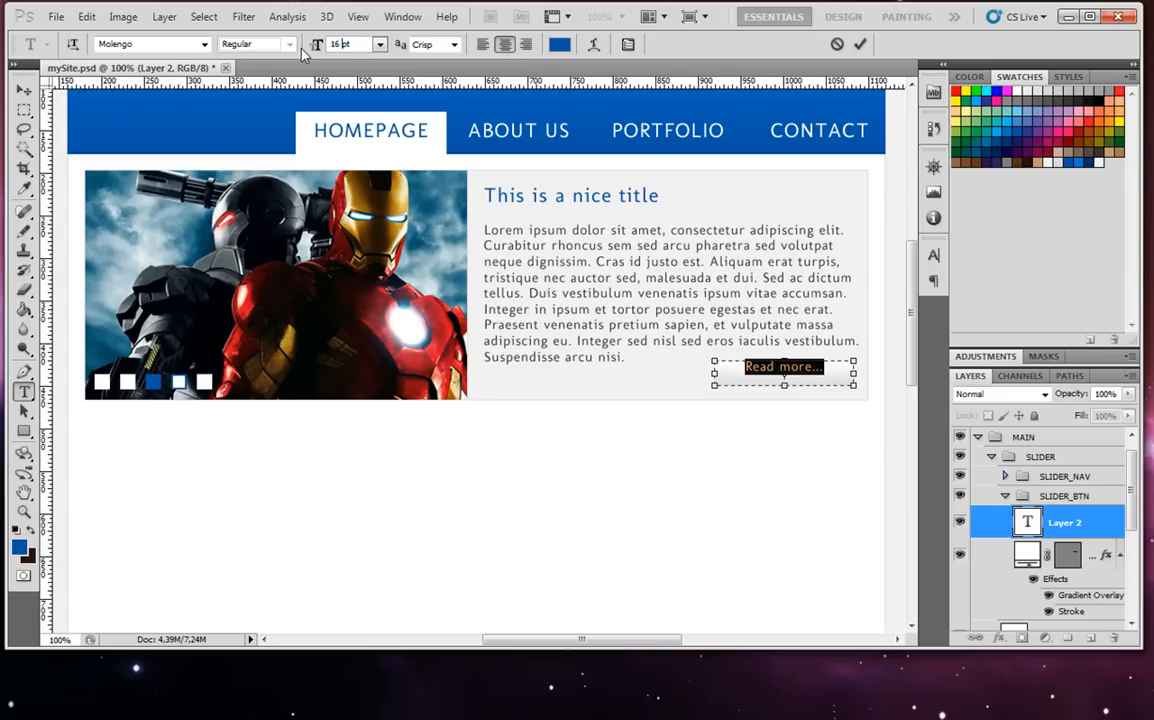
{"action": "left_click", "coordinate": [25, 90]}
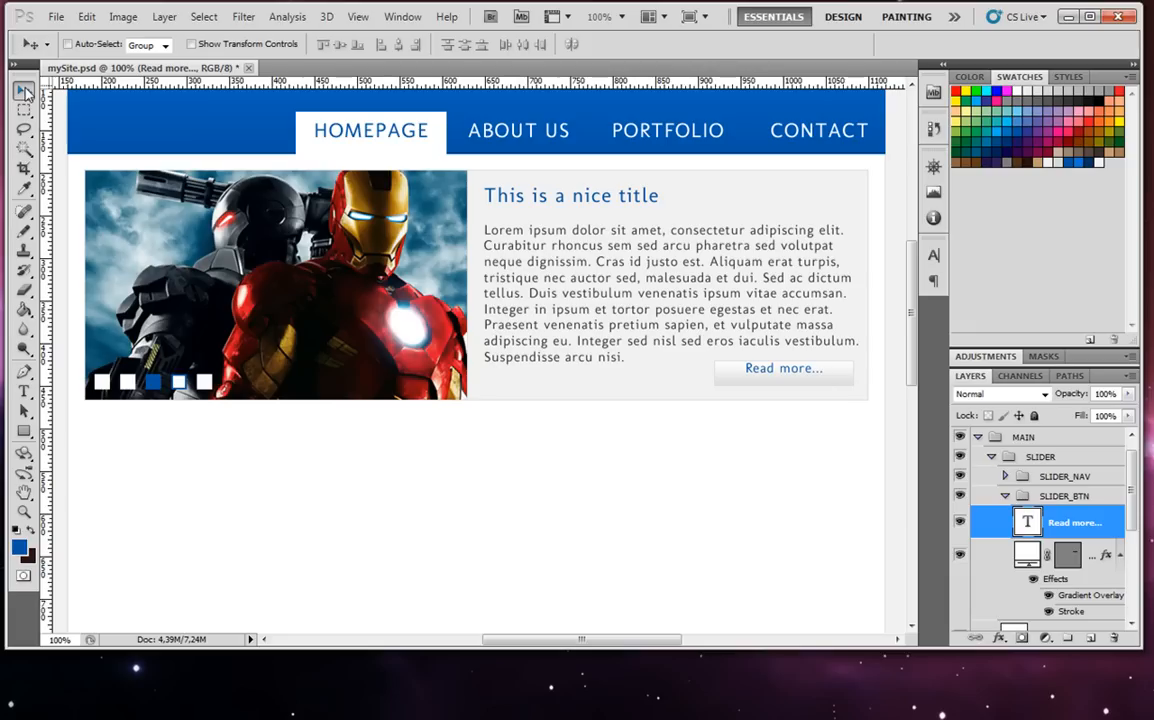
Nudge the "Read more..." text down to centre it on the button, and duplicate the text and button shape layers together.
{"action": "key", "text": "Down"}
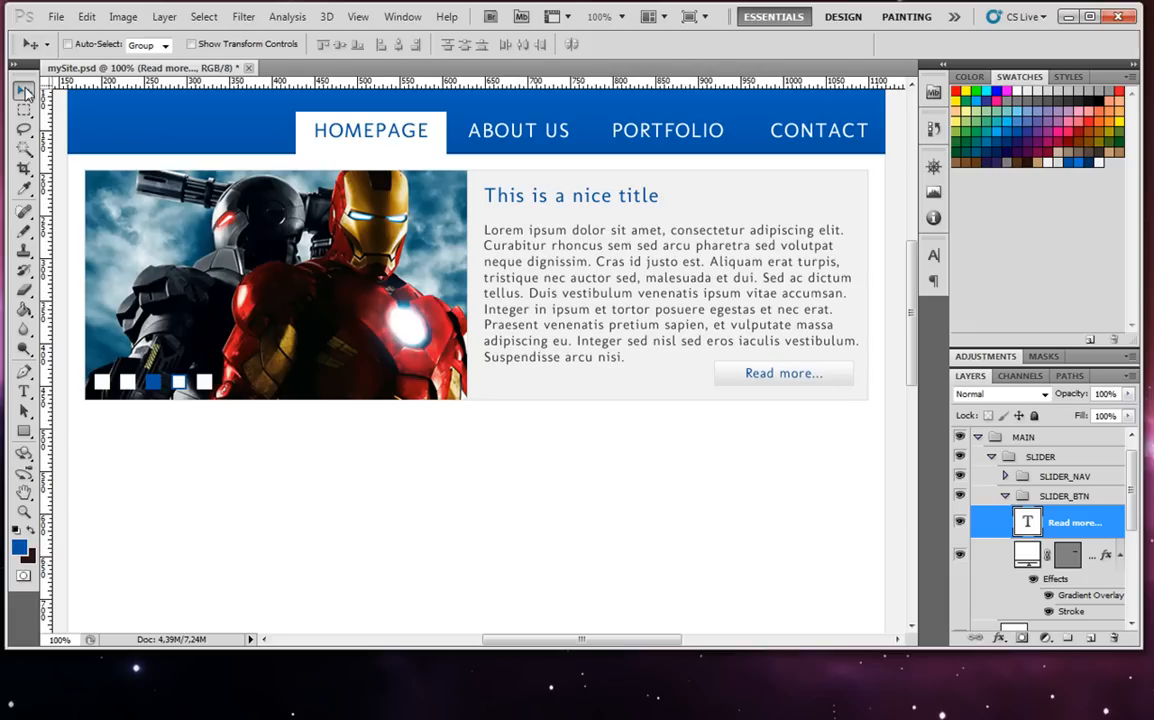
{"action": "left_click", "coordinate": [1095, 557], "text": "shift"}
{"action": "right_click", "coordinate": [1095, 557]}
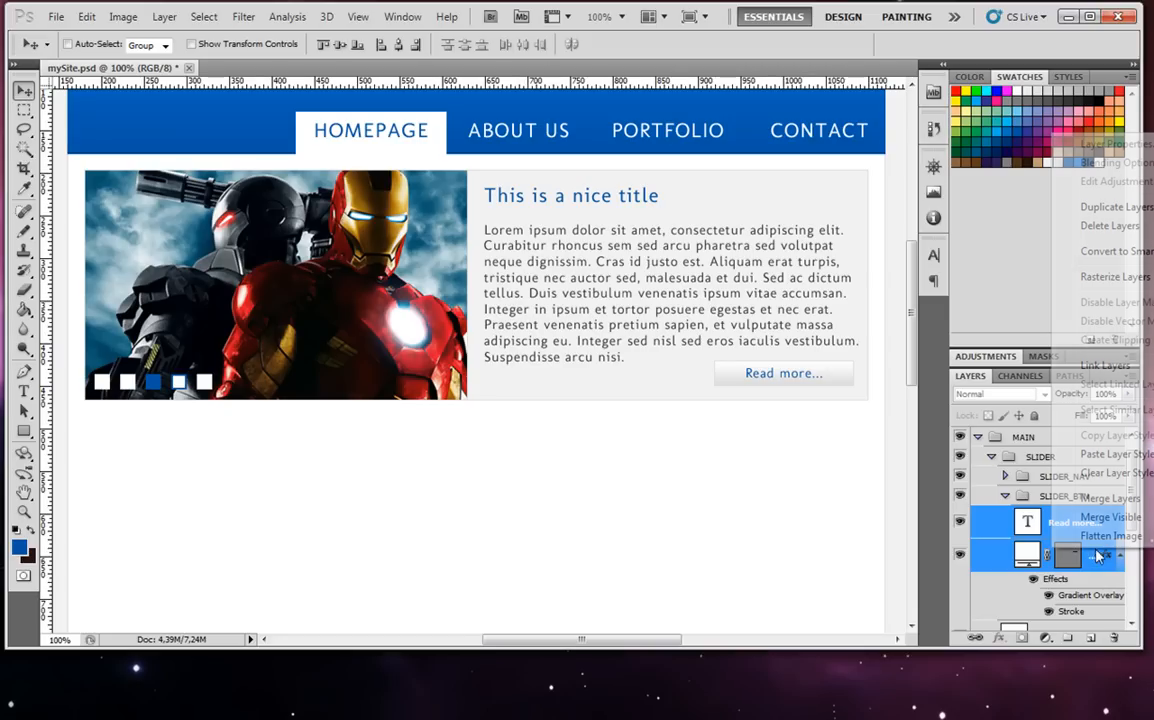
{"action": "left_click", "coordinate": [1100, 206]}
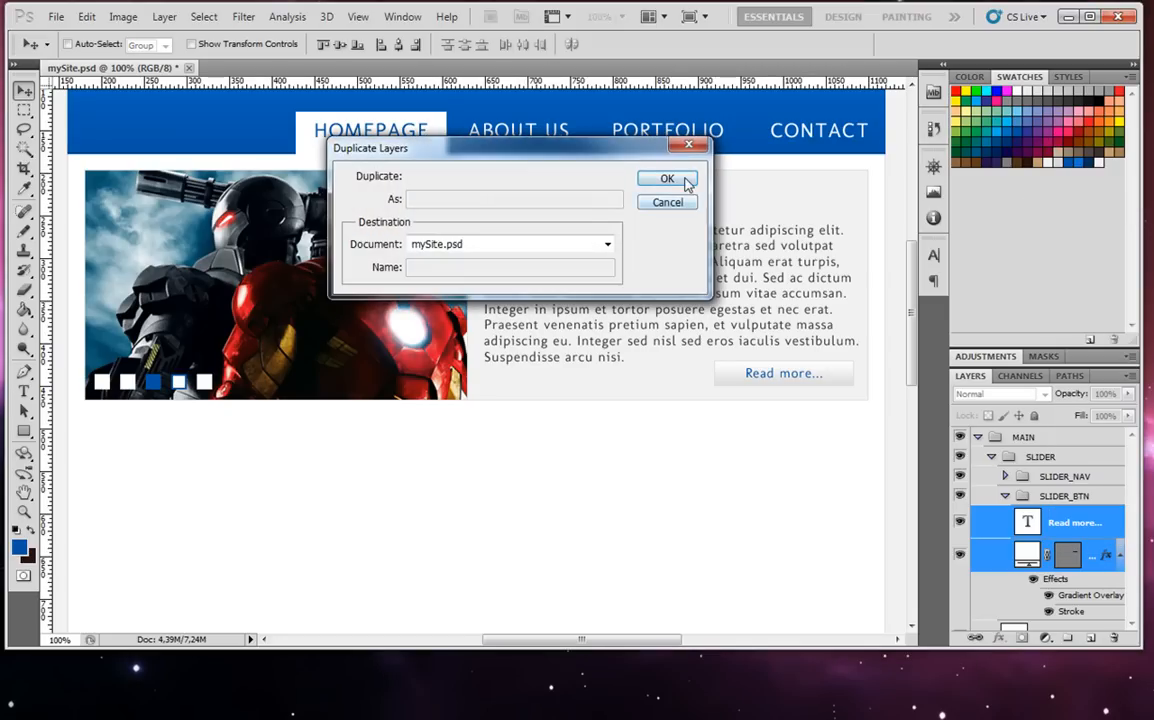
{"action": "left_click", "coordinate": [686, 180]}
Create a group named HOVER inside SLIDER_BTN and move the duplicated text and button shape layers into it.
{"action": "left_click", "coordinate": [1067, 640]}
{"action": "double_click", "coordinate": [1068, 515]}
{"action": "type", "text": "HOVER"}
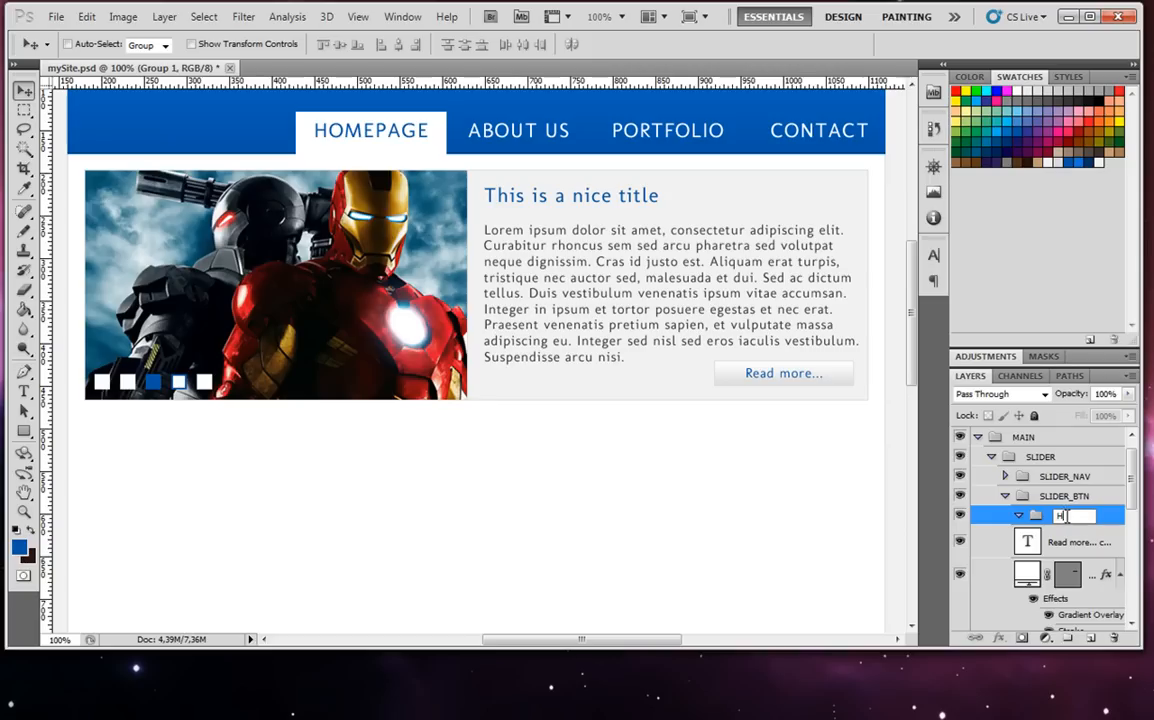
{"action": "left_click", "coordinate": [1070, 541]}
{"action": "left_click", "coordinate": [1068, 574], "text": "shift"}
{"action": "left_click_drag", "start_coordinate": [1080, 541], "coordinate": [1054, 522]}
Recolour the HOVER group's "Read more..." text to white.
{"action": "left_click", "coordinate": [1084, 548]}
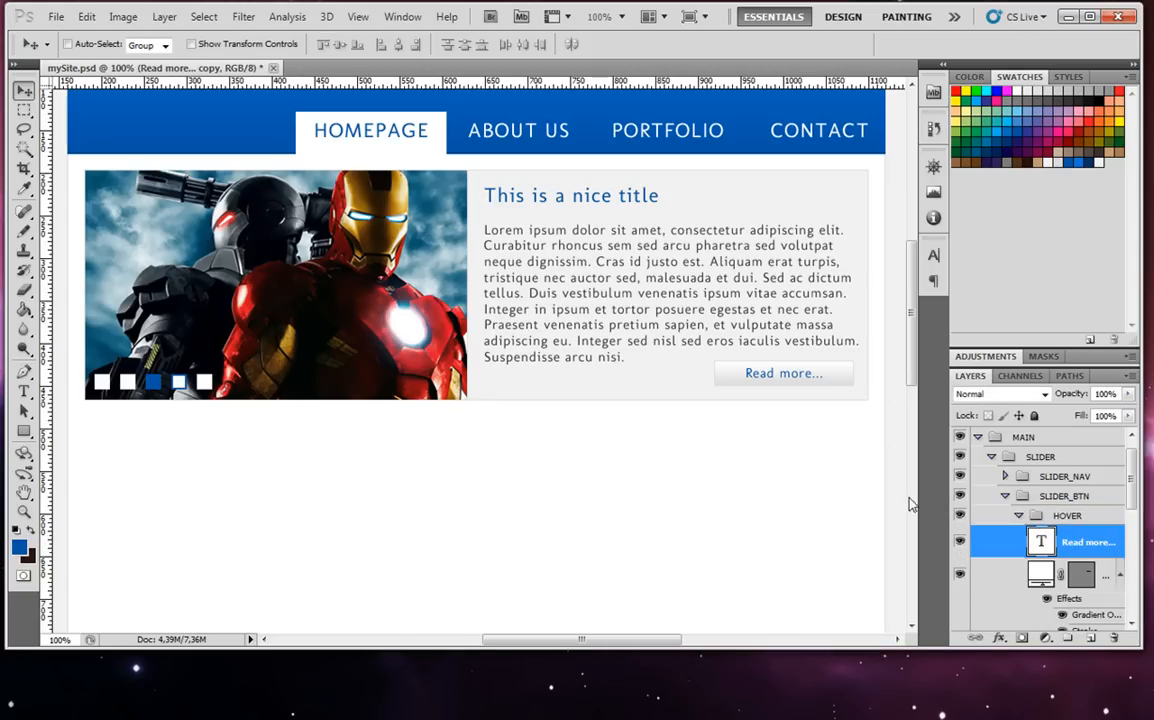
{"action": "left_click", "coordinate": [26, 392]}
{"action": "triple_click", "coordinate": [786, 372]}
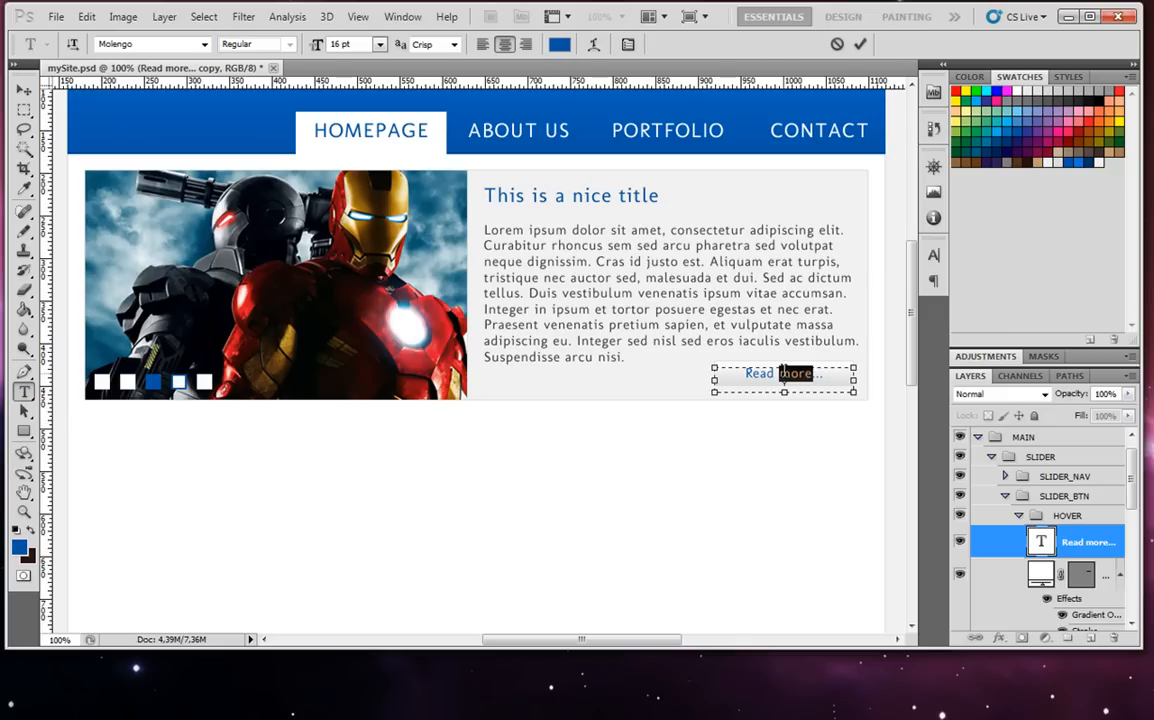
{"action": "left_click", "coordinate": [1022, 90]}
{"action": "left_click", "coordinate": [24, 110]}
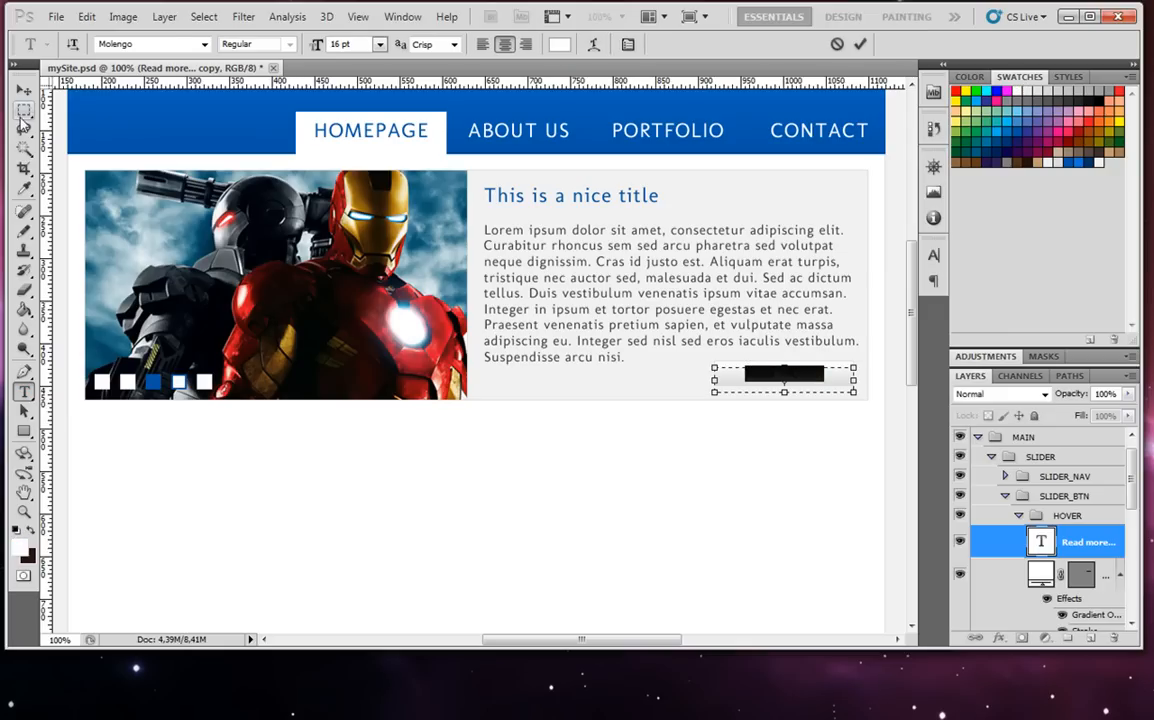
Change the HOVER button shape's gradient overlay to run from dark blue to a lighter blue using the saved swatches.
{"action": "left_click", "coordinate": [1096, 590]}
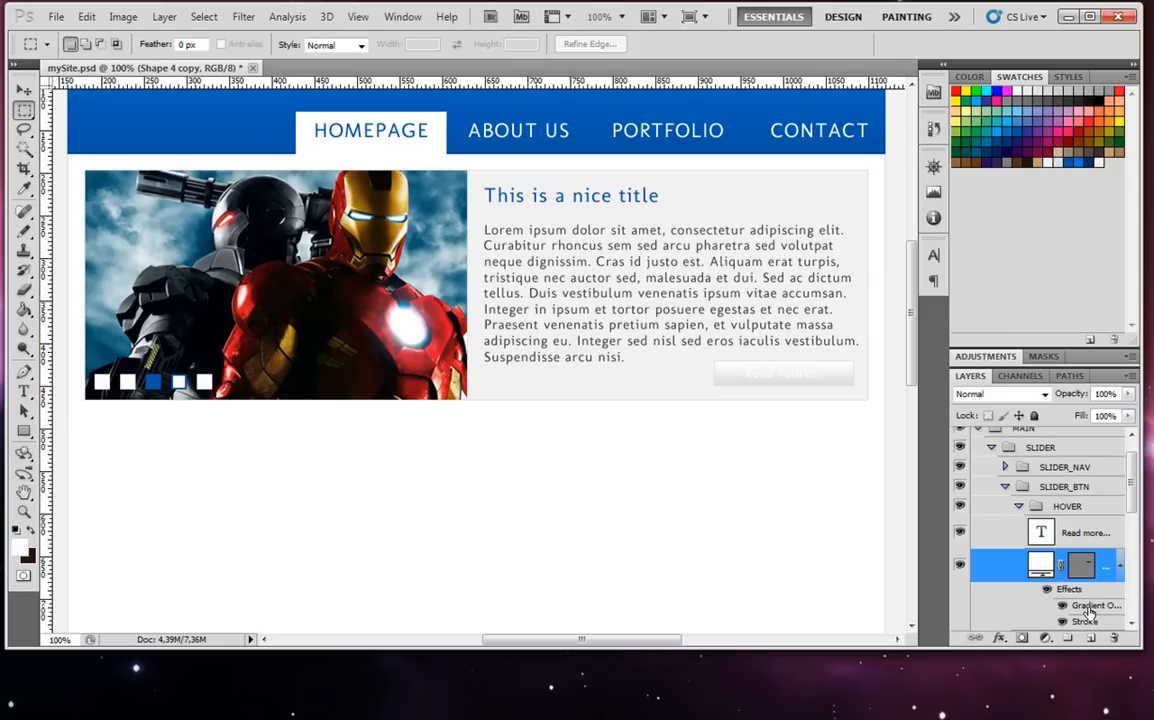
{"action": "double_click", "coordinate": [1090, 607]}
{"action": "left_click", "coordinate": [426, 333]}
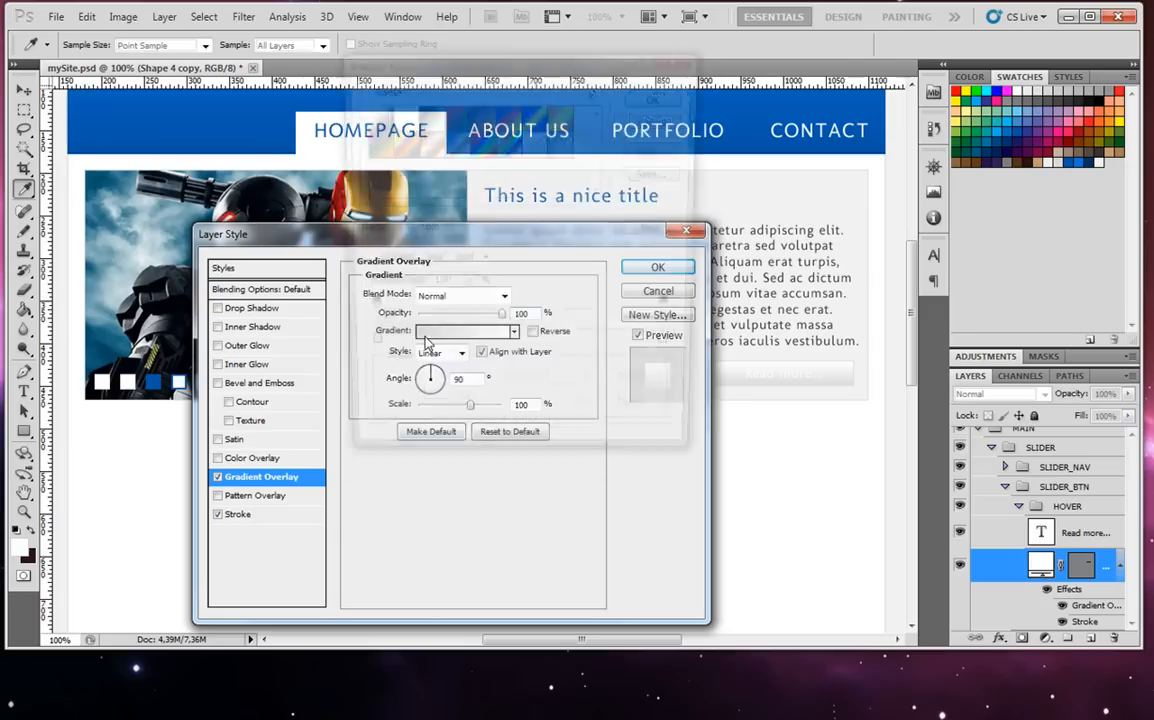
{"action": "left_click", "coordinate": [363, 350]}
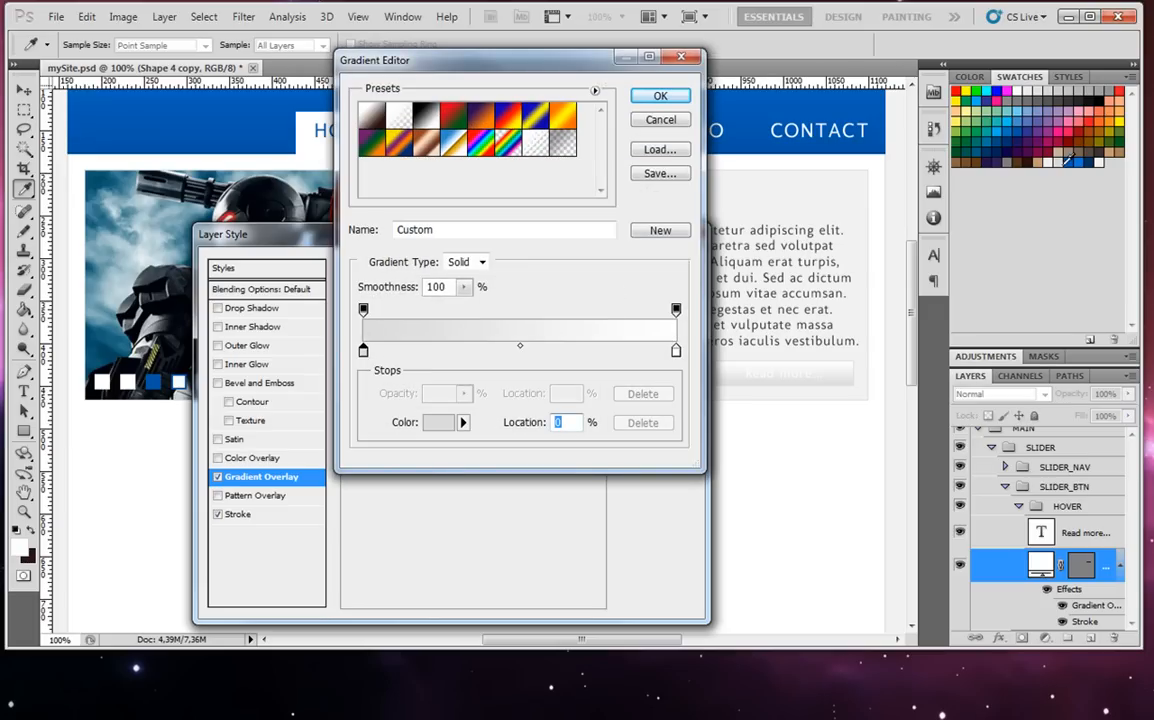
{"action": "left_click", "coordinate": [965, 141]}
{"action": "left_click", "coordinate": [676, 351]}
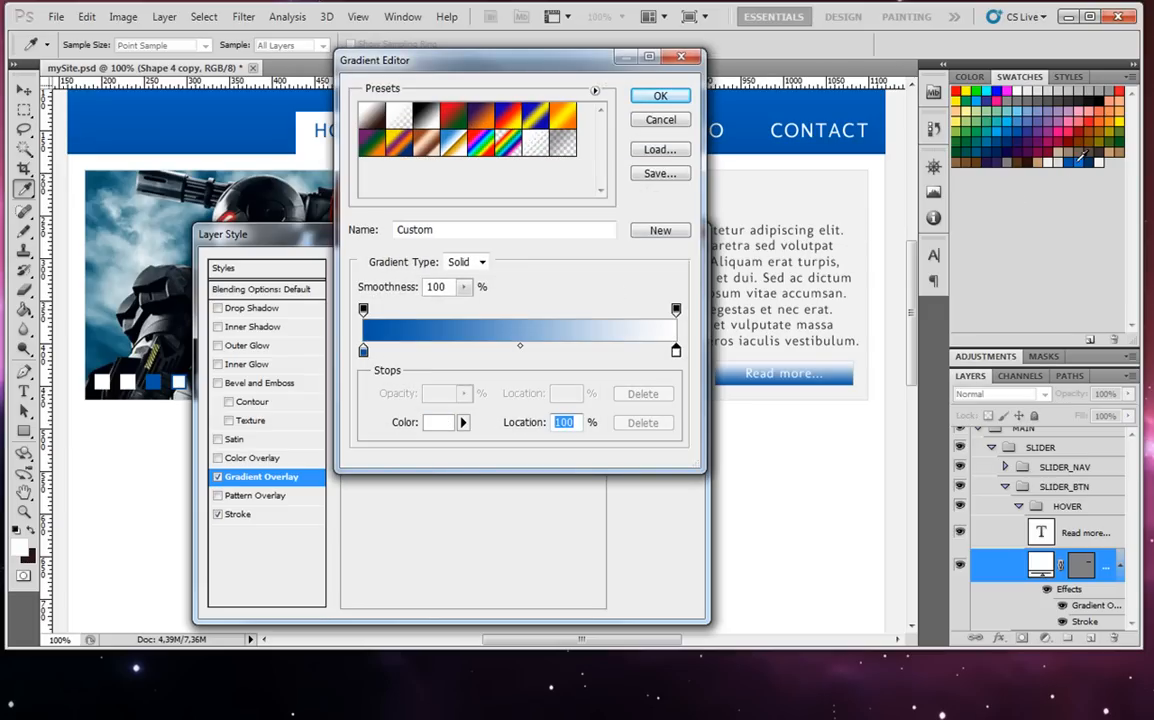
{"action": "left_click", "coordinate": [1082, 157]}
{"action": "left_click", "coordinate": [660, 96]}
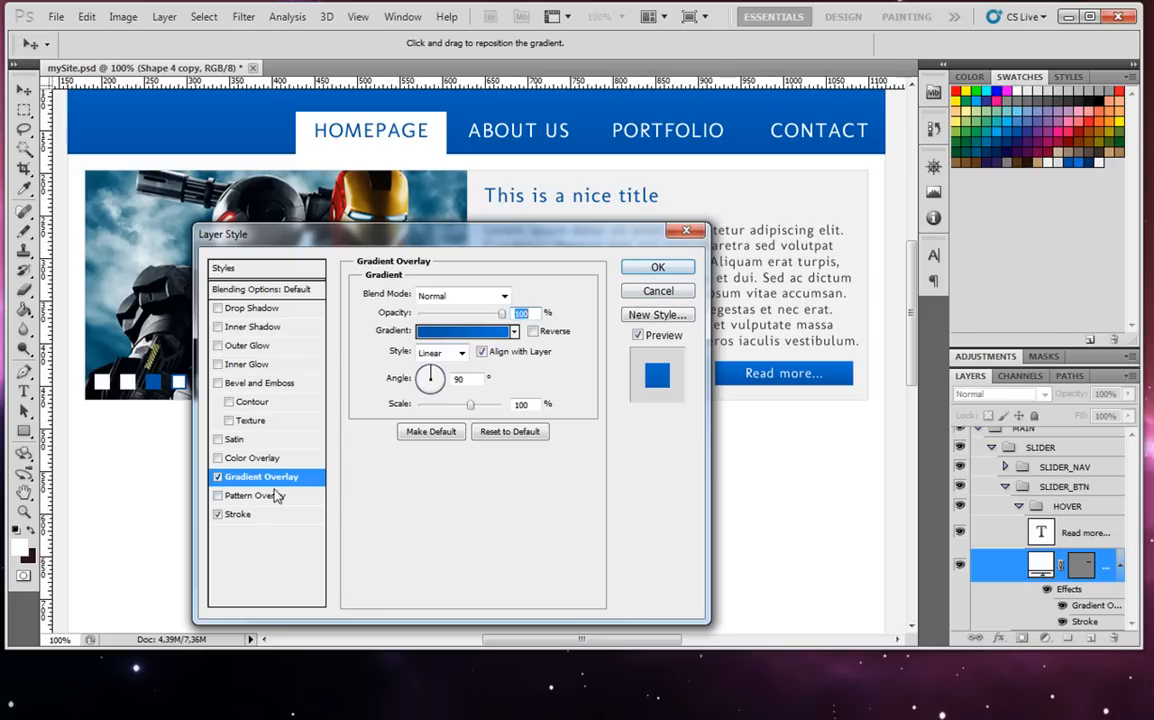
Set the HOVER button shape's stroke colour to dark blue 0054a6 and apply the layer style.
{"action": "left_click", "coordinate": [255, 513]}
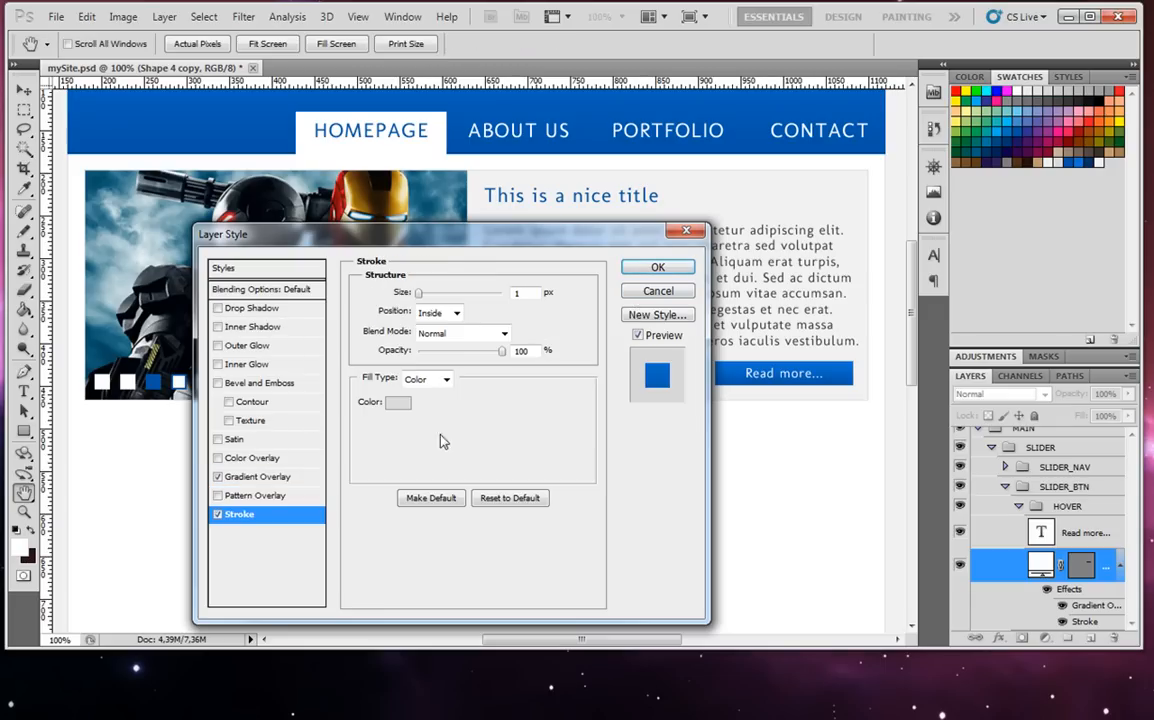
{"action": "left_click", "coordinate": [398, 402]}
{"action": "left_click", "coordinate": [970, 138]}
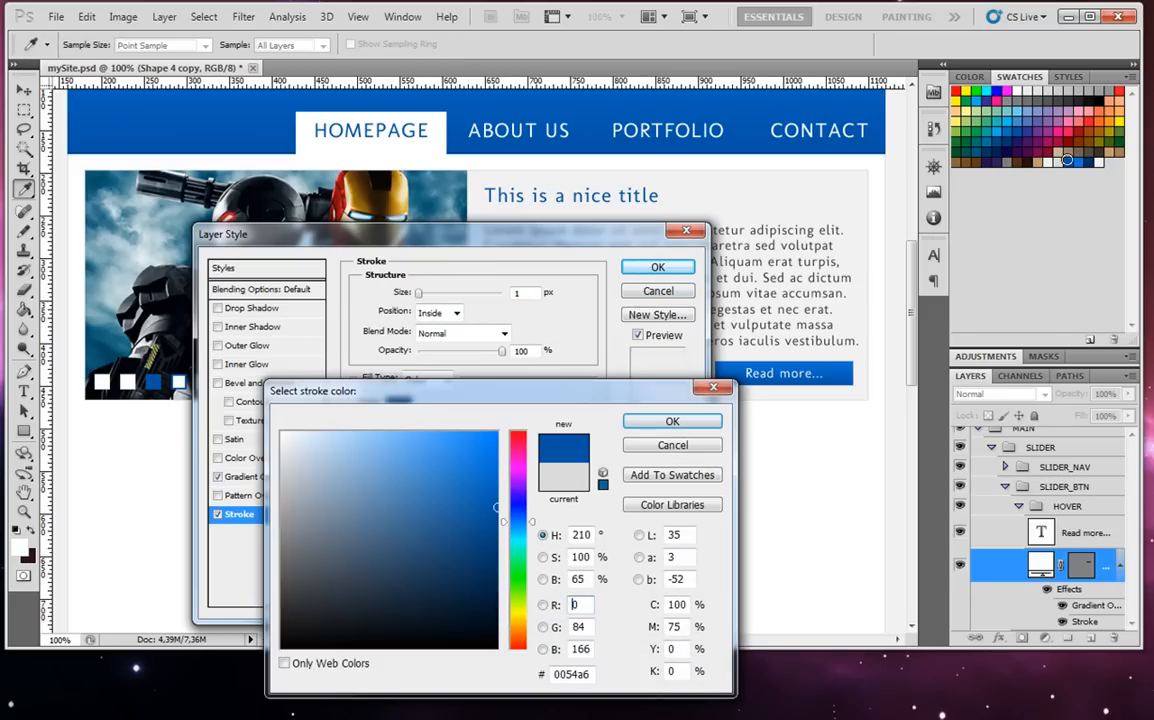
{"action": "left_click", "coordinate": [672, 421]}
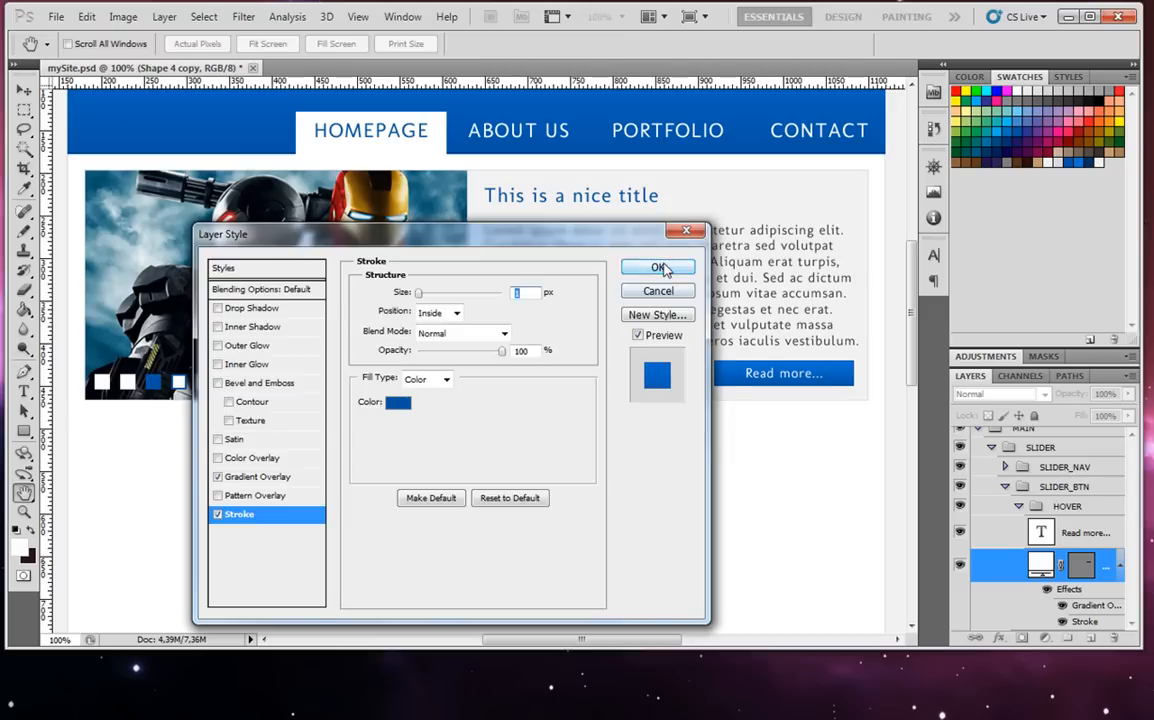
{"action": "left_click", "coordinate": [658, 267]}
Collapse the HOVER group, toggle its visibility to compare both button states, and leave it hidden.
{"action": "left_click", "coordinate": [1018, 507]}
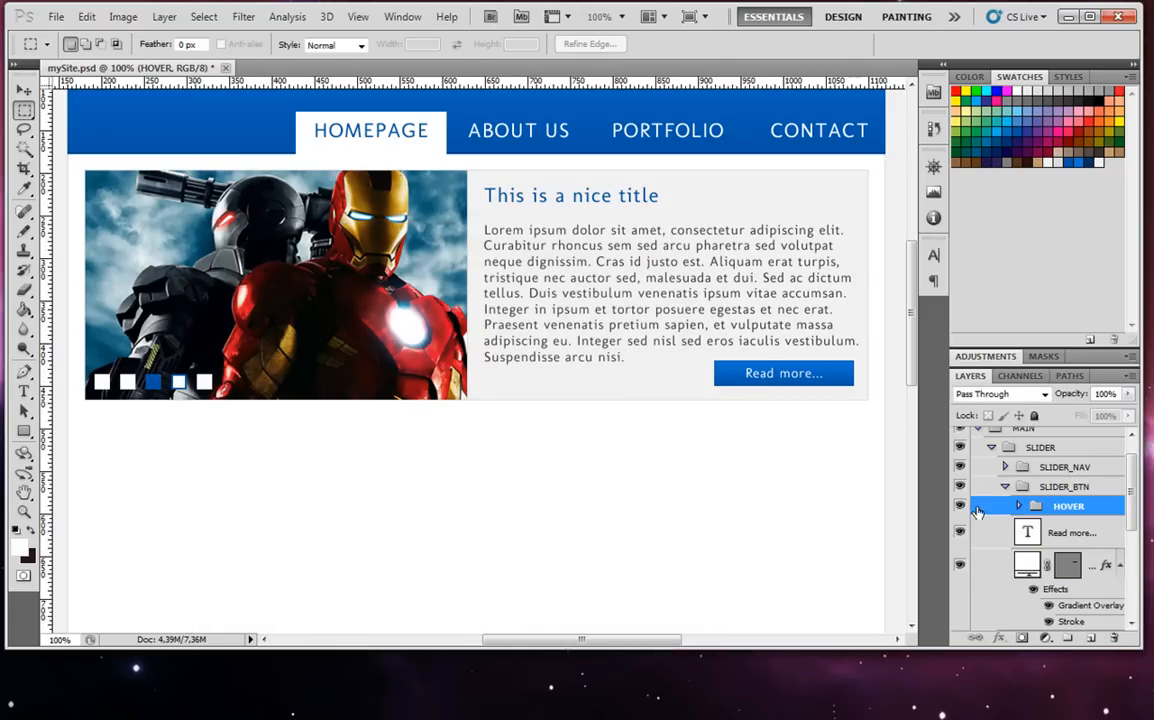
{"action": "left_click", "coordinate": [961, 507]}
{"action": "left_click", "coordinate": [961, 507]}
{"action": "left_click", "coordinate": [961, 507]}
{"action": "left_click", "coordinate": [961, 507]}
{"action": "scroll", "coordinate": [840, 497], "scroll_direction": "up", "scroll_amount": 3}
{"action": "scroll", "coordinate": [836, 498], "scroll_direction": "up", "scroll_amount": 1}
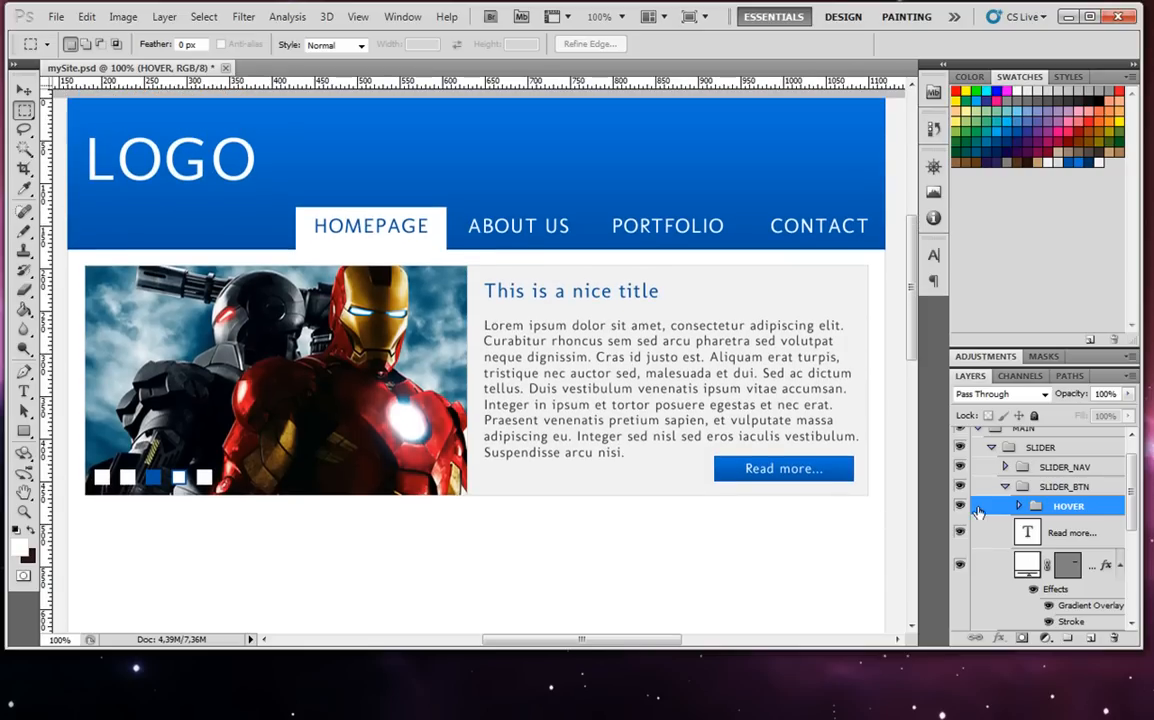
{"action": "left_click", "coordinate": [961, 508]}
{"action": "scroll", "coordinate": [680, 489], "scroll_direction": "down", "scroll_amount": 5}
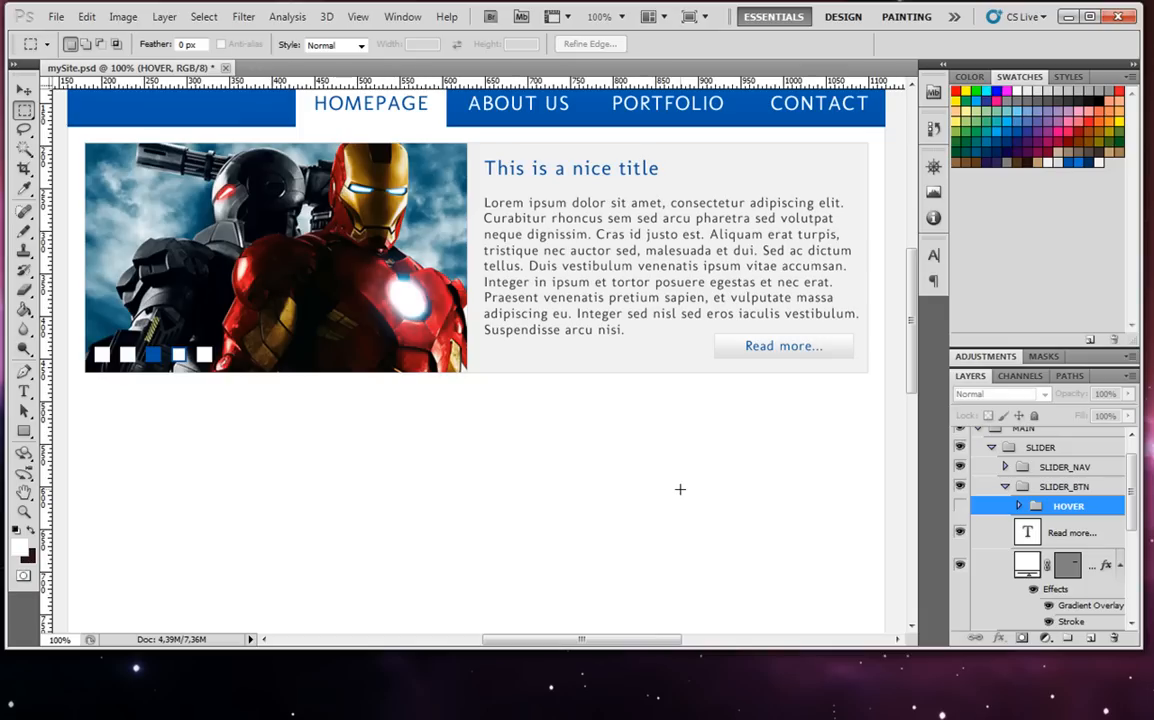
{"action": "scroll", "coordinate": [680, 489], "scroll_direction": "up", "scroll_amount": 6}
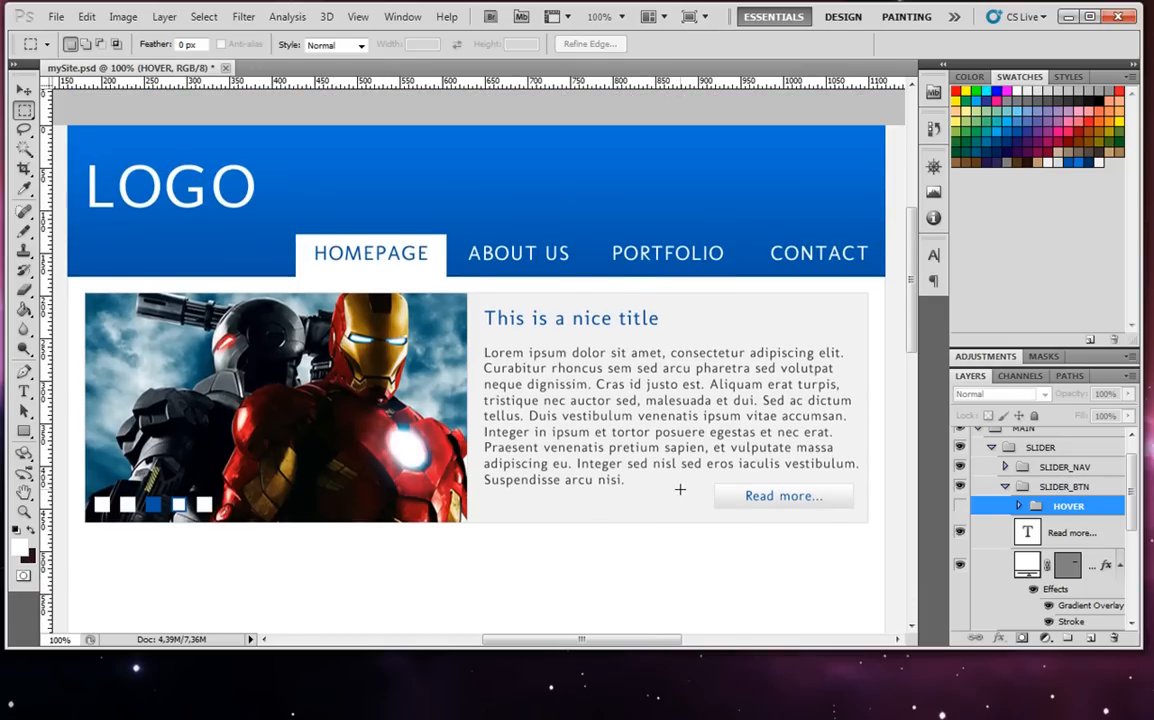
{"action": "scroll", "coordinate": [691, 491], "scroll_direction": "down", "scroll_amount": 5}
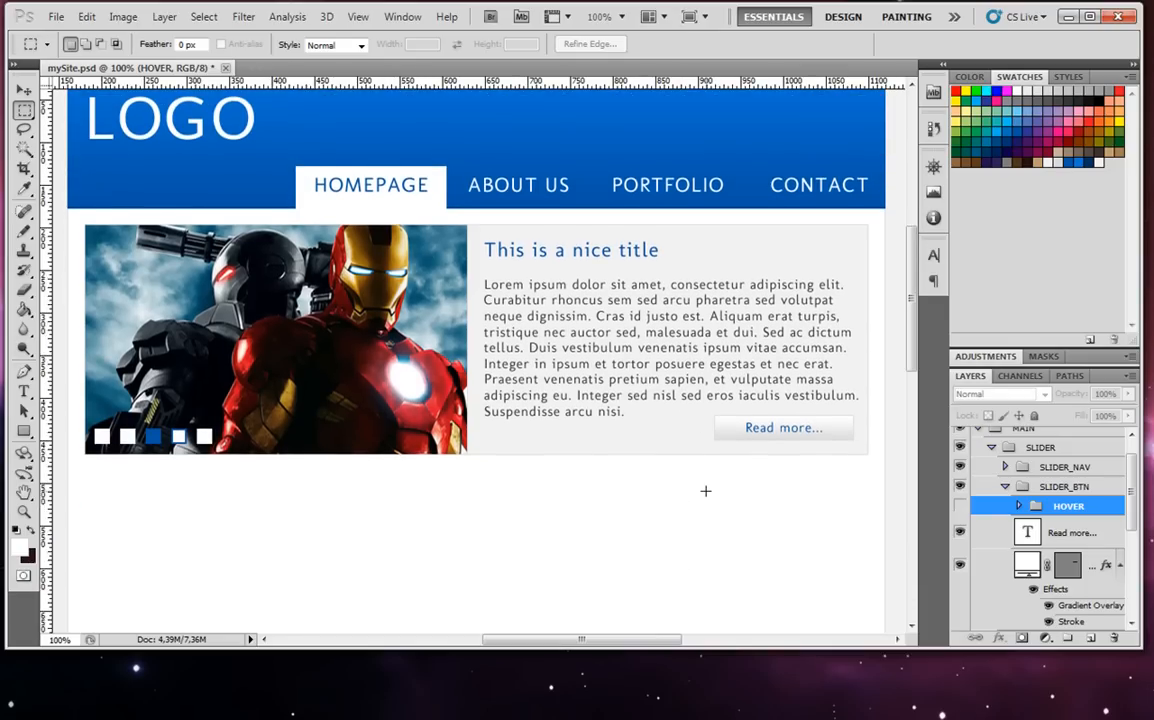
Copy the slider's whole text block, including the title "This is a nice title" and the Lorem ipsum paragraph.
{"action": "left_click", "coordinate": [24, 391]}
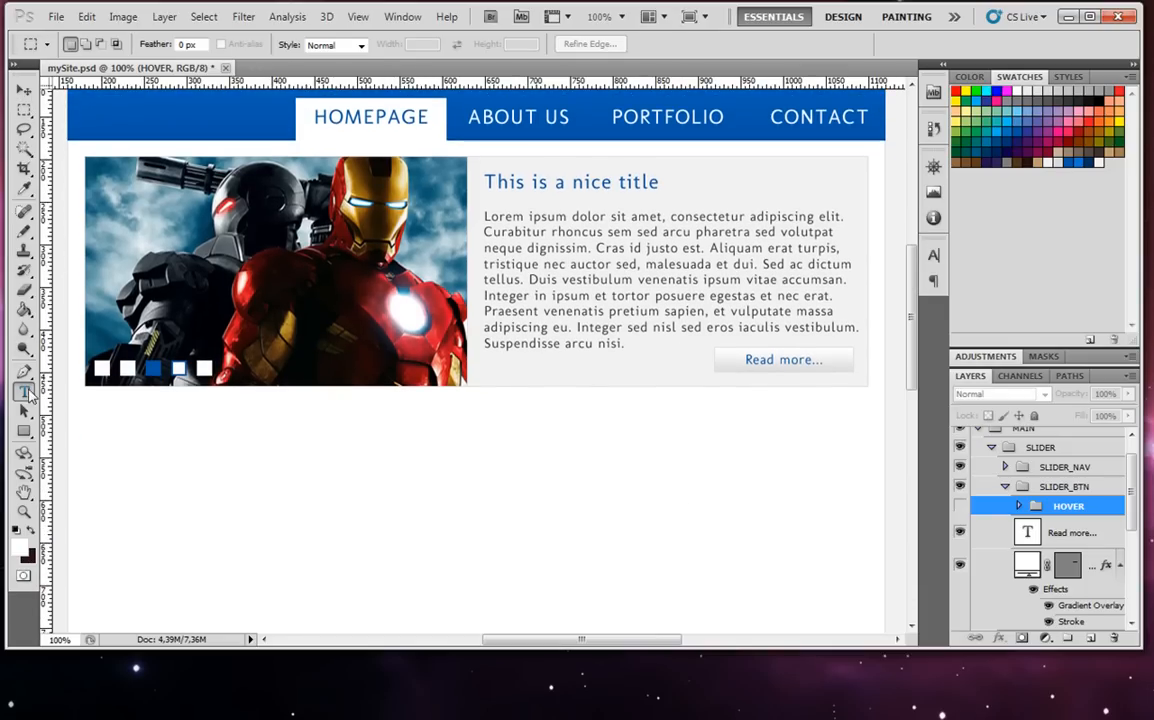
{"action": "left_click", "coordinate": [600, 256]}
{"action": "left_click_drag", "start_coordinate": [638, 344], "coordinate": [477, 177]}
{"action": "key", "text": "ctrl+c"}
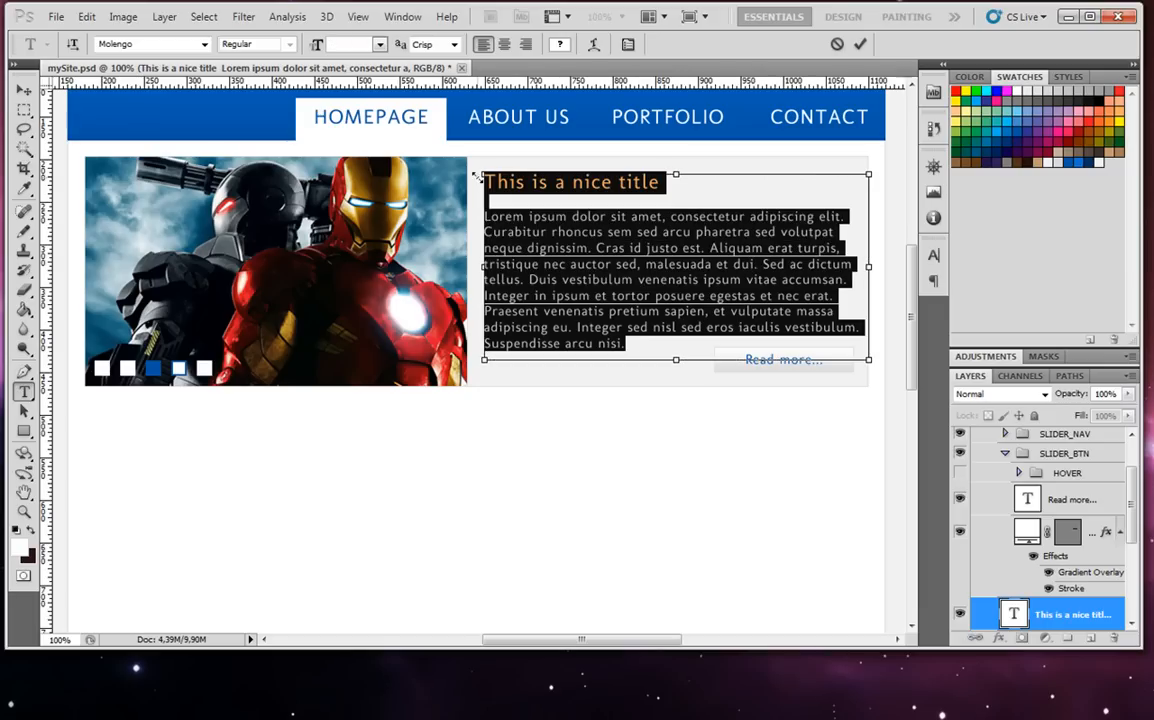
{"action": "left_click", "coordinate": [24, 109]}
Collapse the SLIDER_BTN and SLIDER groups, and create a MAIN_CONTENT group below SLIDER inside MAIN.
{"action": "scroll", "coordinate": [482, 345], "scroll_direction": "down", "scroll_amount": 4}
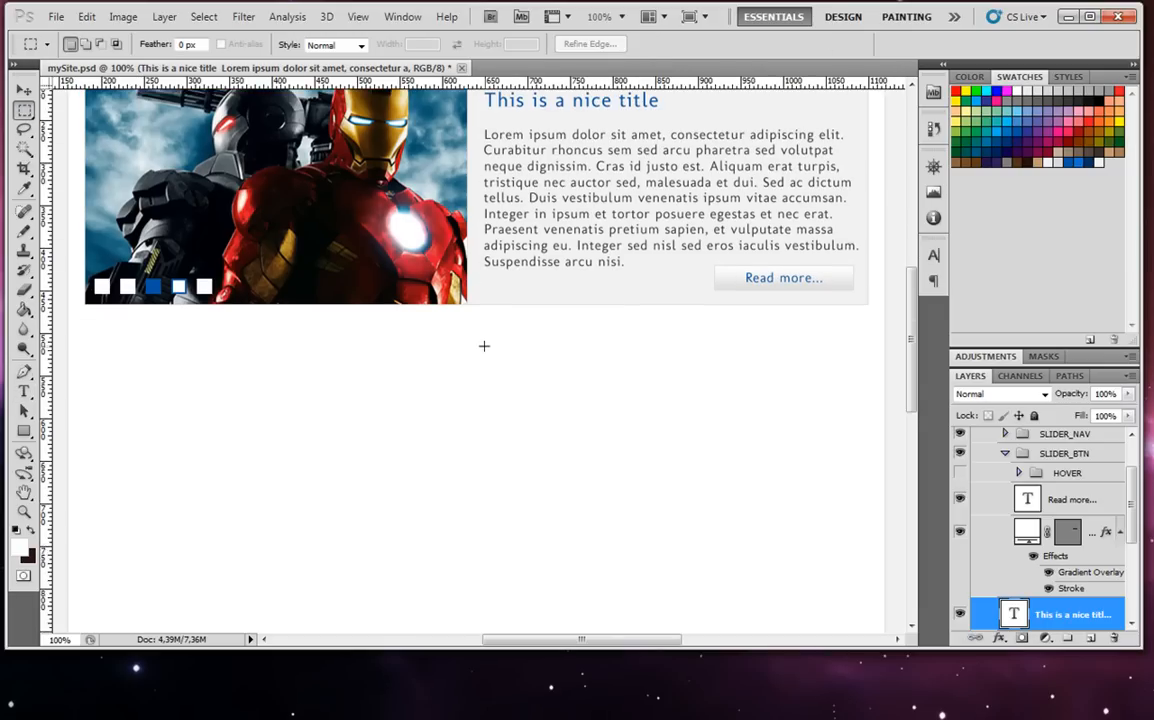
{"action": "scroll", "coordinate": [995, 540], "scroll_direction": "up", "scroll_amount": 3}
{"action": "left_click", "coordinate": [1005, 515]}
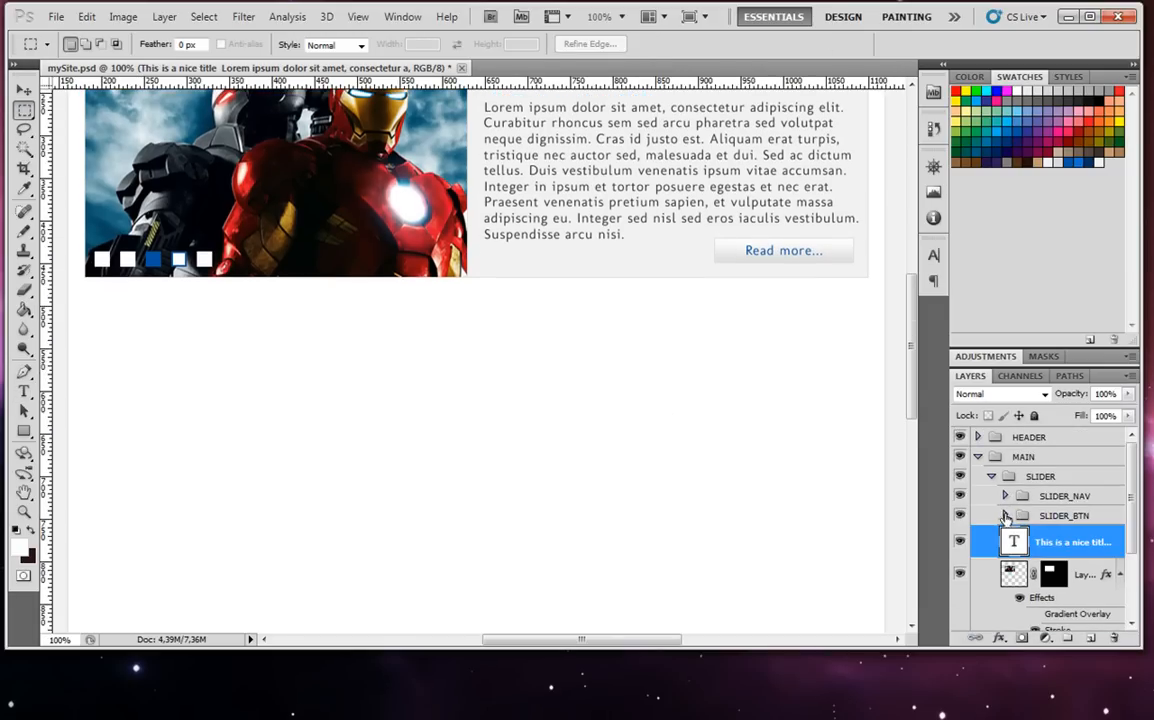
{"action": "left_click", "coordinate": [993, 477]}
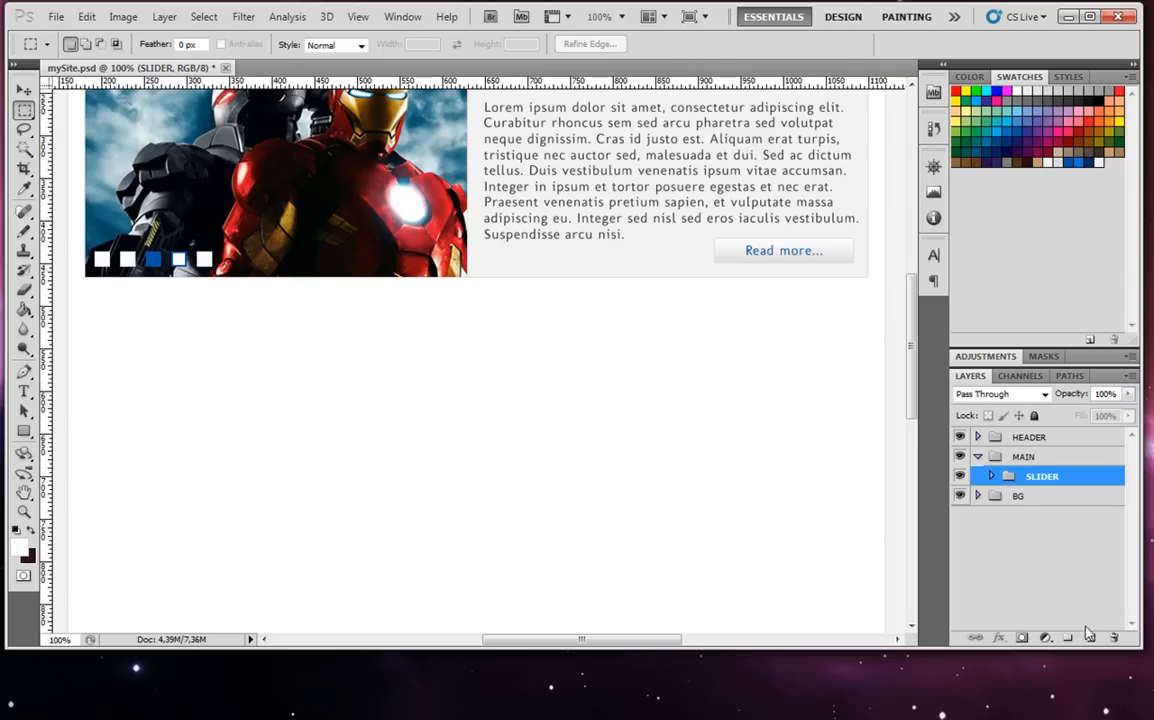
{"action": "key", "text": "ctrl+g"}
{"action": "mouse_move", "coordinate": [1048, 484]}
{"action": "left_mouse_down"}
{"action": "mouse_move", "coordinate": [1052, 508]}
{"action": "mouse_move", "coordinate": [1034, 490]}
{"action": "left_mouse_up"}
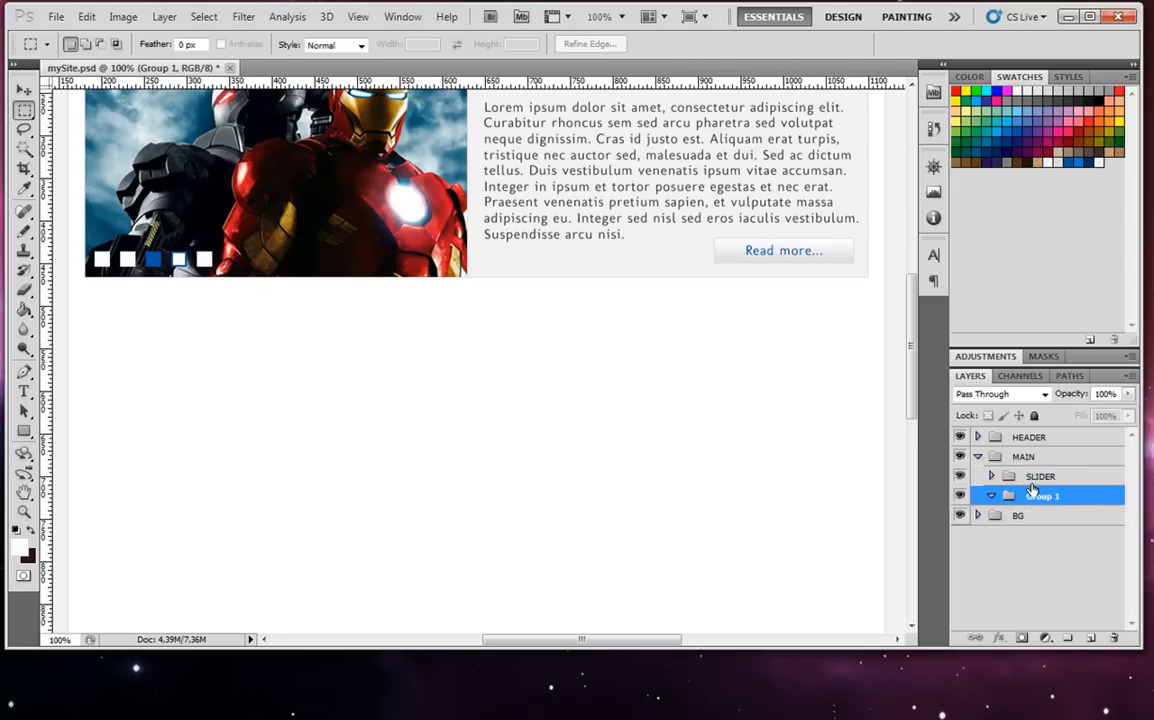
{"action": "double_click", "coordinate": [1040, 497]}
{"action": "type", "text": "MAIN_CONTENT"}
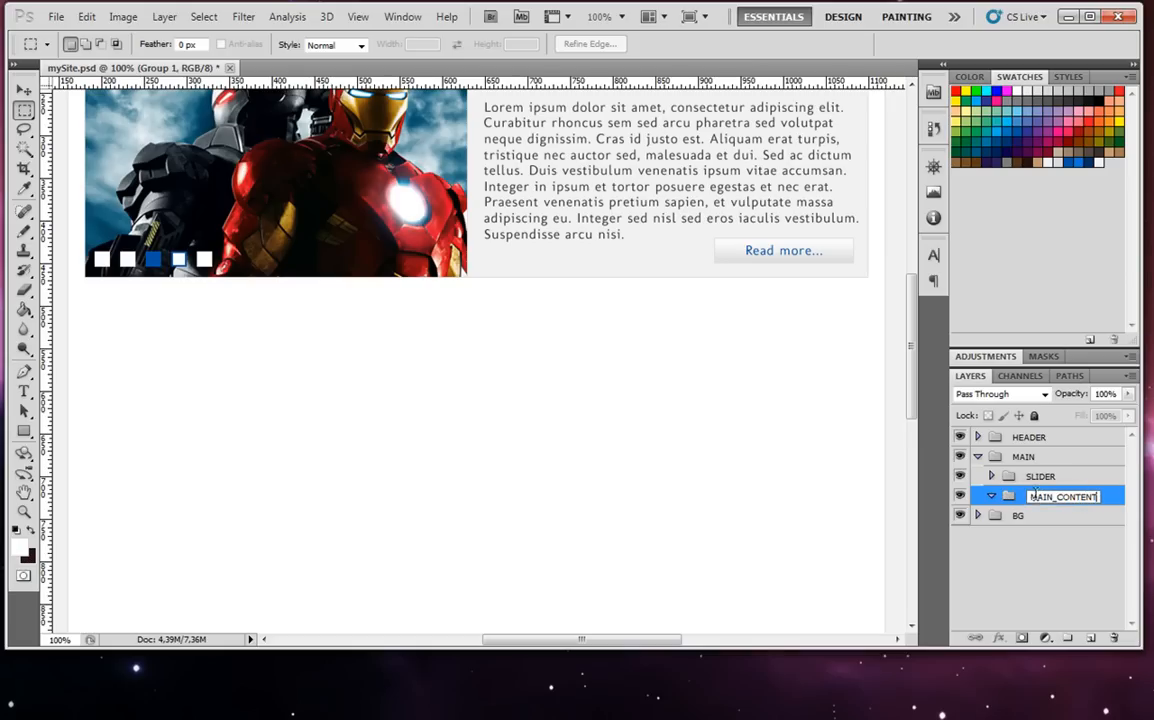
{"action": "left_click", "coordinate": [1060, 558]}
On a new layer in MAIN_CONTENT, show the guides and paste the copied text into a text box matching the slider image's width below it.
{"action": "left_click", "coordinate": [1060, 496]}
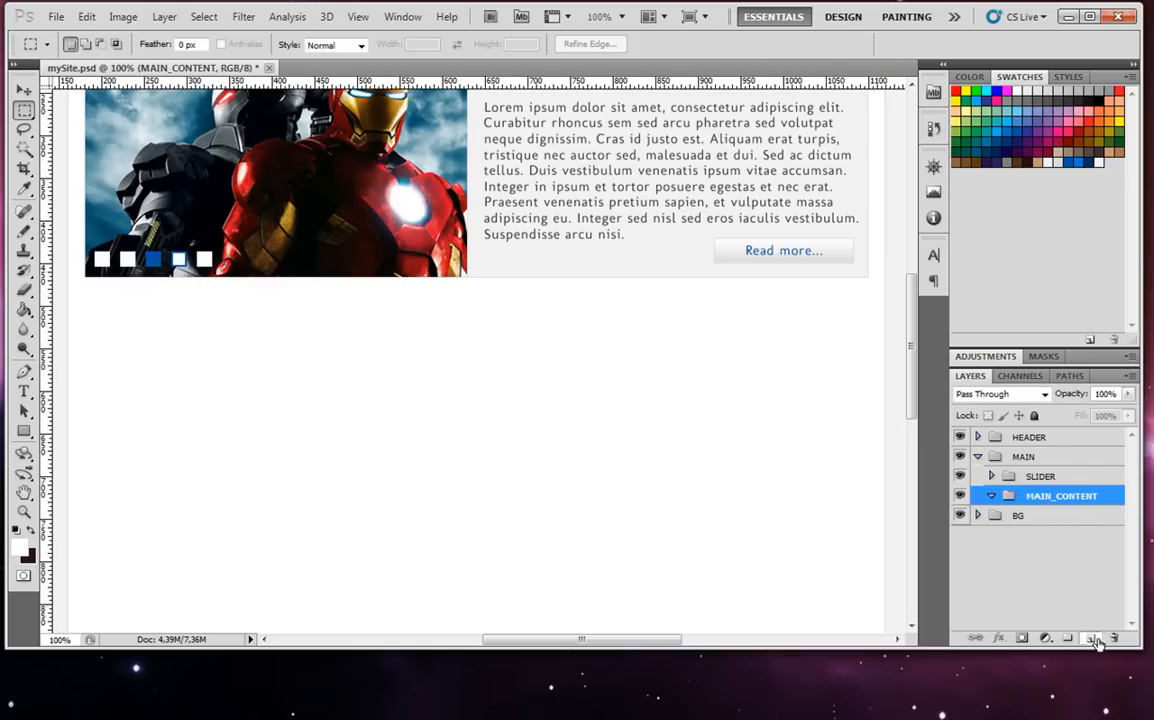
{"action": "left_click", "coordinate": [1091, 637]}
{"action": "key", "text": "ctrl+semicolon"}
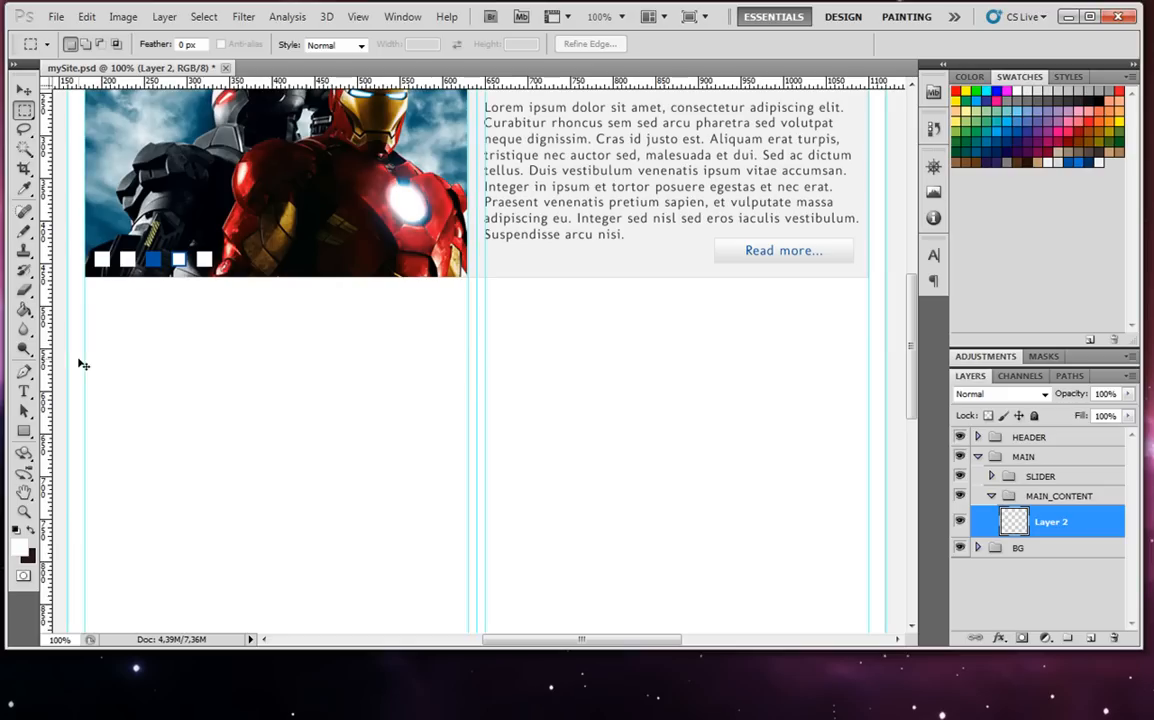
{"action": "key", "text": "t"}
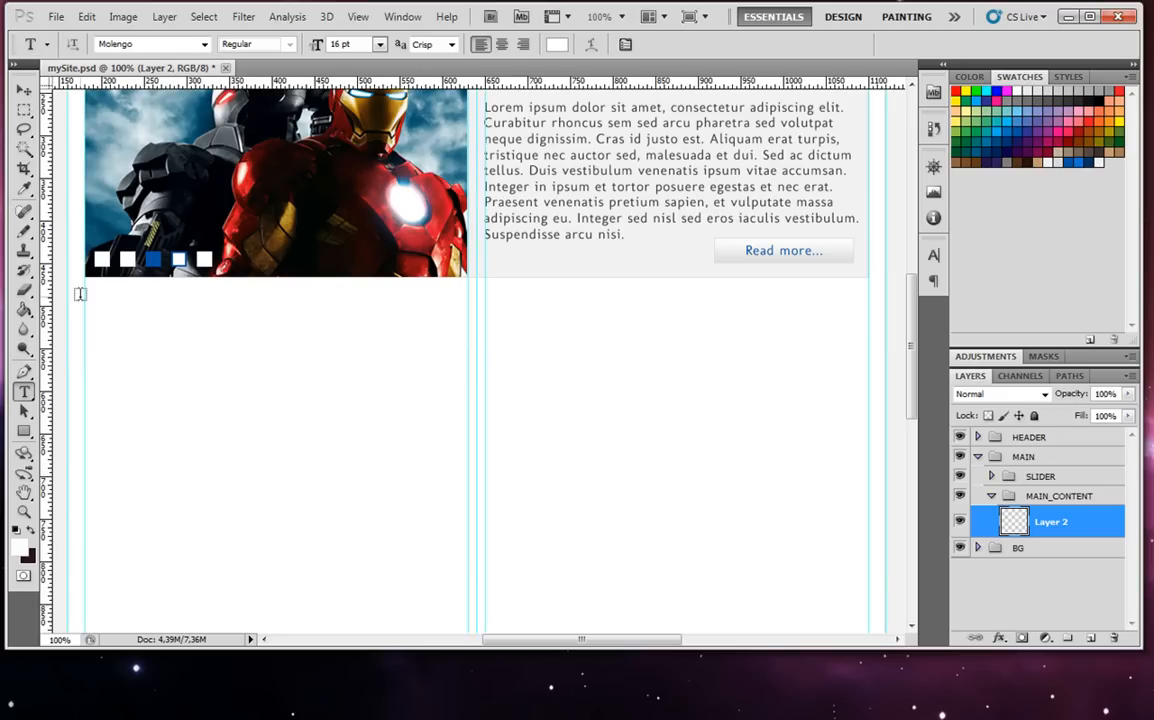
{"action": "left_click_drag", "start_coordinate": [85, 293], "coordinate": [468, 594]}
{"action": "key", "text": "ctrl+v"}
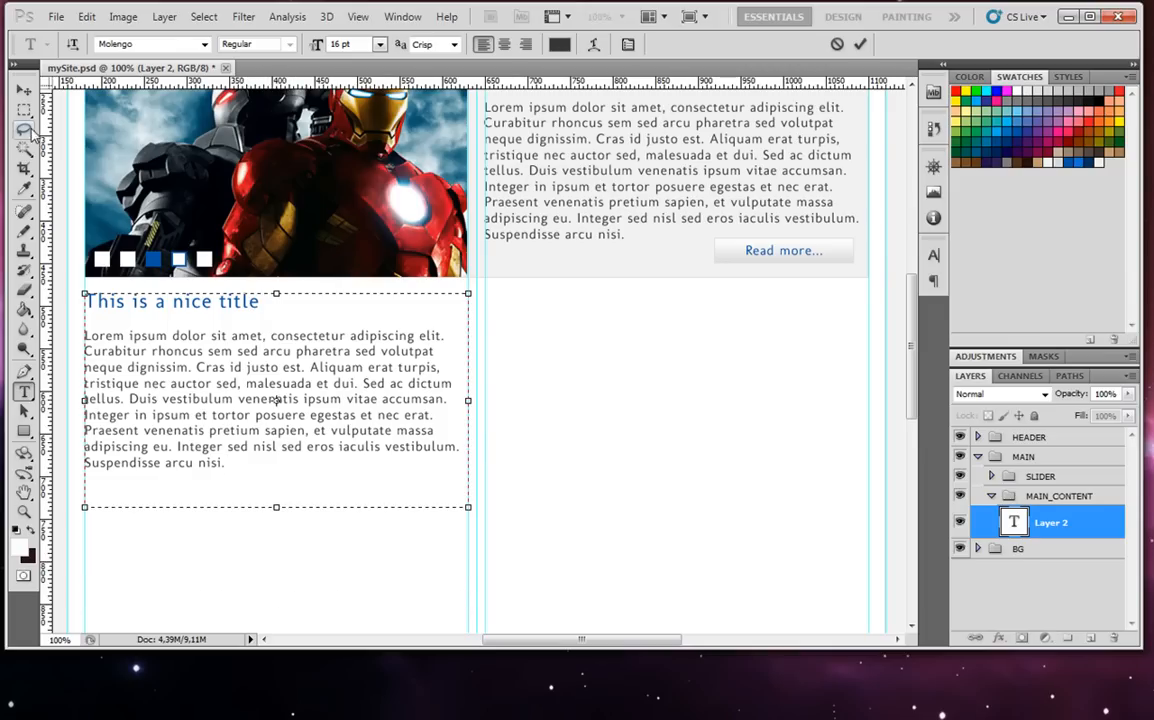
Commit the pasted text block and nudge it down to widen the gap below the slider image.
{"action": "left_click", "coordinate": [25, 91]}
{"action": "key", "text": "Down"}
{"action": "key", "text": "Down"}
{"action": "key", "text": "Down"}
{"action": "key", "text": "Down"}
{"action": "key", "text": "Down"}
{"action": "key", "text": "Down"}
{"action": "key", "text": "Down"}
{"action": "key", "text": "Down"}
{"action": "key", "text": "Down"}
{"action": "key", "text": "Down"}
{"action": "key", "text": "Down"}
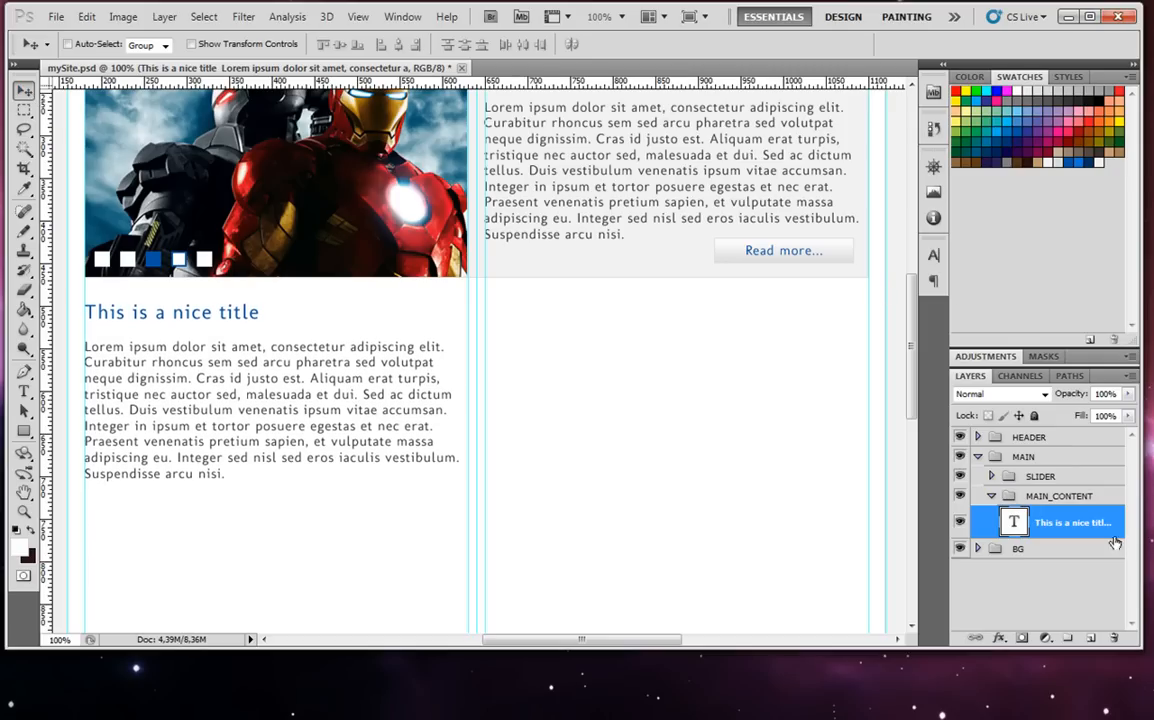
Duplicate the content text layer and move the copy horizontally into the second column, aligned with the slider text above.
{"action": "right_click", "coordinate": [1050, 521]}
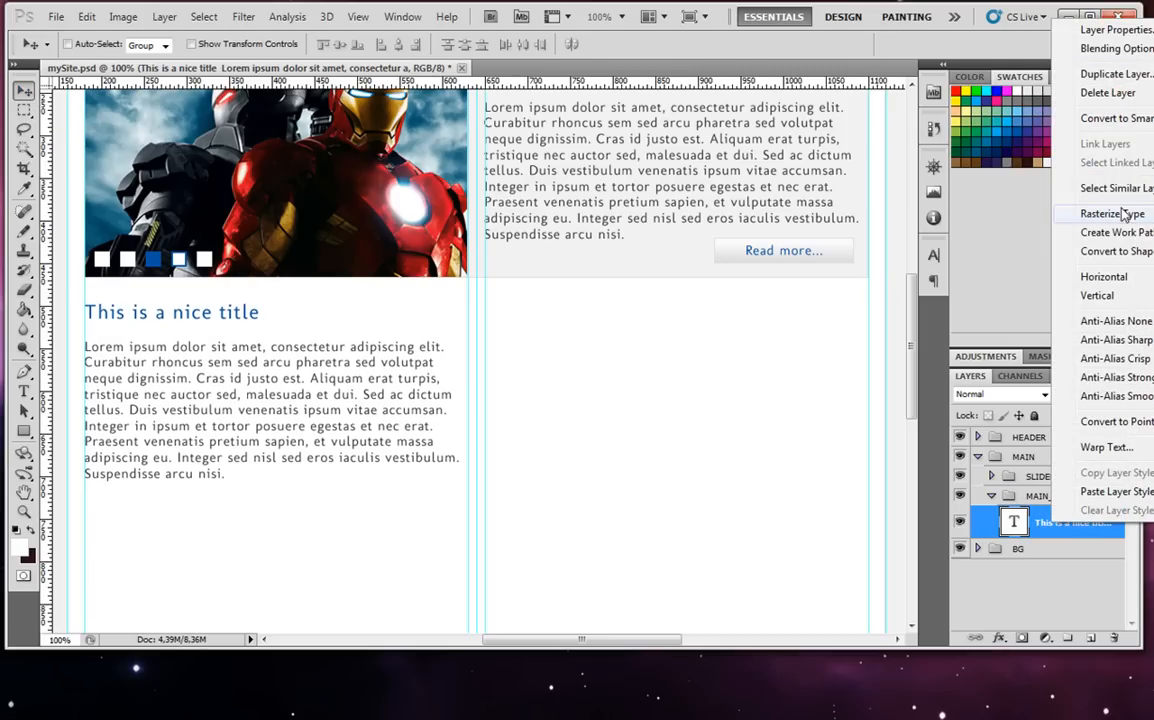
{"action": "left_click", "coordinate": [1112, 73]}
{"action": "key", "text": "Return"}
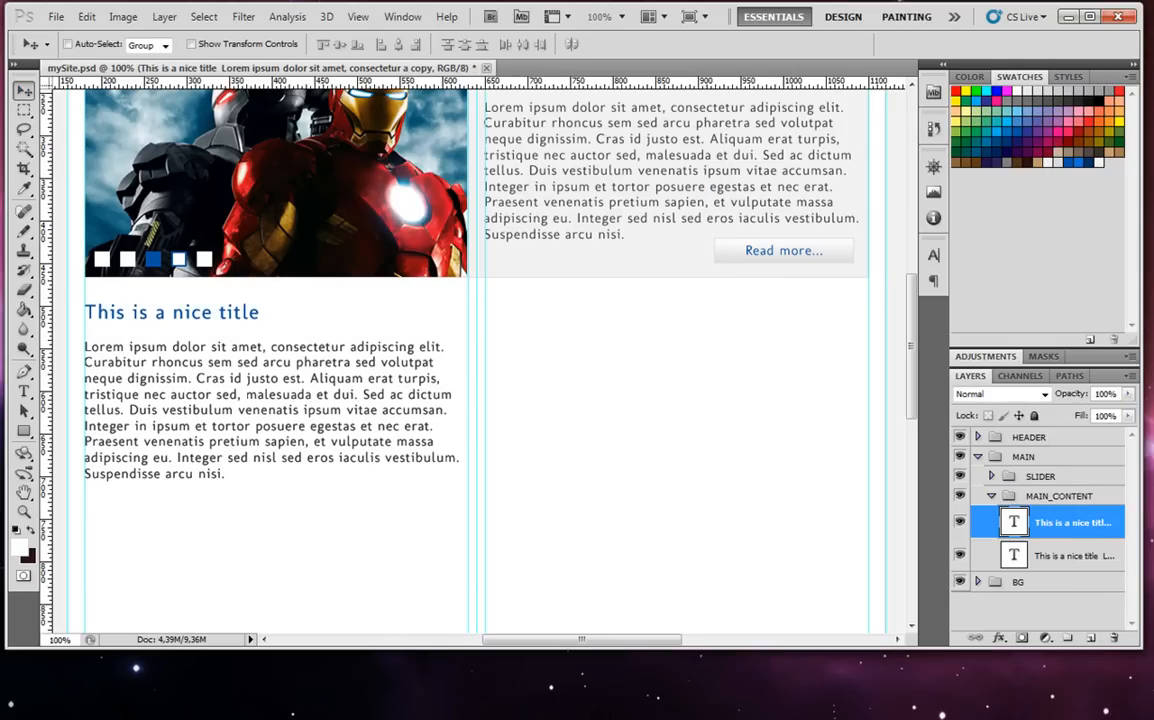
{"action": "left_click_drag", "start_coordinate": [211, 358], "coordinate": [605, 358]}
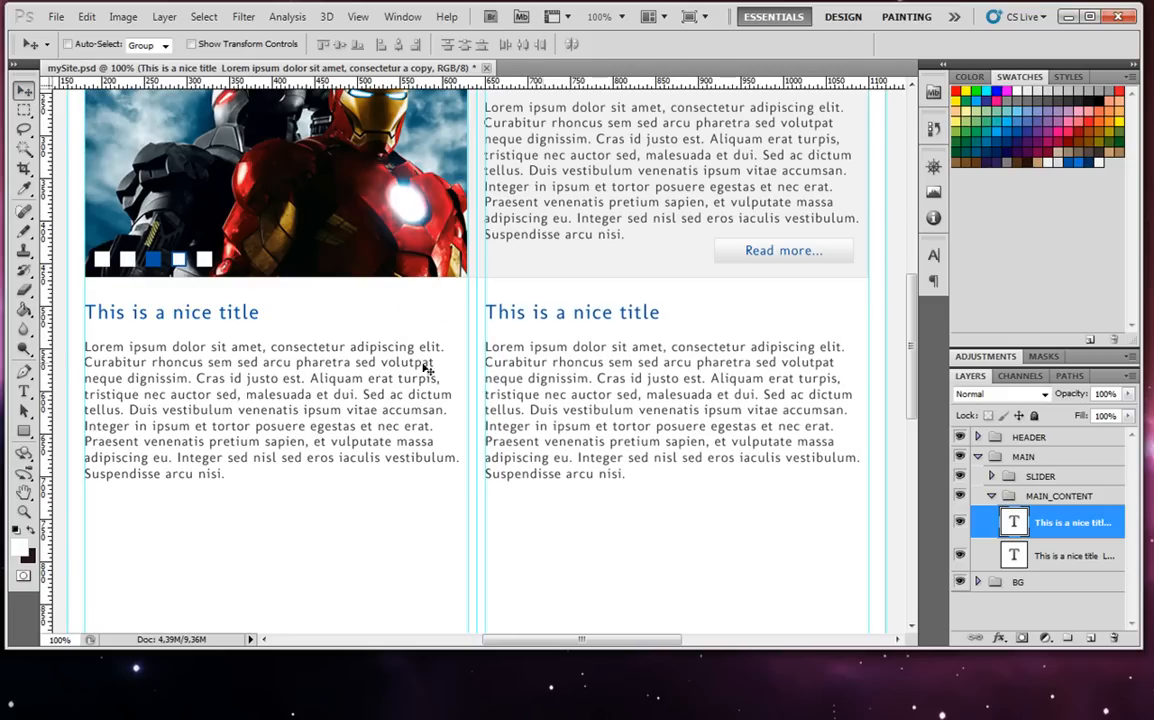
Check the second-column text box, hide the guides, and review the two-column content against the header and slider.
{"action": "left_click", "coordinate": [26, 391]}
{"action": "left_click", "coordinate": [514, 497]}
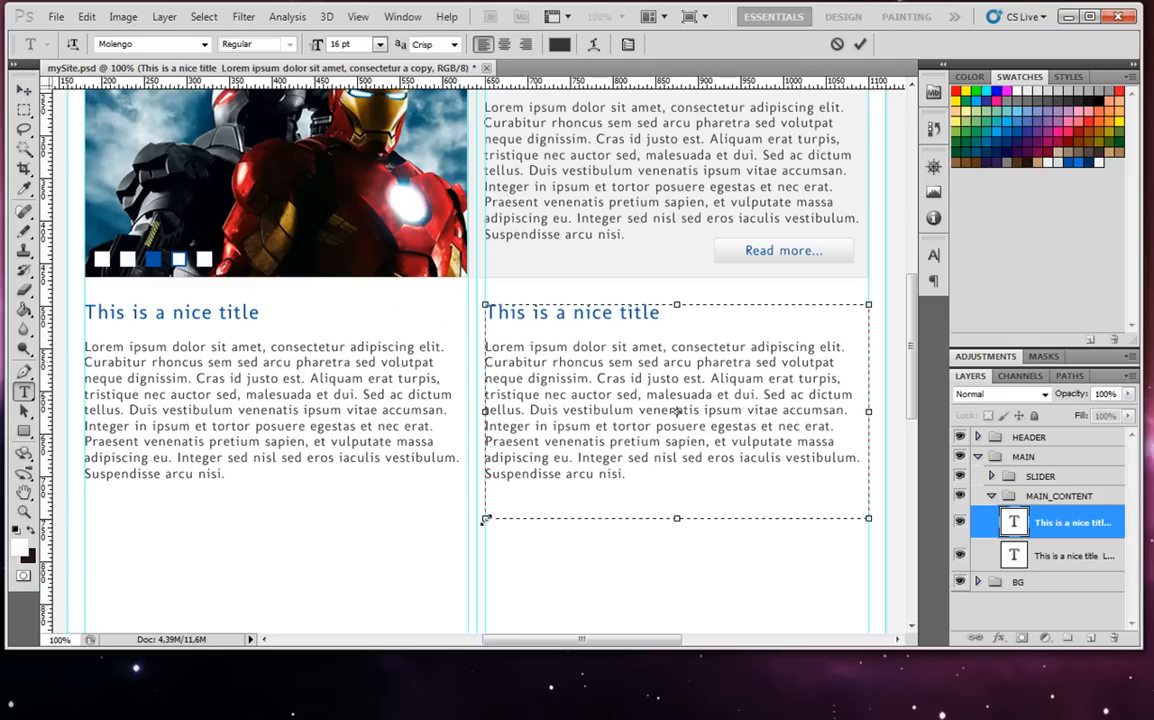
{"action": "scroll", "coordinate": [316, 264], "scroll_direction": "up", "scroll_amount": 2}
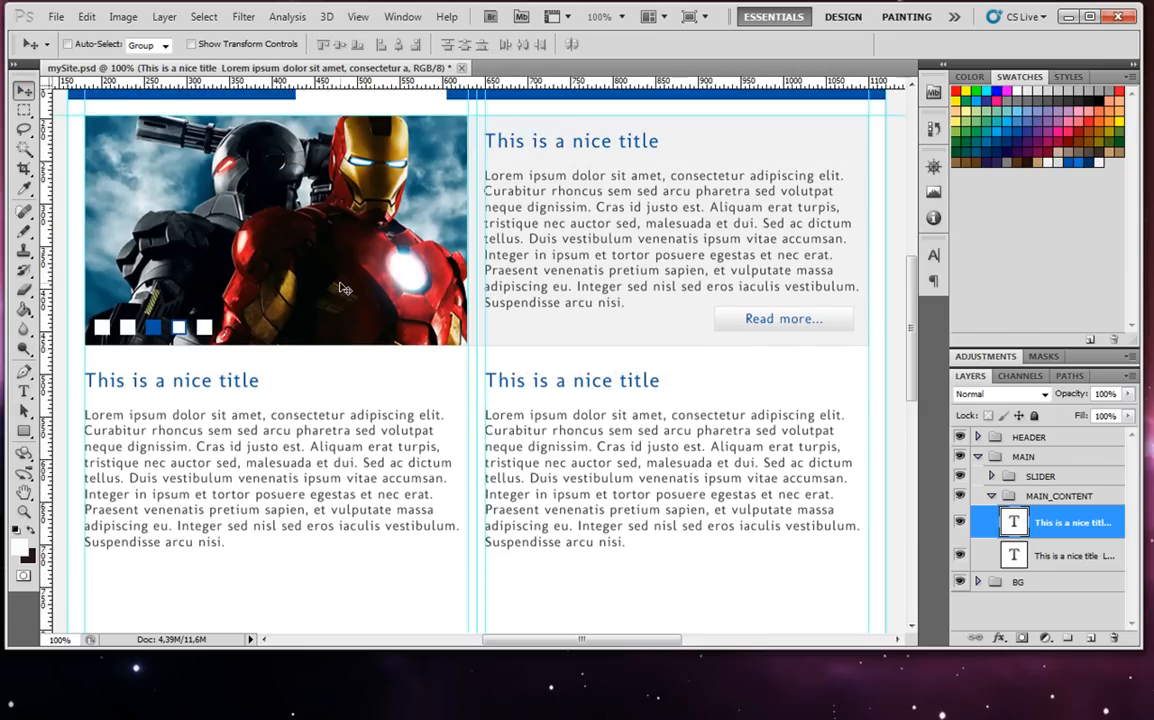
{"action": "scroll", "coordinate": [548, 415], "scroll_direction": "up", "scroll_amount": 3}
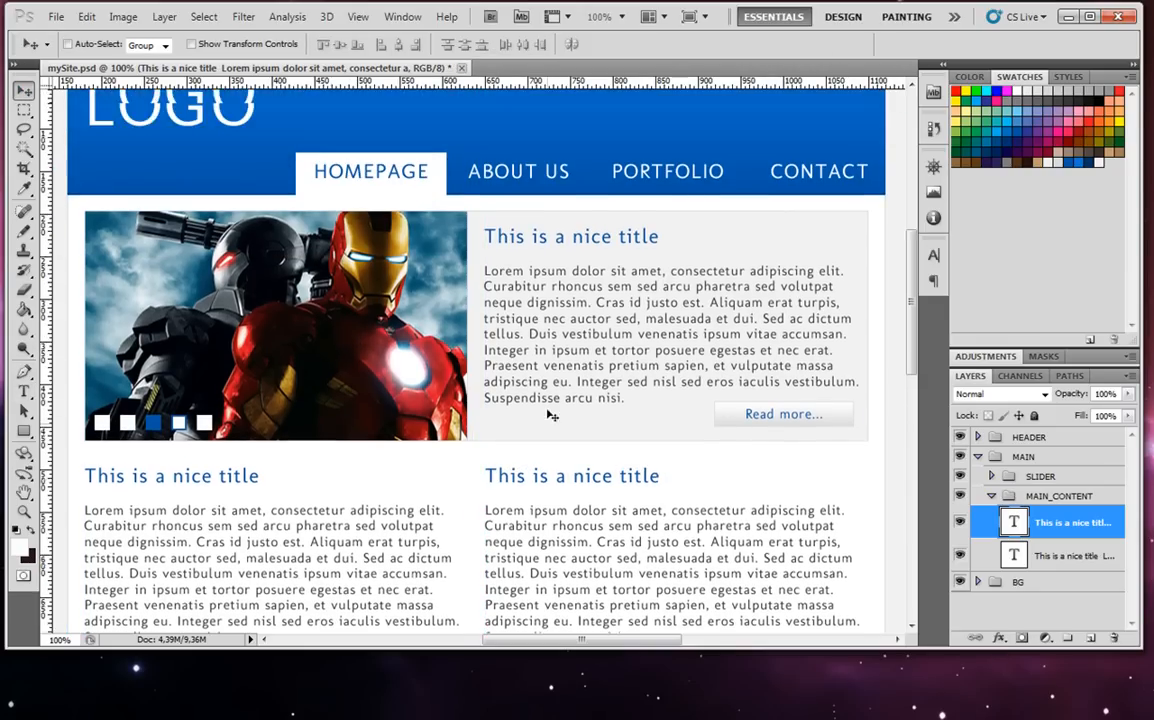
{"action": "scroll", "coordinate": [549, 415], "scroll_direction": "down", "scroll_amount": 2}
{"action": "scroll", "coordinate": [548, 415], "scroll_direction": "down", "scroll_amount": 2}
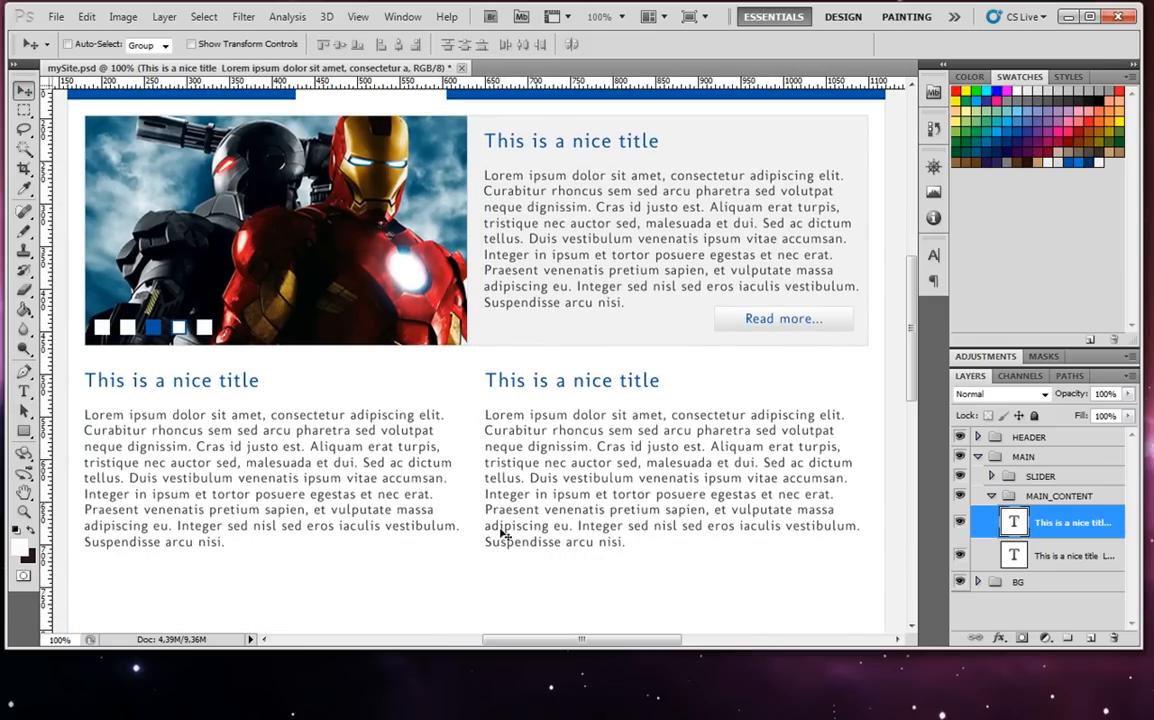
{"action": "scroll", "coordinate": [533, 387], "scroll_direction": "down", "scroll_amount": 4}
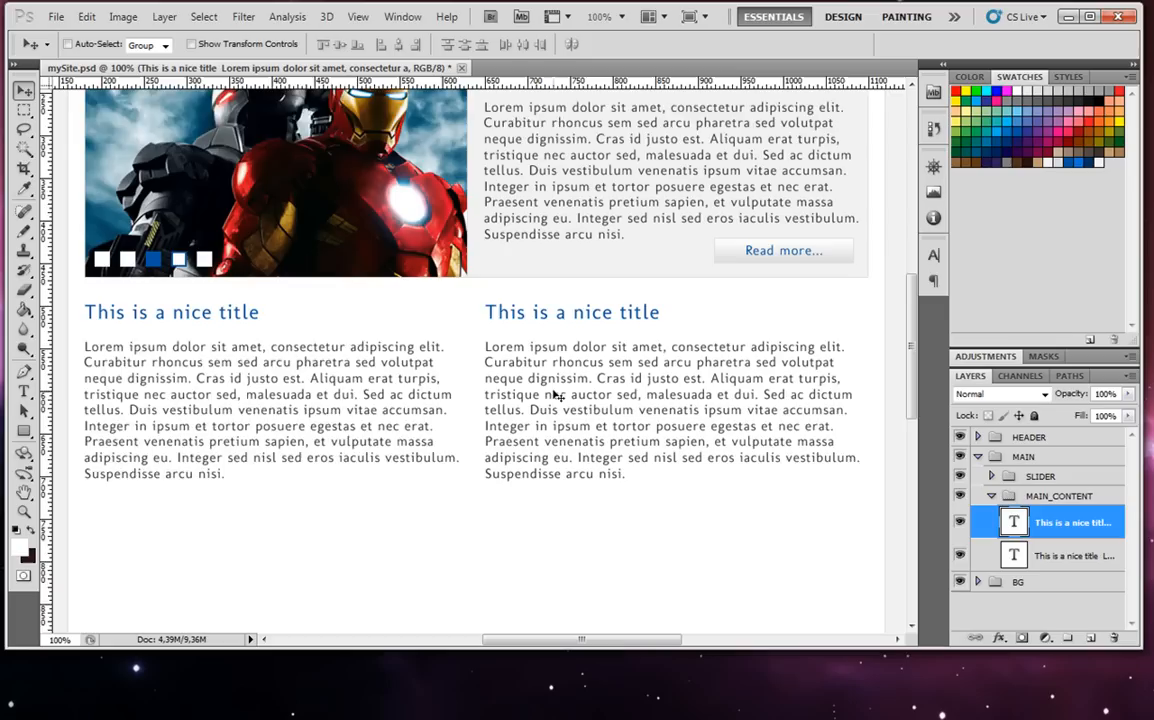
Move both column text layers down together to free a row beneath the slider, and select the second-column layer alone.
{"action": "left_click", "coordinate": [1084, 556], "text": "shift"}
{"action": "left_click_drag", "start_coordinate": [618, 327], "coordinate": [616, 492]}
{"action": "left_click", "coordinate": [1054, 522]}
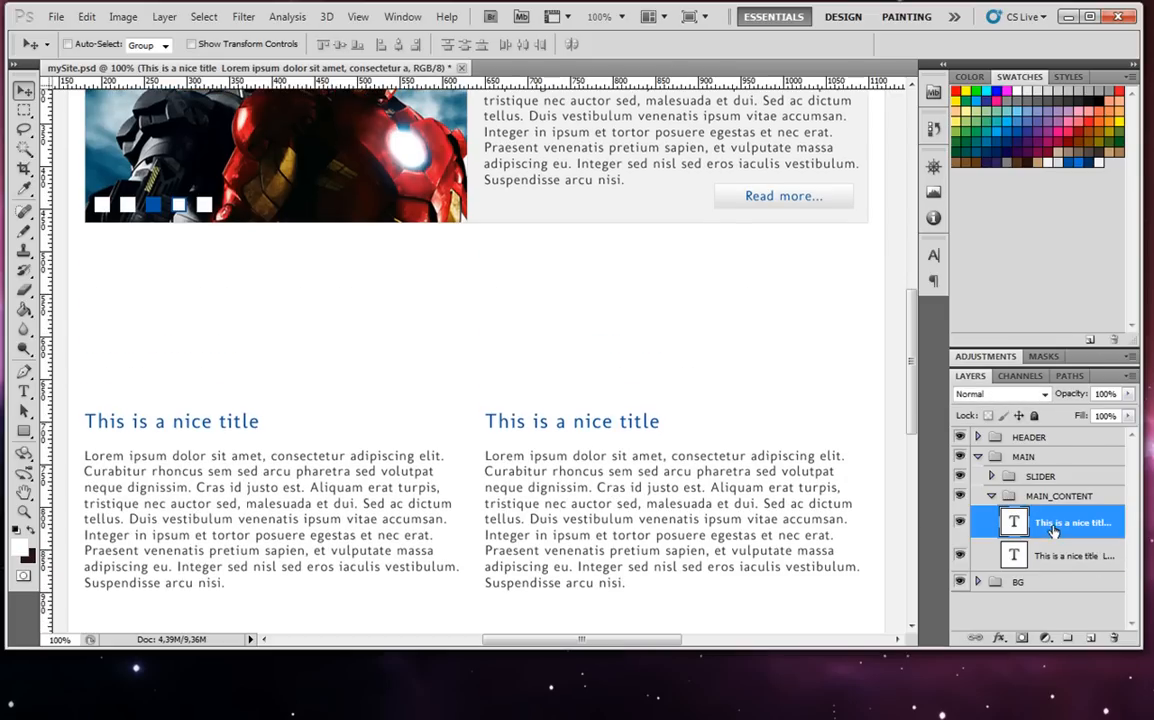
Duplicate the second-column text layer and move the copy straight up into the empty row beneath the slider.
{"action": "right_click", "coordinate": [1054, 522]}
{"action": "left_click", "coordinate": [1110, 85]}
{"action": "key", "text": "Return"}
{"action": "left_click_drag", "start_coordinate": [638, 495], "coordinate": [636, 321]}
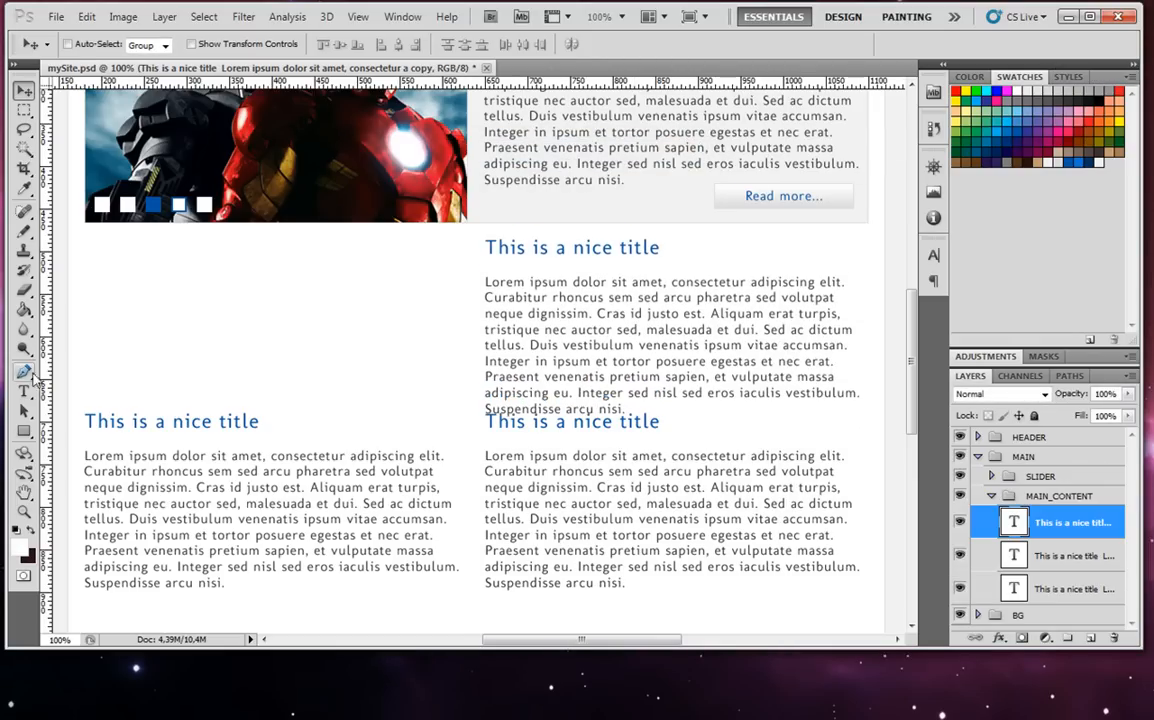
Widen the copied text box leftward across both columns and shift the block slightly down from the slider.
{"action": "left_click", "coordinate": [24, 391]}
{"action": "left_click", "coordinate": [543, 284]}
{"action": "left_click_drag", "start_coordinate": [472, 458], "coordinate": [76, 378]}
{"action": "left_click", "coordinate": [24, 91]}
{"action": "left_click_drag", "start_coordinate": [512, 302], "coordinate": [512, 313]}
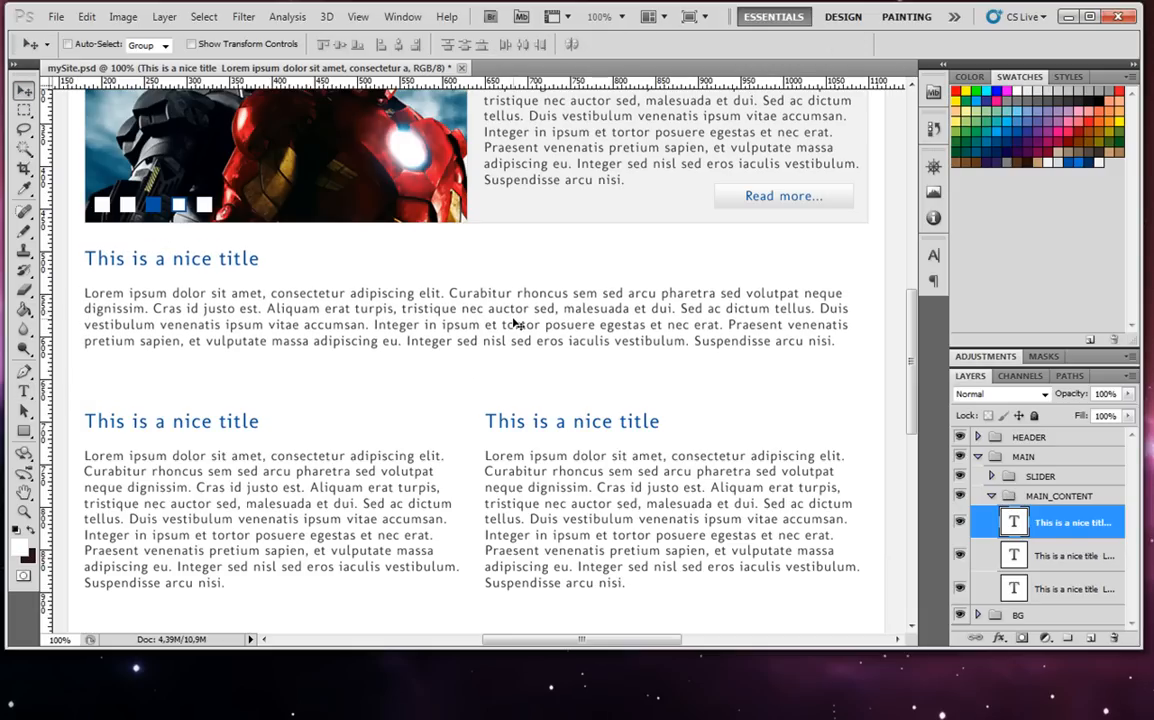
Nudge the full-width text block further down and check its spacing between the slider and the two columns.
{"action": "key", "text": "shift+Down"}
{"action": "key", "text": "shift+Down"}
{"action": "scroll", "coordinate": [585, 400], "scroll_direction": "up", "scroll_amount": 5}
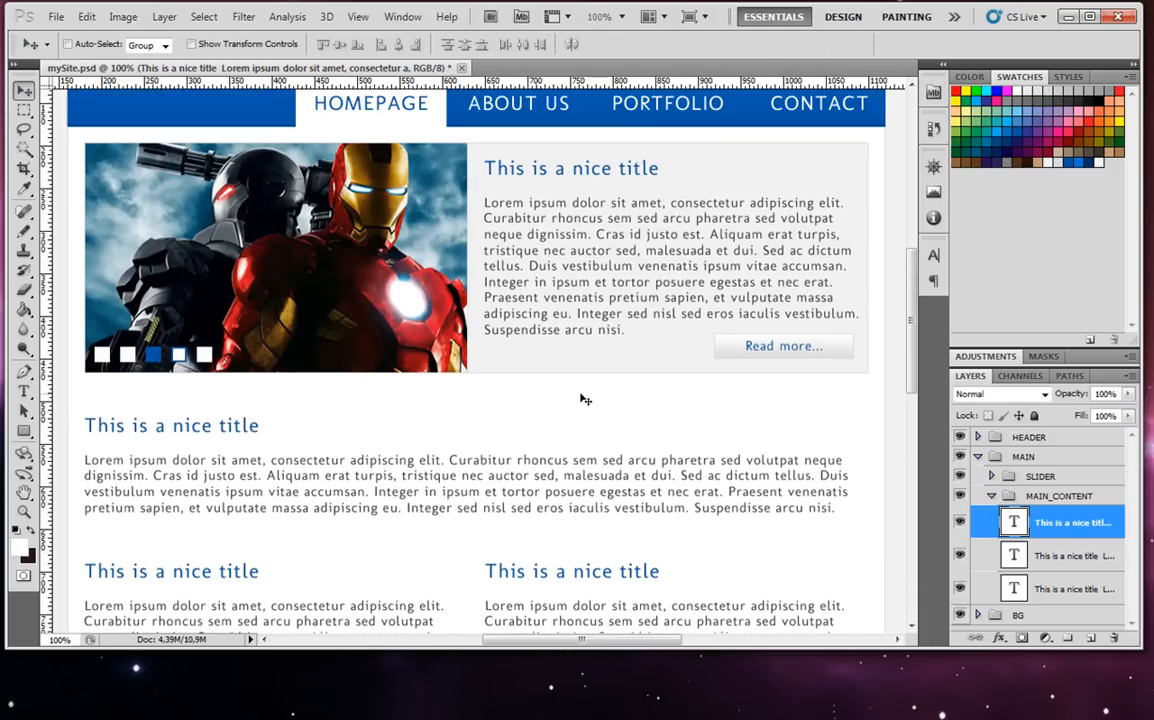
{"action": "scroll", "coordinate": [585, 400], "scroll_direction": "down", "scroll_amount": 1}
{"action": "scroll", "coordinate": [585, 400], "scroll_direction": "down", "scroll_amount": 5}
{"action": "scroll", "coordinate": [587, 400], "scroll_direction": "up", "scroll_amount": 5}
{"action": "scroll", "coordinate": [587, 403], "scroll_direction": "up", "scroll_amount": 3}
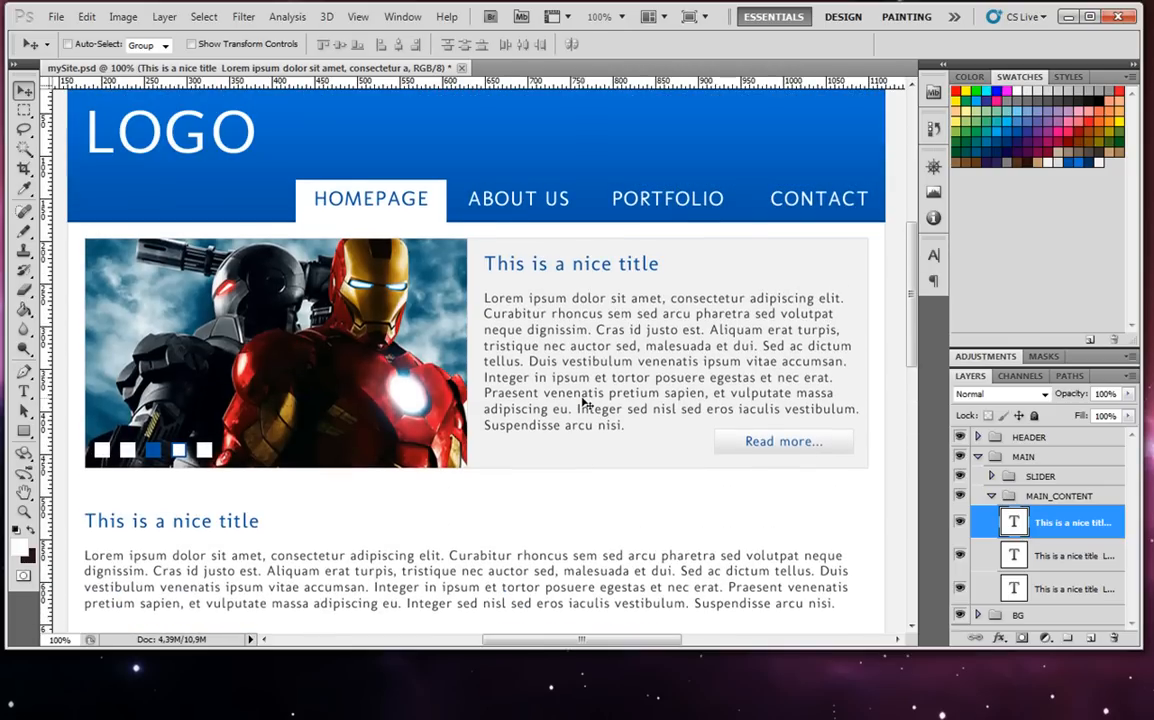
{"action": "scroll", "coordinate": [587, 403], "scroll_direction": "down", "scroll_amount": 9}
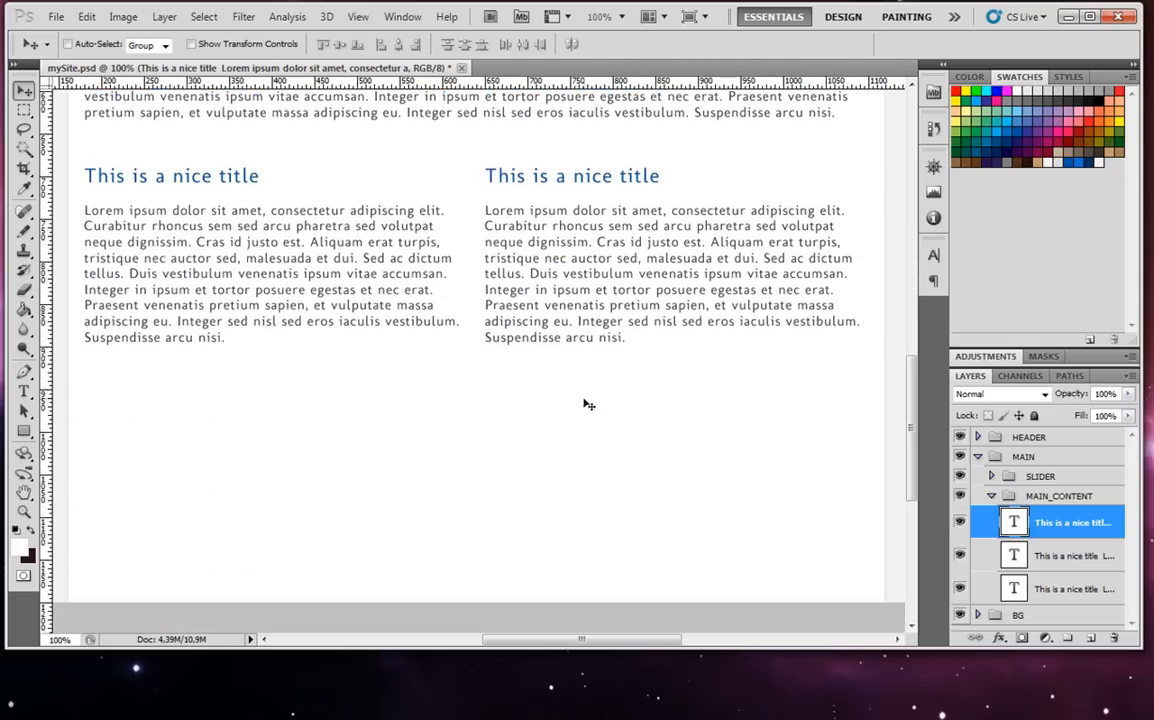
Collapse the MAIN_CONTENT and MAIN groups and select the BG group.
{"action": "left_click", "coordinate": [992, 496]}
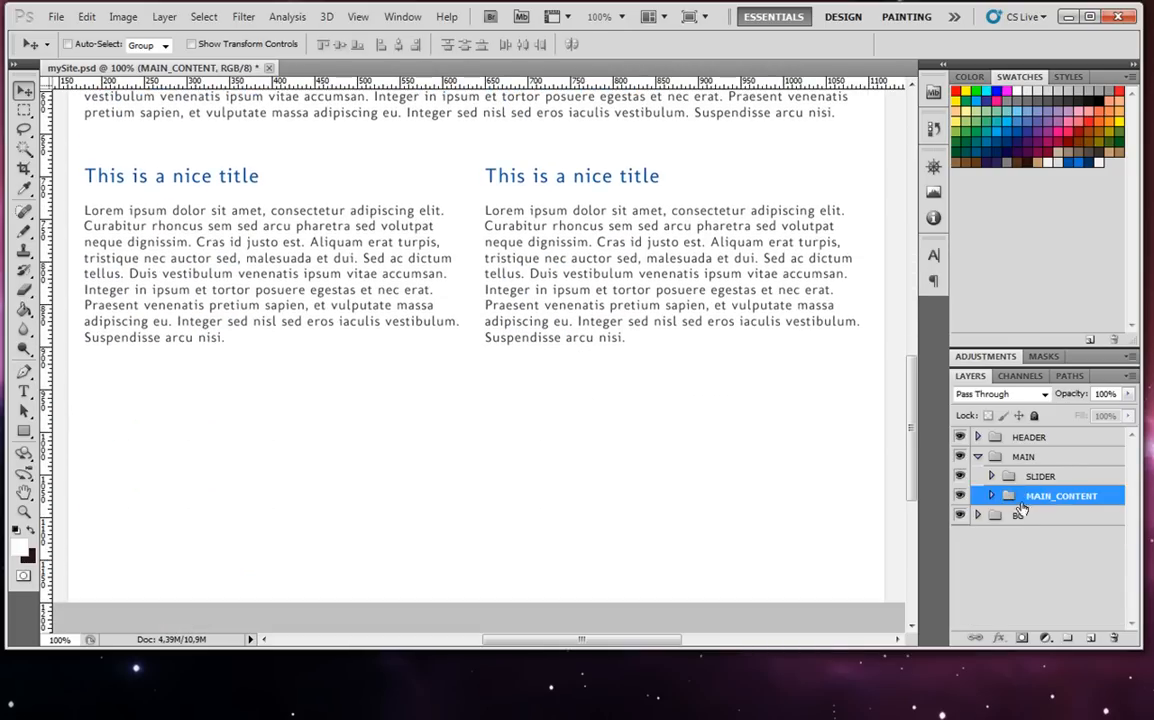
{"action": "left_click", "coordinate": [977, 456]}
{"action": "left_click", "coordinate": [1024, 479]}
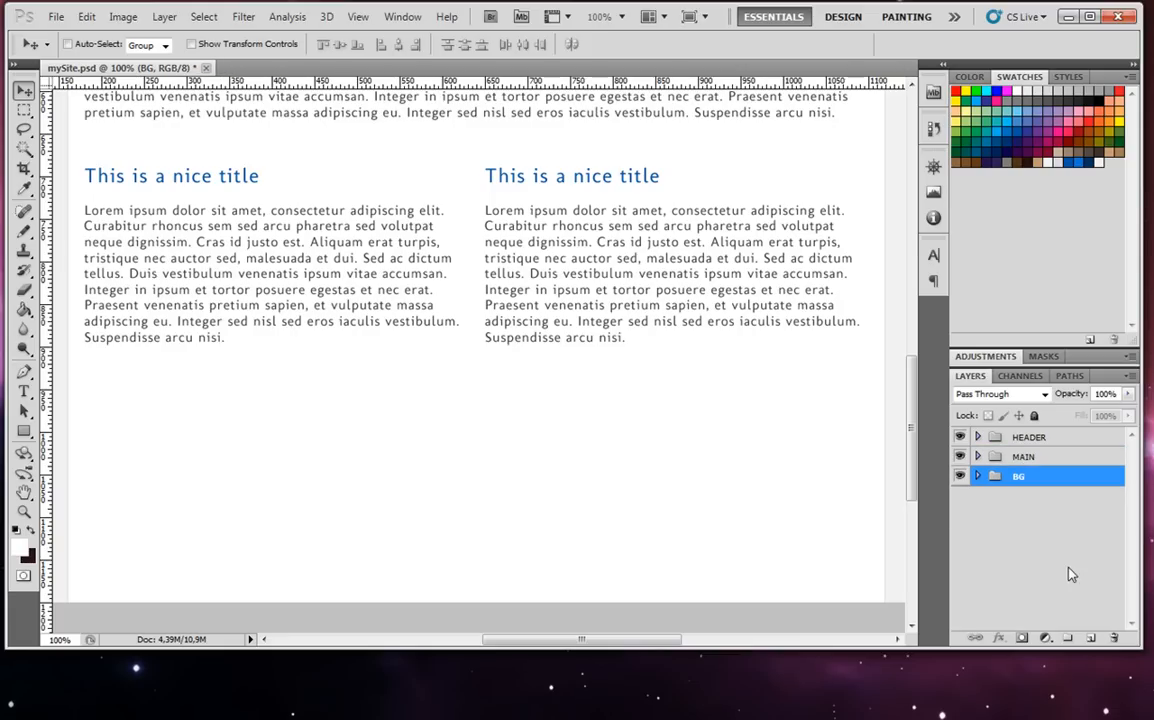
Create a layer group named FOOTER between the MAIN and BG groups.
{"action": "left_click", "coordinate": [1068, 637]}
{"action": "double_click", "coordinate": [1029, 477]}
{"action": "type", "text": "F"}
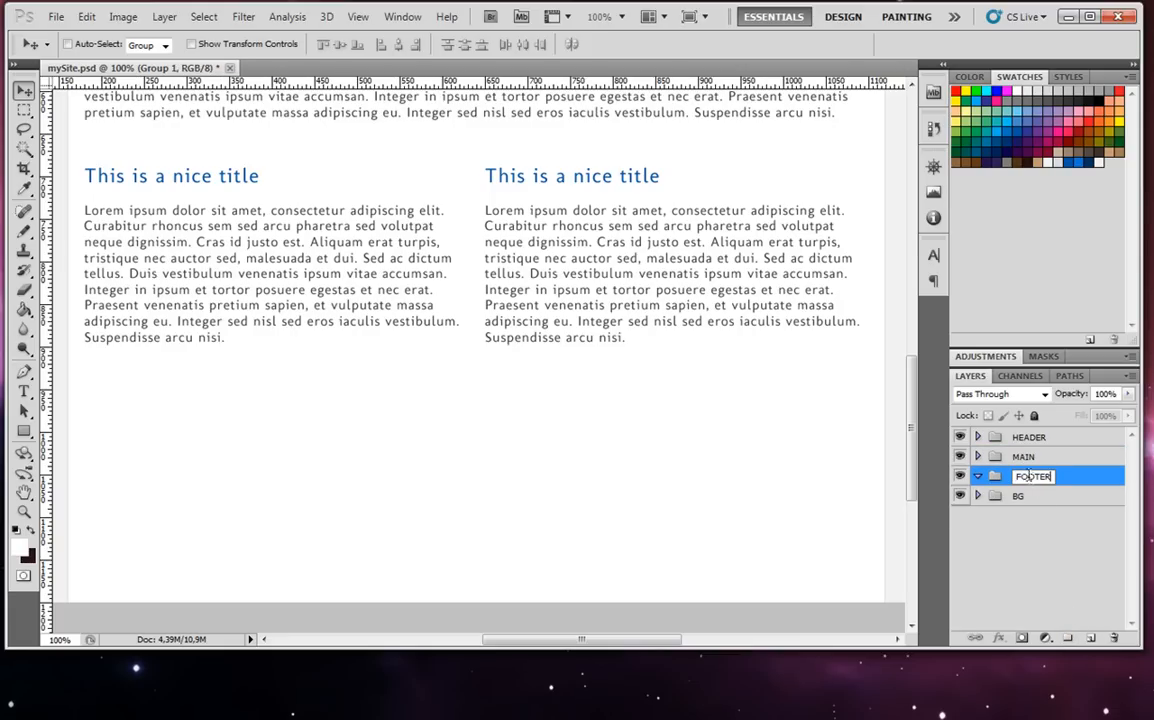
{"action": "type", "text": "OOTER"}
{"action": "left_click", "coordinate": [1046, 503]}
On a new layer in FOOTER, draw a rectangle below the columns spanning the page width, about 960 by 135 px.
{"action": "left_click", "coordinate": [1052, 477]}
{"action": "key", "text": "ctrl+shift+alt+n"}
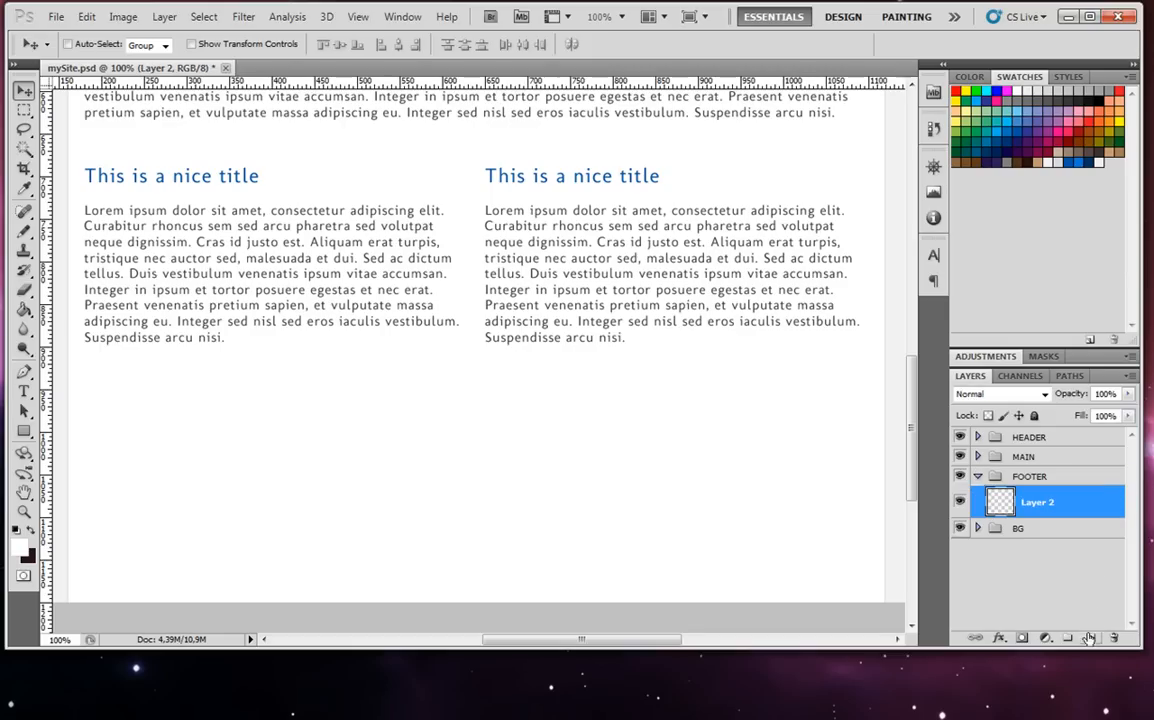
{"action": "left_click", "coordinate": [24, 431]}
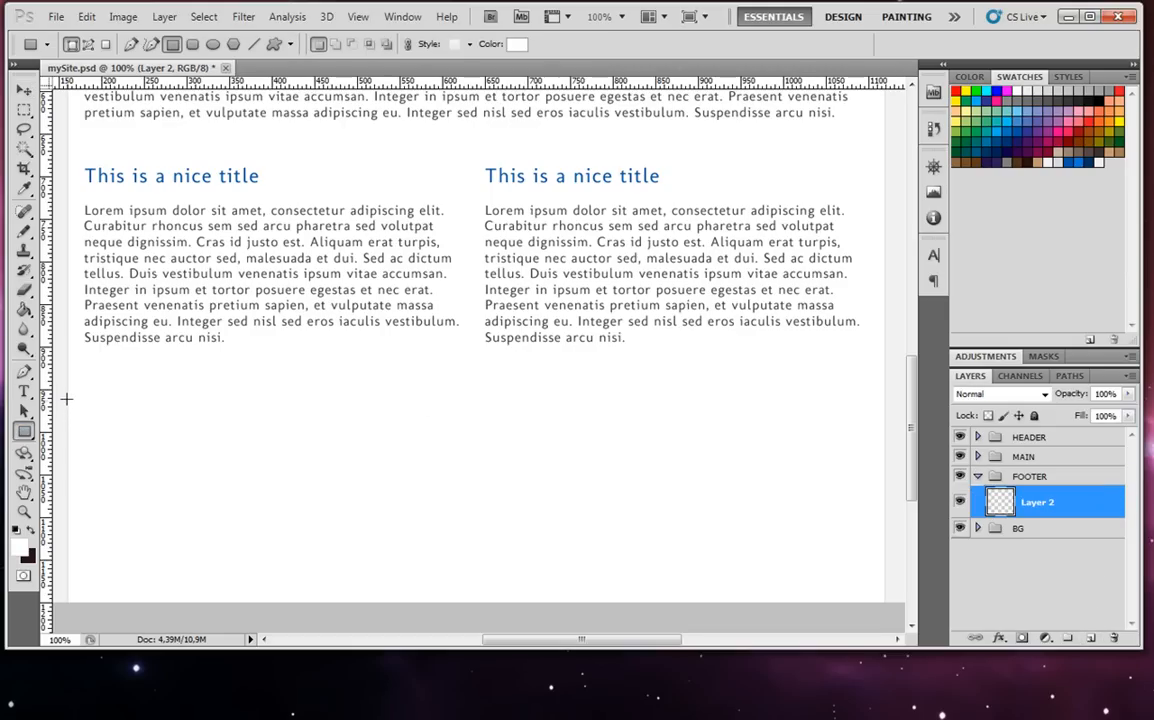
{"action": "mouse_move", "coordinate": [67, 385]}
{"action": "left_mouse_down"}
{"action": "mouse_move", "coordinate": [786, 484]}
{"action": "mouse_move", "coordinate": [878, 484]}
{"action": "mouse_move", "coordinate": [885, 502]}
{"action": "left_mouse_up"}
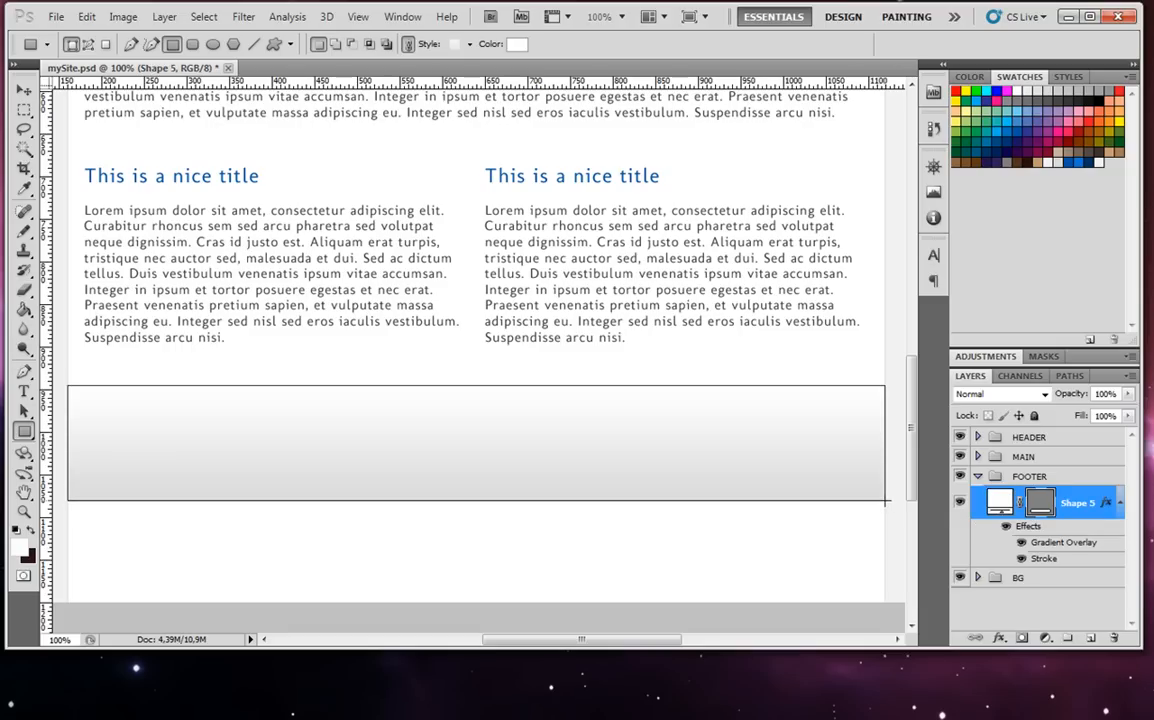
Change the footer rectangle's gradient overlay to run from the dark blue swatch to the lighter blue swatch.
{"action": "double_click", "coordinate": [1048, 542]}
{"action": "left_click", "coordinate": [445, 328]}
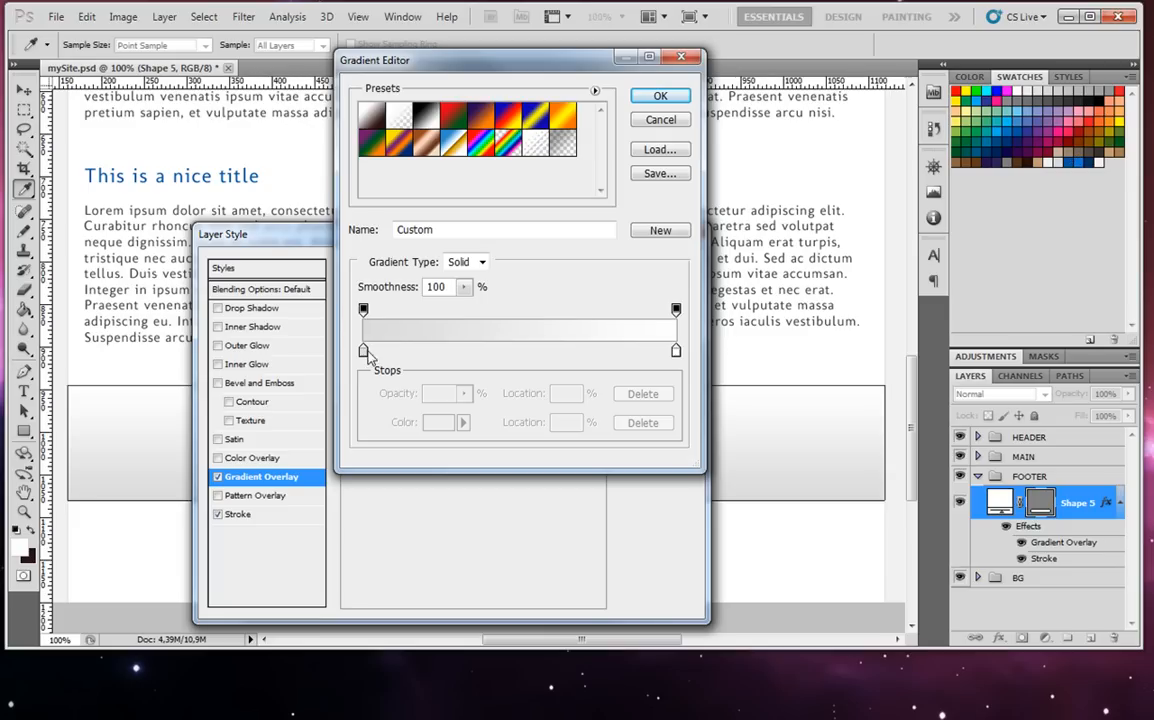
{"action": "left_click", "coordinate": [364, 351]}
{"action": "left_click", "coordinate": [1073, 157]}
{"action": "left_click", "coordinate": [676, 351]}
{"action": "left_click", "coordinate": [1087, 157]}
{"action": "left_click", "coordinate": [660, 96]}
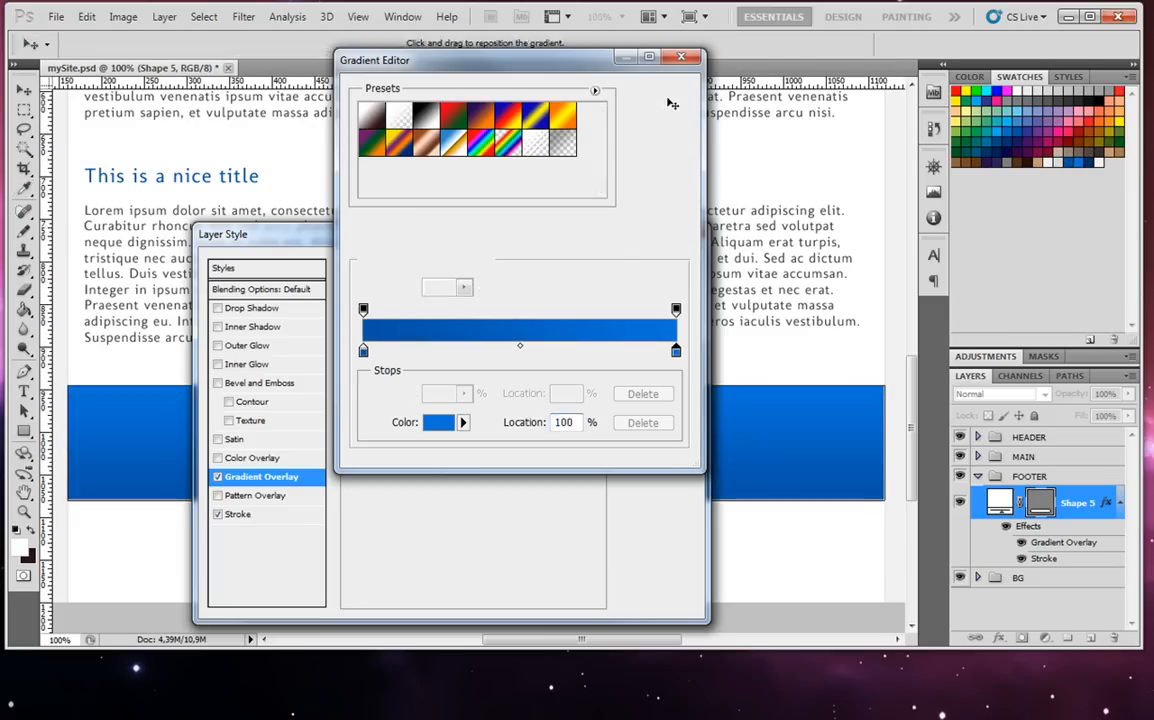
Turn off the footer rectangle's stroke effect, apply the layer style, and select the FOOTER group.
{"action": "left_click", "coordinate": [255, 513]}
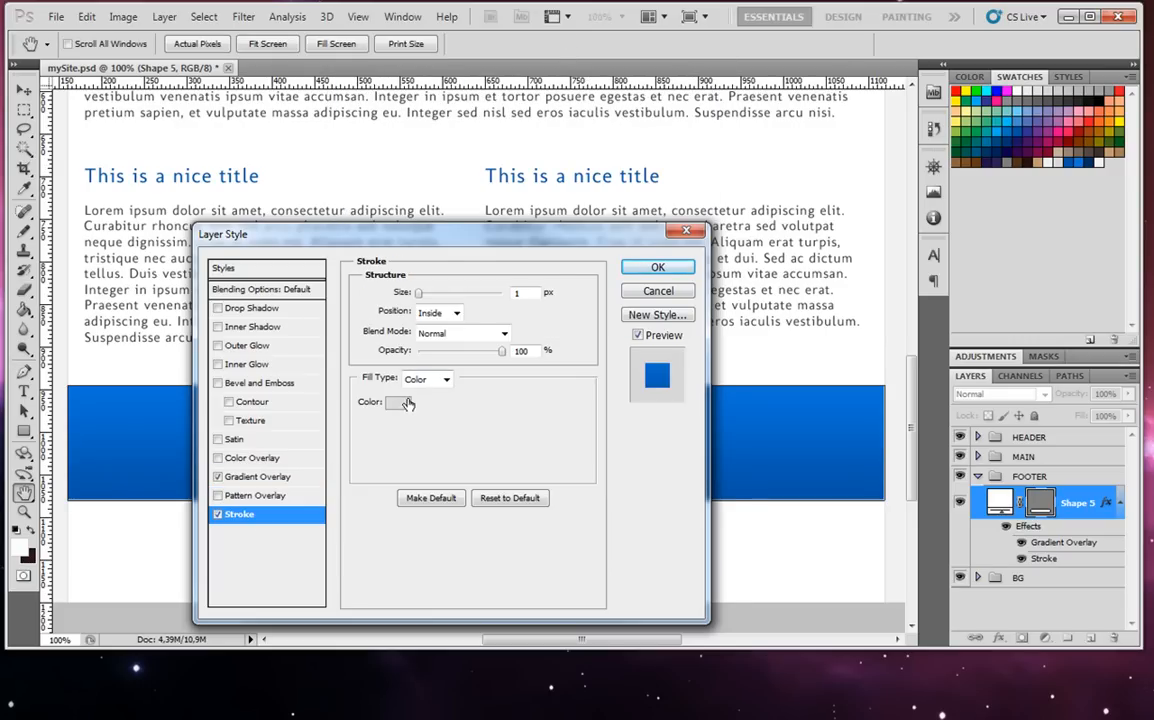
{"action": "left_click", "coordinate": [405, 401]}
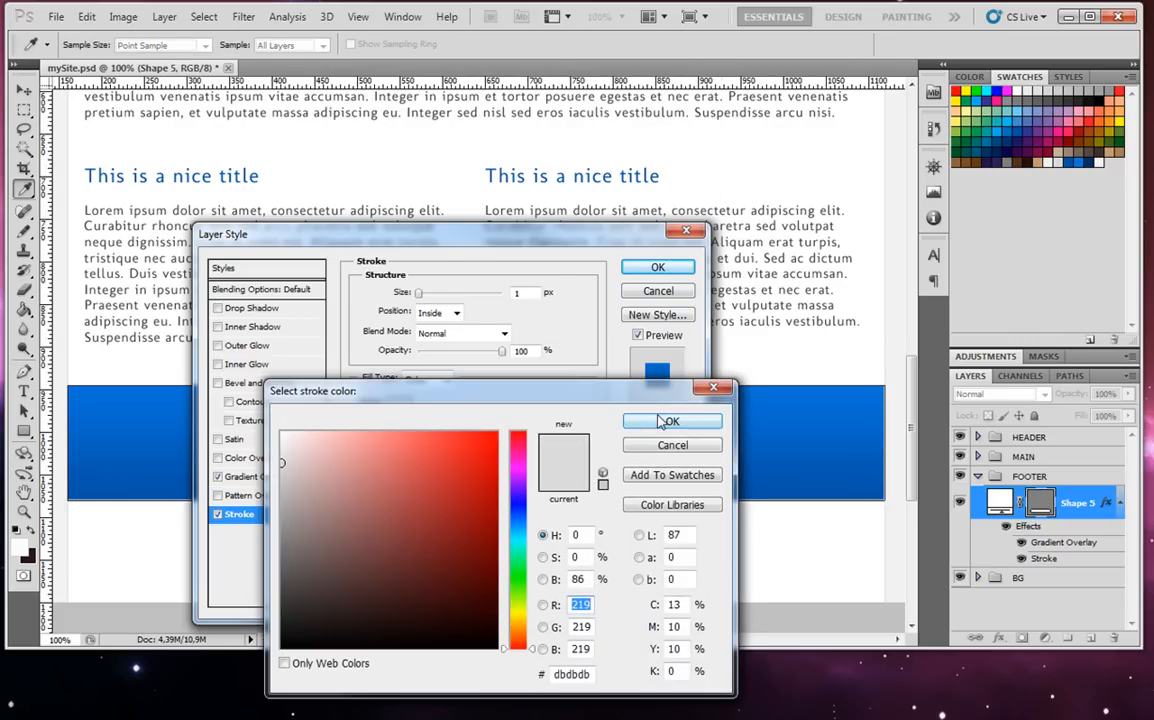
{"action": "left_click", "coordinate": [665, 421]}
{"action": "left_click", "coordinate": [217, 514]}
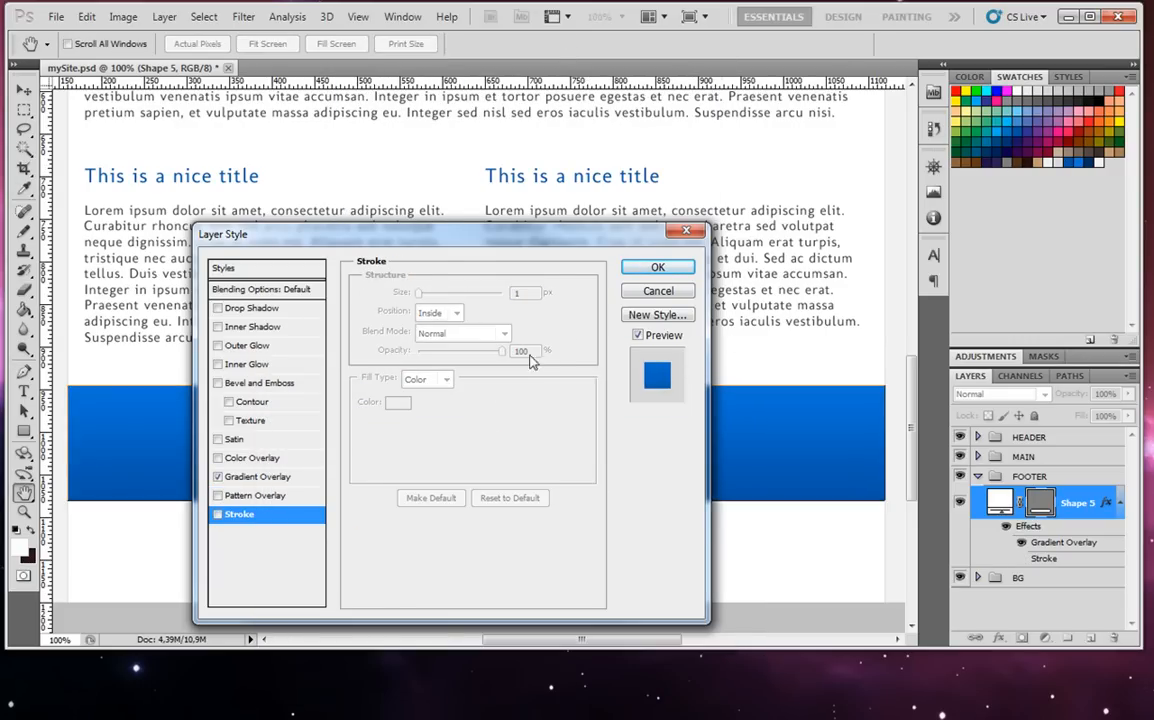
{"action": "left_click", "coordinate": [657, 267]}
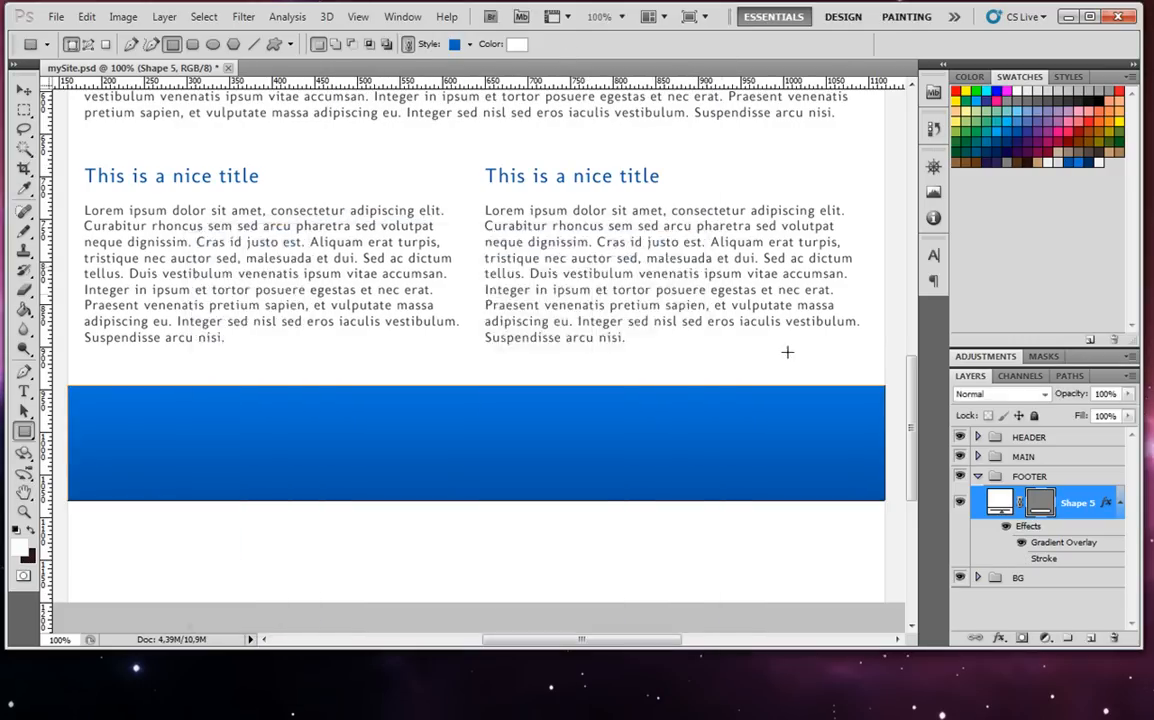
{"action": "left_click", "coordinate": [1040, 478]}
On a new layer in FOOTER, show the guides and add a text box reading "Footer title" across the bar's first column.
{"action": "scroll", "coordinate": [656, 509], "scroll_direction": "up", "scroll_amount": 2}
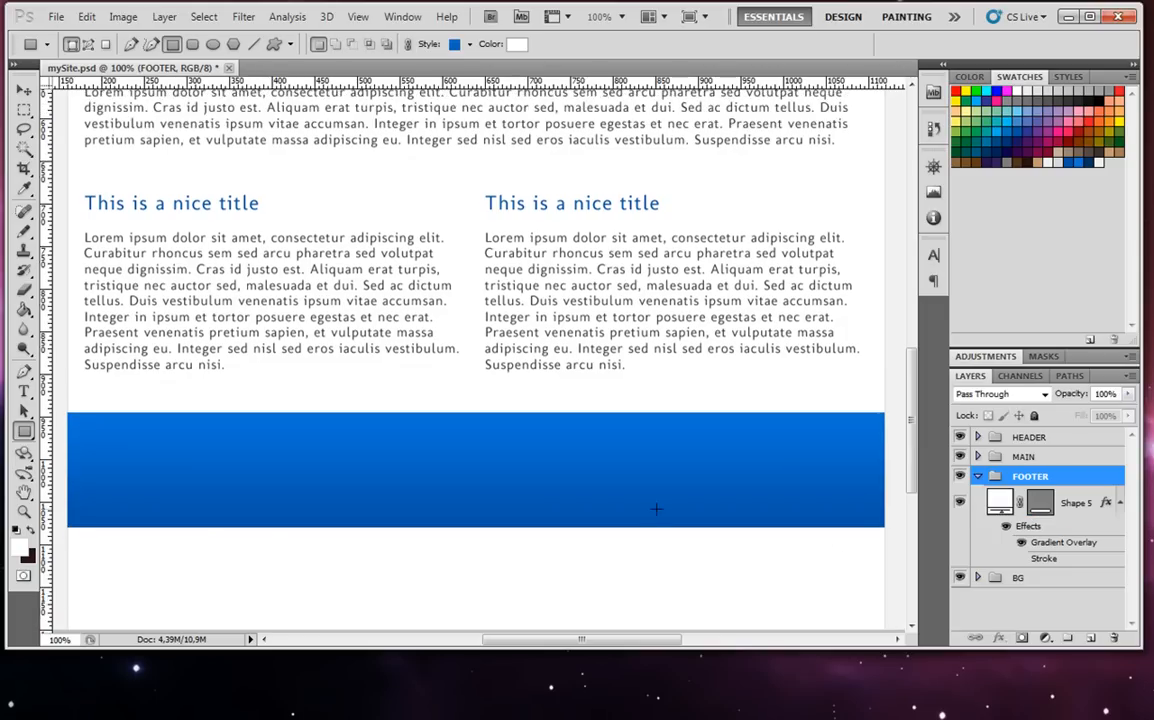
{"action": "scroll", "coordinate": [656, 509], "scroll_direction": "up", "scroll_amount": 8}
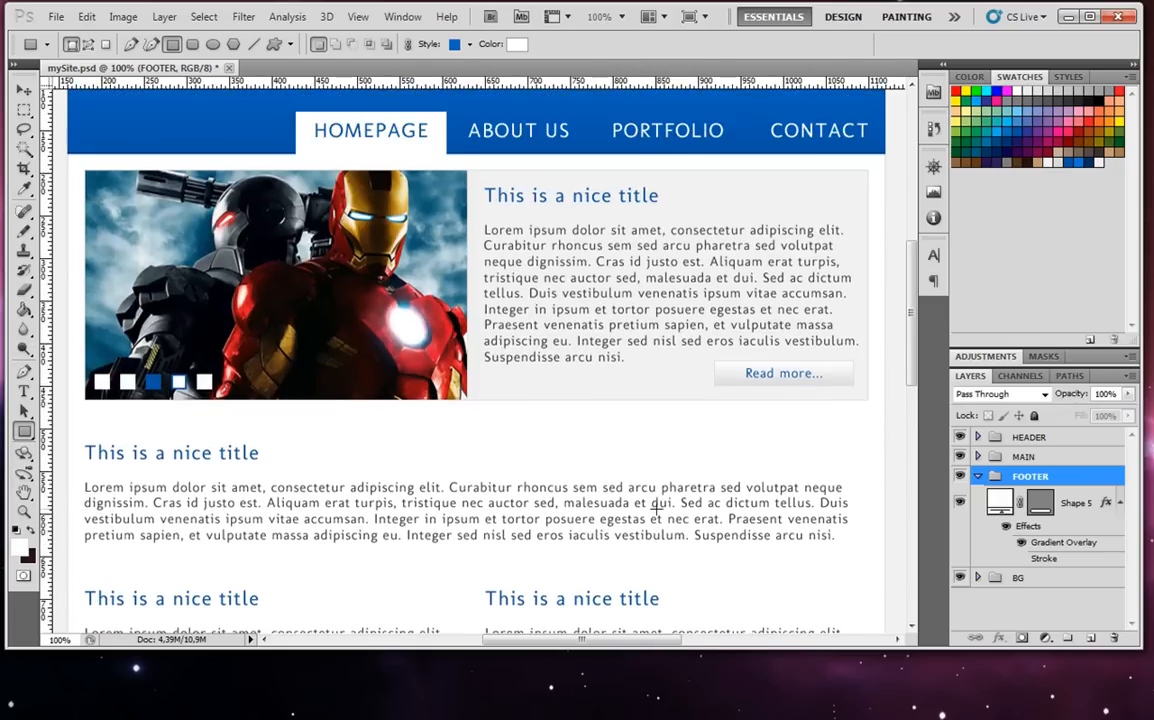
{"action": "scroll", "coordinate": [656, 509], "scroll_direction": "down", "scroll_amount": 10}
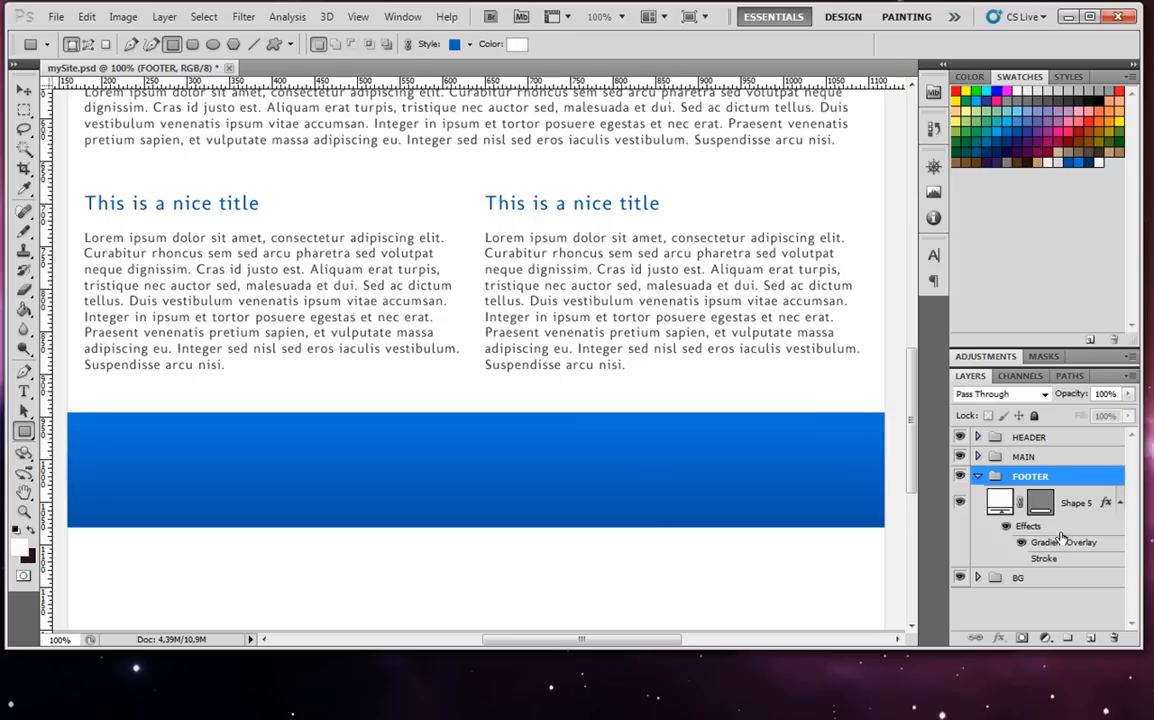
{"action": "left_click", "coordinate": [1062, 538]}
{"action": "left_click", "coordinate": [1089, 638]}
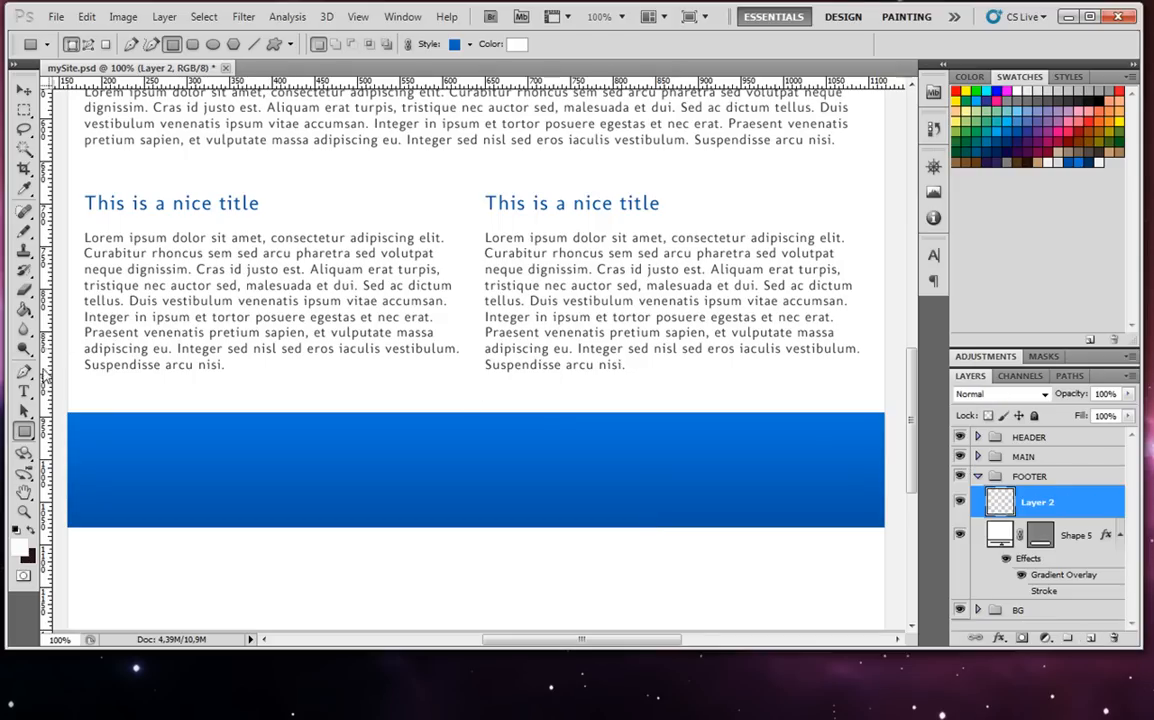
{"action": "left_click", "coordinate": [24, 391]}
{"action": "key", "text": "ctrl+semicolon"}
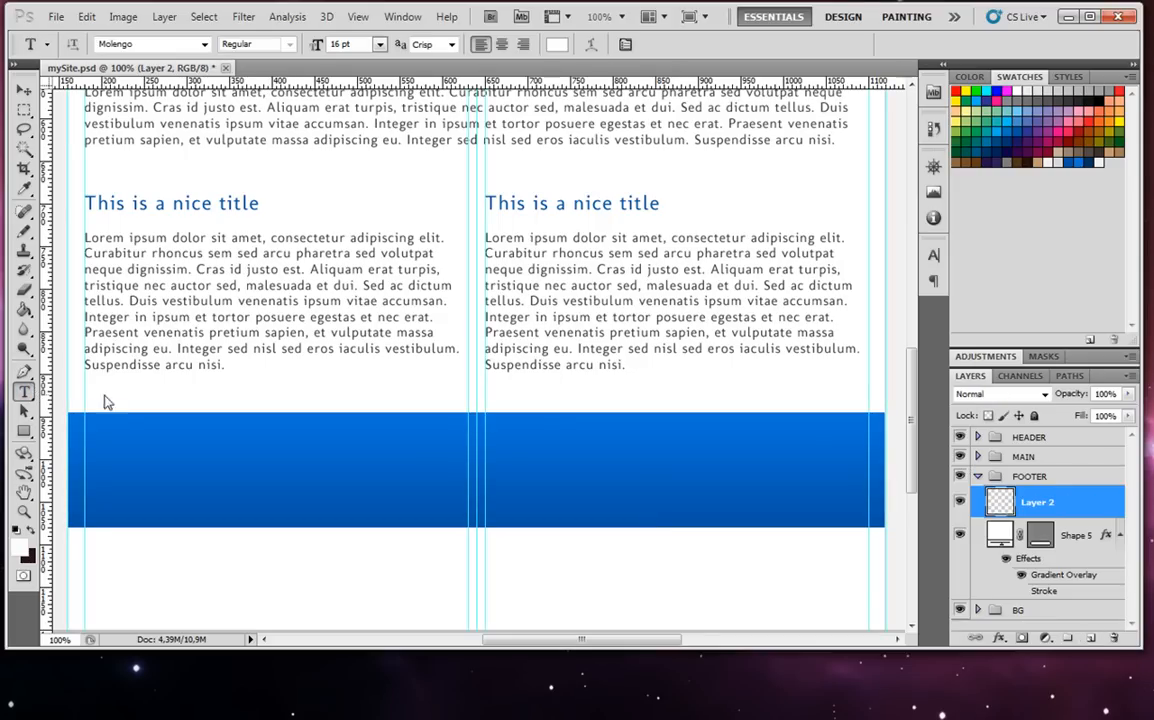
{"action": "left_click_drag", "start_coordinate": [195, 489], "coordinate": [468, 499]}
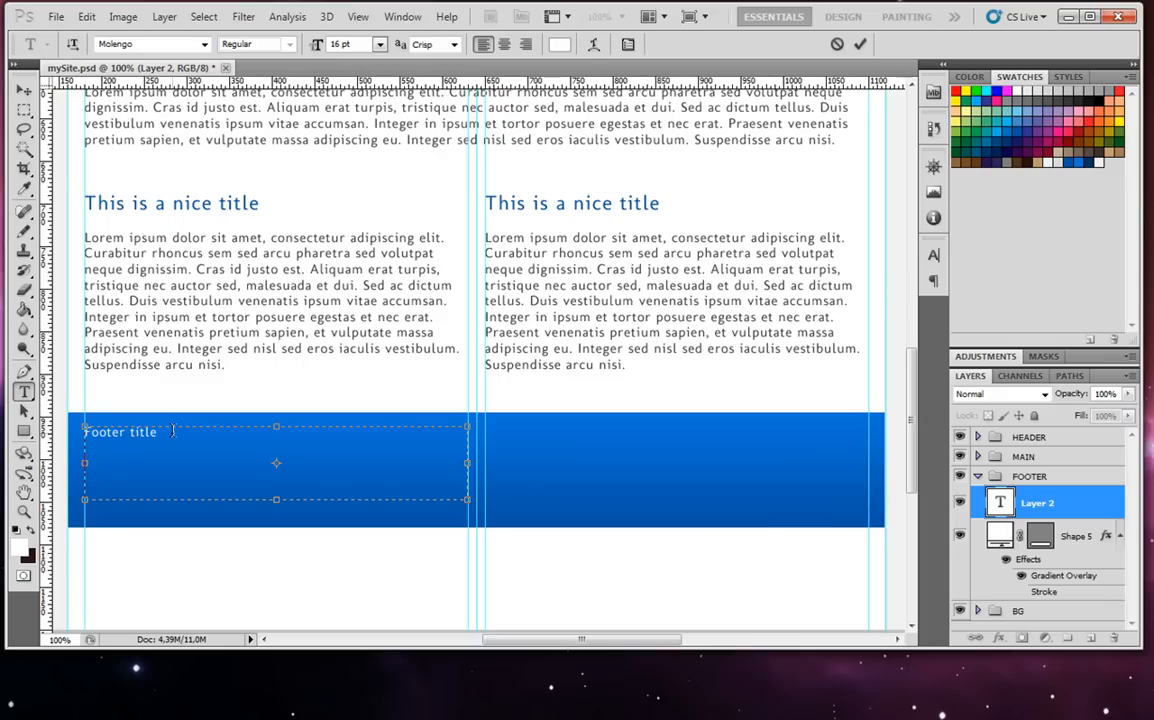
{"action": "left_click", "coordinate": [24, 108]}
Copy the first two lorem ipsum sentences from the first-column content text.
{"action": "left_click", "coordinate": [24, 391]}
{"action": "left_click", "coordinate": [97, 237]}
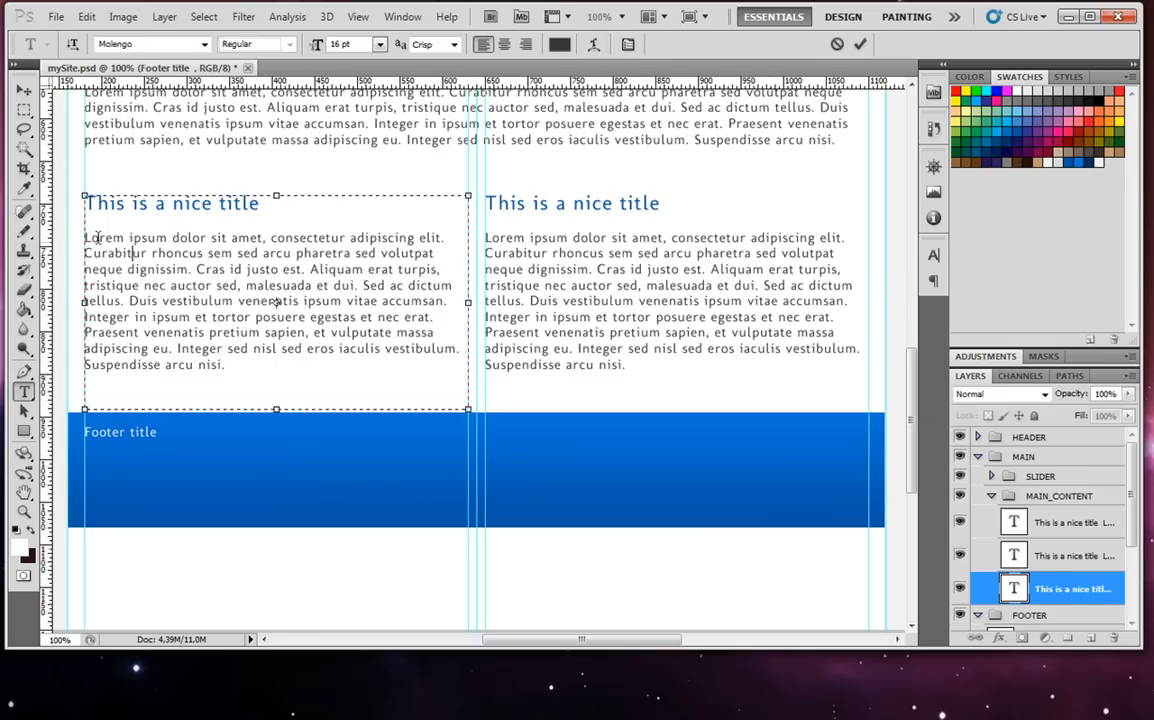
{"action": "left_click_drag", "start_coordinate": [85, 238], "coordinate": [197, 268]}
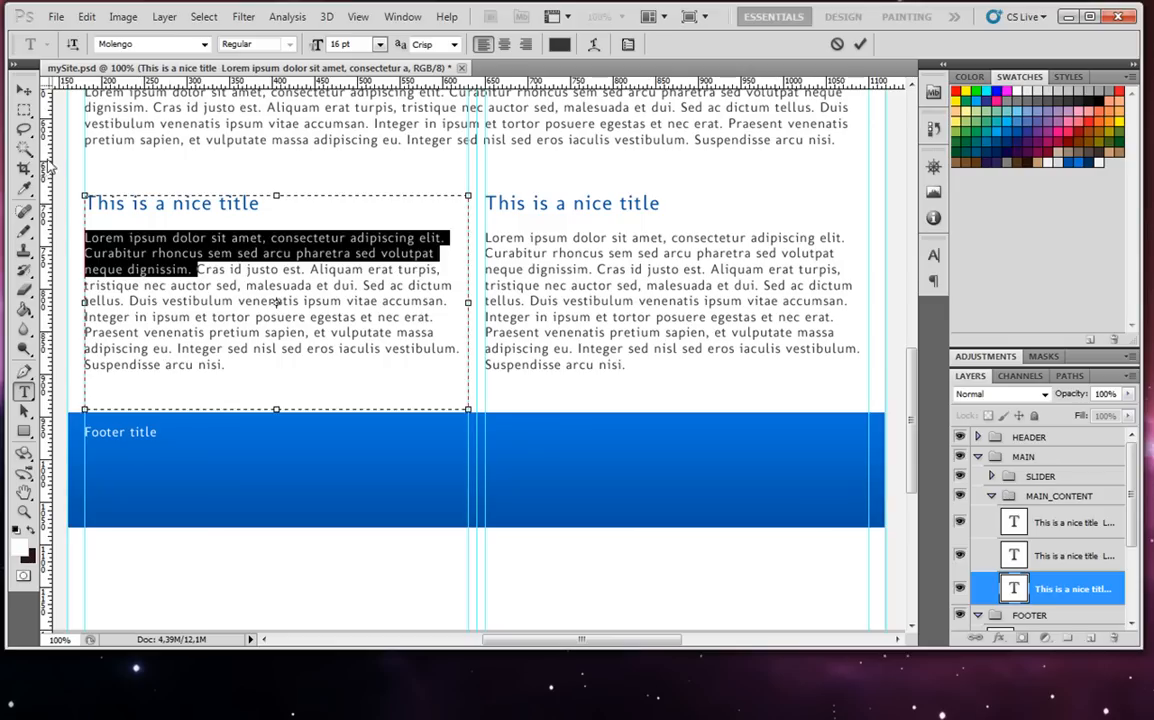
{"action": "left_click", "coordinate": [24, 108]}
Paste the copied sentences below "Footer title", remove the blank line between them, and commit the text with guides hidden.
{"action": "left_click", "coordinate": [24, 391]}
{"action": "left_click", "coordinate": [107, 432]}
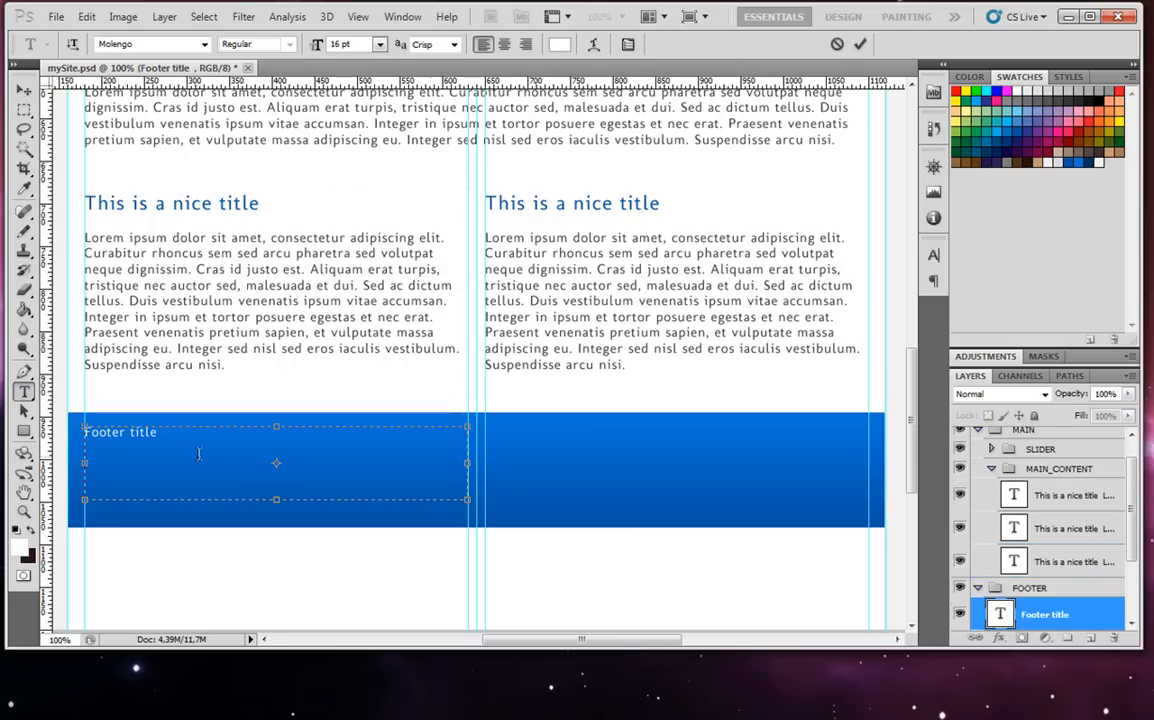
{"action": "left_click_drag", "start_coordinate": [207, 494], "coordinate": [72, 458]}
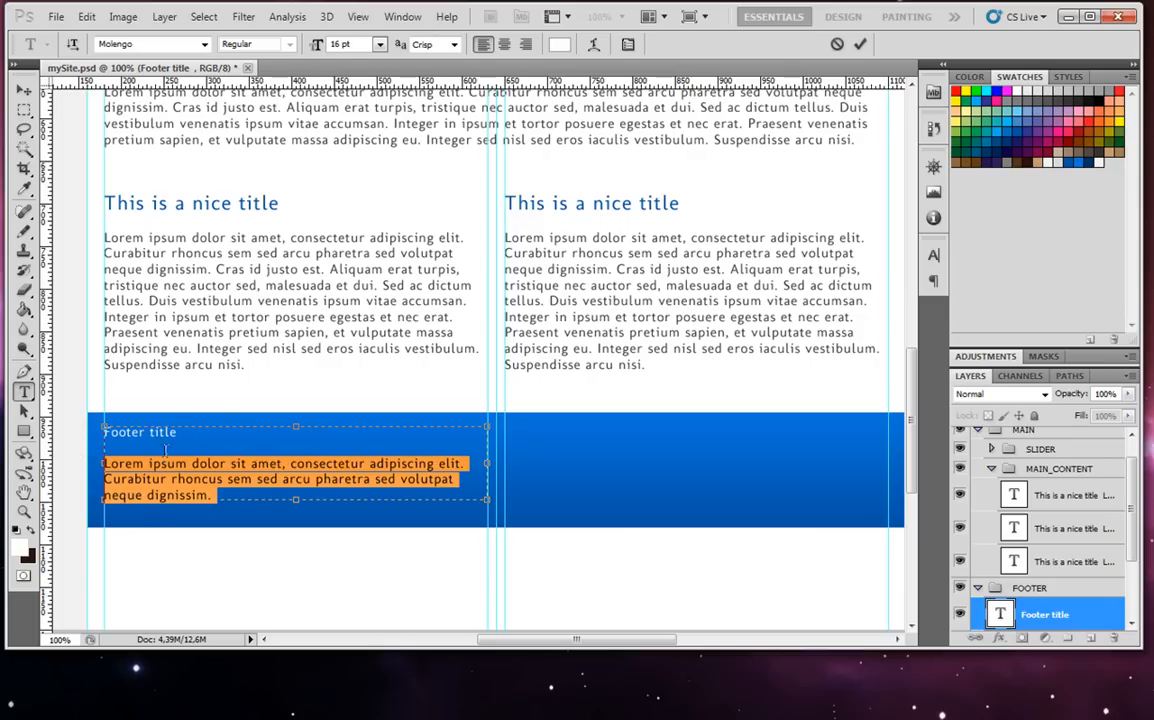
{"action": "left_click", "coordinate": [104, 463]}
{"action": "key", "text": "BackSpace"}
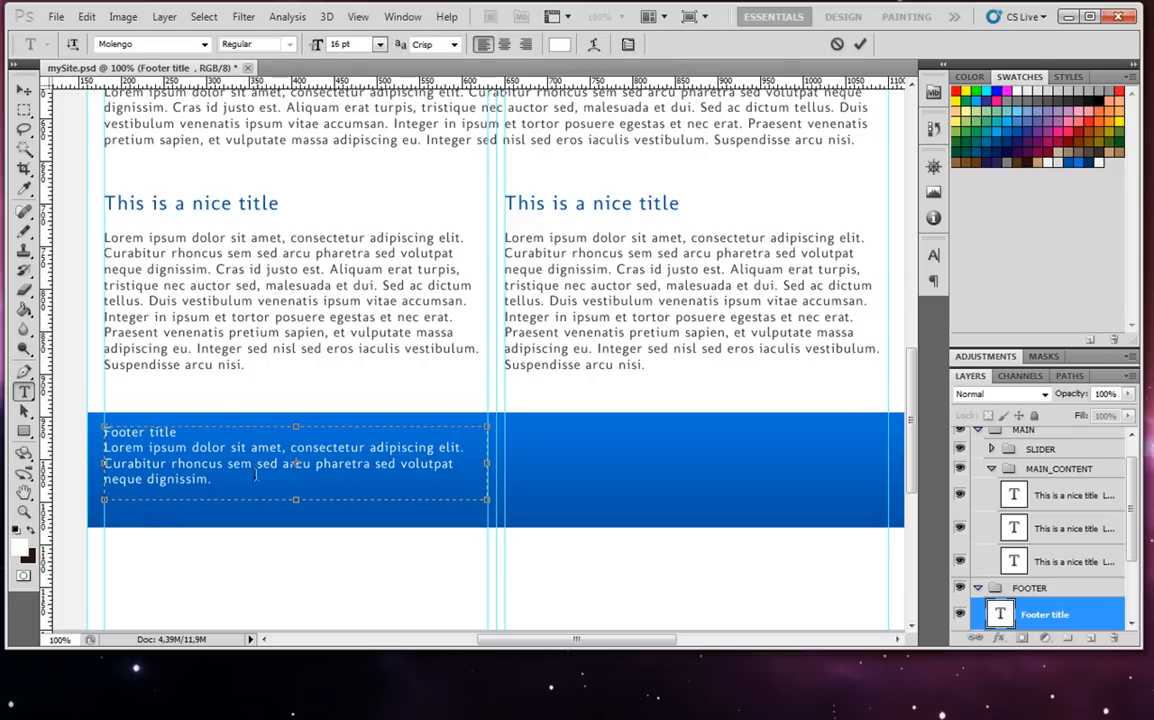
{"action": "left_click", "coordinate": [24, 90]}
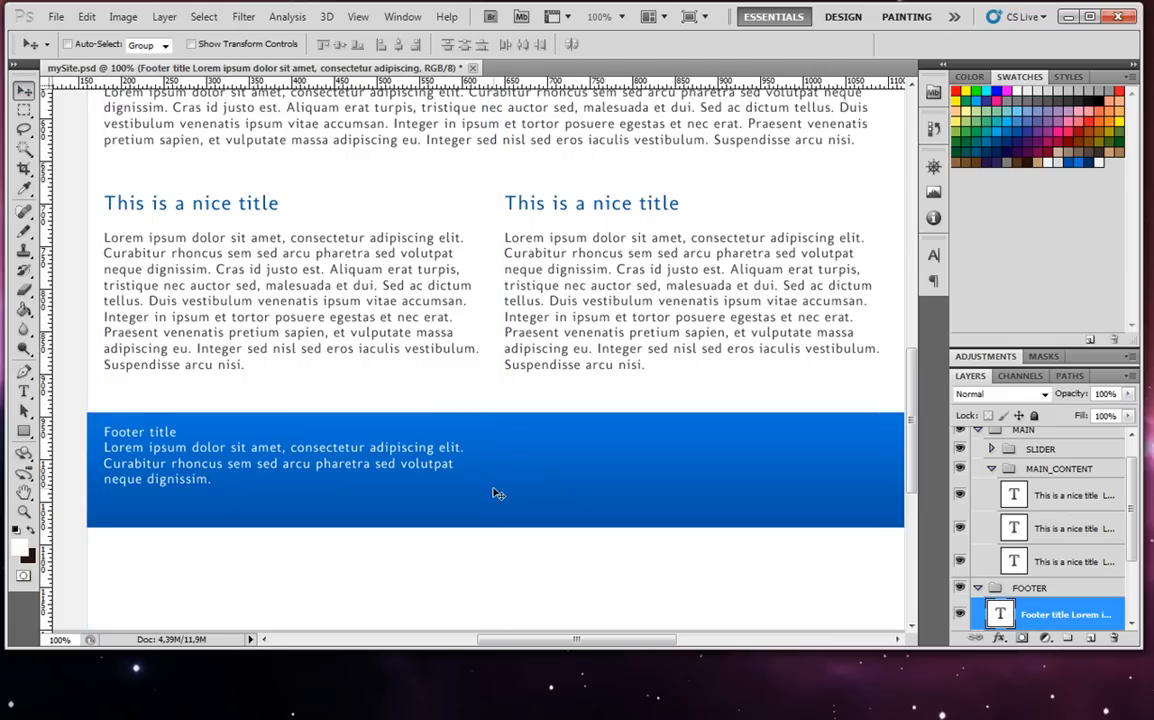
Nudge the footer text block down a few pixels within the blue bar and look back over the page.
{"action": "scroll", "coordinate": [495, 490], "scroll_direction": "up", "scroll_amount": 3}
{"action": "scroll", "coordinate": [495, 498], "scroll_direction": "down", "scroll_amount": 4}
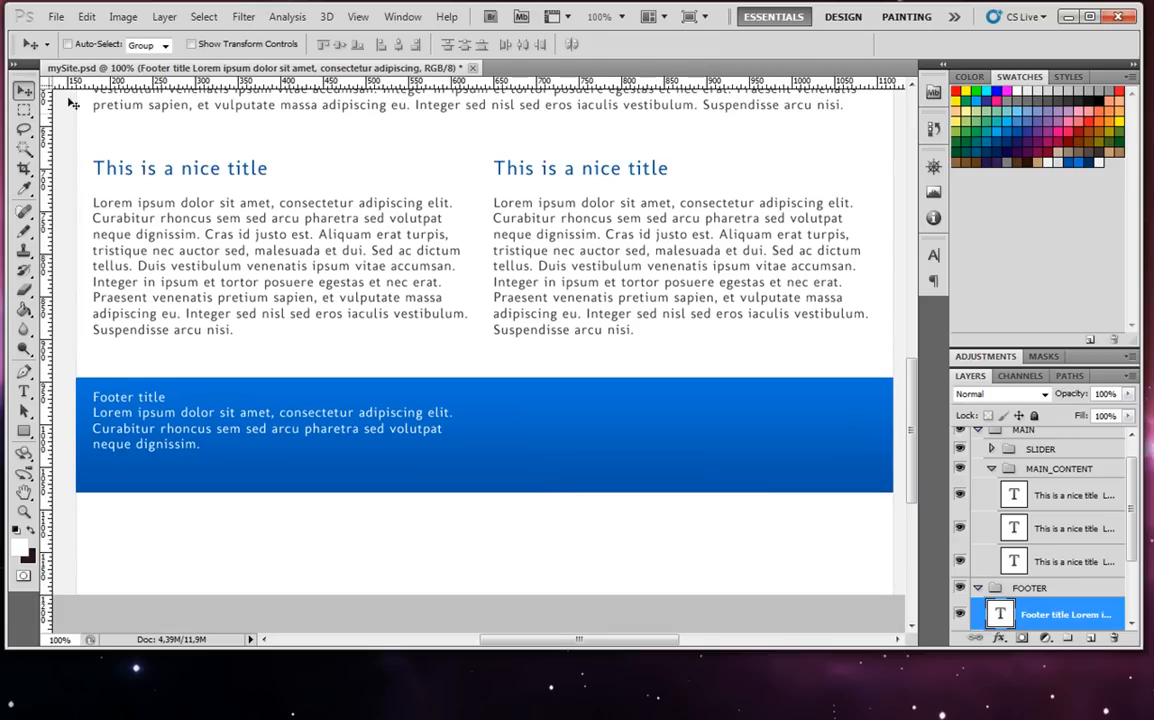
{"action": "key", "text": "Down"}
{"action": "key", "text": "Down"}
{"action": "key", "text": "Down"}
{"action": "key", "text": "Down"}
{"action": "key", "text": "Down"}
{"action": "key", "text": "Down"}
{"action": "key", "text": "Down"}
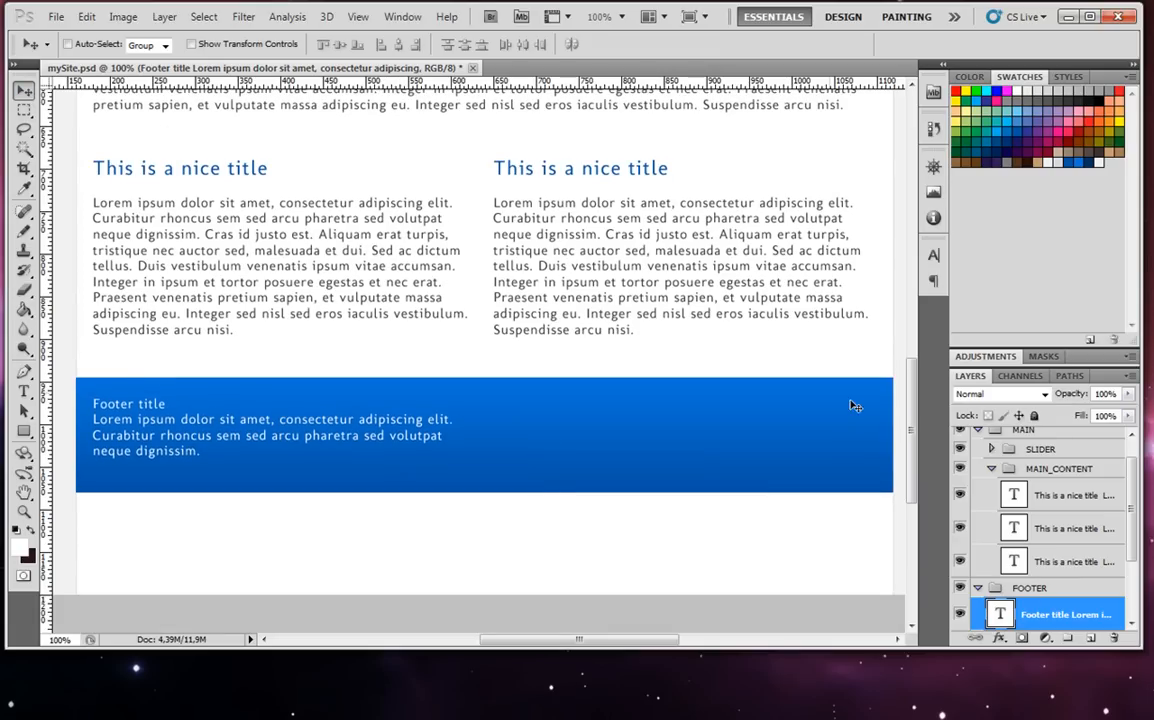
{"action": "left_click_drag", "start_coordinate": [910, 405], "coordinate": [913, 272]}
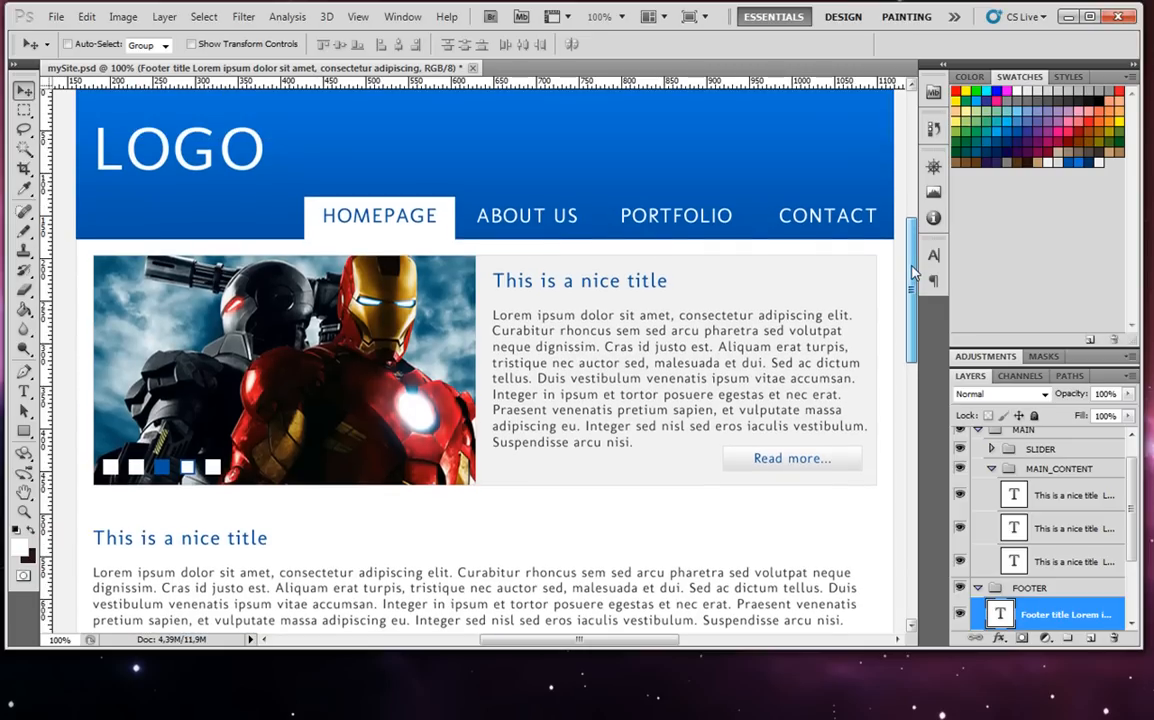